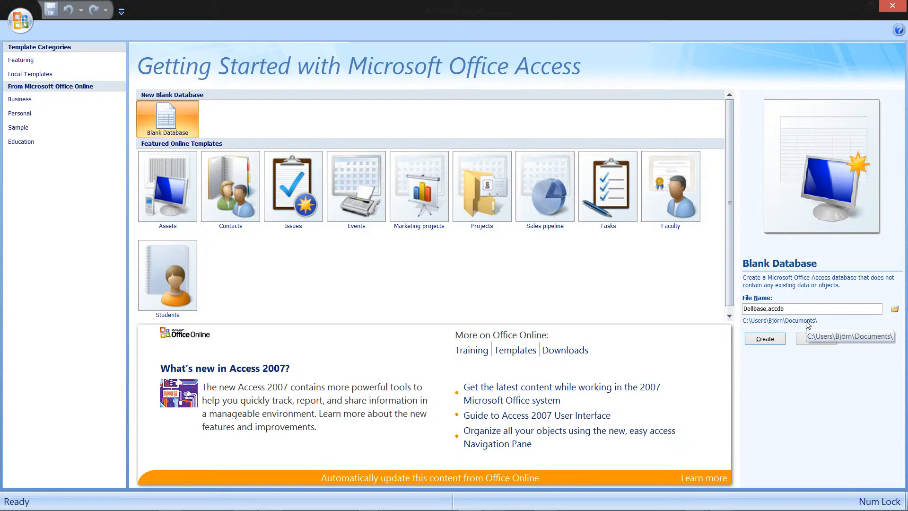
Step: Browse for a save location and open the Databjörn folder on drive G:
{"action": "left_click", "coordinate": [895, 310]}
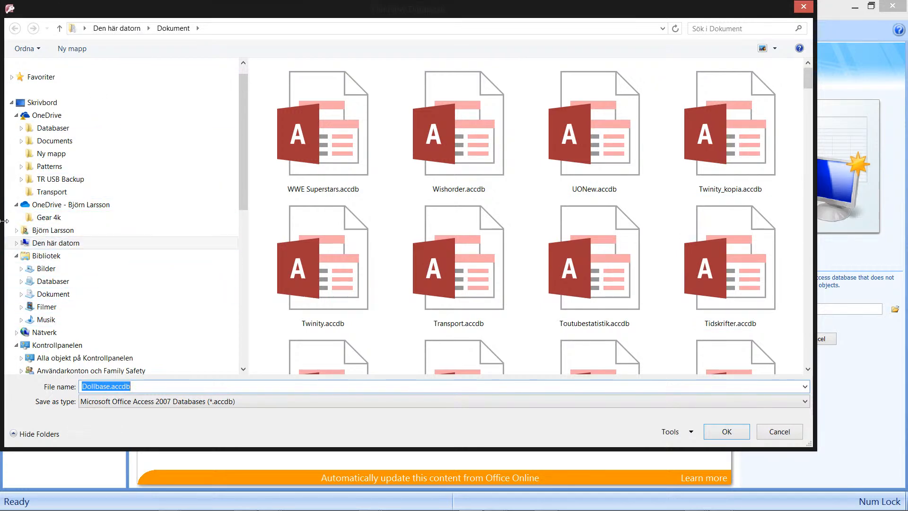
{"action": "left_click", "coordinate": [17, 243]}
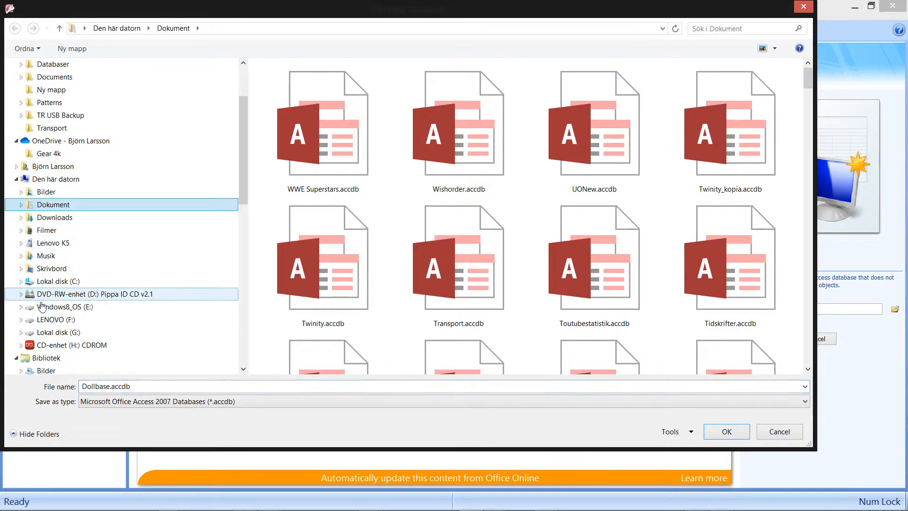
{"action": "left_click", "coordinate": [64, 333]}
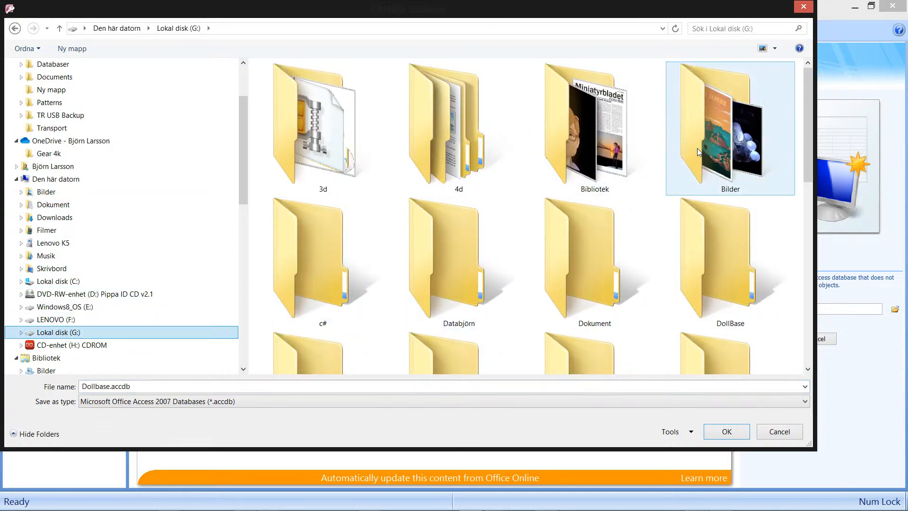
{"action": "double_click", "coordinate": [453, 266]}
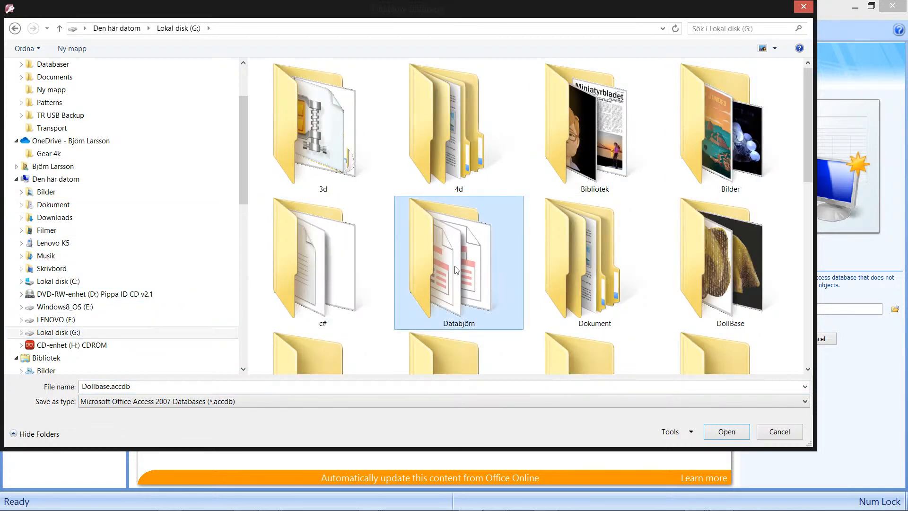
Step: Create a new folder named Dollbase inside the Databjörn folder
{"action": "right_click", "coordinate": [394, 173]}
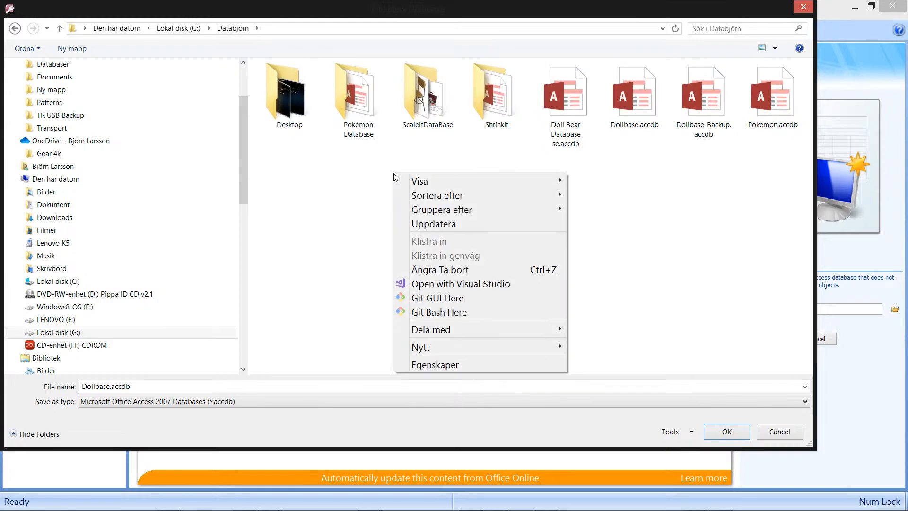
{"action": "mouse_move", "coordinate": [476, 349]}
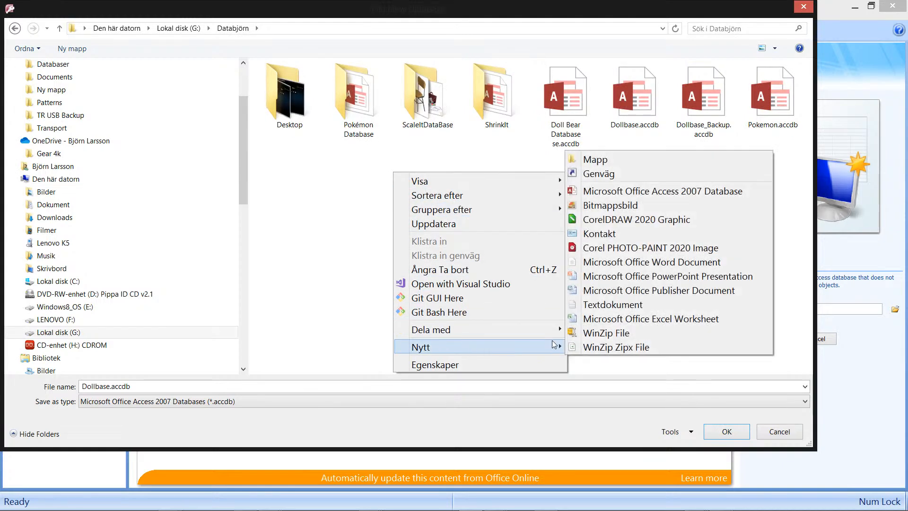
{"action": "left_click", "coordinate": [623, 160]}
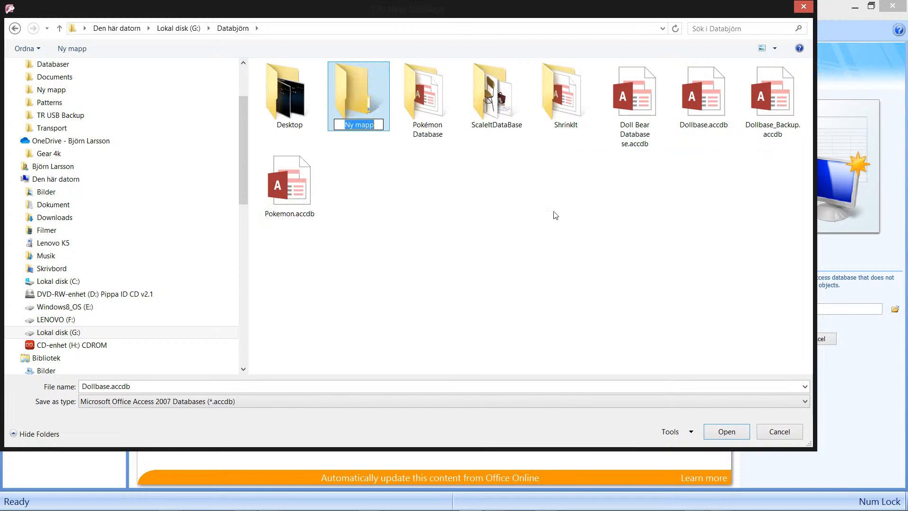
{"action": "type", "text": "Dol"}
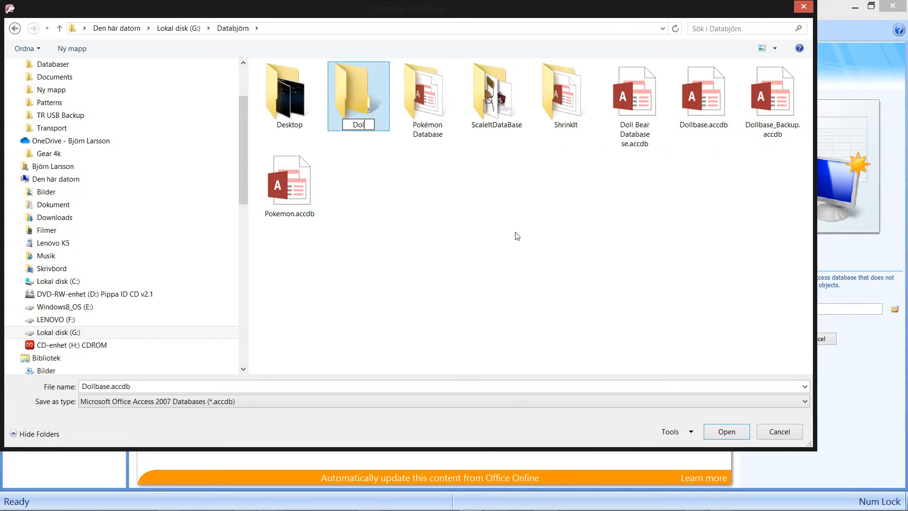
{"action": "type", "text": "lbase"}
{"action": "left_click", "coordinate": [384, 124]}
Step: Open the Dollbase folder as the location and create the blank database Dollbase.accdb there
{"action": "double_click", "coordinate": [379, 113]}
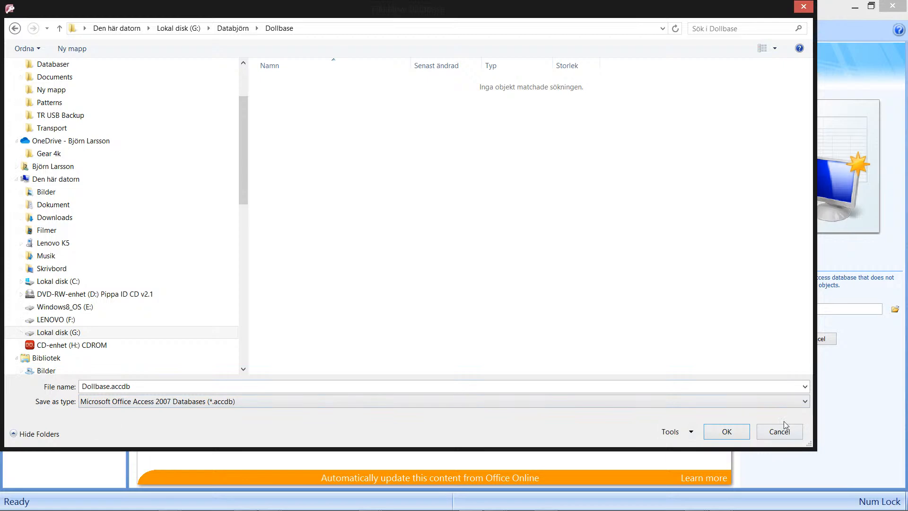
{"action": "left_click", "coordinate": [736, 430]}
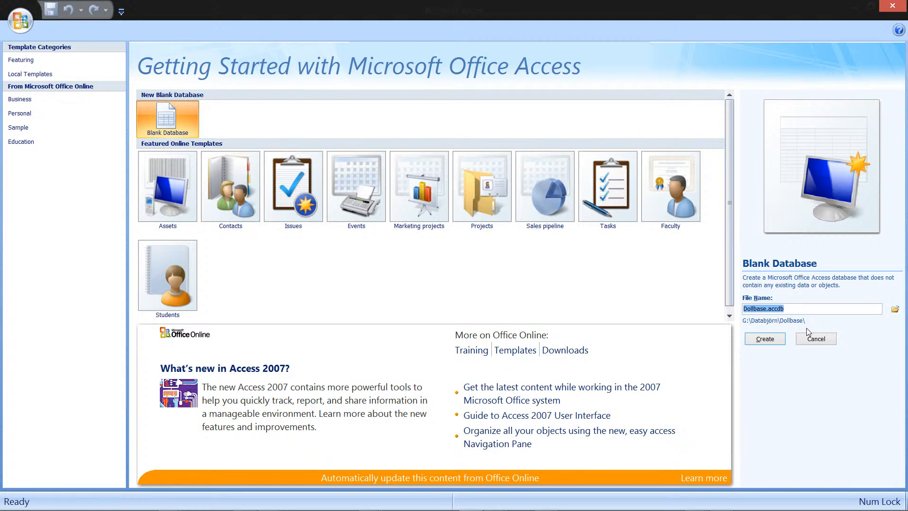
{"action": "left_click", "coordinate": [765, 339]}
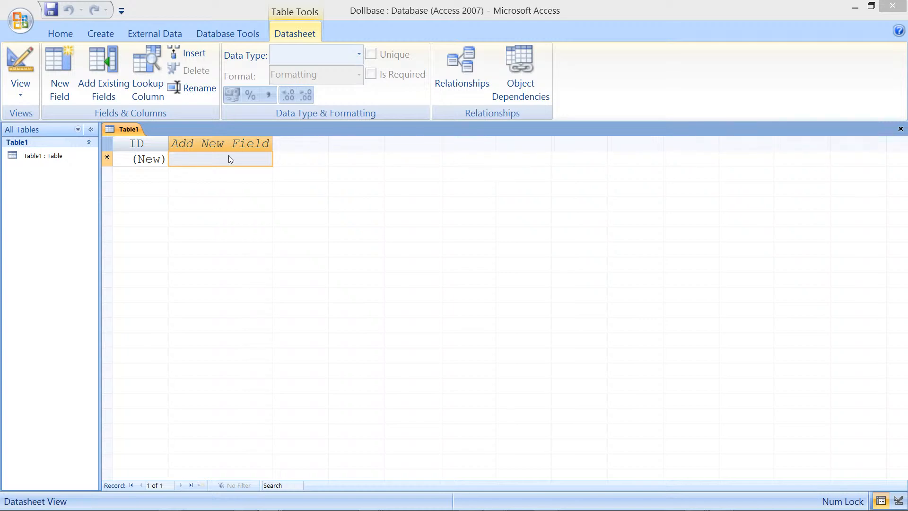
{"action": "right_click", "coordinate": [253, 144]}
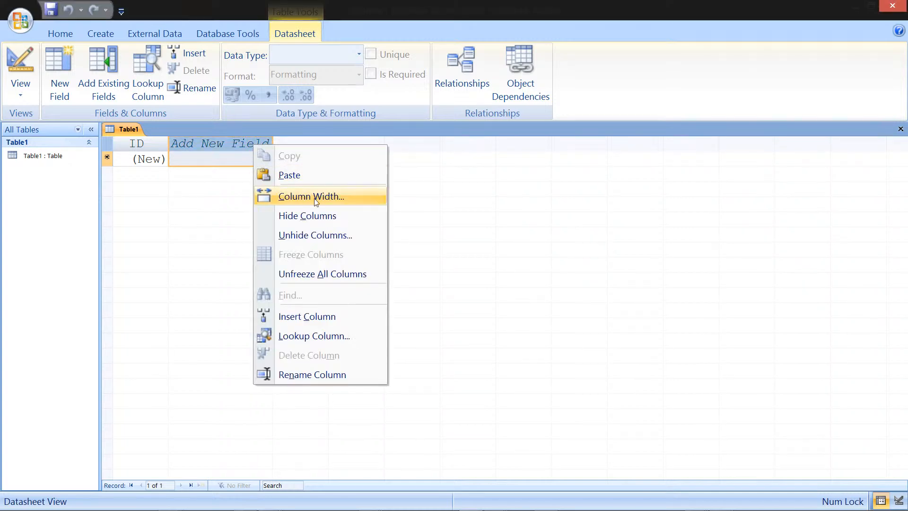
{"action": "left_click", "coordinate": [221, 144]}
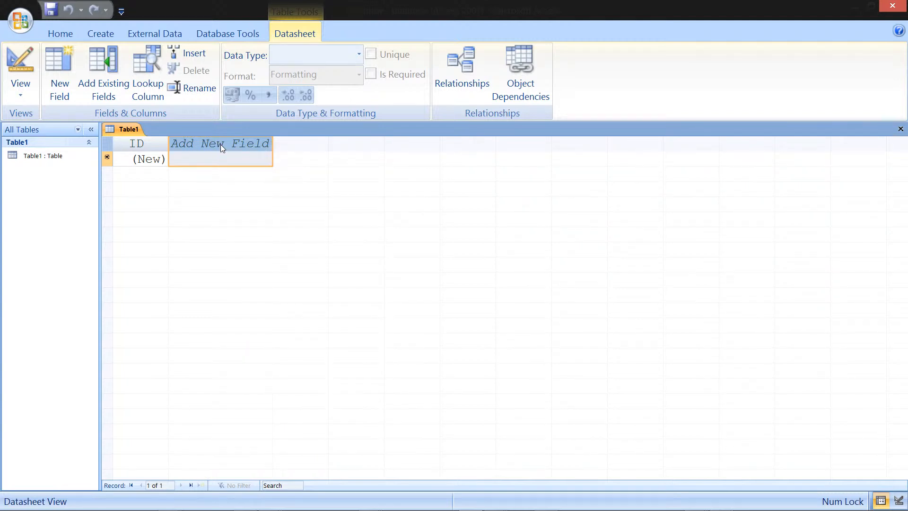
{"action": "right_click", "coordinate": [240, 147]}
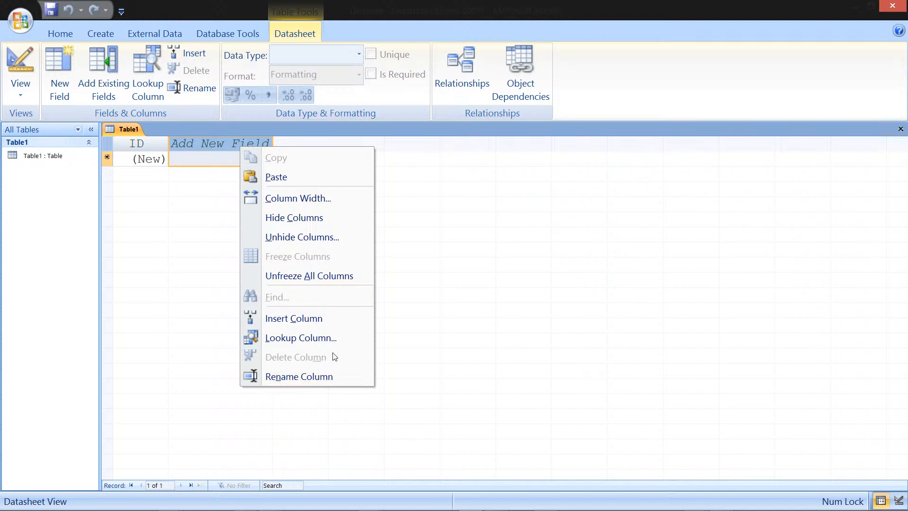
{"action": "left_click", "coordinate": [224, 147]}
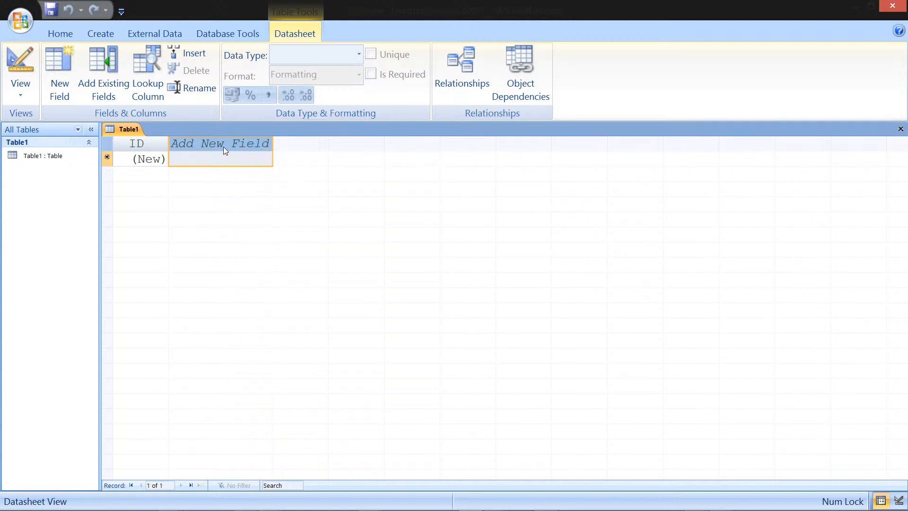
{"action": "right_click", "coordinate": [216, 164]}
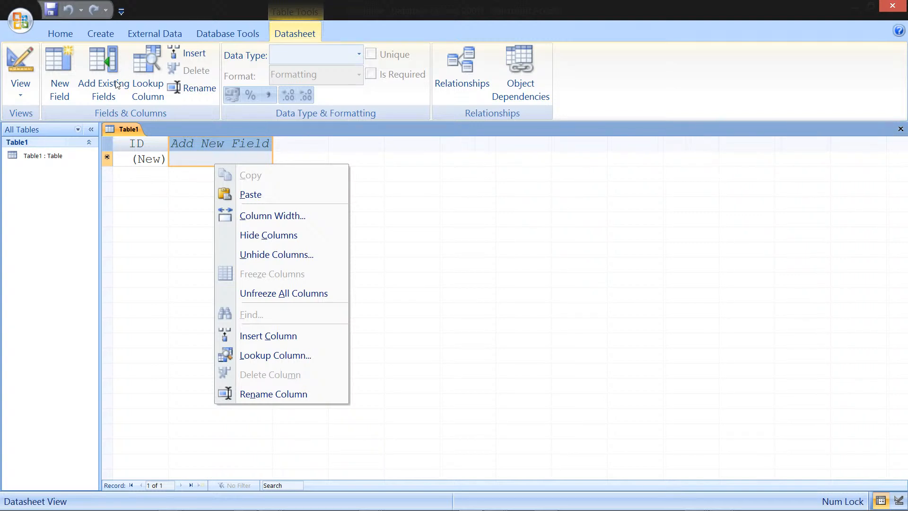
Step: Switch the new table to Design View, saving it under the name ItemBase
{"action": "right_click", "coordinate": [137, 128]}
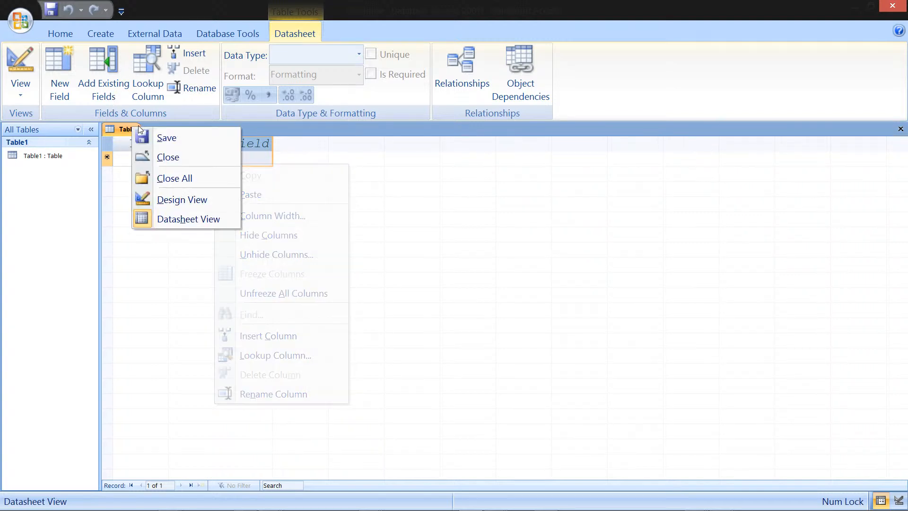
{"action": "left_click", "coordinate": [197, 200]}
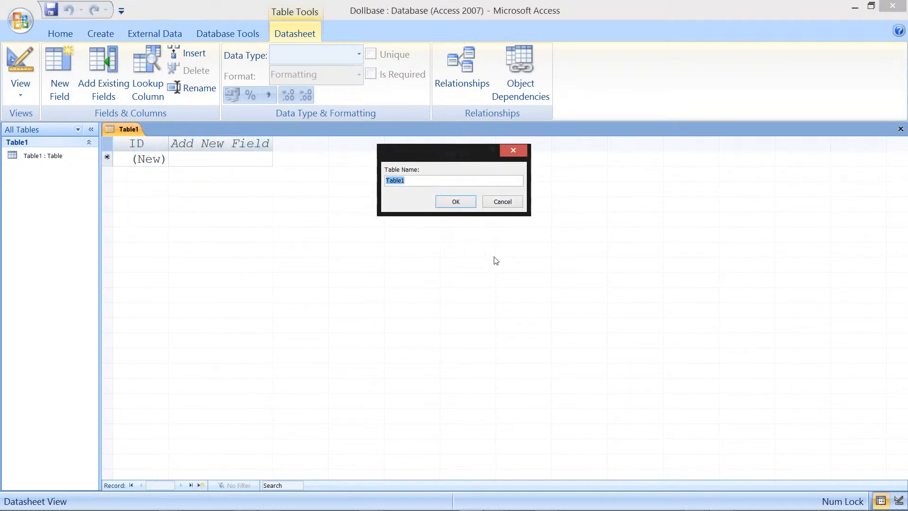
{"action": "key", "text": "BackSpace"}
{"action": "type", "text": "ItemBAse"}
{"action": "left_click", "coordinate": [456, 201]}
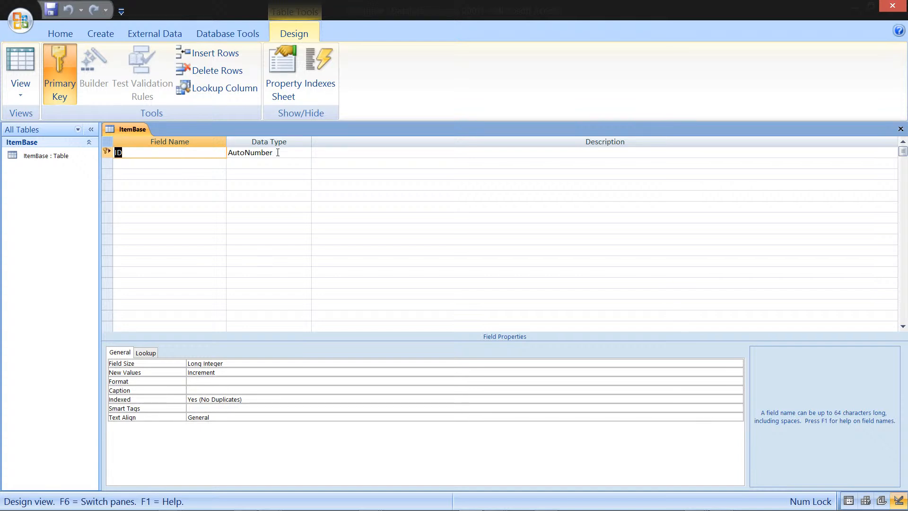
Step: Add a Caption field of type Text below the ID field
{"action": "left_click", "coordinate": [208, 165]}
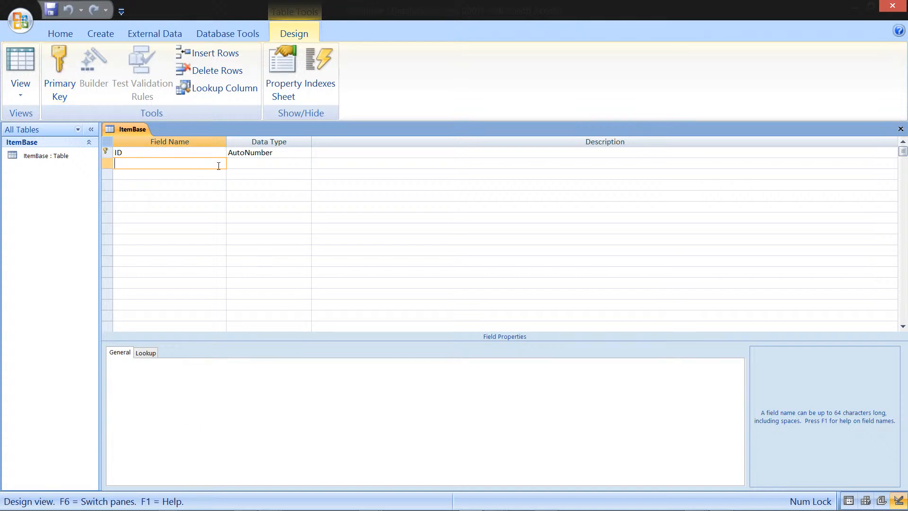
{"action": "type", "text": "Caption"}
{"action": "key", "text": "Tab"}
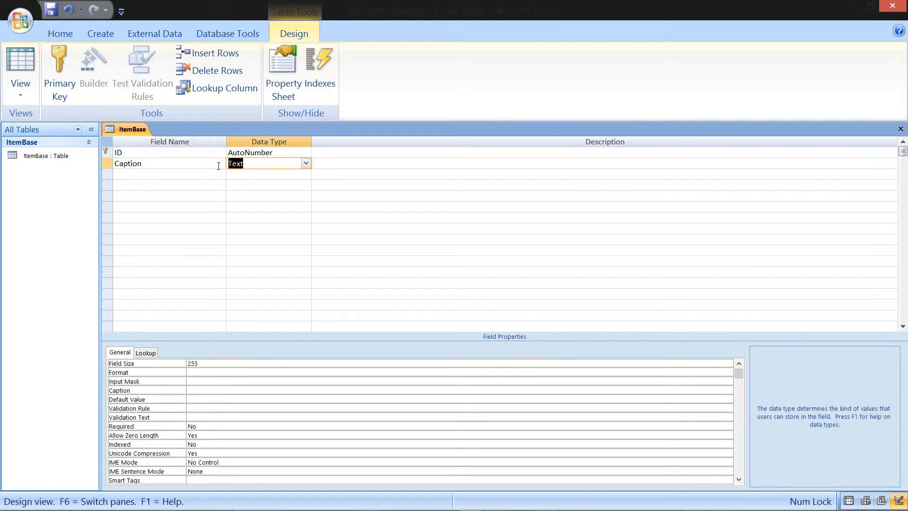
{"action": "key", "text": "Down"}
{"action": "key", "text": "Left"}
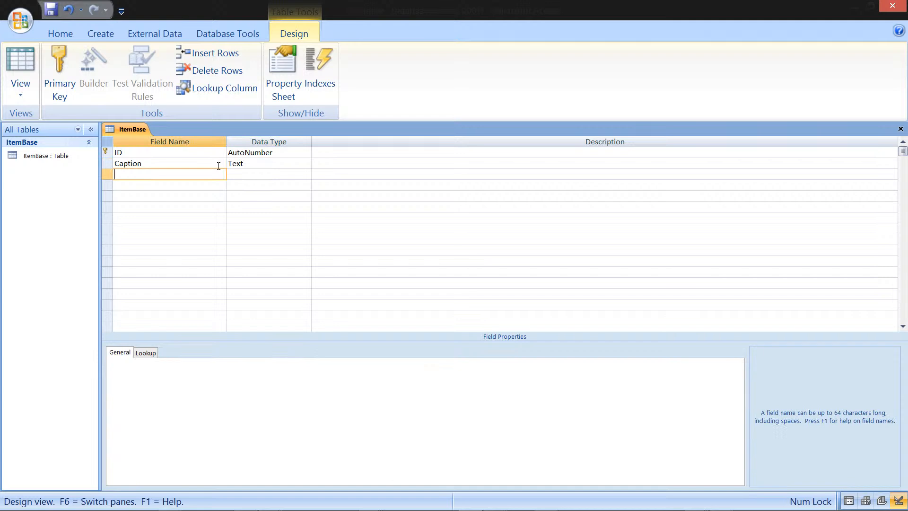
Step: Add a Description field and set its data type to Memo
{"action": "type", "text": "Description"}
{"action": "key", "text": "Tab"}
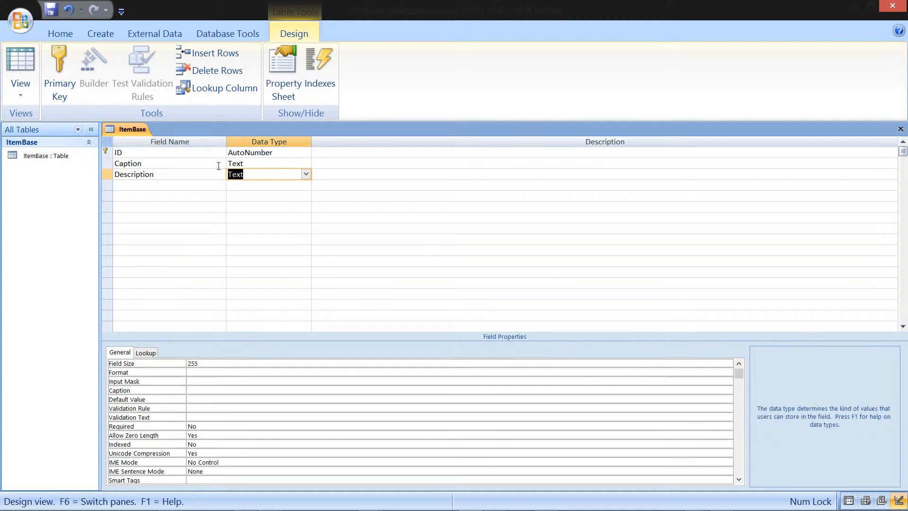
{"action": "type", "text": "l"}
{"action": "key", "text": "BackSpace"}
{"action": "key", "text": "BackSpace"}
{"action": "type", "text": "o"}
{"action": "key", "text": "BackSpace"}
{"action": "key", "text": "BackSpace"}
{"action": "type", "text": "lon"}
{"action": "key", "text": "BackSpace"}
{"action": "key", "text": "BackSpace"}
{"action": "key", "text": "BackSpace"}
{"action": "type", "text": "me"}
{"action": "key", "text": "Down"}
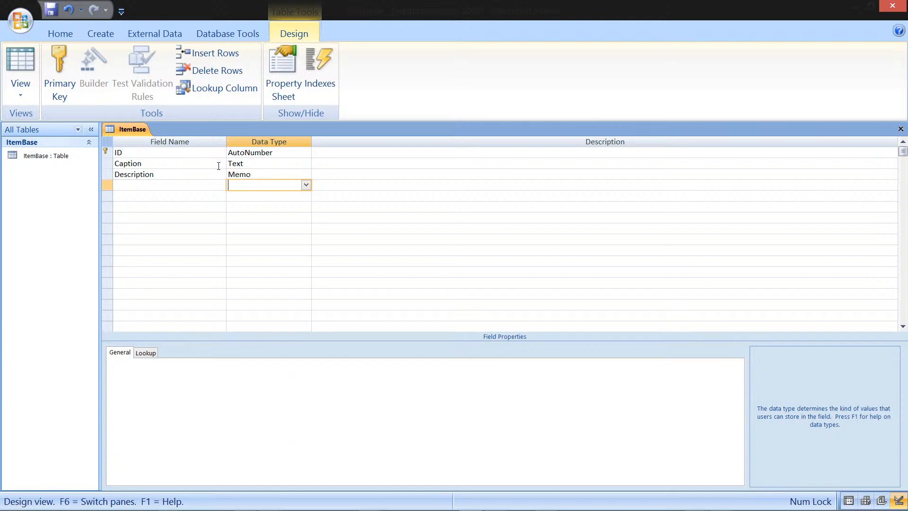
Step: Add a field named TimeStamp below Description
{"action": "key", "text": "Up"}
{"action": "key", "text": "shift+Tab"}
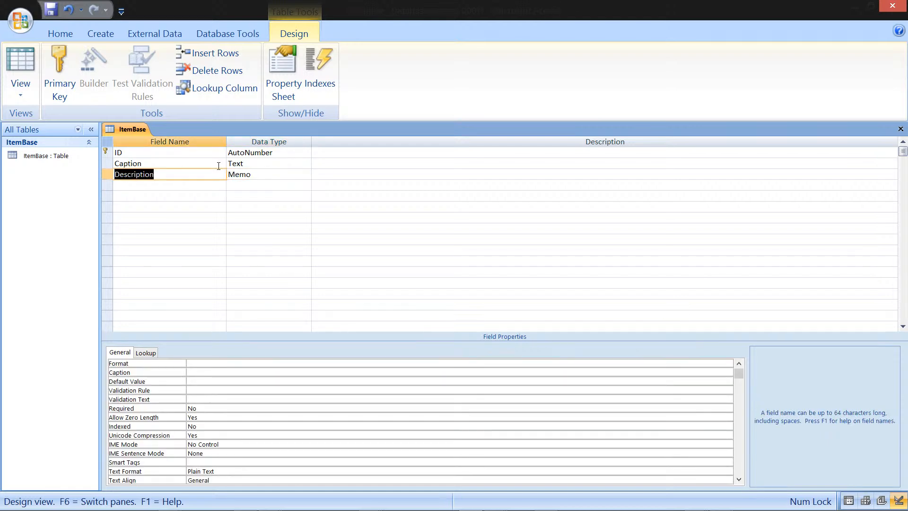
{"action": "key", "text": "Down"}
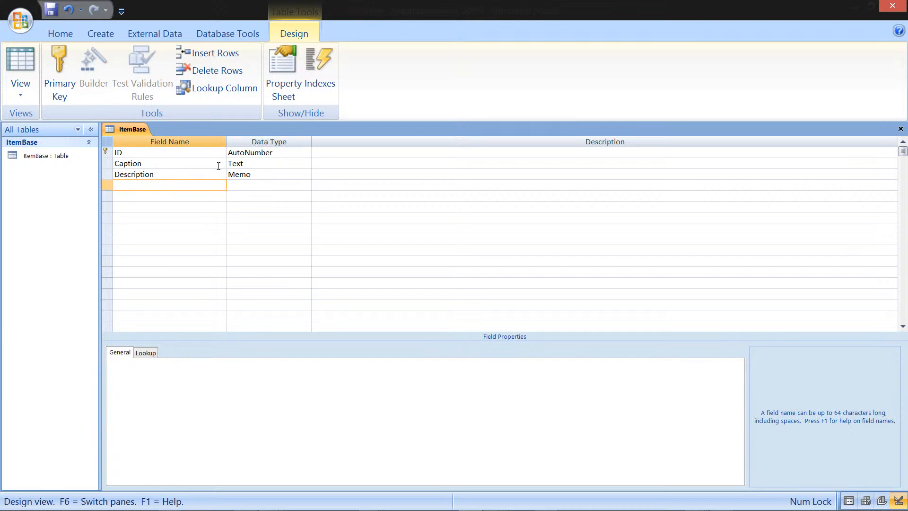
{"action": "type", "text": "TimeSTam"}
{"action": "key", "text": "Tab"}
{"action": "key", "text": "shift+Tab"}
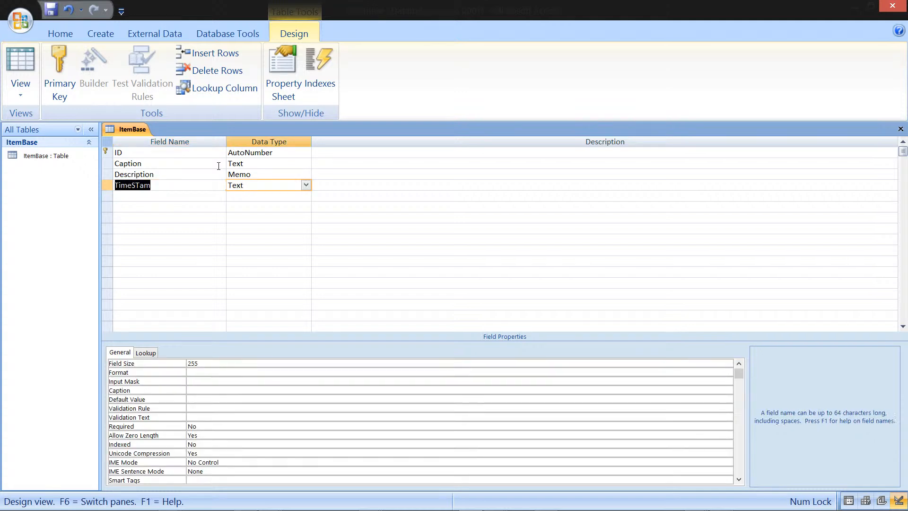
{"action": "type", "text": "Ti"}
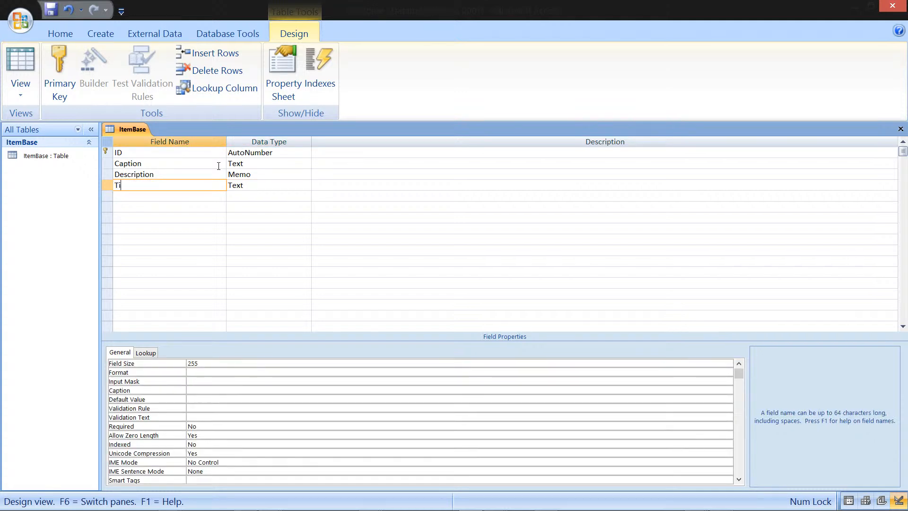
{"action": "type", "text": "meStamp"}
{"action": "key", "text": "Tab"}
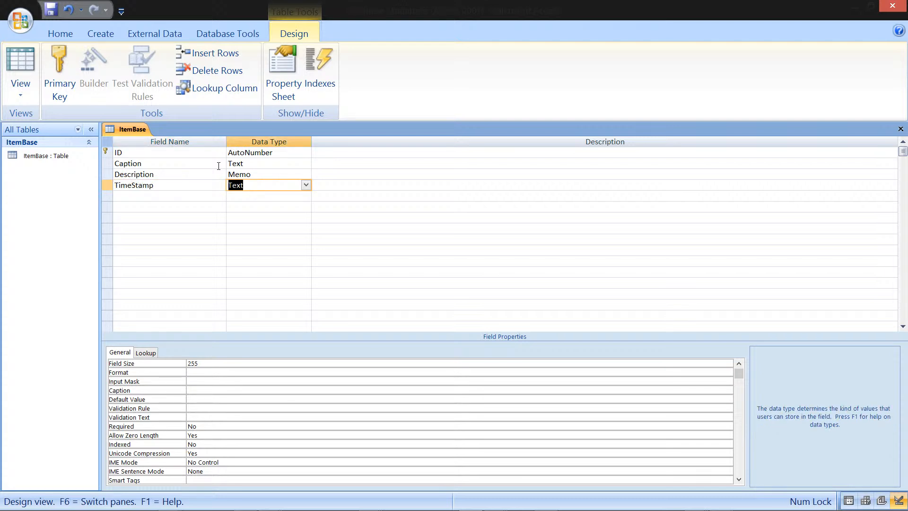
Step: Set TimeStamp's data type to Date/Time and its default value to =Noiw()
{"action": "type", "text": "date/Tim"}
{"action": "left_click", "coordinate": [257, 402]}
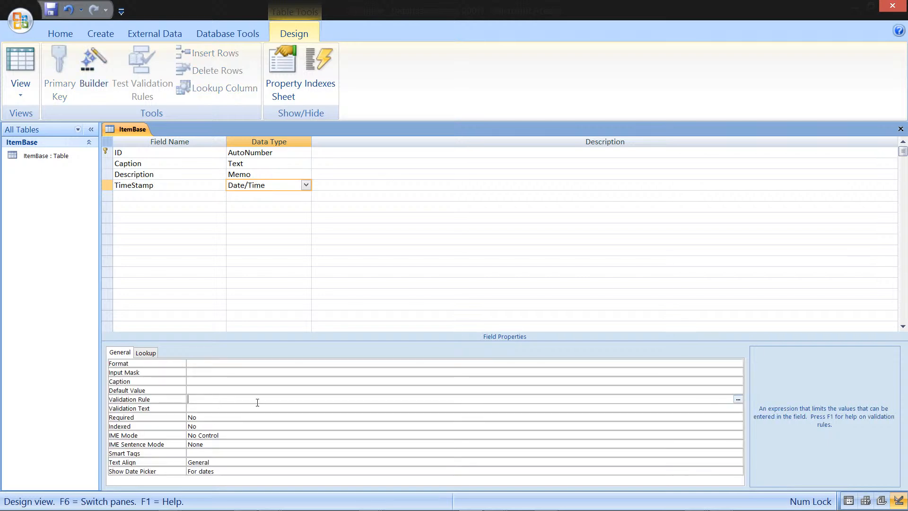
{"action": "left_click", "coordinate": [217, 390]}
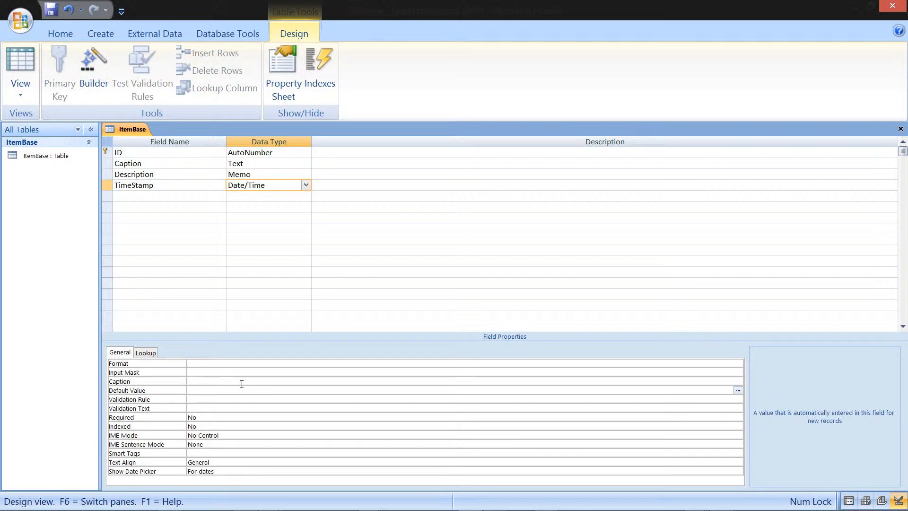
{"action": "type", "text": "=Noiw()"}
Step: Try to save the ItemBase table design
{"action": "right_click", "coordinate": [139, 130]}
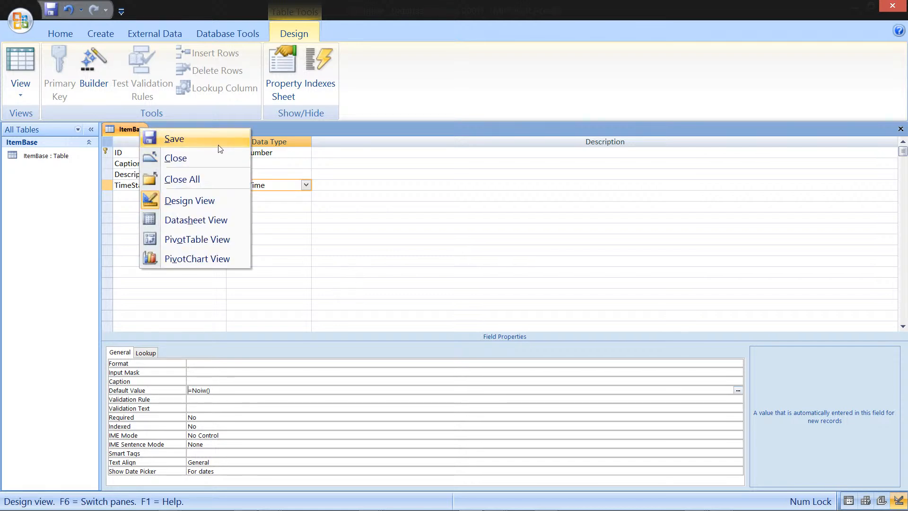
{"action": "left_click", "coordinate": [228, 137]}
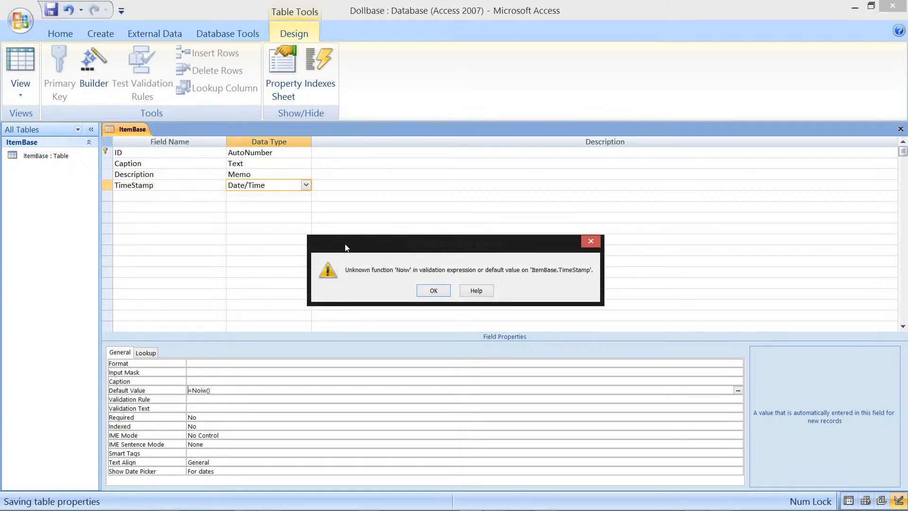
{"action": "left_click", "coordinate": [439, 293]}
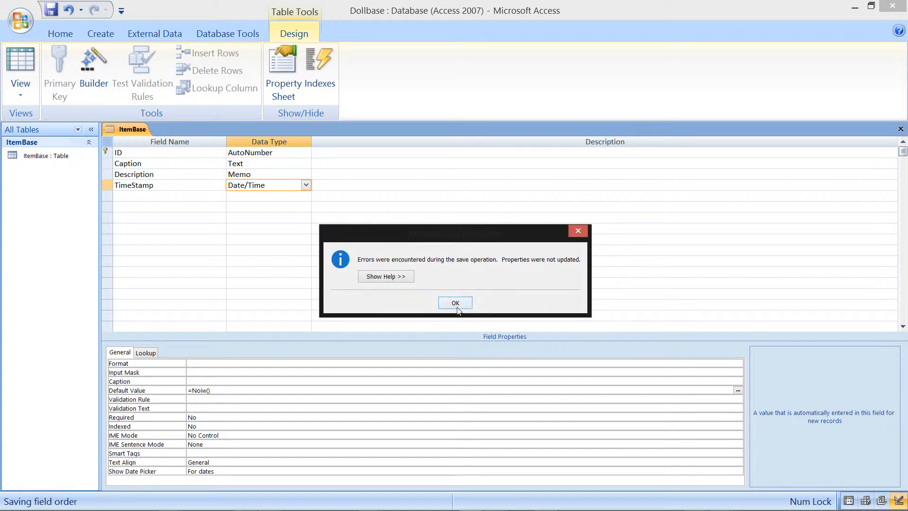
{"action": "left_click", "coordinate": [455, 302]}
{"action": "left_click", "coordinate": [199, 391]}
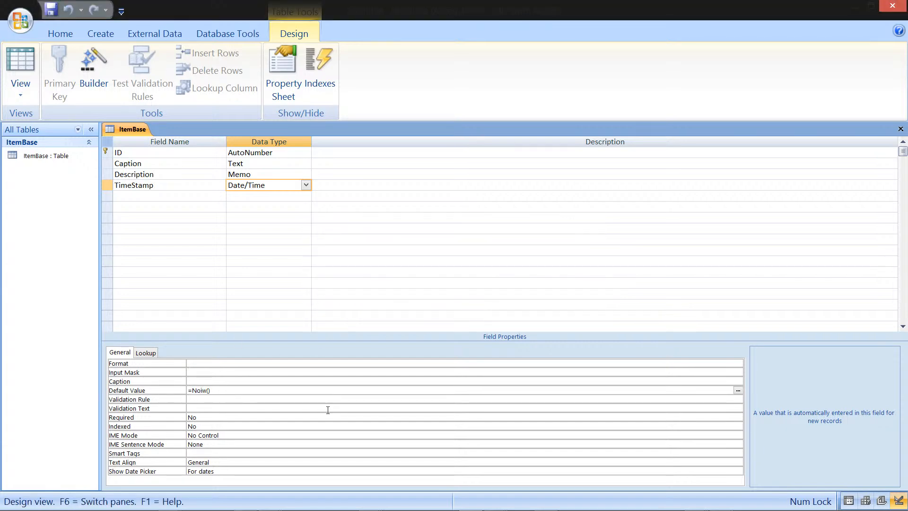
Step: Correct TimeStamp's default value to =Now() and save the ItemBase table design while closing it
{"action": "key", "text": "Delete"}
{"action": "key", "text": "Return"}
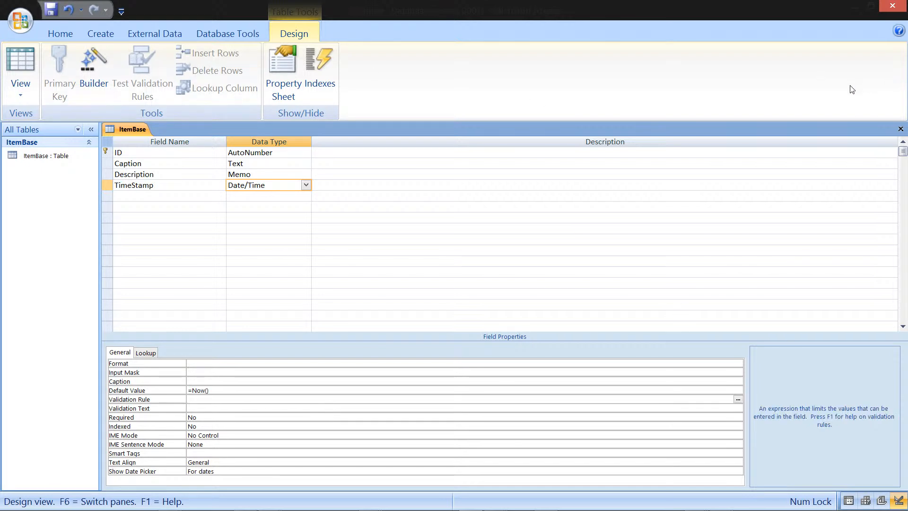
{"action": "left_click", "coordinate": [901, 130]}
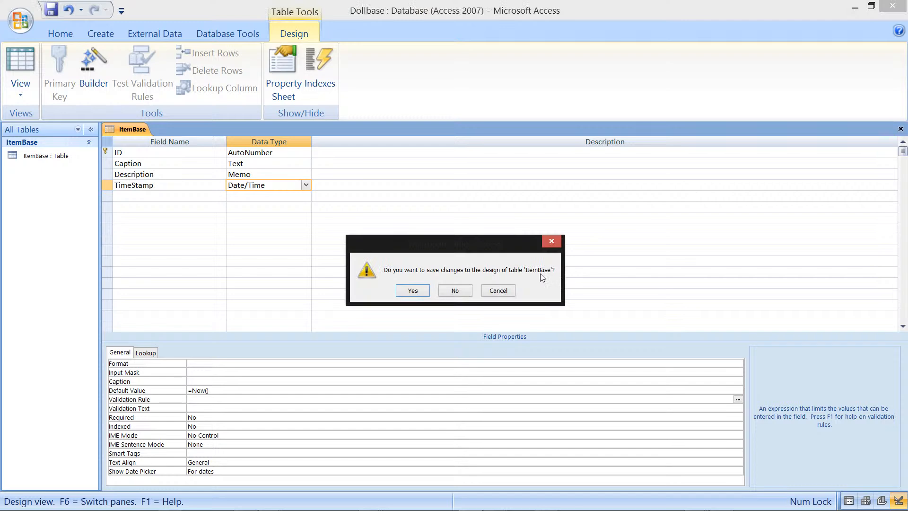
{"action": "left_click", "coordinate": [412, 291]}
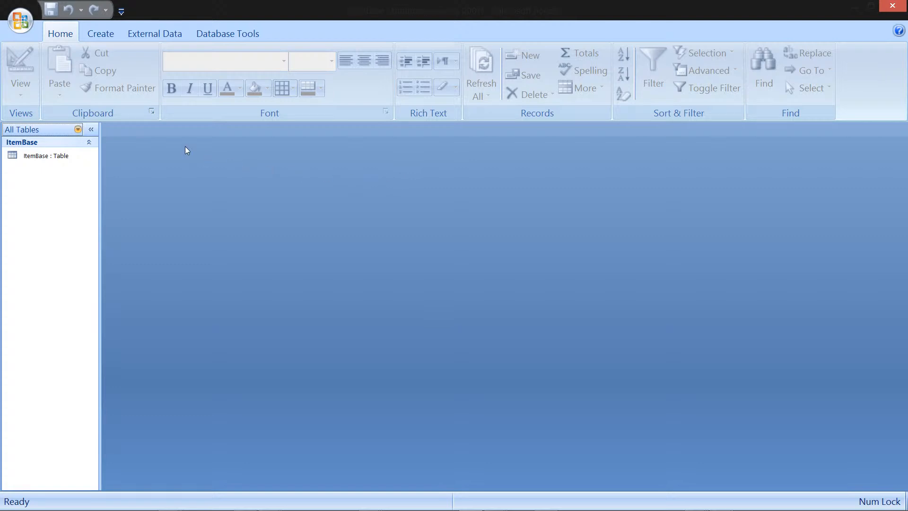
Step: Create a new table, switch it to Design View and save it under the name Brands
{"action": "left_click", "coordinate": [99, 33]}
{"action": "left_click", "coordinate": [16, 56]}
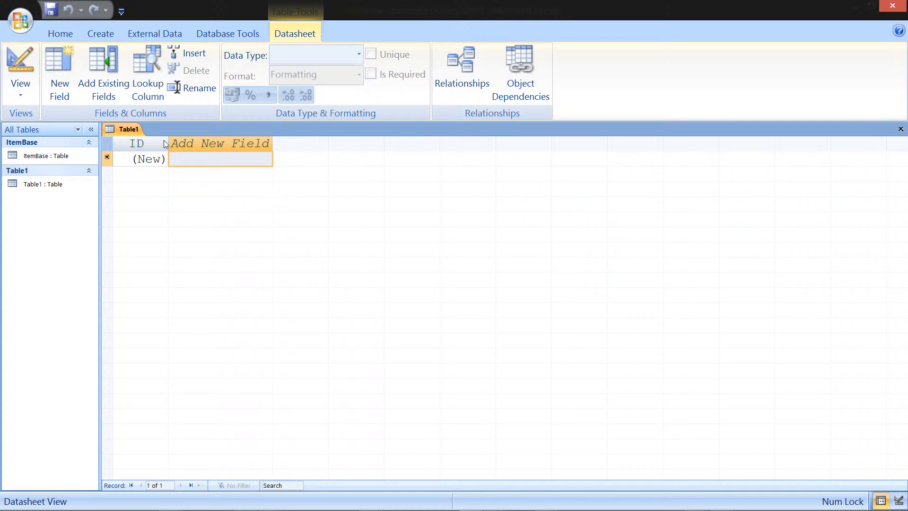
{"action": "right_click", "coordinate": [127, 129]}
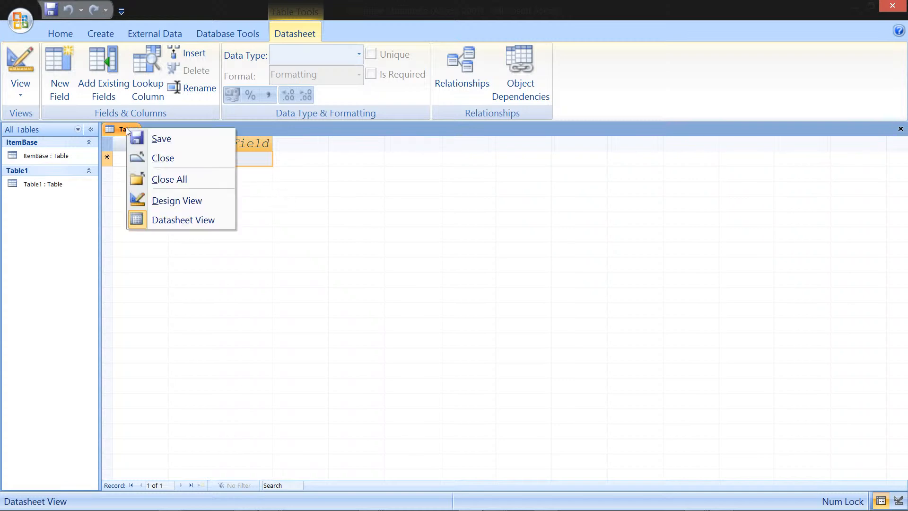
{"action": "left_click", "coordinate": [214, 200]}
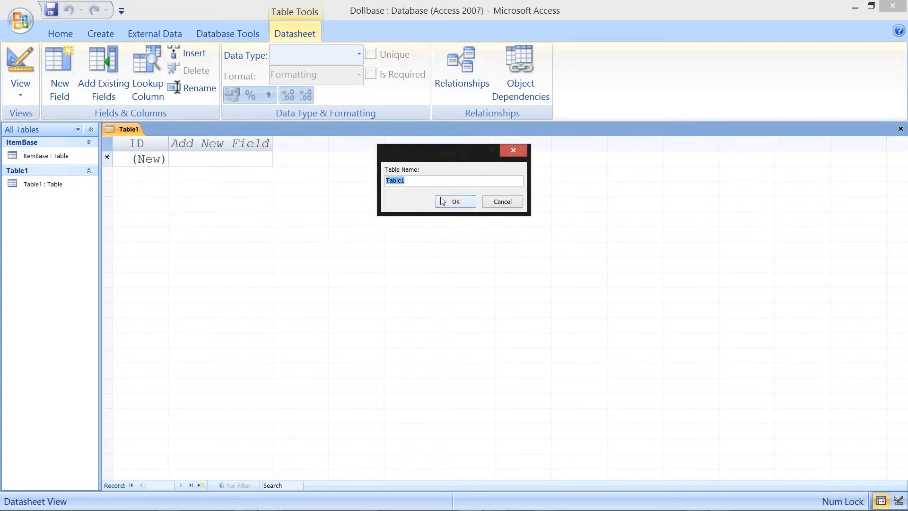
{"action": "left_click", "coordinate": [433, 180]}
{"action": "left_click_drag", "start_coordinate": [426, 184], "coordinate": [386, 180]}
{"action": "type", "text": "Brands"}
{"action": "left_click", "coordinate": [457, 202]}
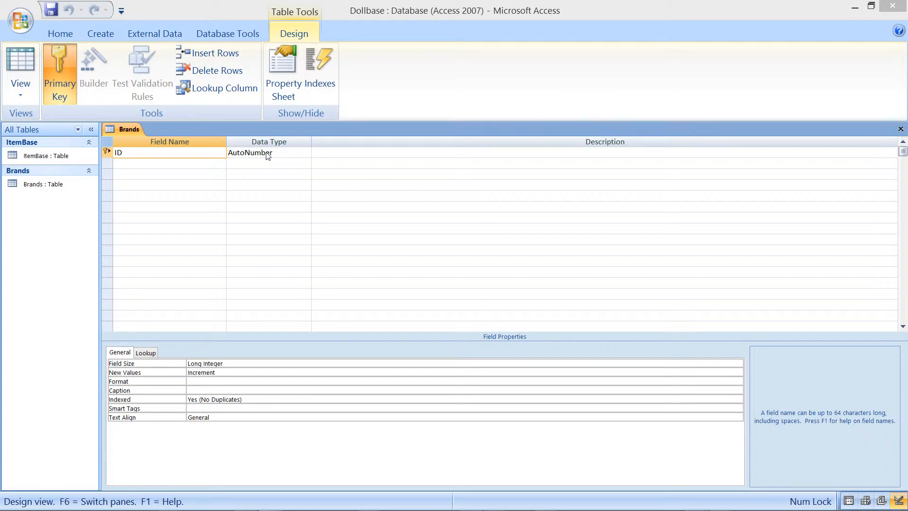
Step: Remove the primary key from the ID field and delete the ID row
{"action": "left_click", "coordinate": [178, 149]}
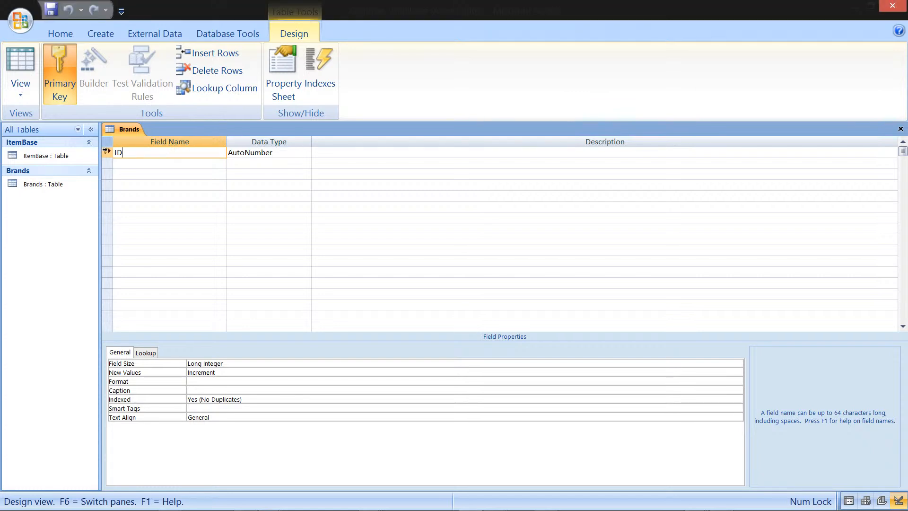
{"action": "left_click", "coordinate": [67, 72]}
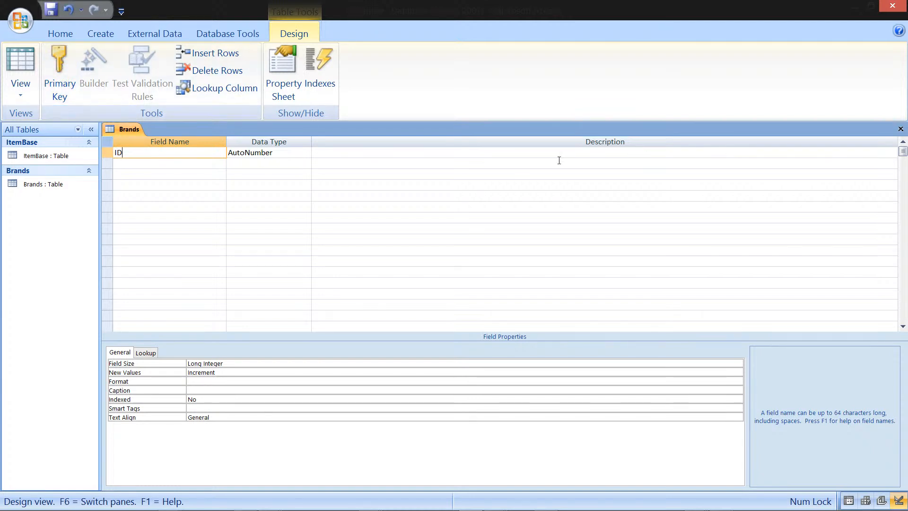
{"action": "left_click", "coordinate": [109, 151]}
{"action": "right_click", "coordinate": [109, 151]}
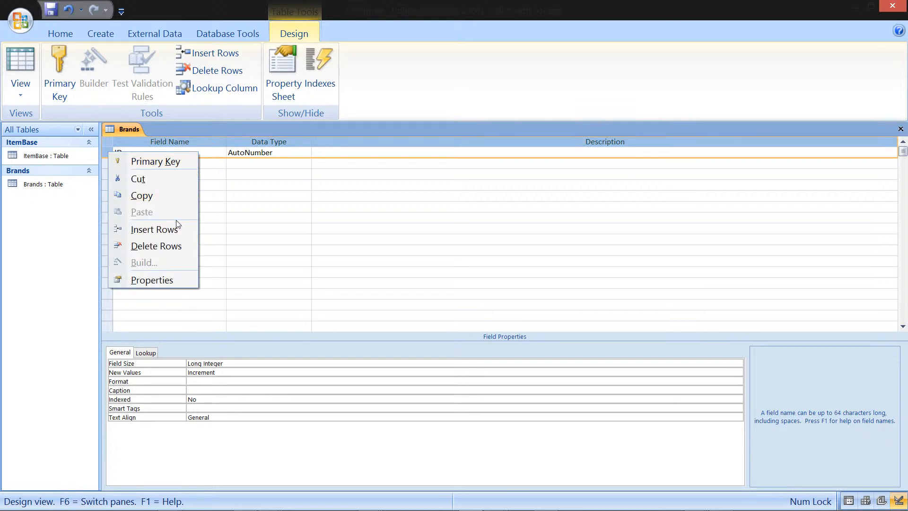
{"action": "left_click", "coordinate": [168, 247]}
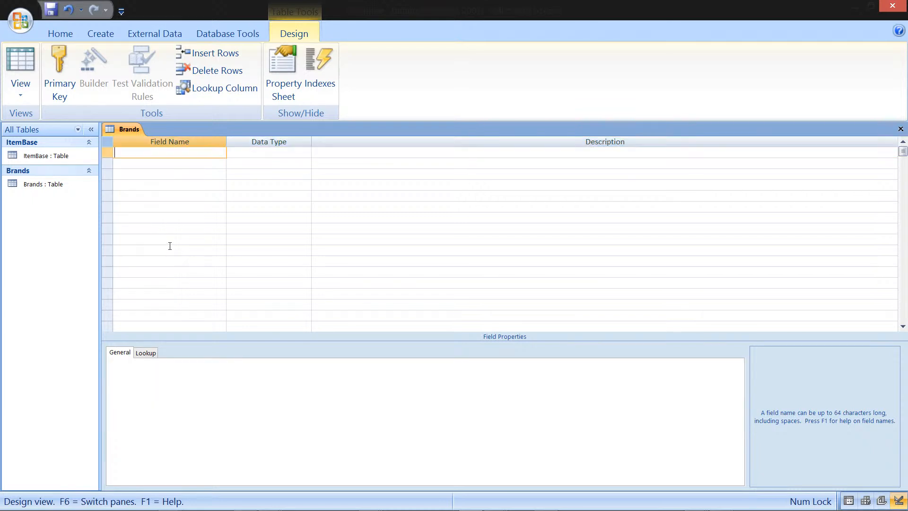
Step: Start the Lookup Wizard for the new row's data type, looking up ID and Caption from the ItemBase table
{"action": "left_click", "coordinate": [266, 154]}
{"action": "left_click", "coordinate": [305, 152]}
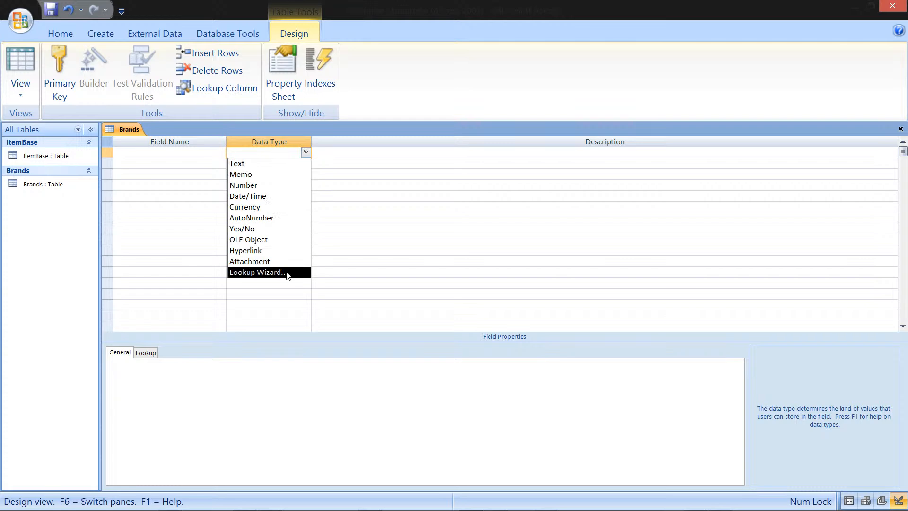
{"action": "left_click", "coordinate": [258, 272]}
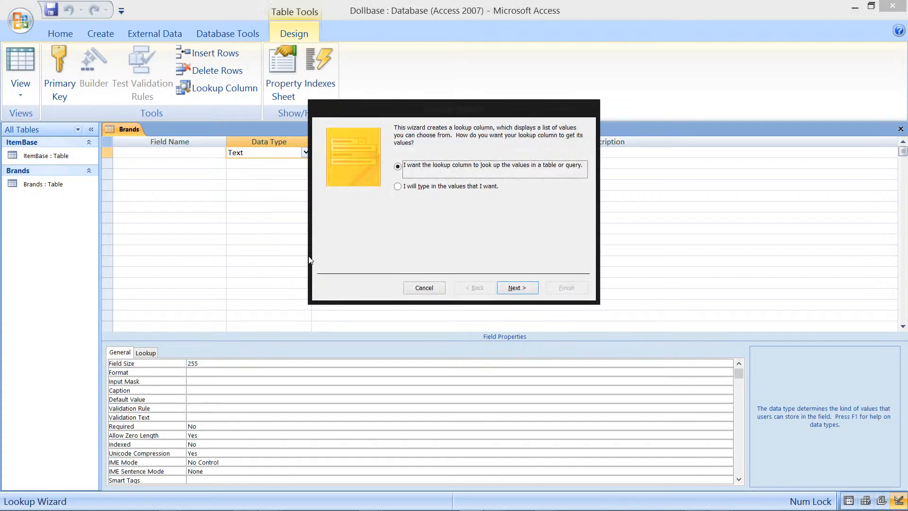
{"action": "left_click", "coordinate": [525, 292]}
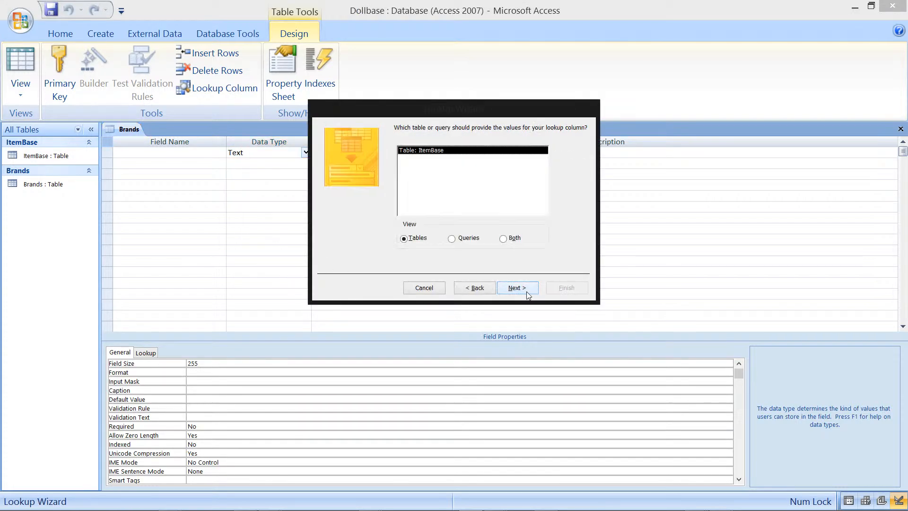
{"action": "left_click", "coordinate": [517, 290]}
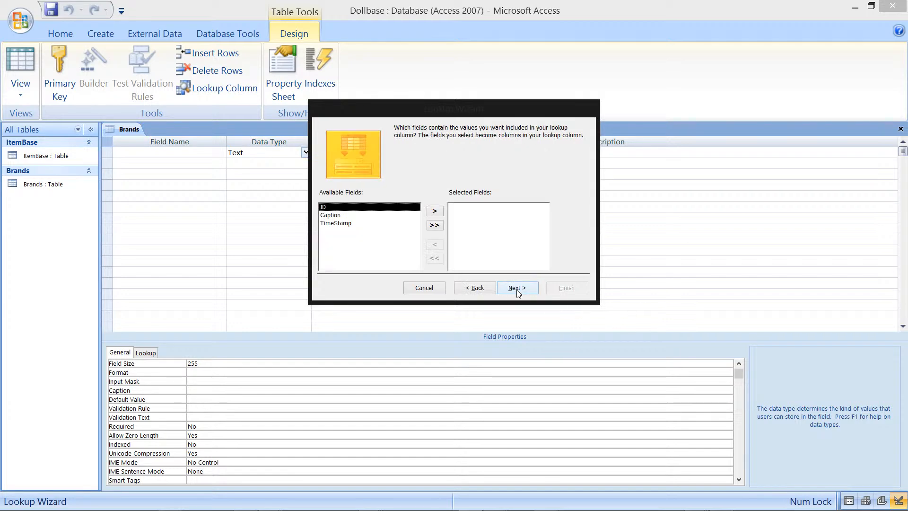
{"action": "left_click", "coordinate": [435, 210]}
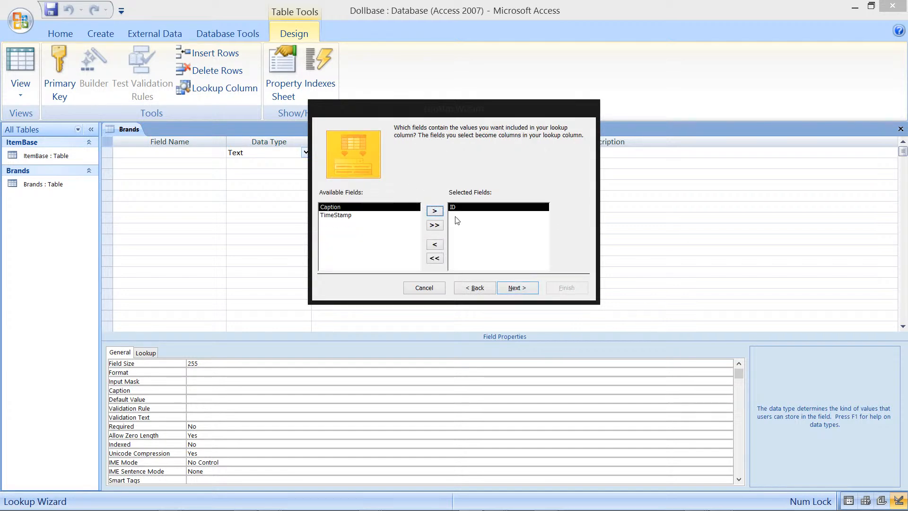
{"action": "left_click", "coordinate": [435, 211]}
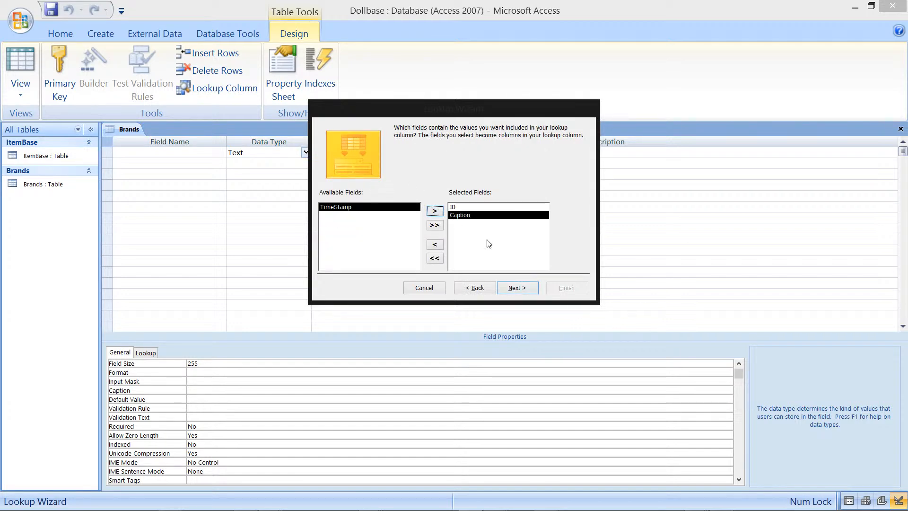
{"action": "left_click", "coordinate": [525, 289]}
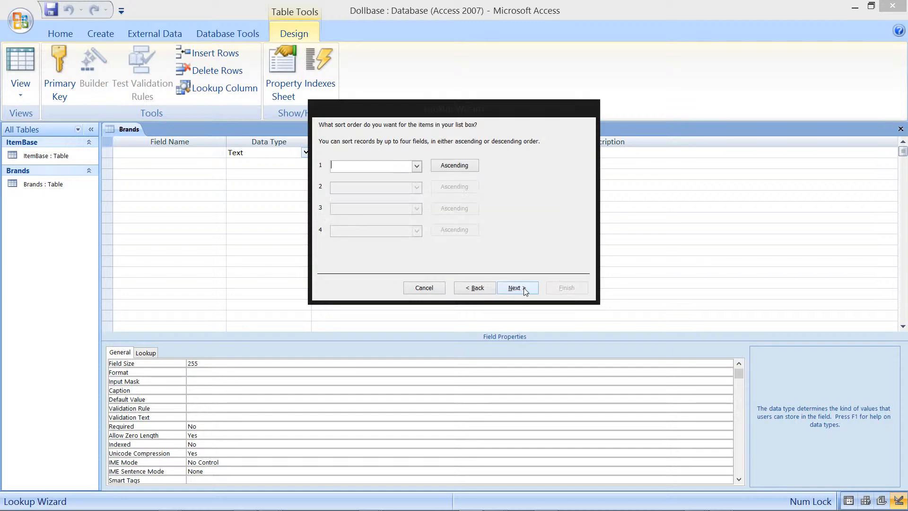
Step: Sort the lookup by Caption ascending, keep the key column hidden, finish the wizard and save the table when prompted
{"action": "left_click", "coordinate": [416, 165]}
{"action": "left_click", "coordinate": [402, 193]}
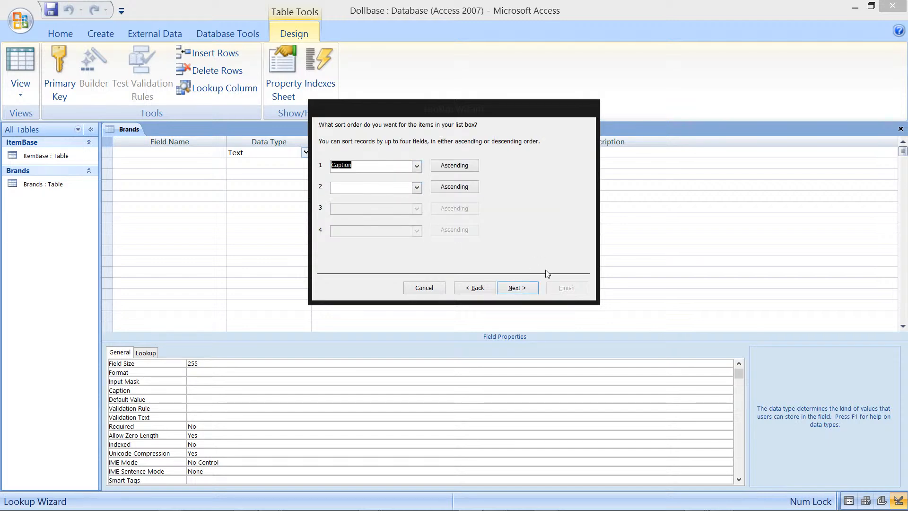
{"action": "left_click", "coordinate": [527, 289]}
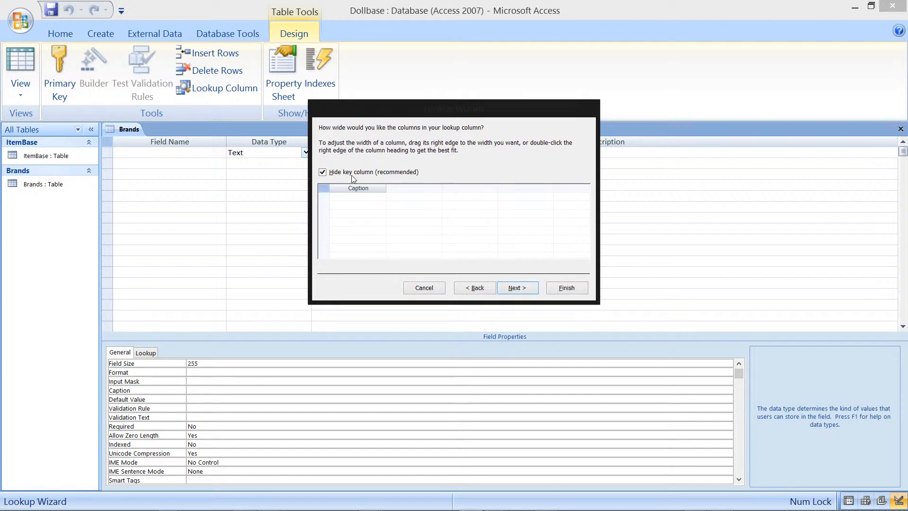
{"action": "left_click", "coordinate": [530, 289]}
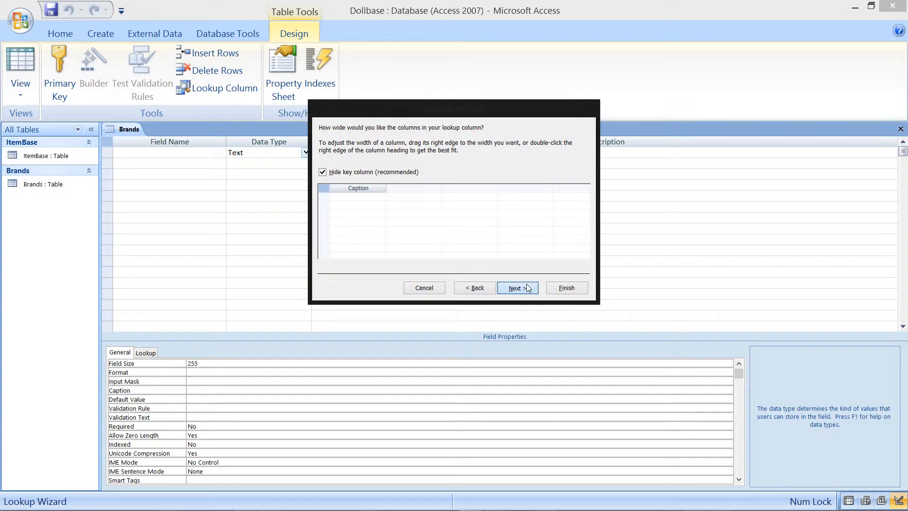
{"action": "left_click", "coordinate": [580, 287]}
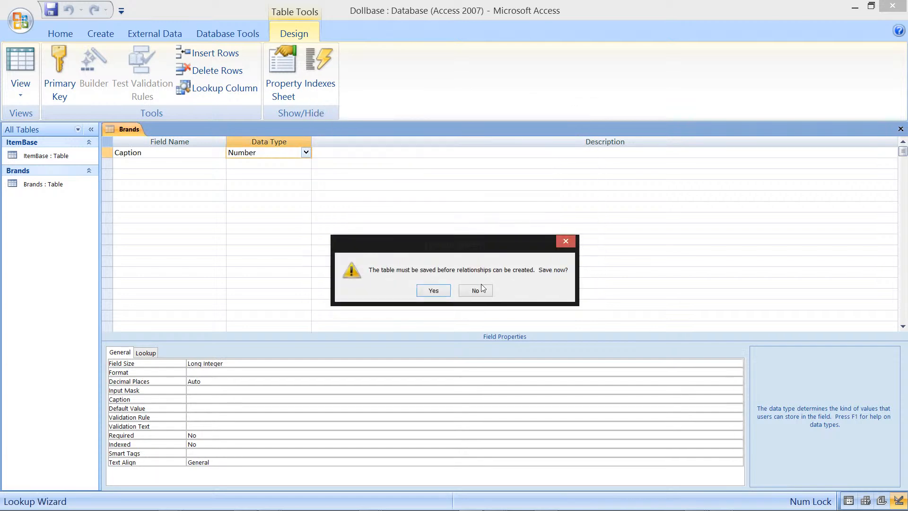
{"action": "left_click", "coordinate": [447, 291]}
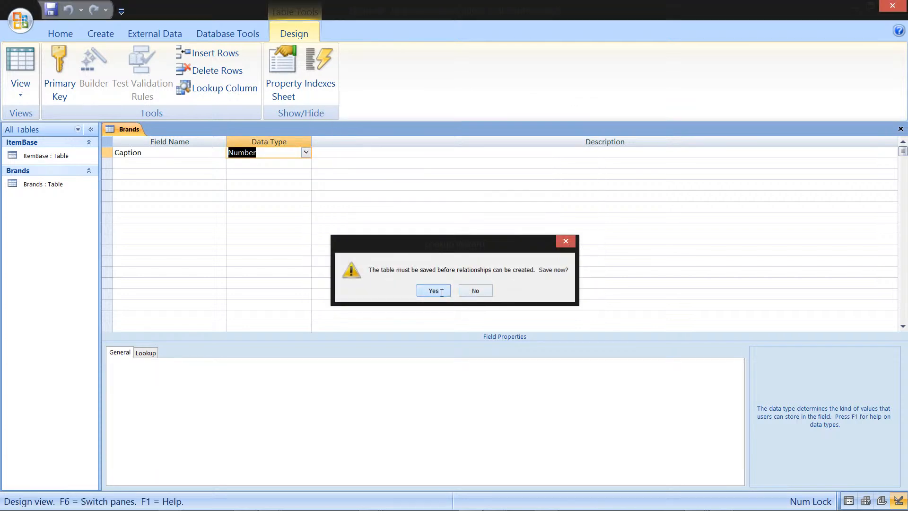
Step: Rename the lookup field to ID and make it the primary key
{"action": "left_click", "coordinate": [140, 156]}
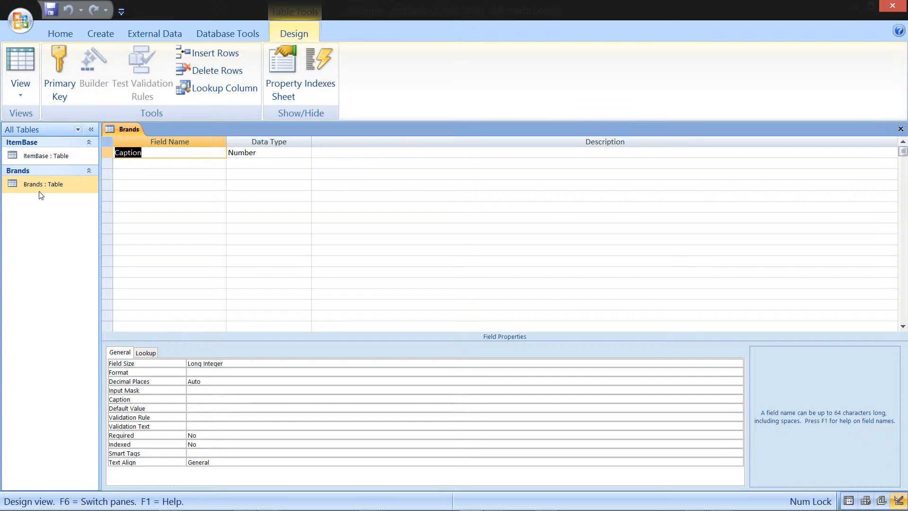
{"action": "key", "text": "Delete"}
{"action": "type", "text": "ID"}
{"action": "left_click", "coordinate": [109, 153]}
{"action": "left_click", "coordinate": [62, 76]}
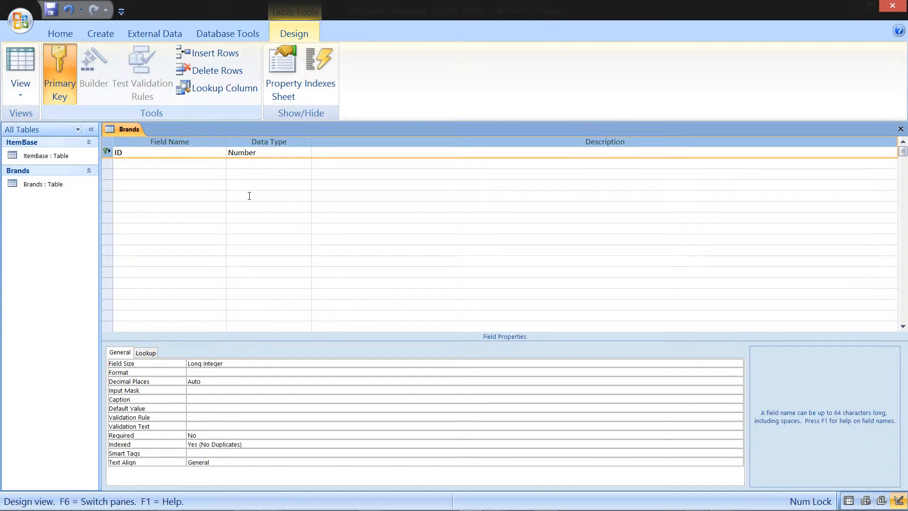
Step: Copy the ID row and paste it into the second row of the table design
{"action": "left_click", "coordinate": [213, 164]}
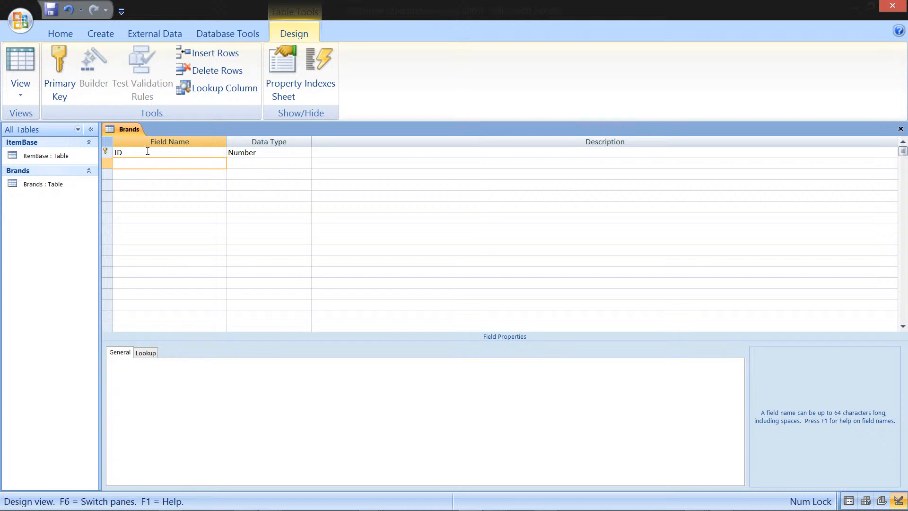
{"action": "left_click", "coordinate": [104, 153]}
{"action": "right_click", "coordinate": [104, 154]}
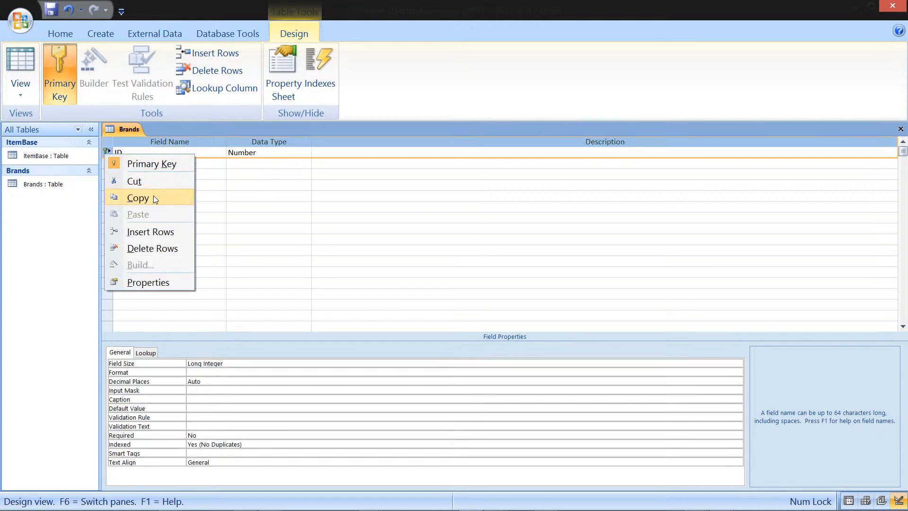
{"action": "left_click", "coordinate": [154, 194]}
{"action": "left_click", "coordinate": [112, 164]}
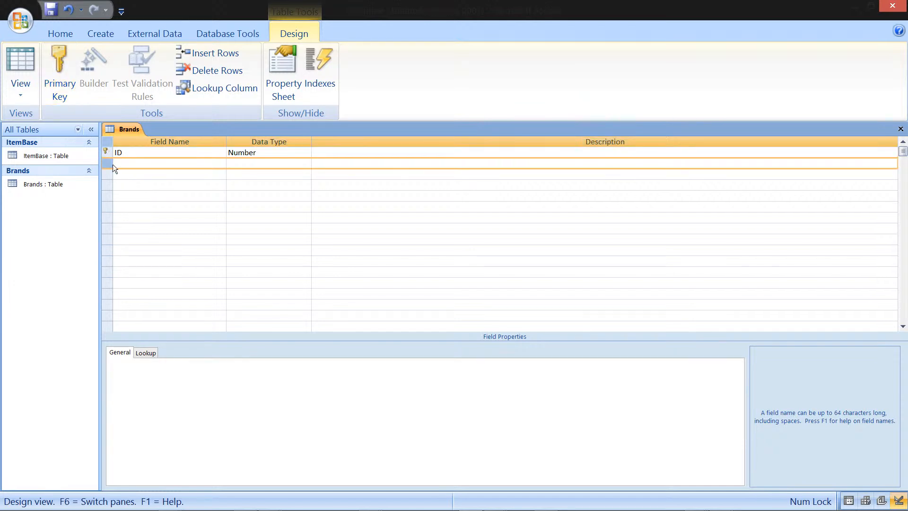
{"action": "right_click", "coordinate": [113, 163]}
{"action": "left_click", "coordinate": [166, 222]}
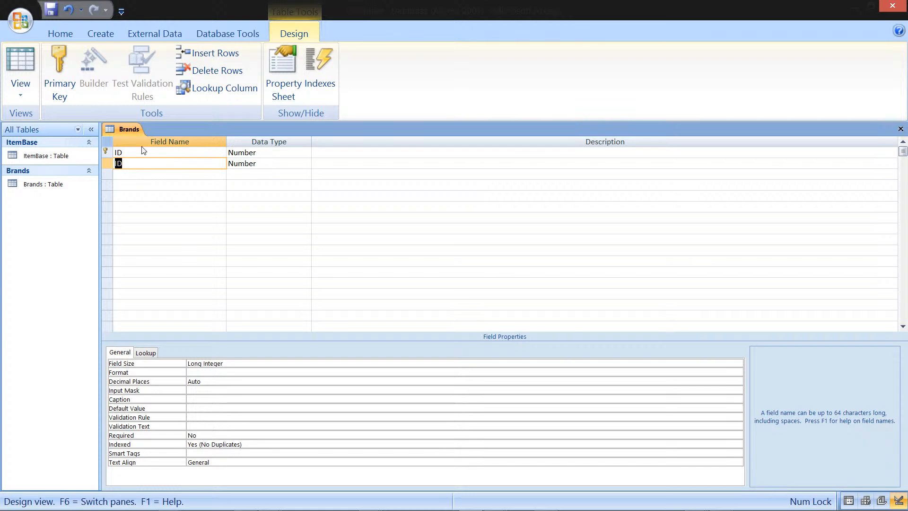
Step: Rename the pasted field to ParentID
{"action": "double_click", "coordinate": [144, 163]}
{"action": "type", "text": "ParentID"}
{"action": "key", "text": "Down"}
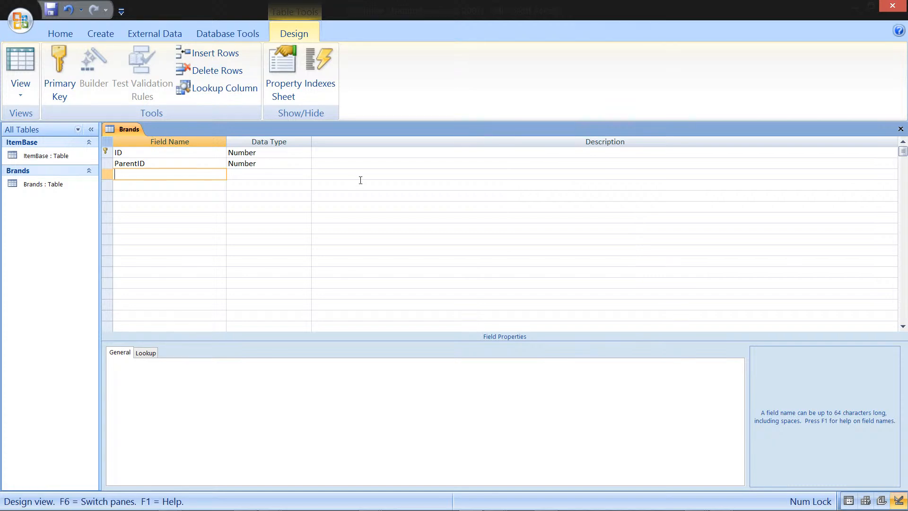
Step: Open the Query Builder for the ParentID field's lookup Row Source
{"action": "left_click", "coordinate": [393, 187]}
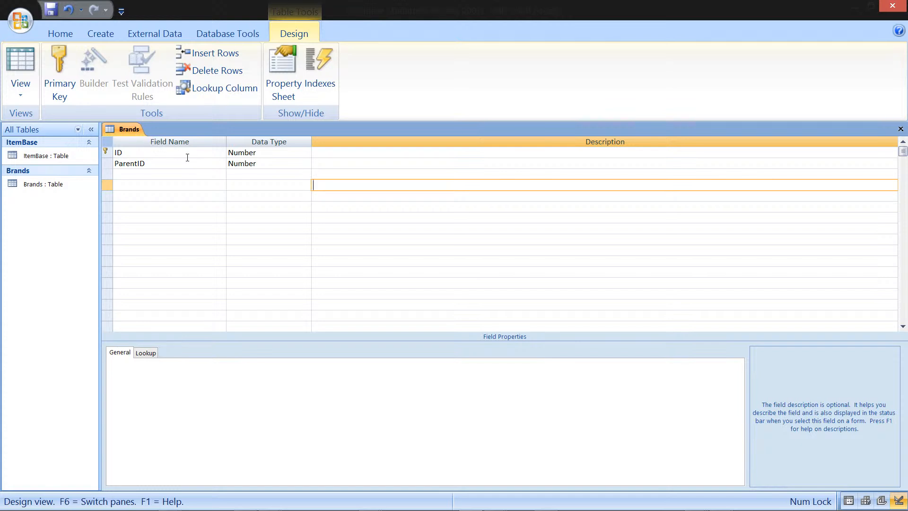
{"action": "left_click", "coordinate": [154, 163]}
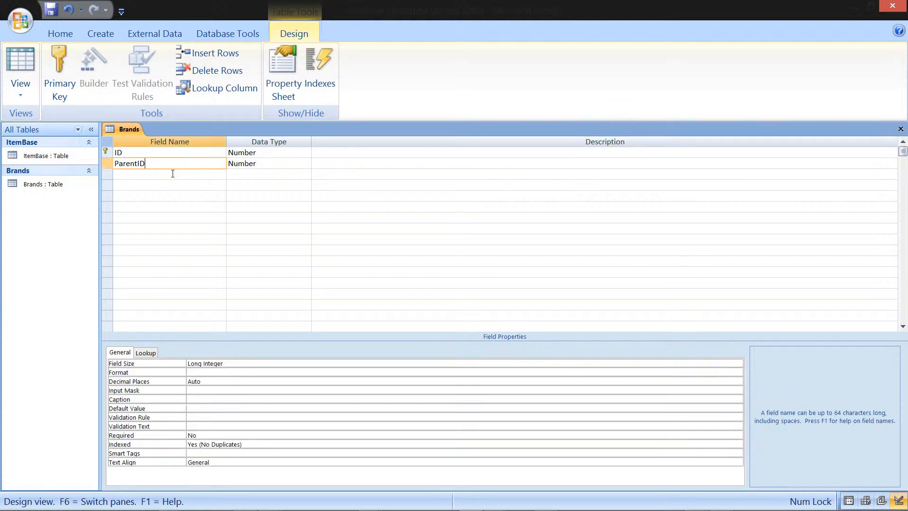
{"action": "left_click", "coordinate": [153, 355]}
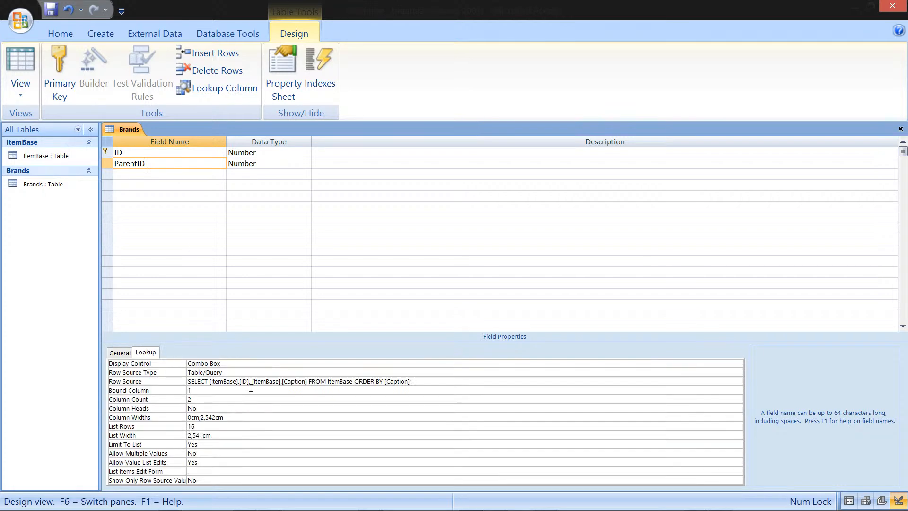
{"action": "left_click", "coordinate": [446, 381]}
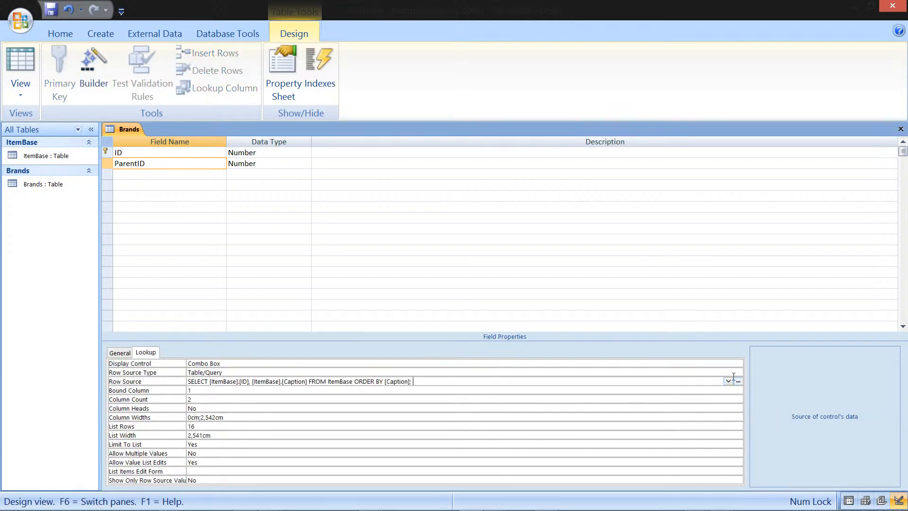
{"action": "left_click", "coordinate": [738, 381]}
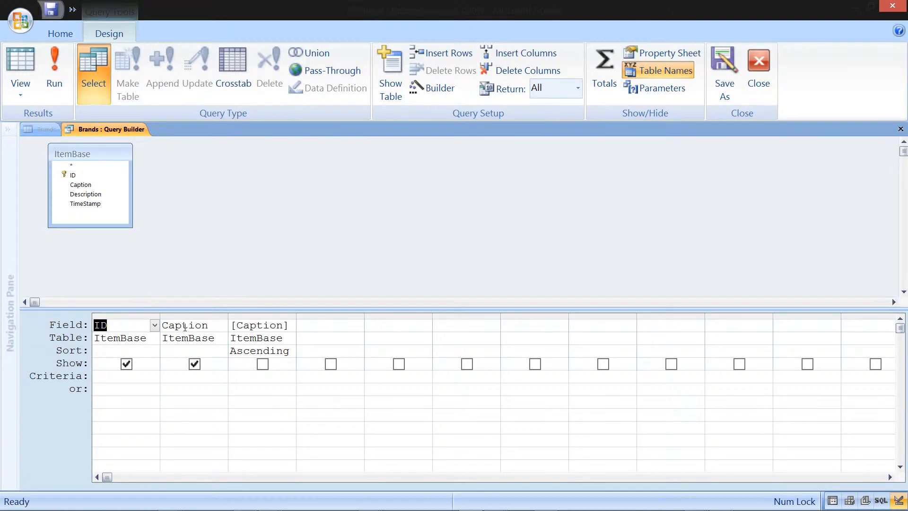
Step: Add the Brands table to the ParentID lookup query alongside ItemBase
{"action": "right_click", "coordinate": [209, 188]}
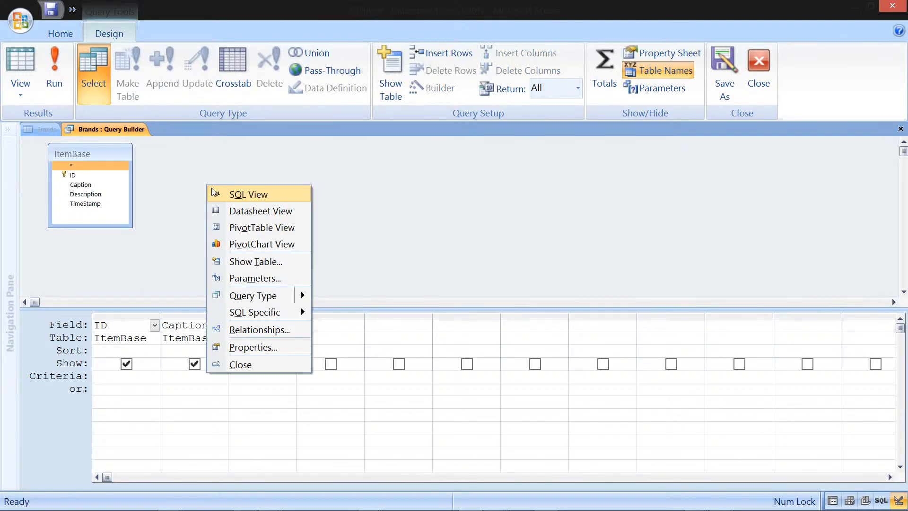
{"action": "left_click", "coordinate": [314, 194]}
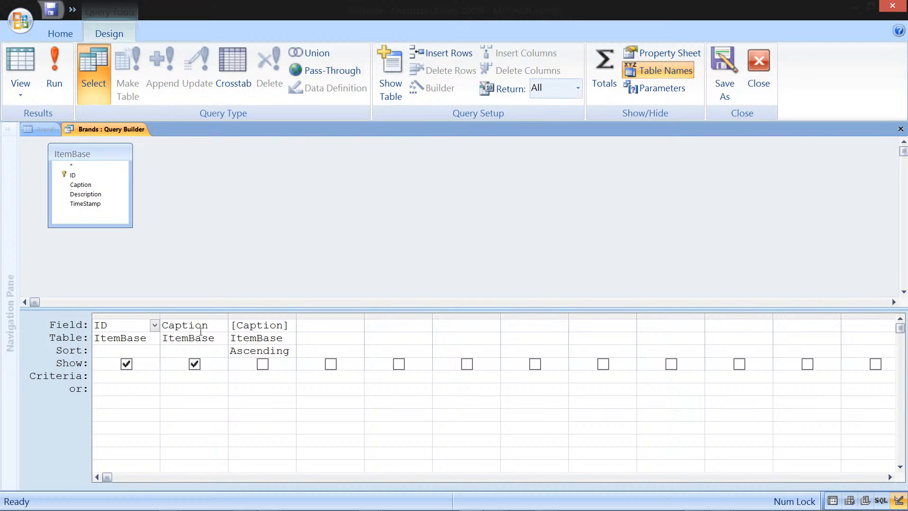
{"action": "left_click_drag", "start_coordinate": [98, 154], "coordinate": [292, 160]}
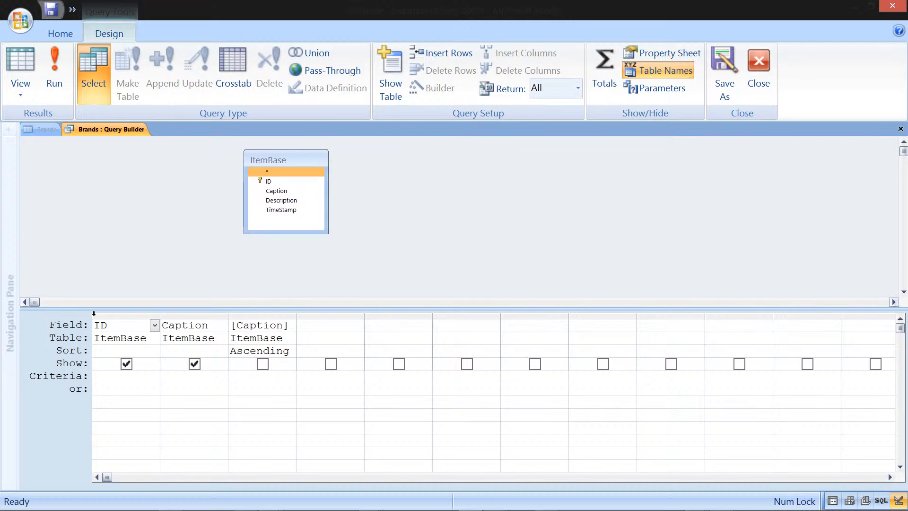
{"action": "right_click", "coordinate": [152, 209]}
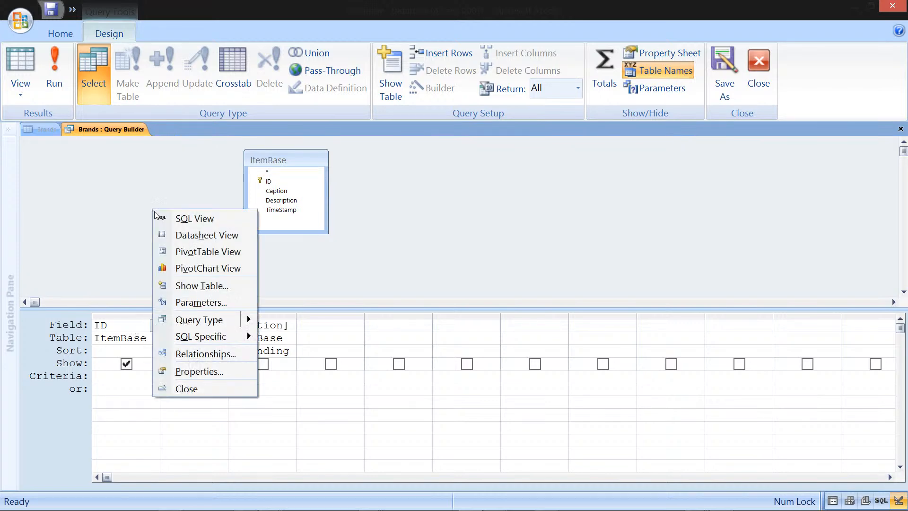
{"action": "left_click", "coordinate": [217, 285]}
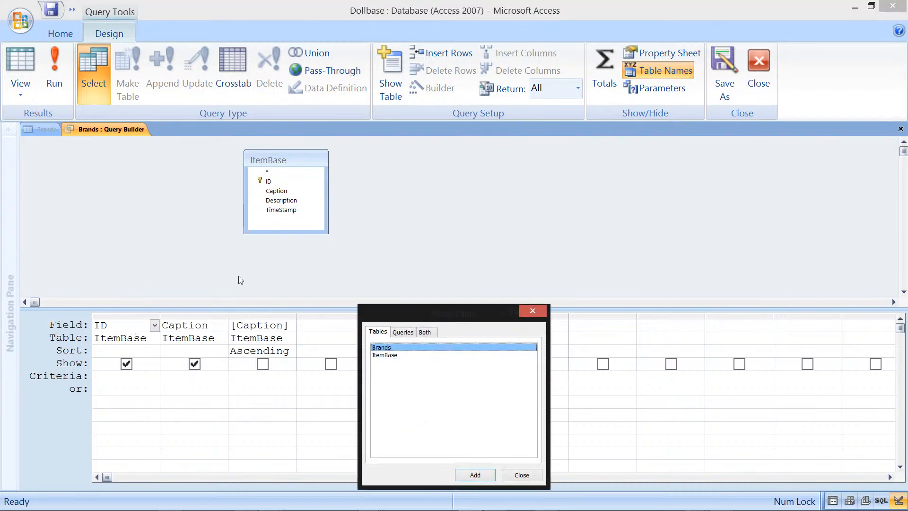
{"action": "left_click", "coordinate": [396, 356]}
{"action": "key", "text": "Up"}
{"action": "left_click", "coordinate": [482, 472]}
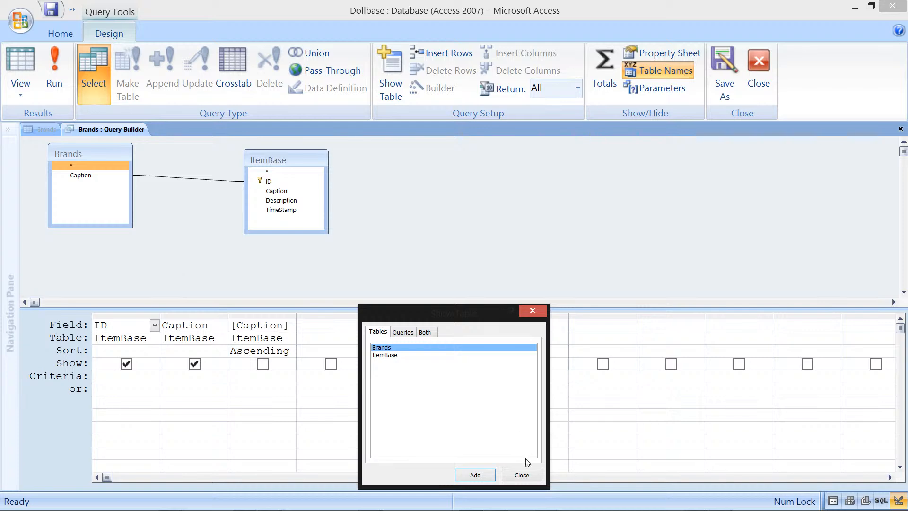
{"action": "left_click", "coordinate": [527, 472]}
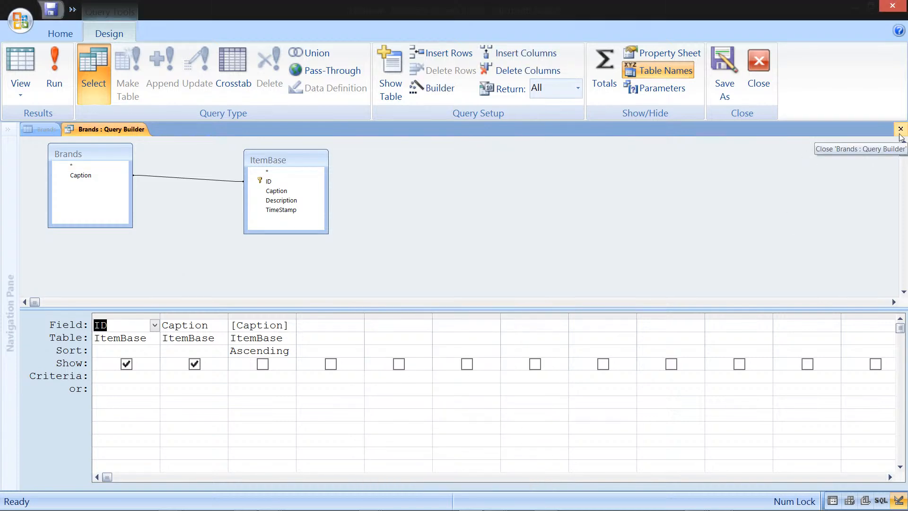
Step: Put the Brands Caption field in the first query column, delete the ItemBase ID column, and close the builder saving changes
{"action": "left_click_drag", "start_coordinate": [93, 175], "coordinate": [127, 327]}
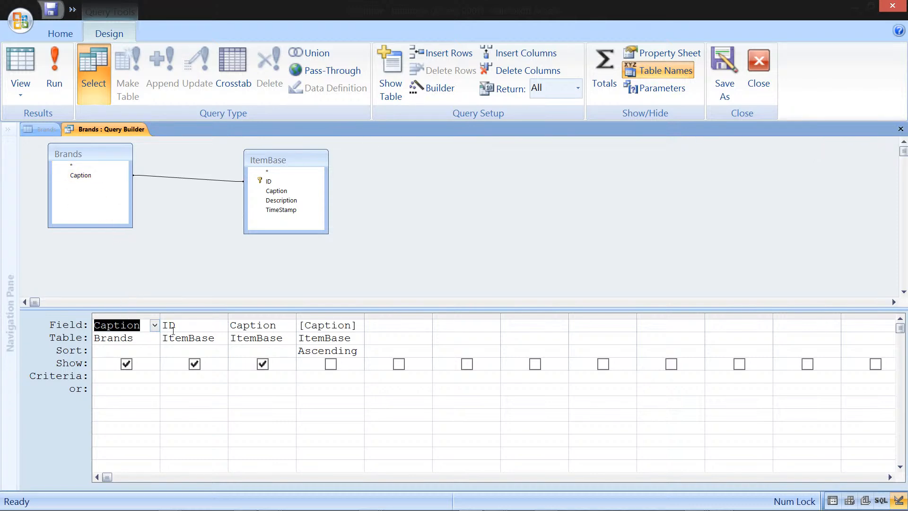
{"action": "left_click", "coordinate": [209, 315]}
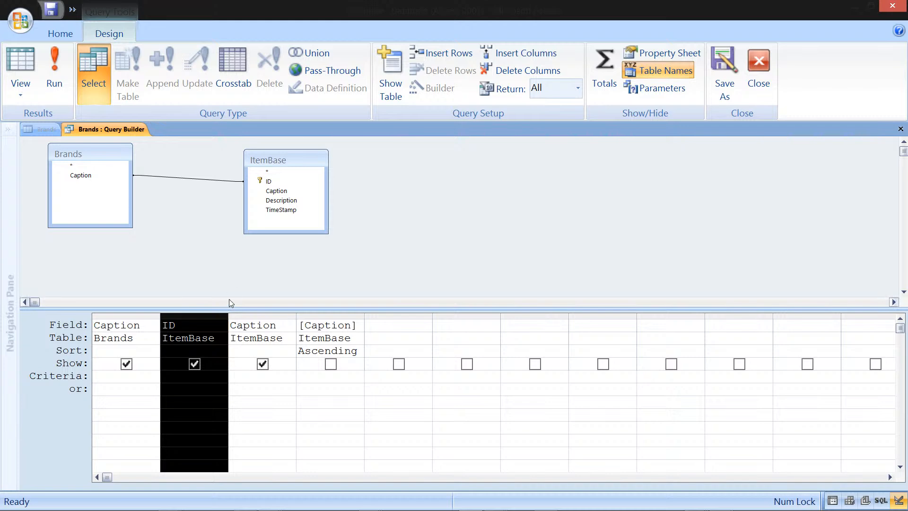
{"action": "key", "text": "Delete"}
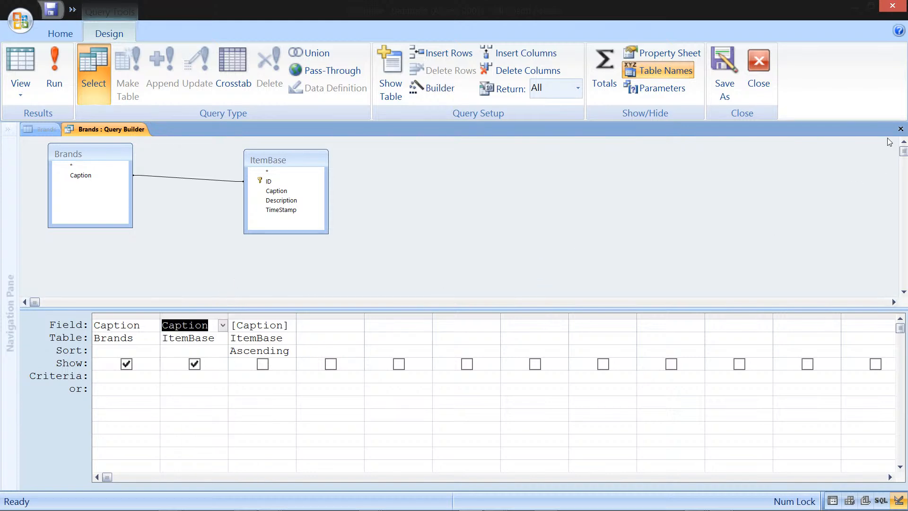
{"action": "left_click", "coordinate": [901, 129]}
{"action": "left_click", "coordinate": [413, 300]}
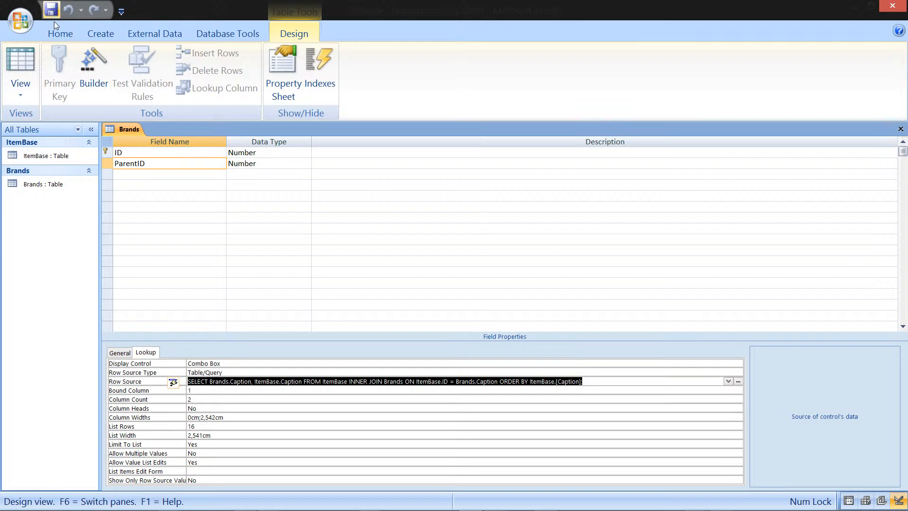
Step: Reopen the ParentID lookup query in SQL view and change Brands.Caption to Brands.ID in the SELECT and the join
{"action": "left_click", "coordinate": [269, 164]}
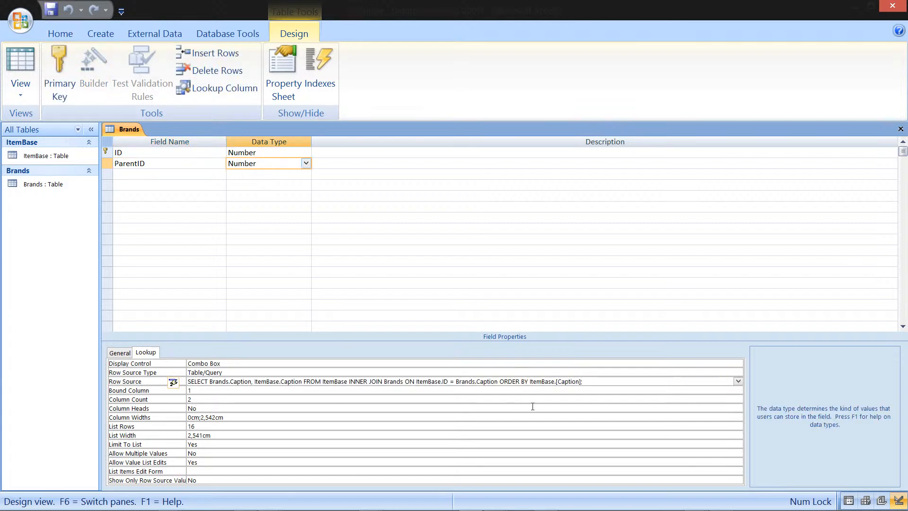
{"action": "left_click", "coordinate": [686, 381]}
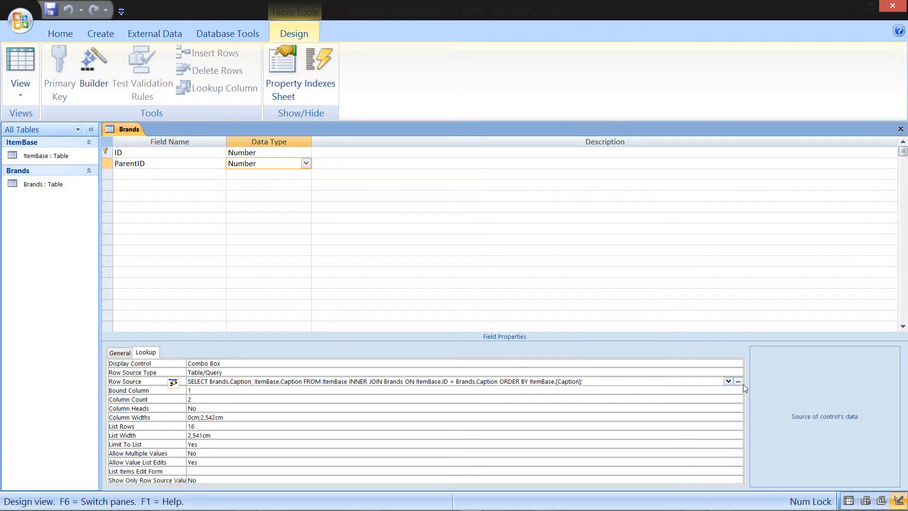
{"action": "left_click", "coordinate": [738, 382]}
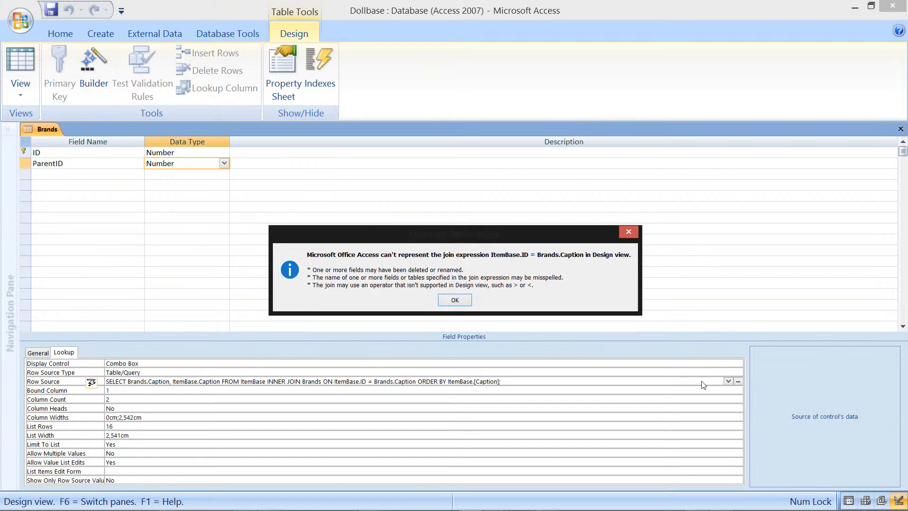
{"action": "left_click", "coordinate": [463, 299]}
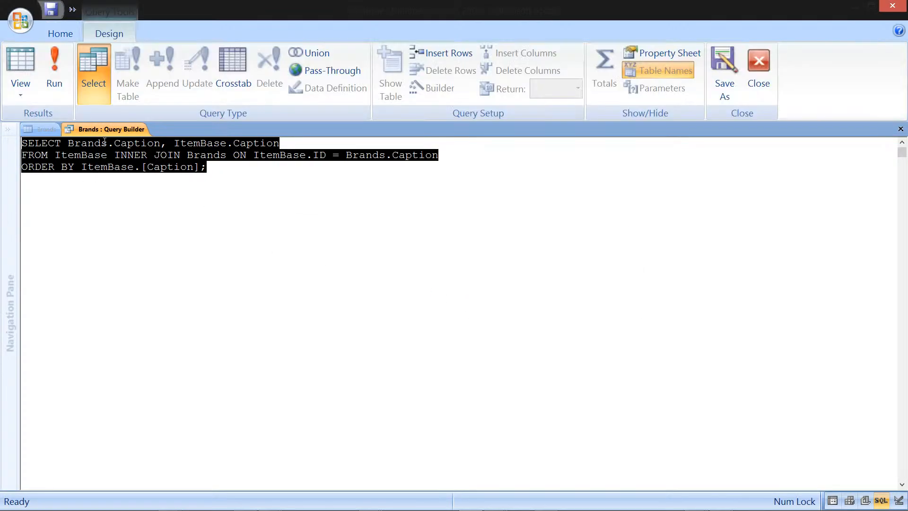
{"action": "double_click", "coordinate": [126, 143]}
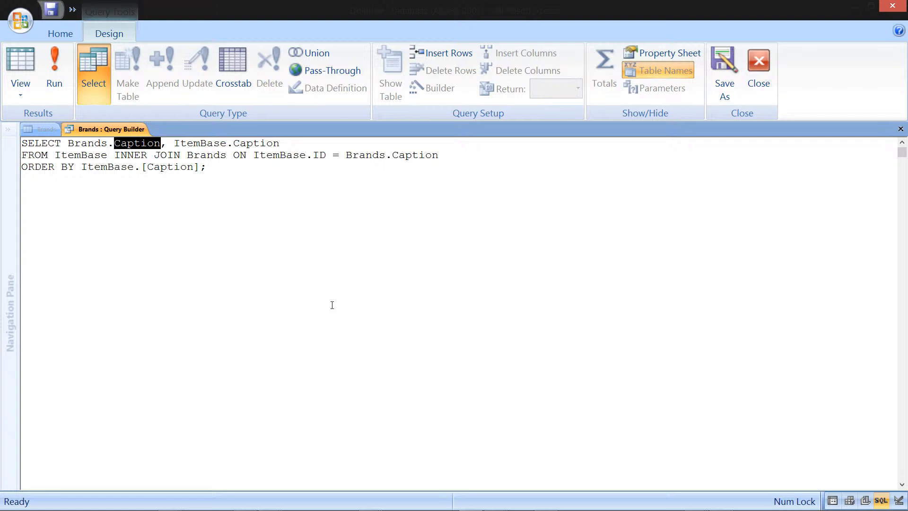
{"action": "type", "text": "ID"}
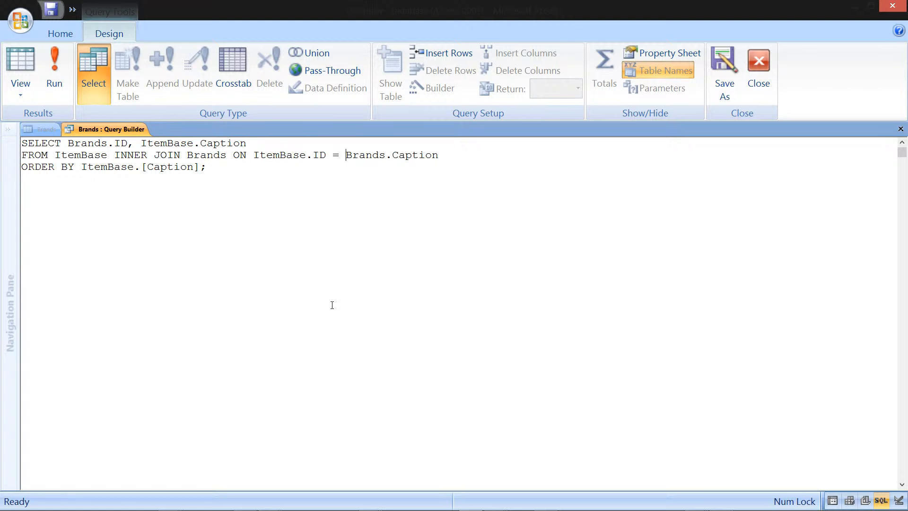
{"action": "key", "text": "Delete"}
{"action": "key", "text": "Delete"}
{"action": "key", "text": "Delete"}
{"action": "key", "text": "Delete"}
{"action": "key", "text": "Delete"}
{"action": "key", "text": "Delete"}
{"action": "type", "text": "ID"}
{"action": "left_click", "coordinate": [901, 129]}
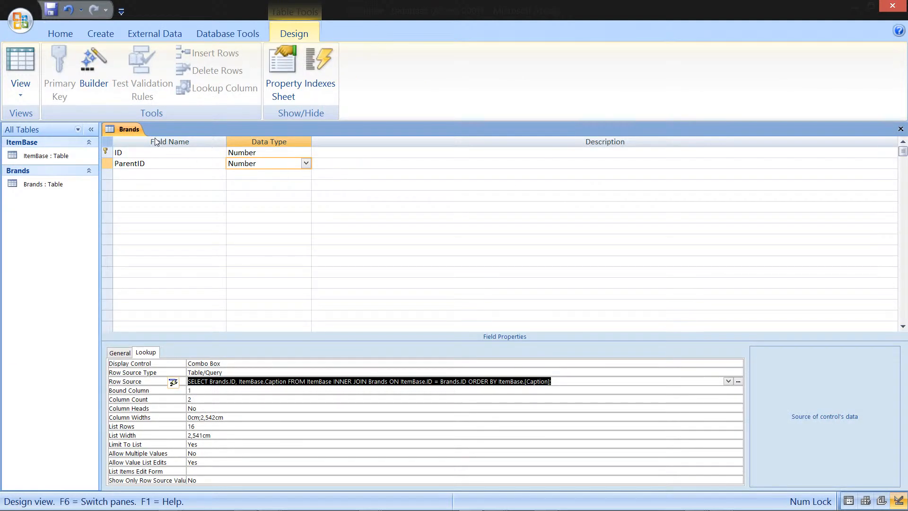
Step: Save the Brands table, open it in Datasheet view, and widen the ID and ParentID columns
{"action": "right_click", "coordinate": [129, 128]}
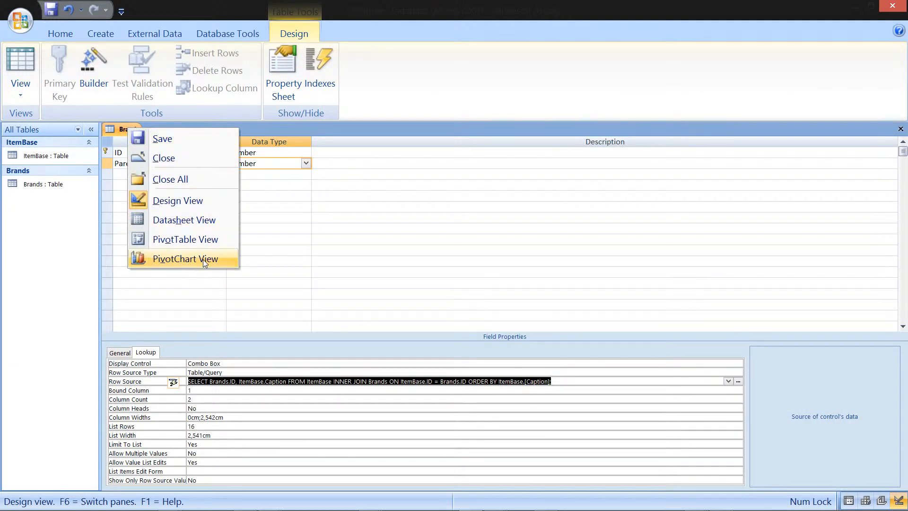
{"action": "left_click", "coordinate": [197, 149]}
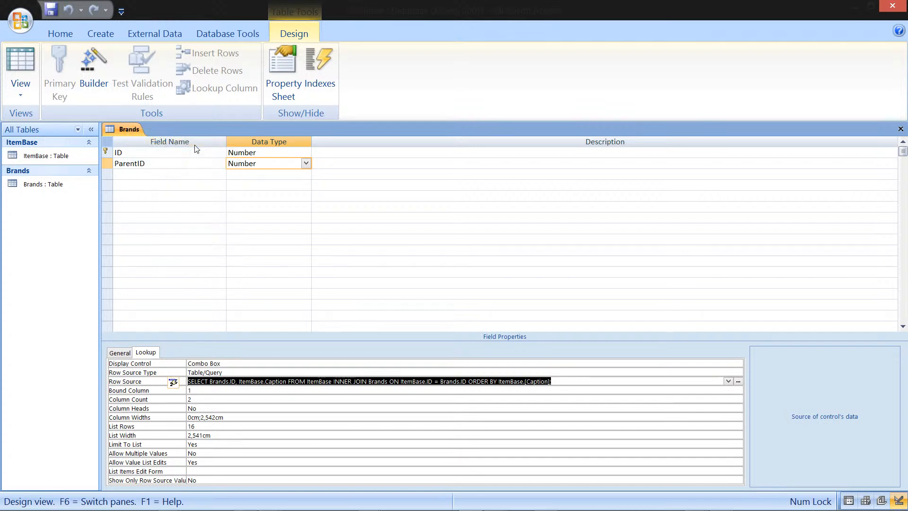
{"action": "right_click", "coordinate": [135, 129]}
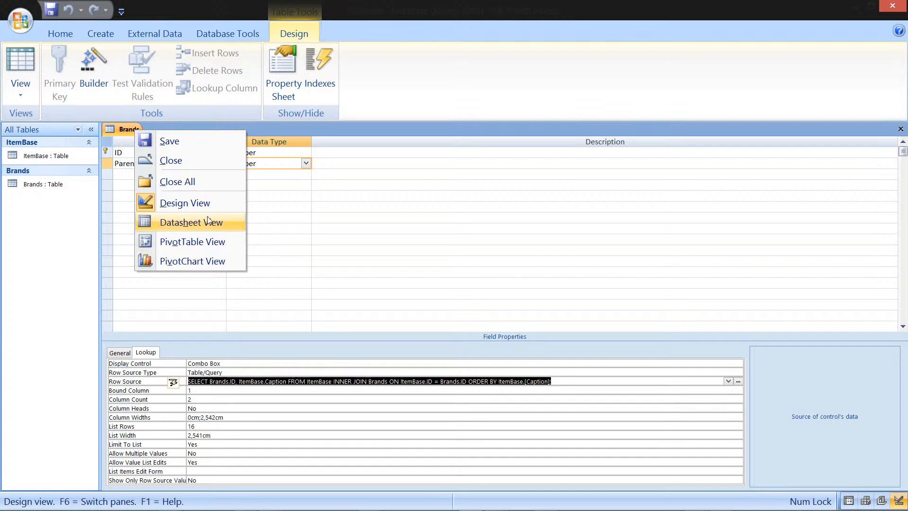
{"action": "left_click", "coordinate": [222, 223]}
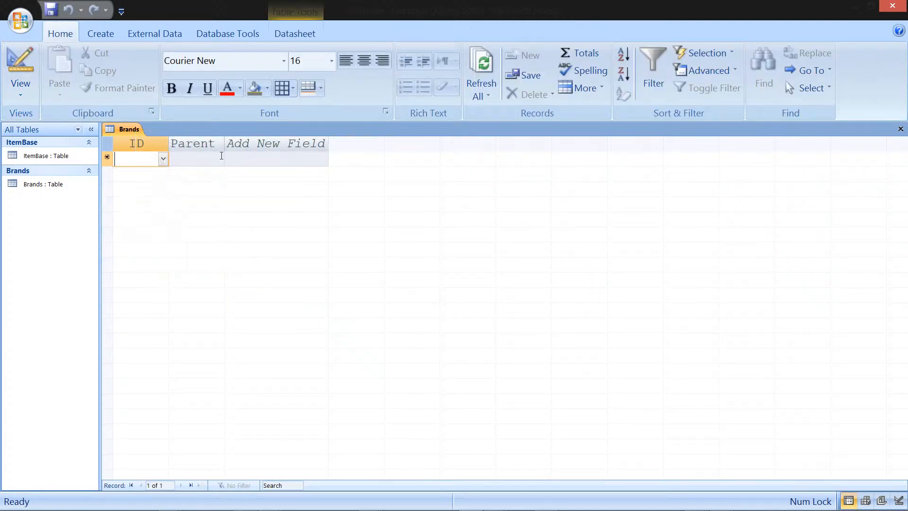
{"action": "left_click_drag", "start_coordinate": [173, 140], "coordinate": [189, 139]}
{"action": "left_click_drag", "start_coordinate": [246, 150], "coordinate": [304, 144]}
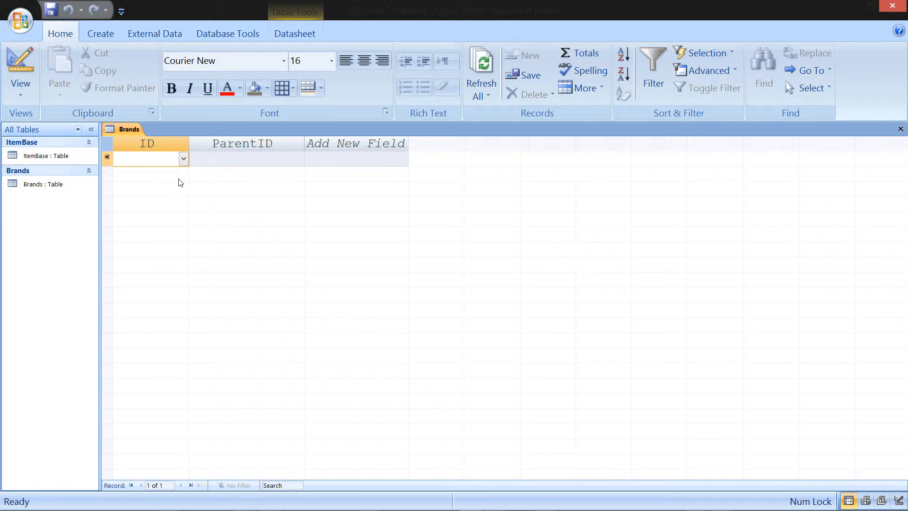
Step: Open the ItemBase table and add a record captioned Mattel Inc, widening the Caption and TimeStamp columns
{"action": "double_click", "coordinate": [63, 157]}
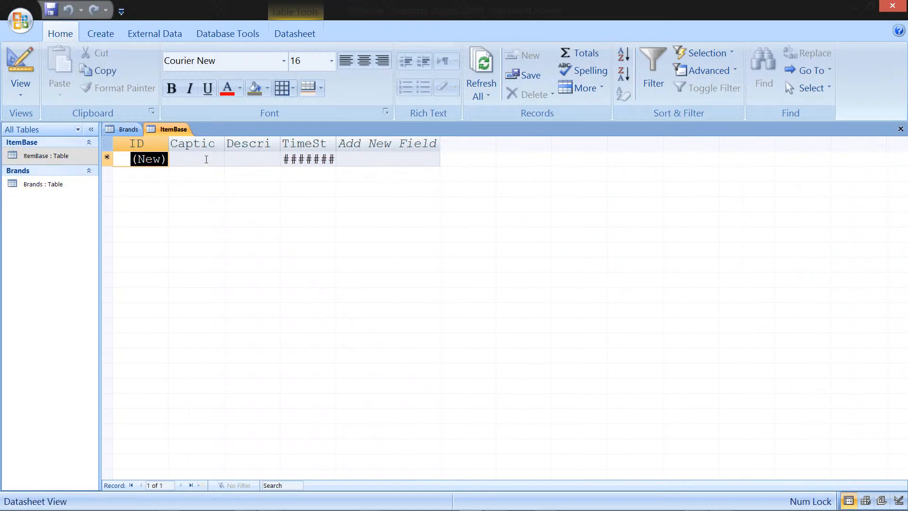
{"action": "left_click_drag", "start_coordinate": [225, 144], "coordinate": [284, 143]}
{"action": "left_click", "coordinate": [223, 156]}
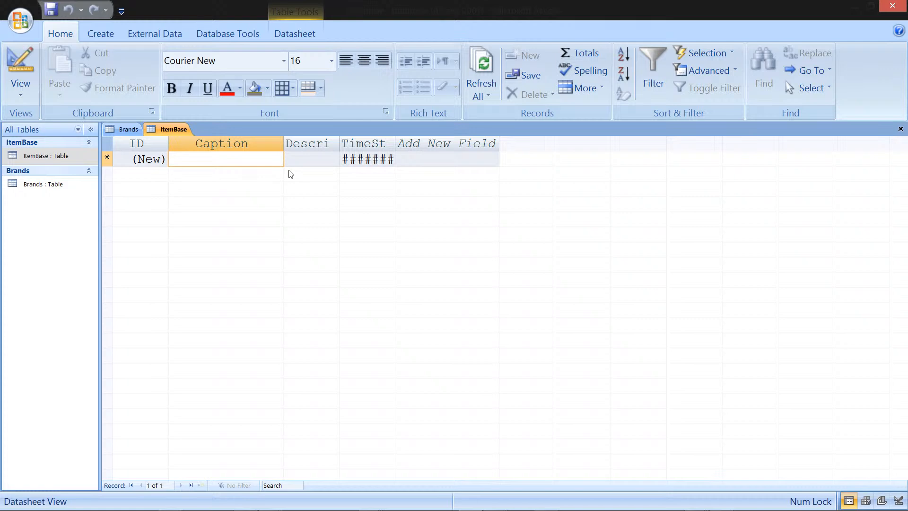
{"action": "type", "text": "Mattel"}
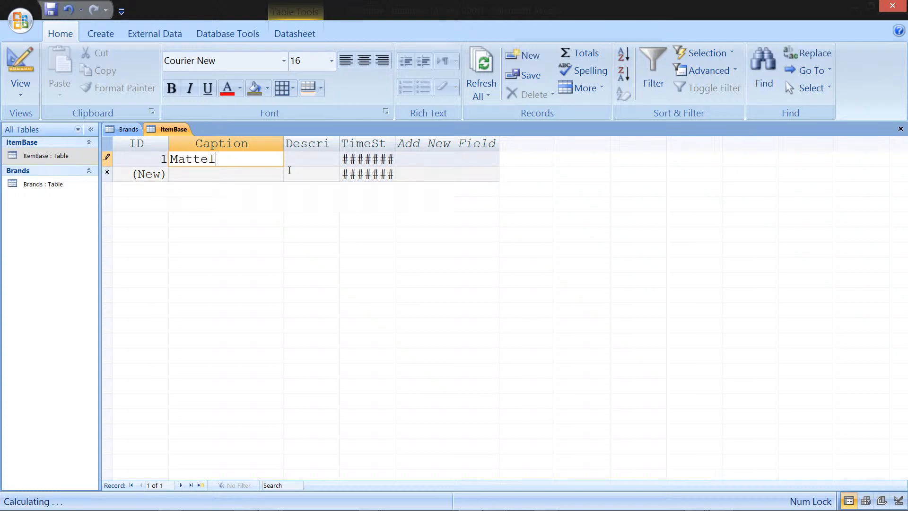
{"action": "type", "text": " Inc"}
{"action": "key", "text": "Down"}
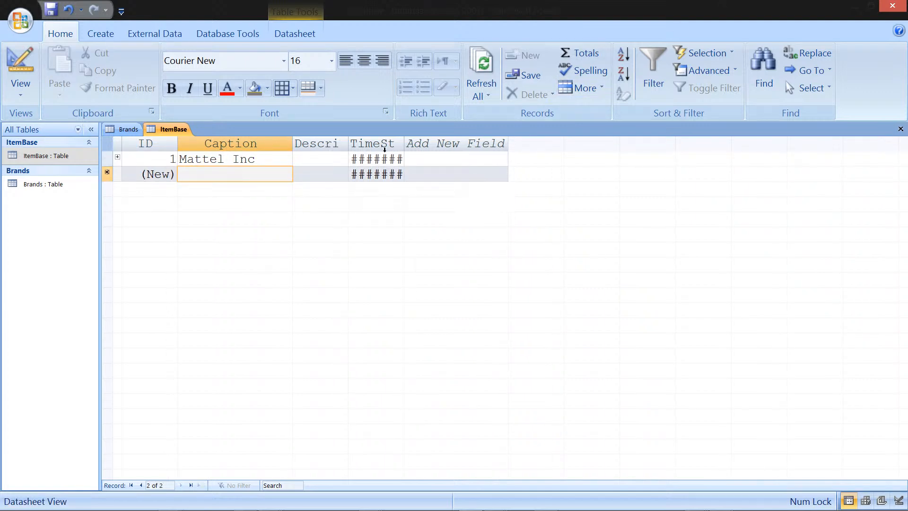
{"action": "left_click_drag", "start_coordinate": [404, 142], "coordinate": [537, 142]}
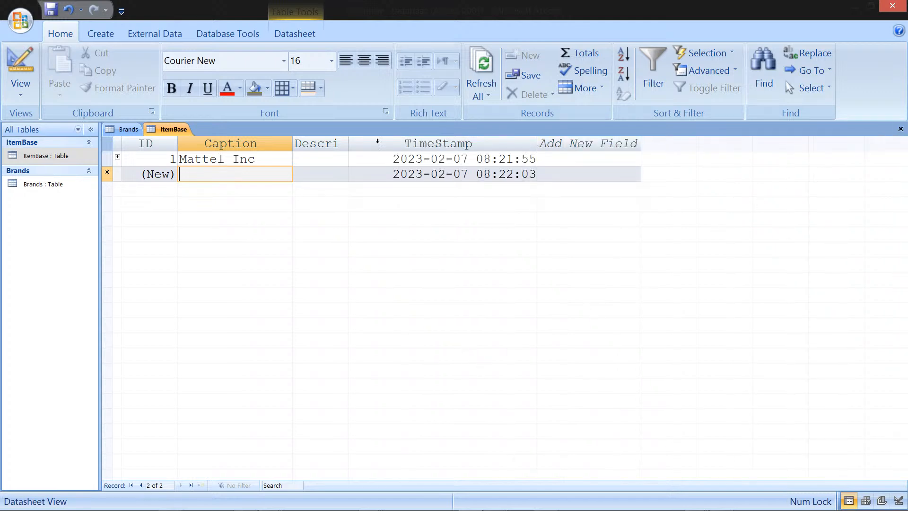
Step: Refresh the Brands datasheet and open the ID lookup list to check its entries
{"action": "left_click", "coordinate": [129, 129]}
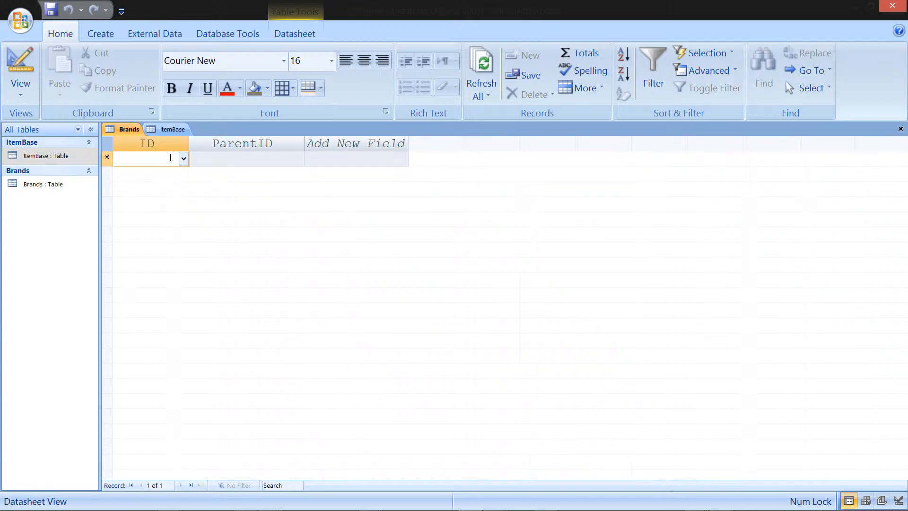
{"action": "left_click", "coordinate": [480, 92]}
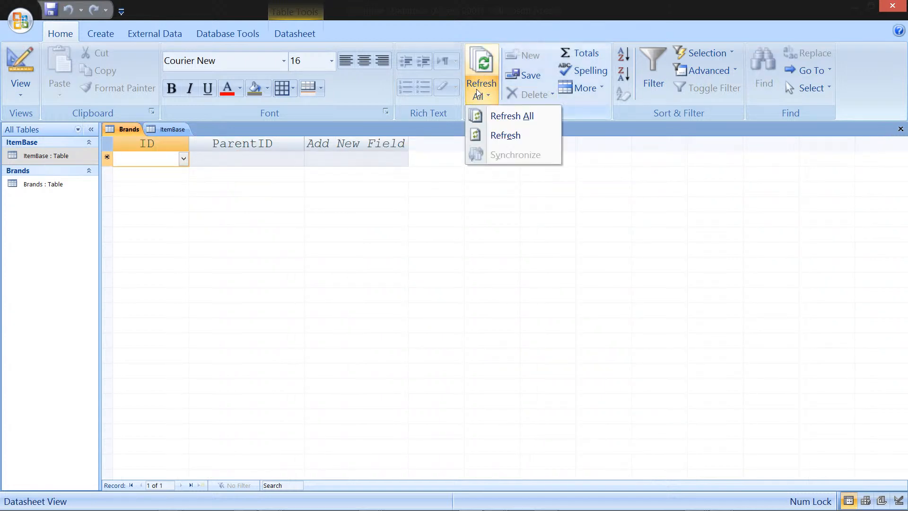
{"action": "left_click", "coordinate": [492, 138]}
{"action": "left_click", "coordinate": [183, 158]}
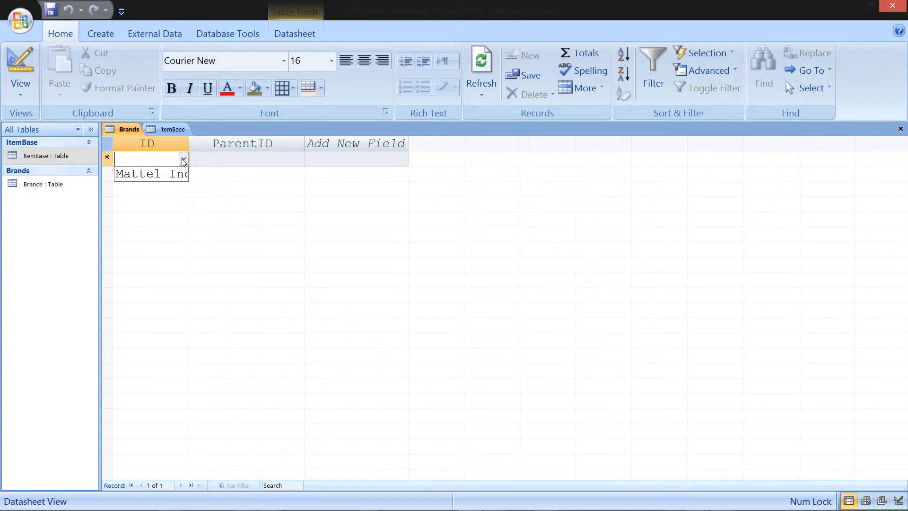
{"action": "left_click", "coordinate": [187, 152]}
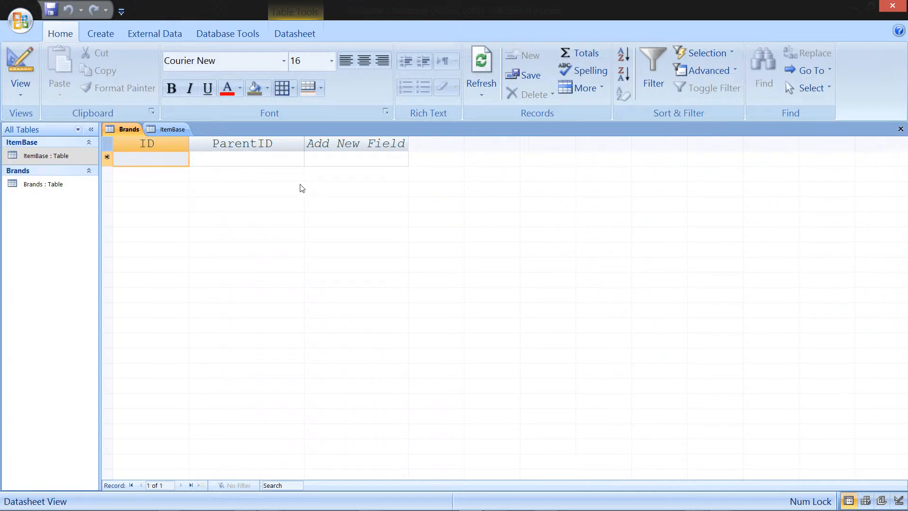
Step: Enter Mattel Inc as the ID of a new record in the Brands datasheet
{"action": "left_click", "coordinate": [211, 159]}
{"action": "left_click", "coordinate": [298, 161]}
{"action": "left_click", "coordinate": [298, 161]}
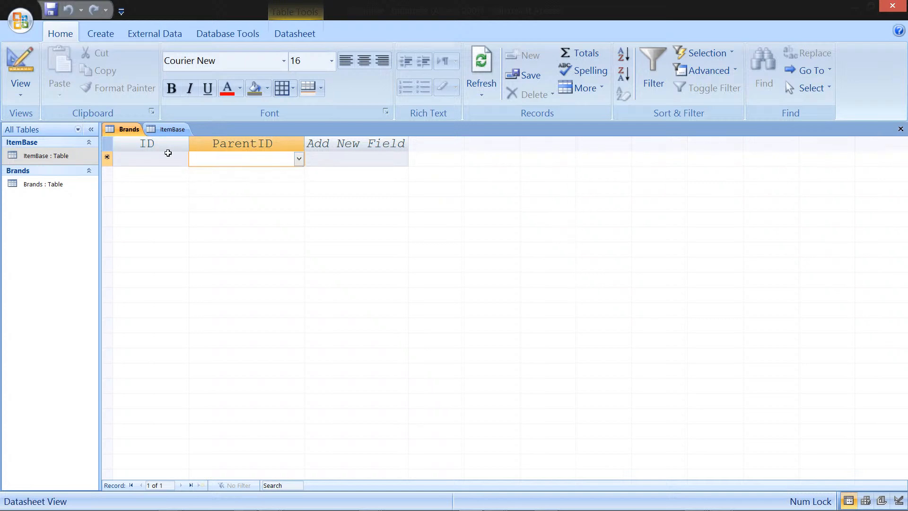
{"action": "left_click", "coordinate": [168, 152]}
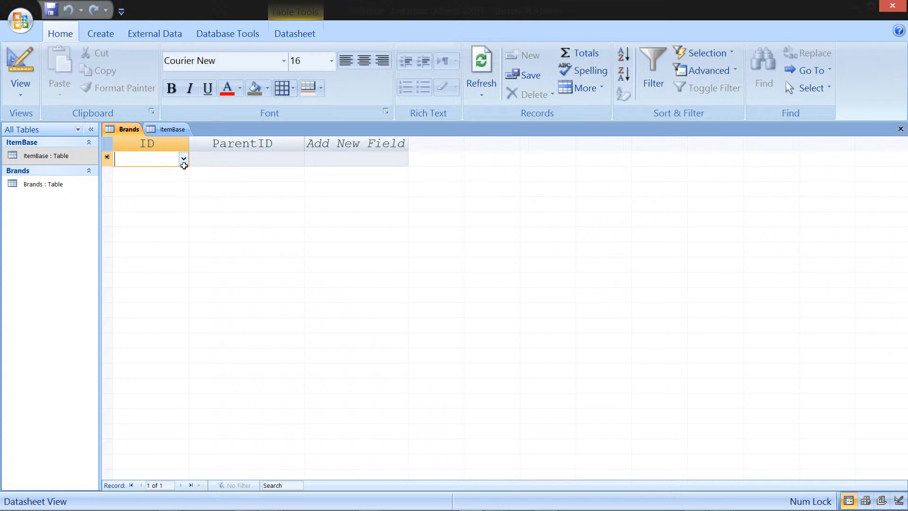
{"action": "type", "text": "Mattel In"}
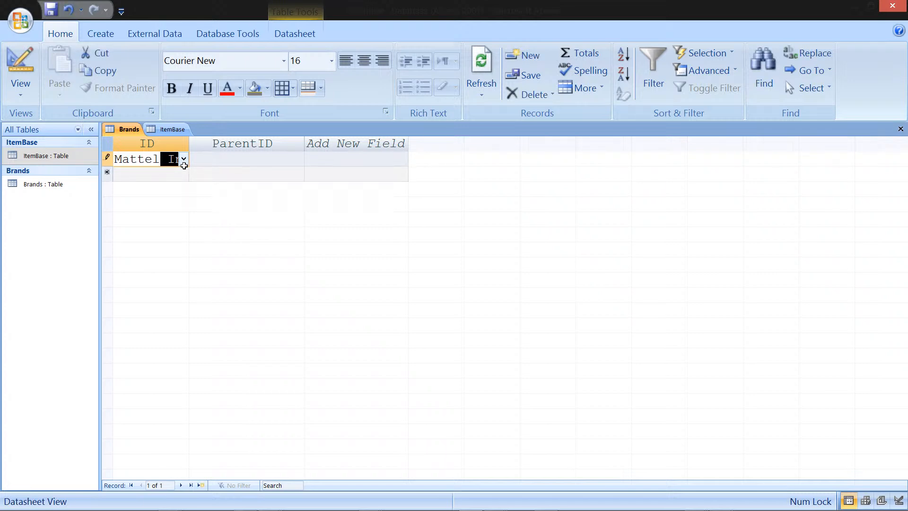
{"action": "key", "text": "Tab"}
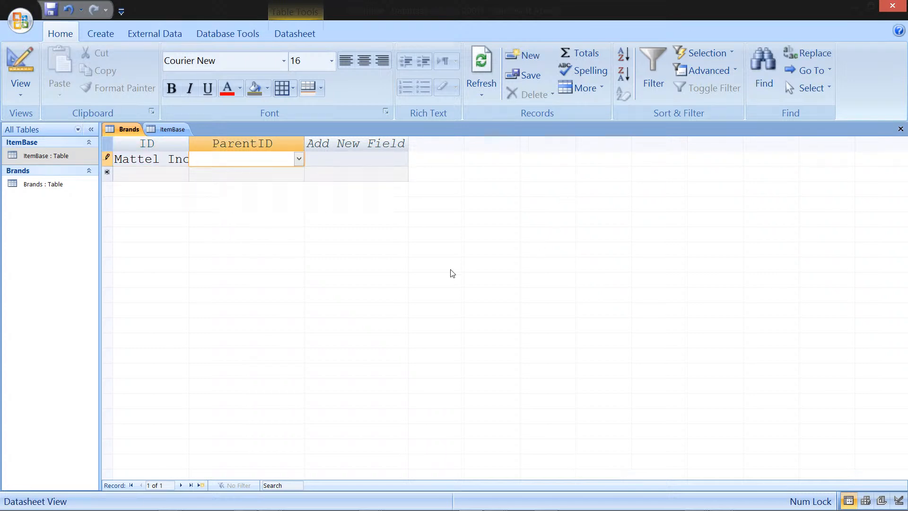
Step: Open the ParentID lookup list of the Brands record to check its entries
{"action": "left_click", "coordinate": [298, 159]}
{"action": "left_click", "coordinate": [299, 160]}
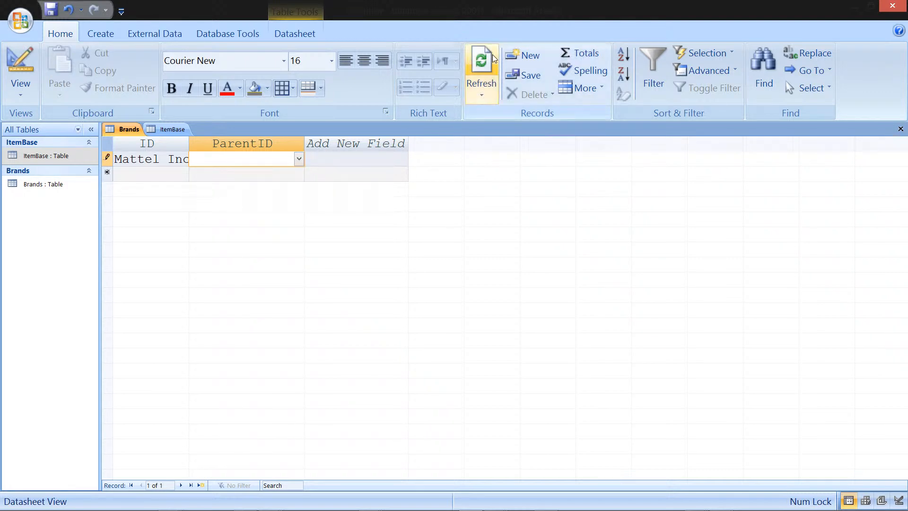
{"action": "left_click", "coordinate": [248, 176]}
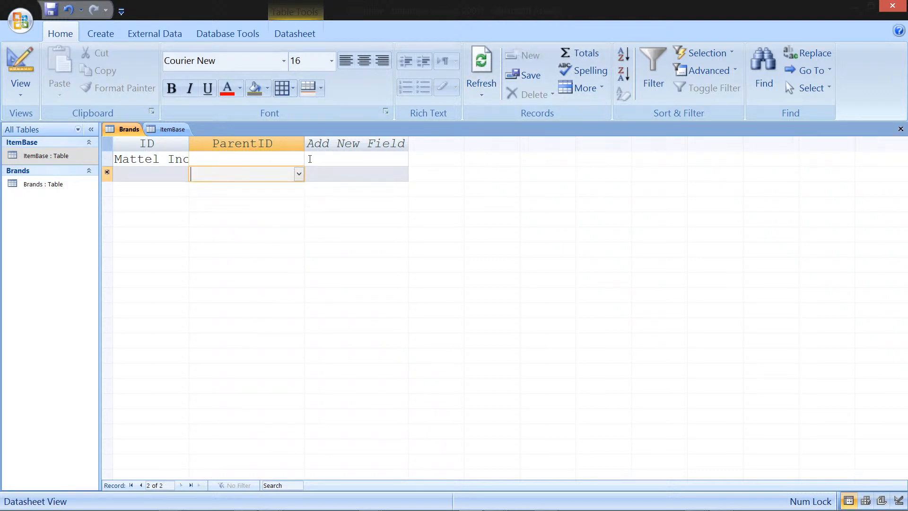
{"action": "left_click", "coordinate": [303, 159]}
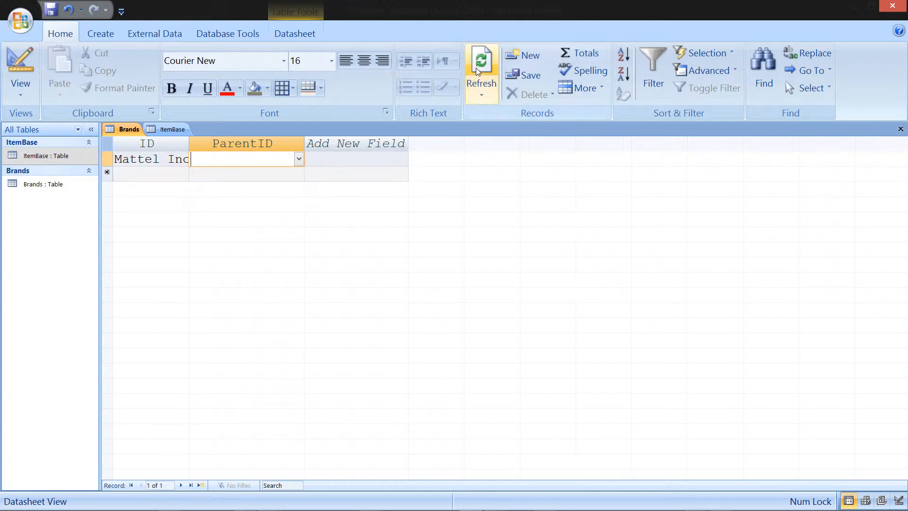
{"action": "left_click", "coordinate": [300, 160]}
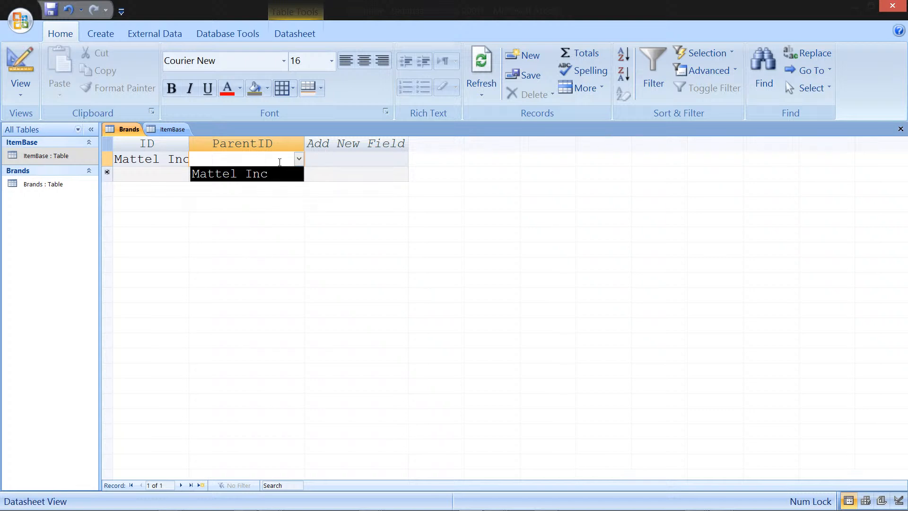
{"action": "left_click", "coordinate": [358, 121]}
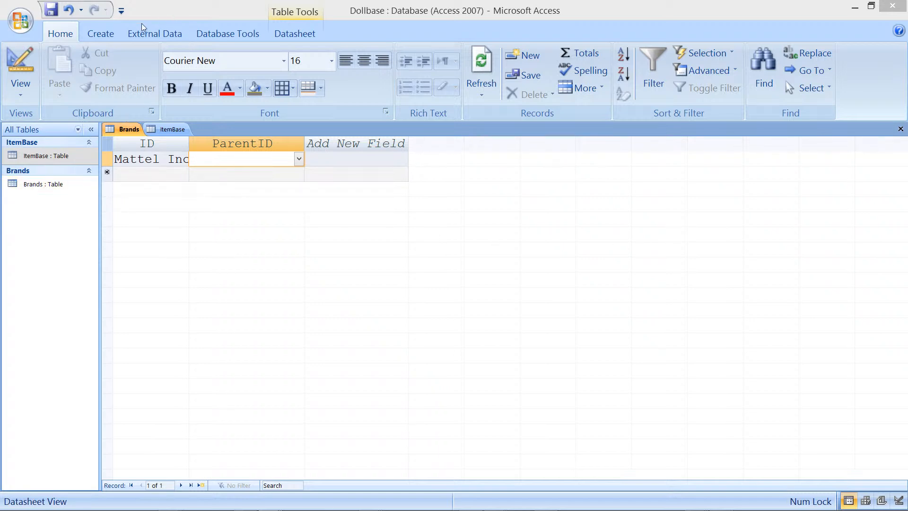
Step: Start a new query in Design view and add the Brands and ItemBase tables to it
{"action": "left_click", "coordinate": [104, 35]}
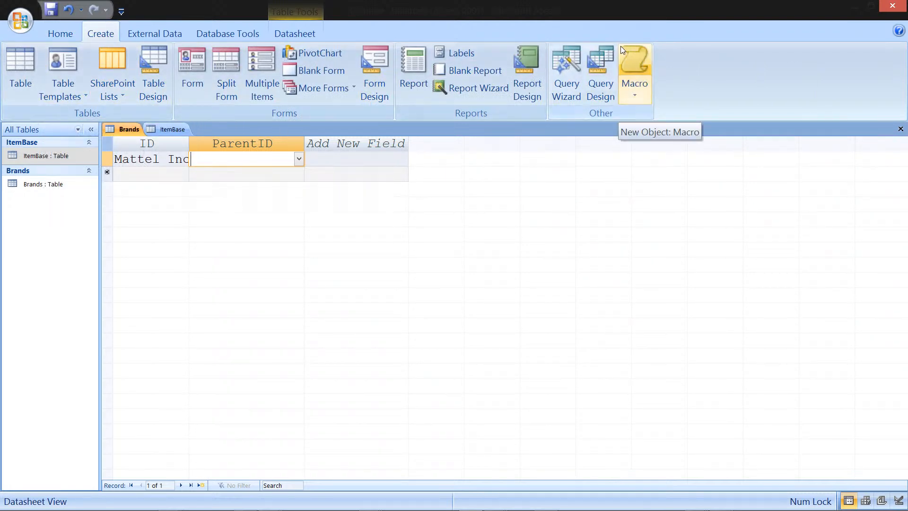
{"action": "left_click", "coordinate": [606, 52]}
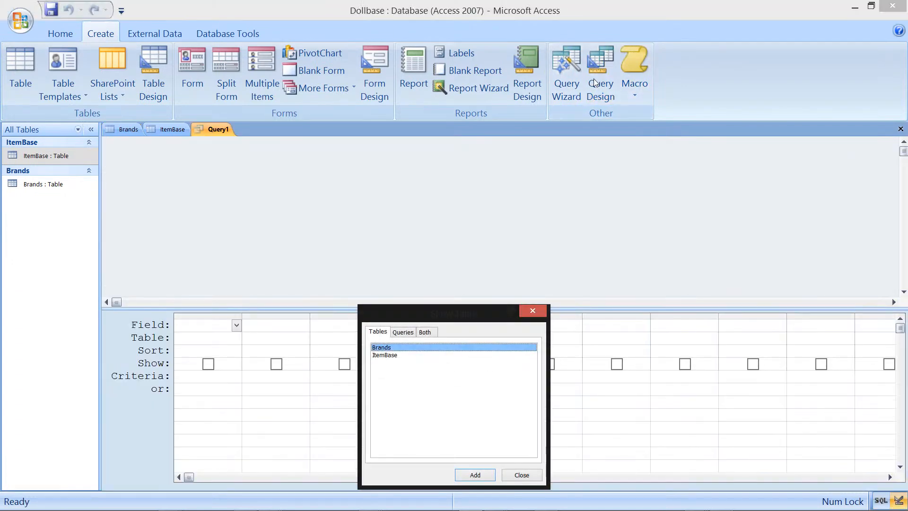
{"action": "left_click", "coordinate": [473, 475]}
{"action": "left_click", "coordinate": [400, 356]}
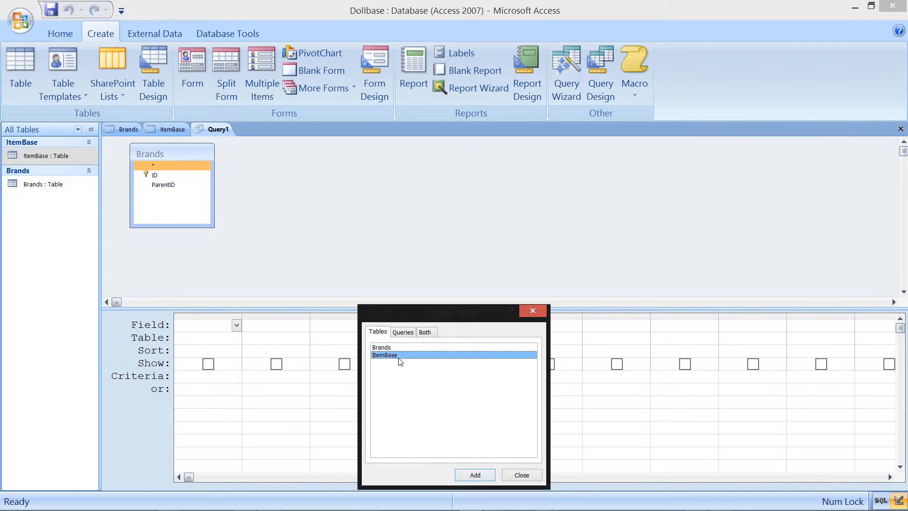
{"action": "left_click", "coordinate": [491, 482]}
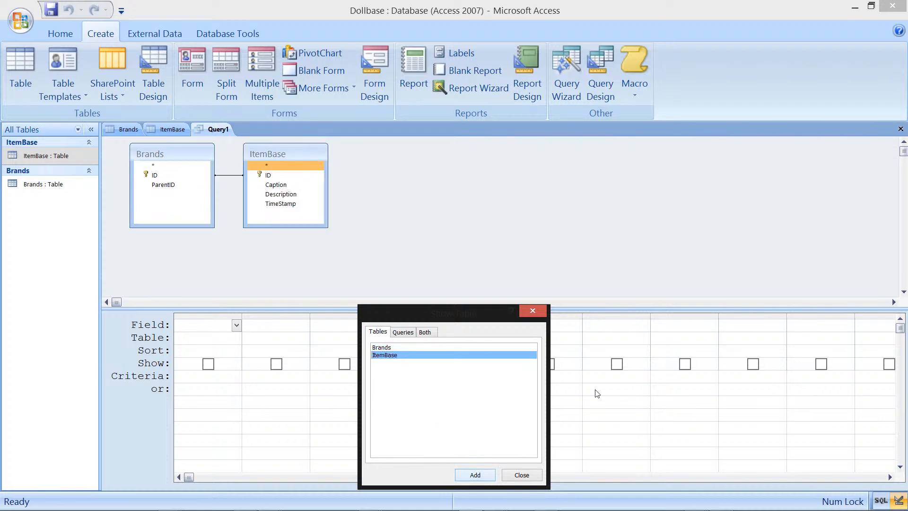
{"action": "left_click", "coordinate": [532, 310]}
Step: Add Brands ID and ParentID plus ItemBase Caption, Description and TimeStamp to the query grid
{"action": "left_click_drag", "start_coordinate": [192, 175], "coordinate": [221, 328]}
{"action": "left_click_drag", "start_coordinate": [301, 154], "coordinate": [400, 155]}
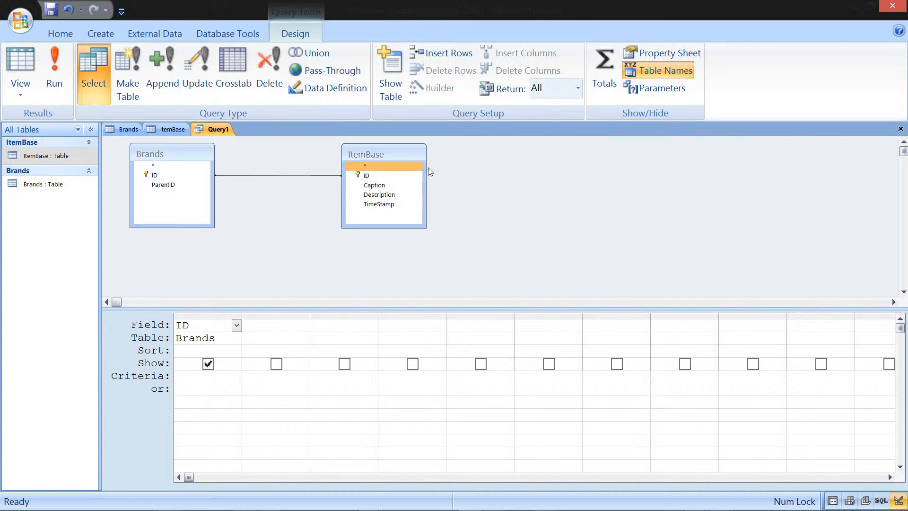
{"action": "left_click", "coordinate": [184, 186]}
{"action": "left_click_drag", "start_coordinate": [184, 187], "coordinate": [265, 324]}
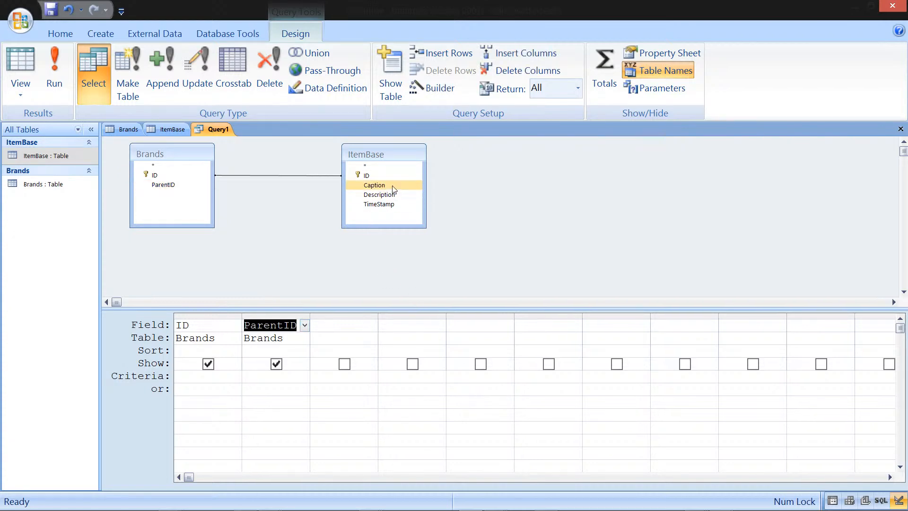
{"action": "left_click_drag", "start_coordinate": [394, 187], "coordinate": [362, 327]}
{"action": "left_click_drag", "start_coordinate": [395, 194], "coordinate": [401, 322]}
{"action": "left_click_drag", "start_coordinate": [396, 206], "coordinate": [473, 329]}
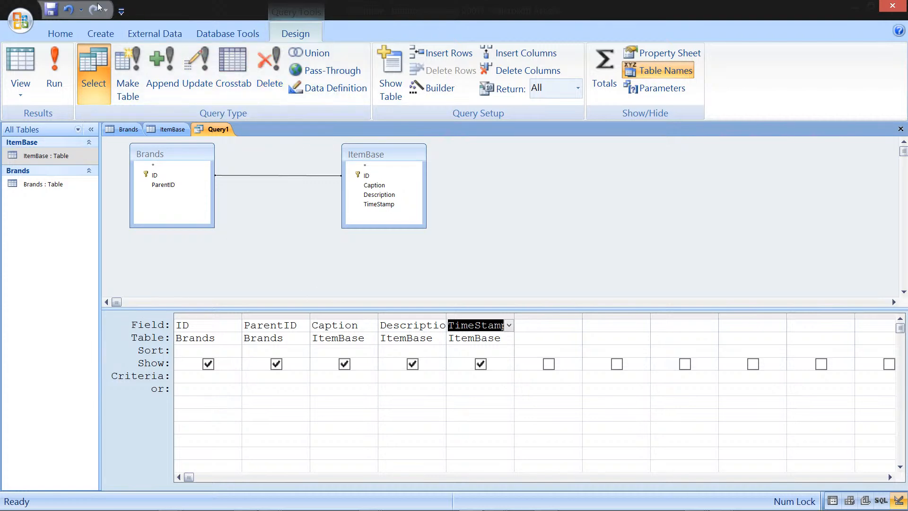
Step: Save the query as qBrands
{"action": "left_click", "coordinate": [53, 7]}
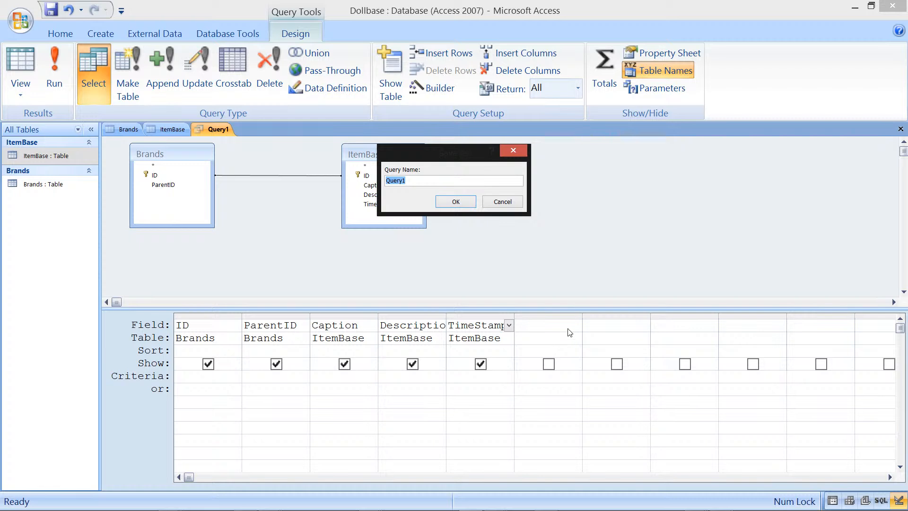
{"action": "type", "text": "1"}
{"action": "type", "text": "Brands"}
{"action": "left_click", "coordinate": [461, 201]}
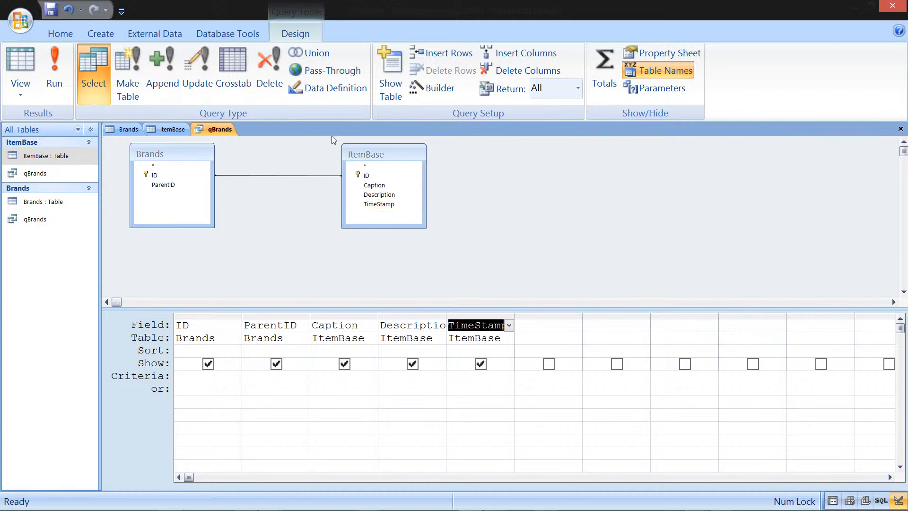
Step: Review the join properties between Brands and ItemBase, then close the qBrands query saving its design
{"action": "double_click", "coordinate": [302, 176]}
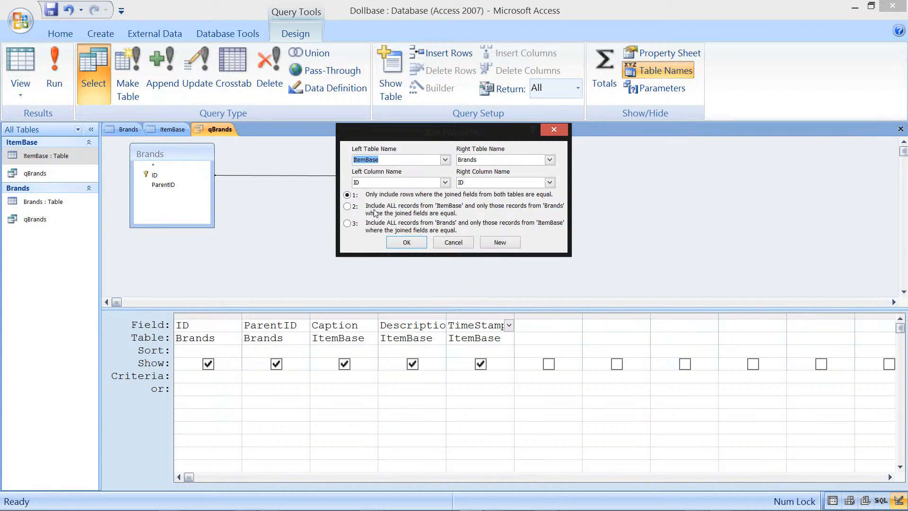
{"action": "left_click", "coordinate": [415, 246]}
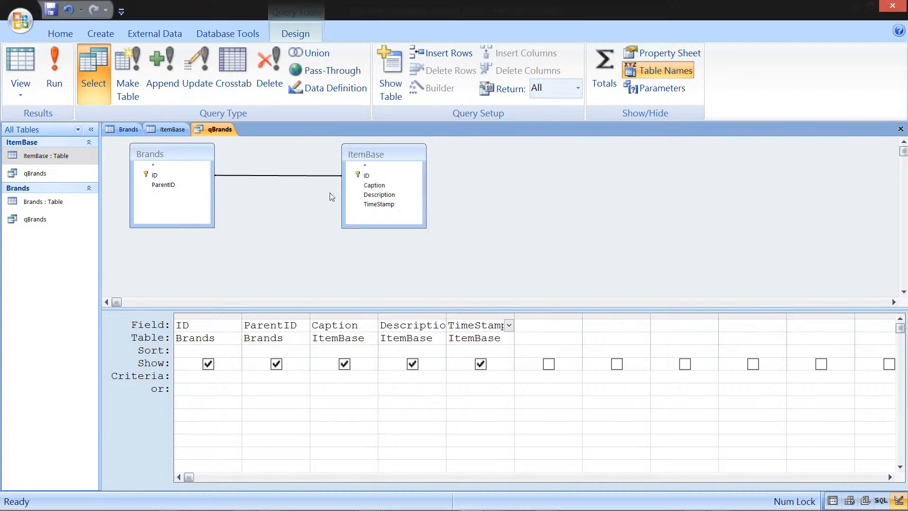
{"action": "left_click_drag", "start_coordinate": [368, 158], "coordinate": [382, 159]}
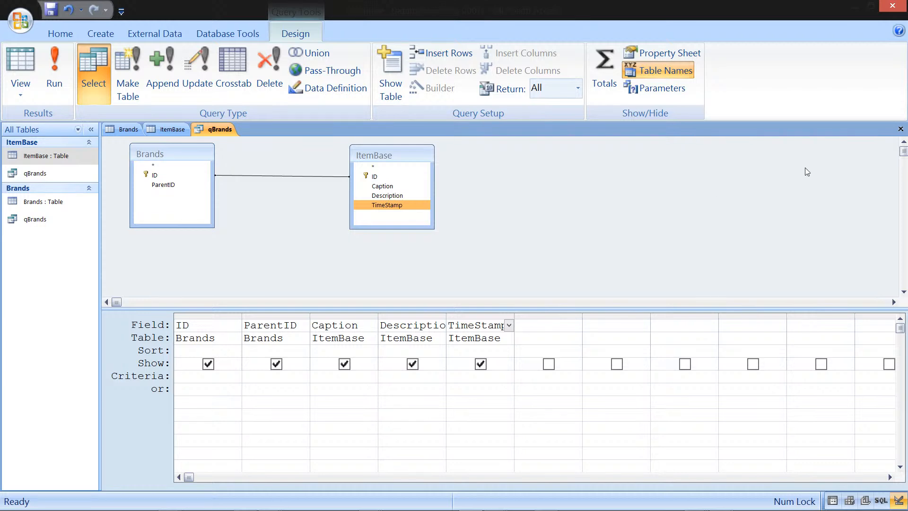
{"action": "left_click", "coordinate": [900, 129]}
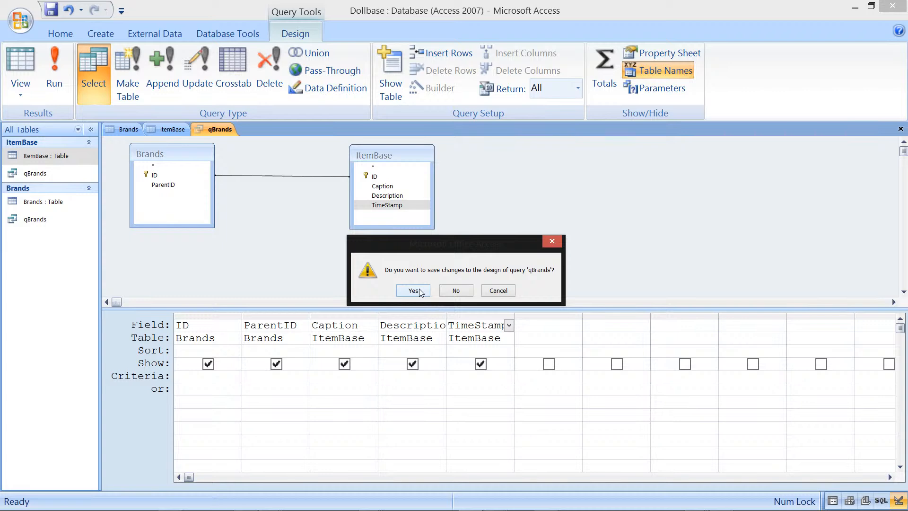
{"action": "left_click", "coordinate": [419, 290]}
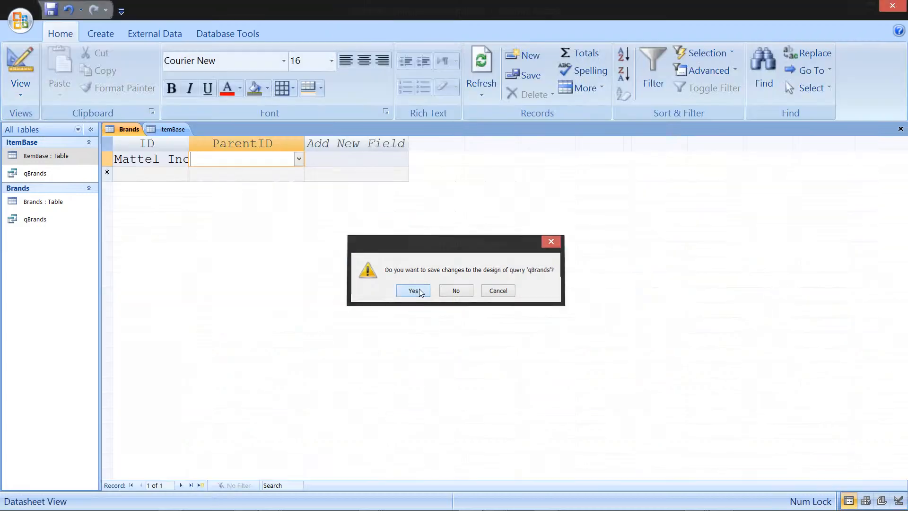
Step: Open the Brands table in Design view and select its ID field to inspect its lookup
{"action": "right_click", "coordinate": [129, 128]}
{"action": "left_click", "coordinate": [188, 207]}
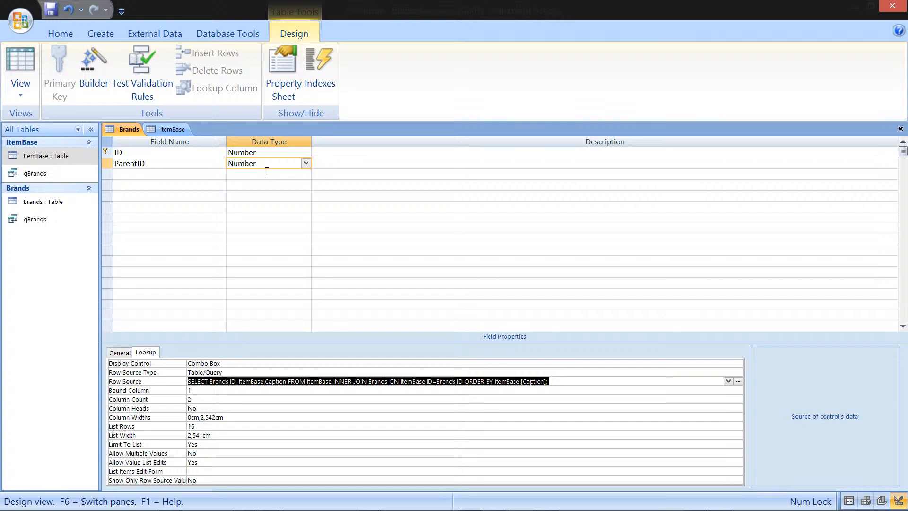
{"action": "left_click", "coordinate": [267, 152]}
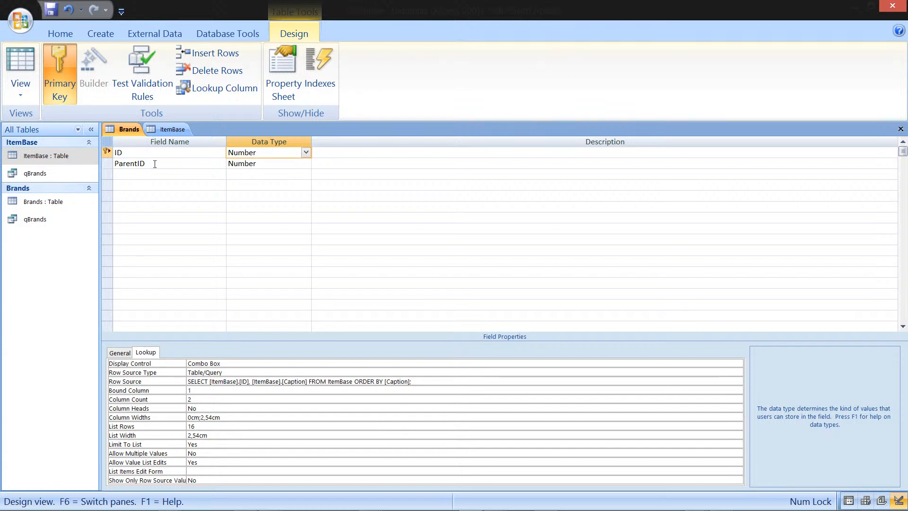
Step: Open ItemBase in Design view and set the Caption field's Allow Zero Length to No and Indexed to Yes (No Duplicates)
{"action": "left_click", "coordinate": [178, 132]}
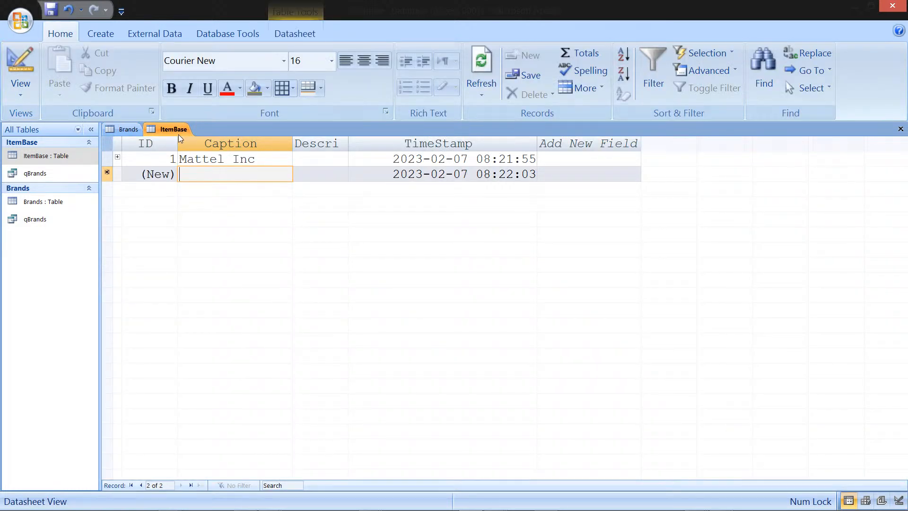
{"action": "right_click", "coordinate": [179, 135]}
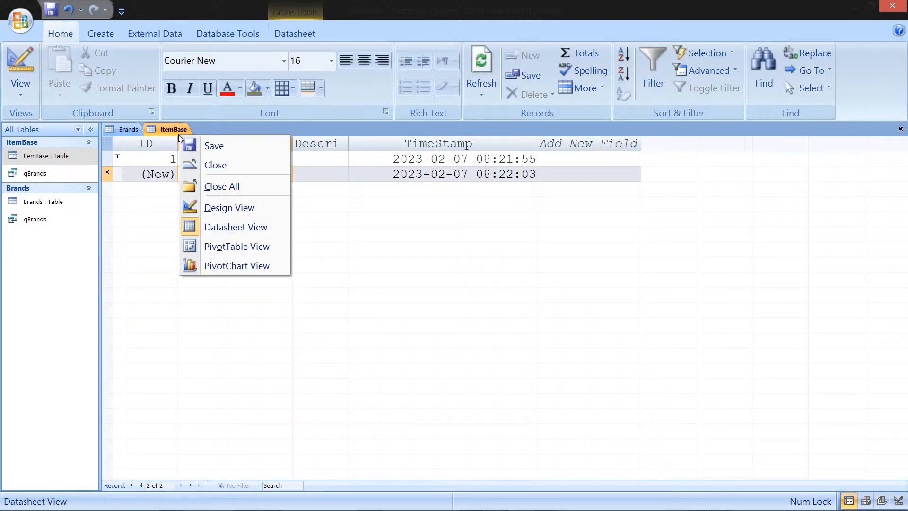
{"action": "left_click", "coordinate": [235, 210]}
{"action": "left_click", "coordinate": [171, 163]}
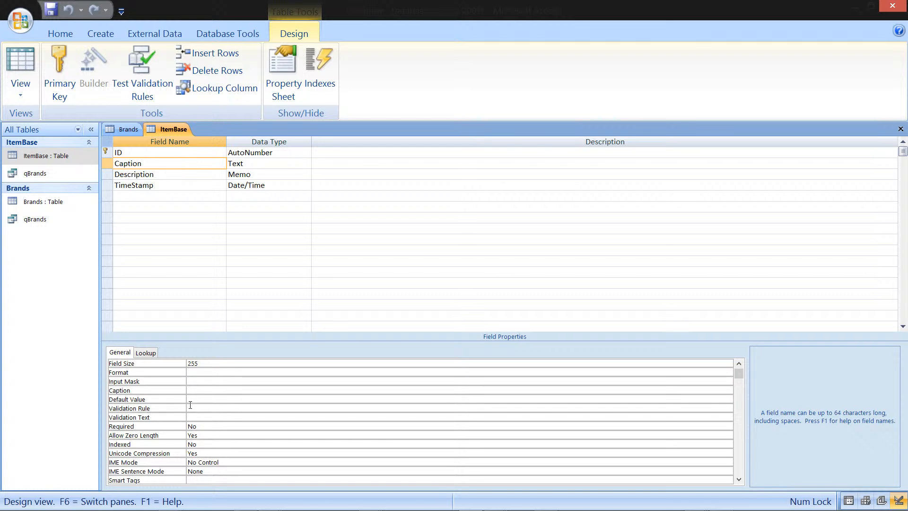
{"action": "left_click", "coordinate": [198, 435]}
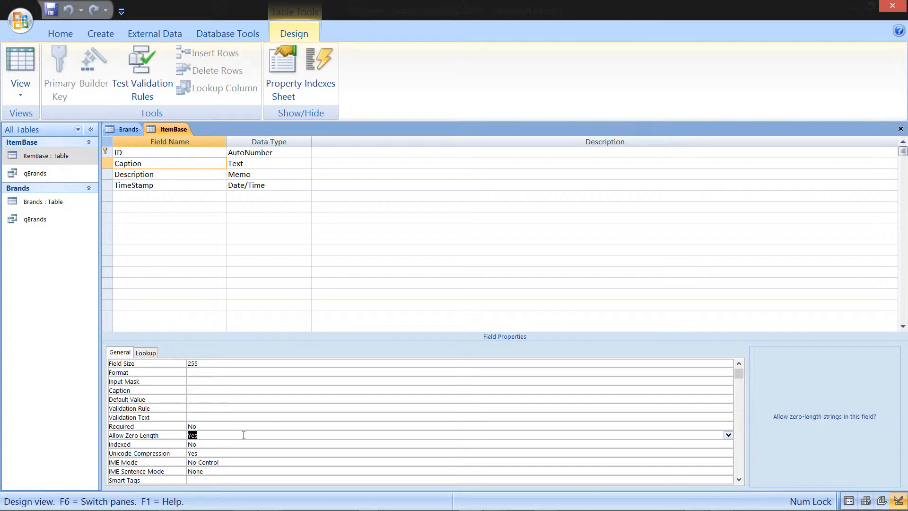
{"action": "type", "text": "no"}
{"action": "key", "text": "Return"}
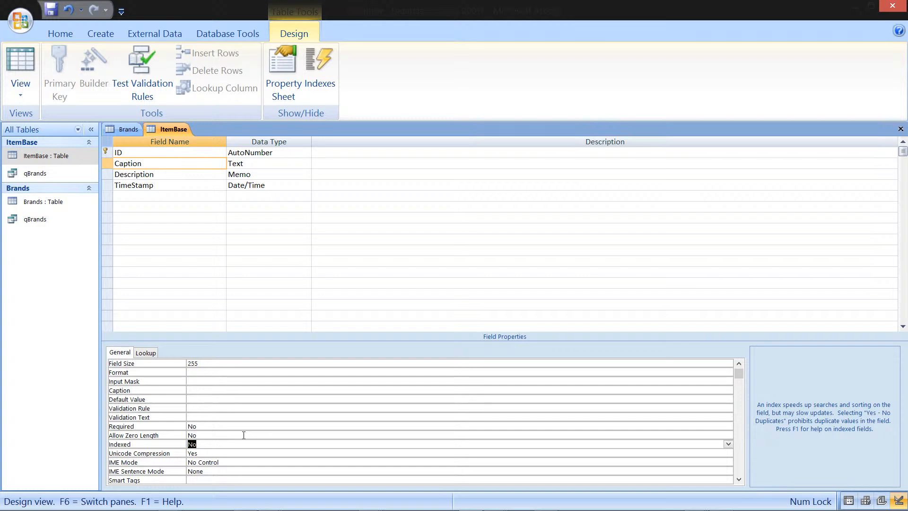
{"action": "type", "text": "yes (Duplicates OK"}
{"action": "left_click", "coordinate": [728, 445]}
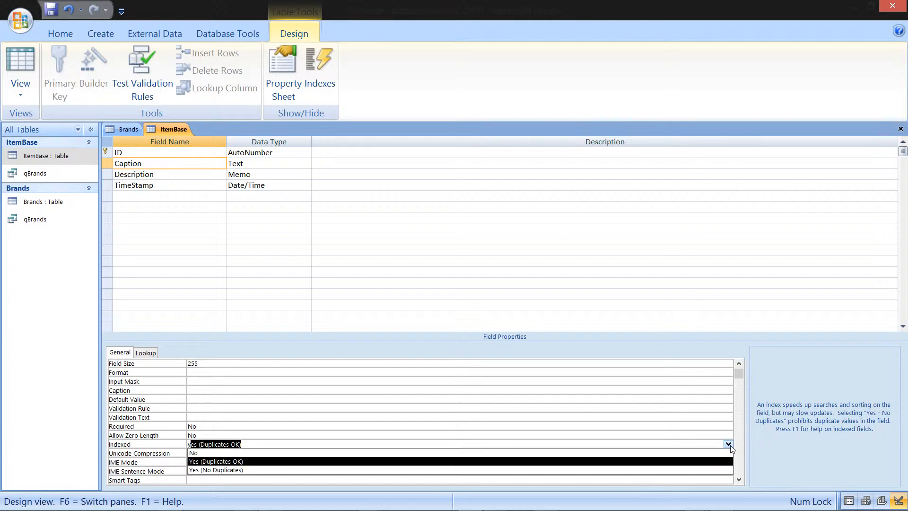
{"action": "left_click", "coordinate": [373, 471]}
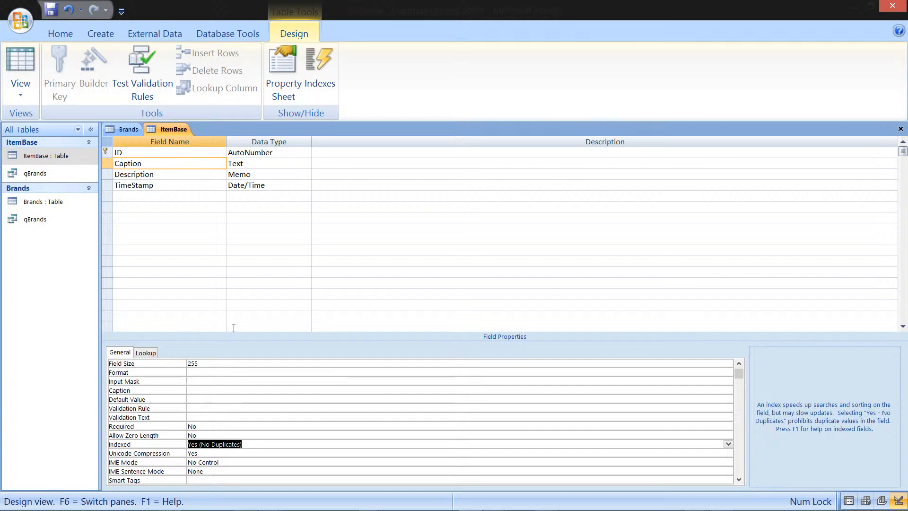
Step: Close the ItemBase design saving changes and agree to test existing data against the new rules
{"action": "left_click", "coordinate": [900, 129]}
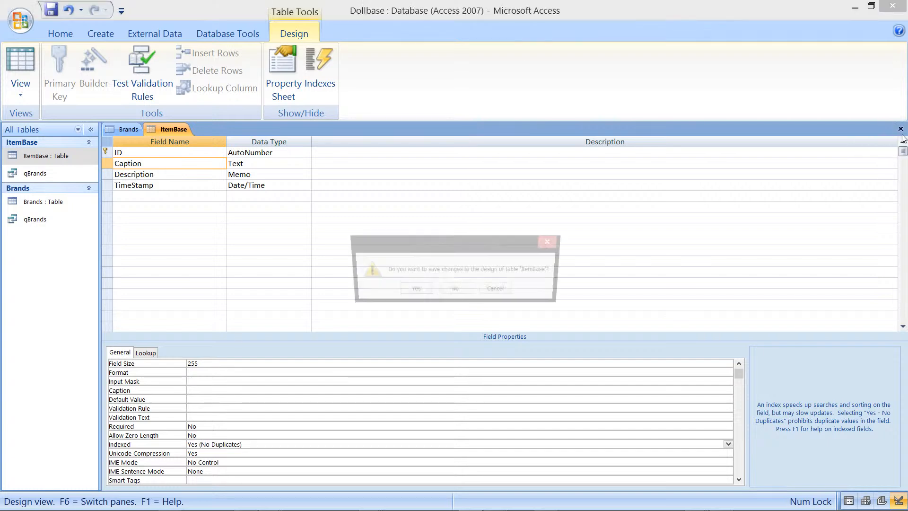
{"action": "left_click", "coordinate": [419, 292]}
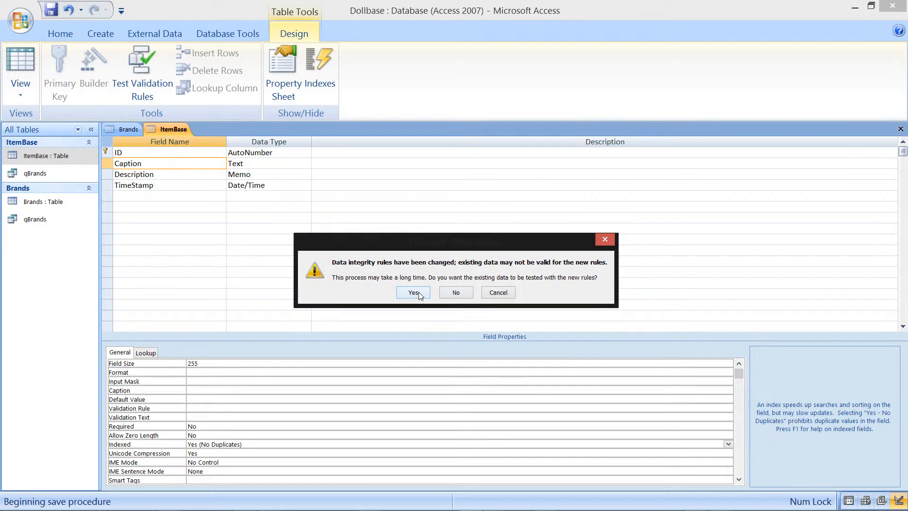
{"action": "left_click", "coordinate": [419, 293]}
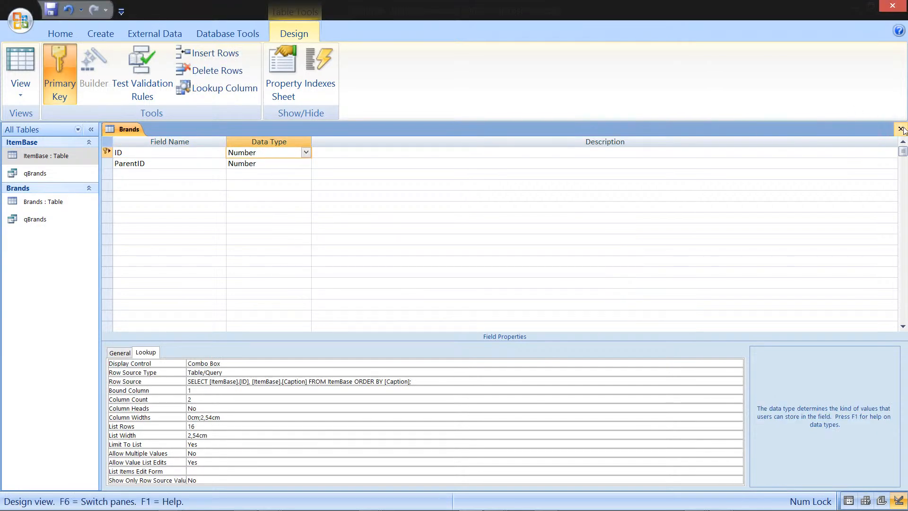
Step: Close the Brands table design and open the qBrands query, widening its ID column
{"action": "left_click", "coordinate": [902, 129]}
{"action": "left_click", "coordinate": [414, 292]}
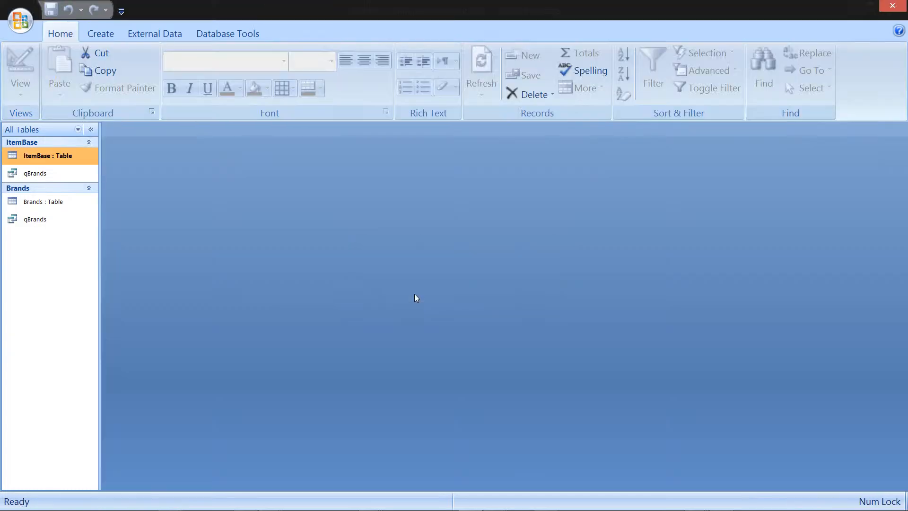
{"action": "double_click", "coordinate": [67, 219]}
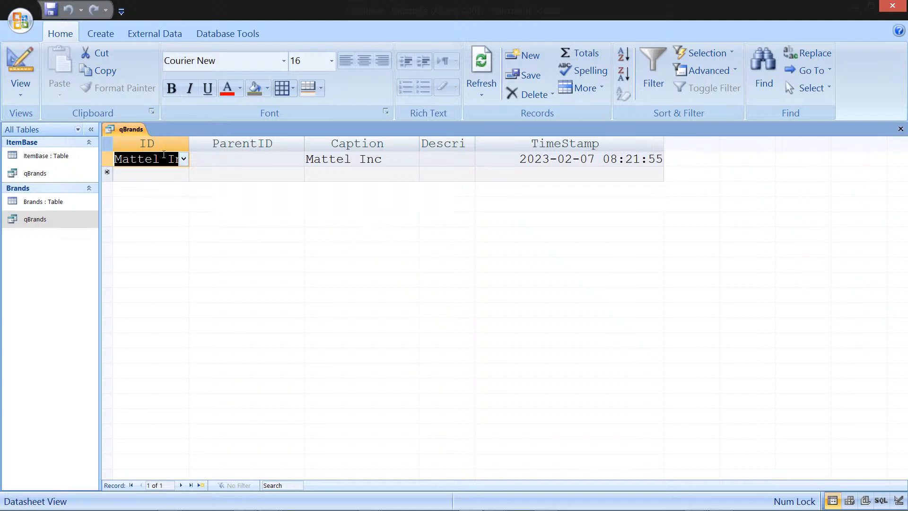
{"action": "left_click_drag", "start_coordinate": [189, 142], "coordinate": [231, 142]}
Step: Add a qBrands record captioned Barbie with its ParentID set to Mattel Inc
{"action": "left_click", "coordinate": [201, 176]}
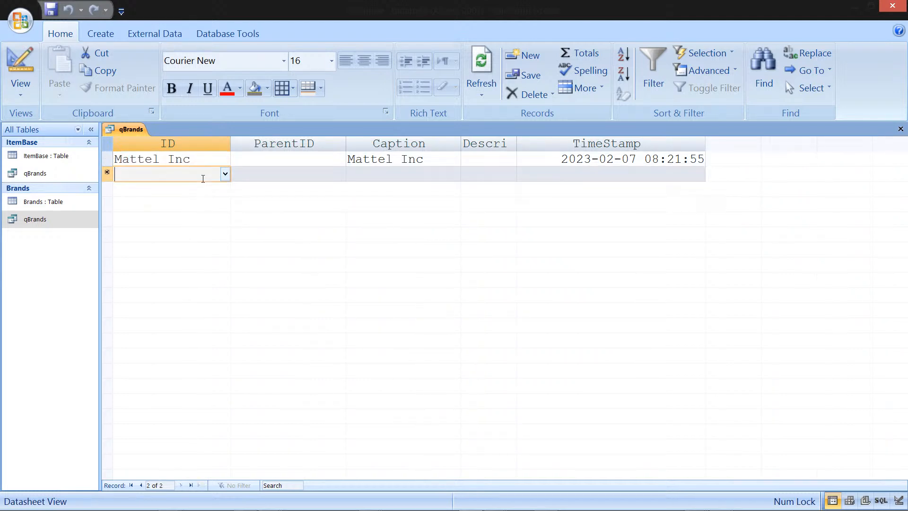
{"action": "left_click", "coordinate": [385, 173]}
{"action": "type", "text": "Barbie"}
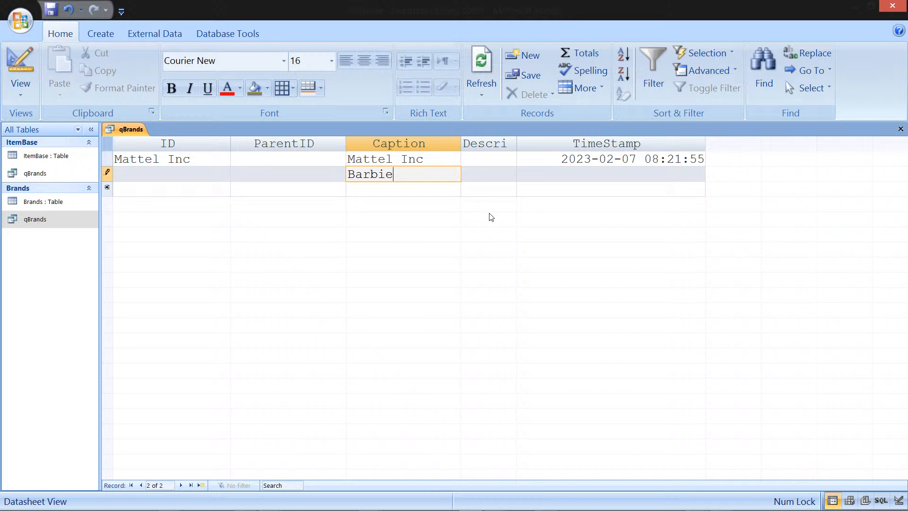
{"action": "key", "text": "shift+Tab"}
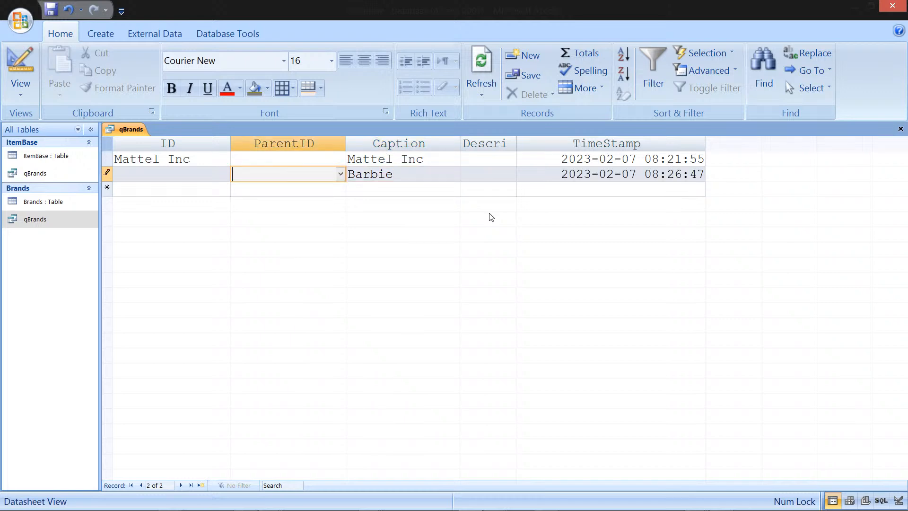
{"action": "type", "text": "Mattel Inc"}
{"action": "key", "text": "Down"}
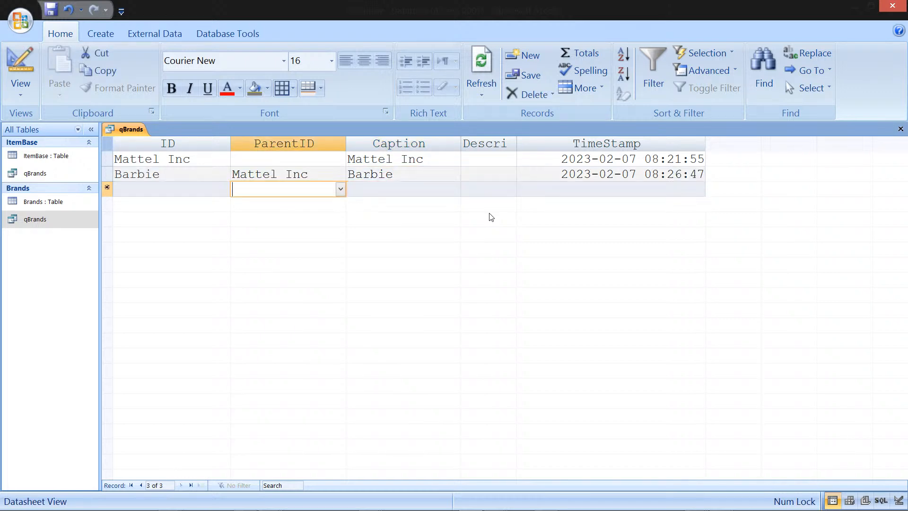
Step: Start a new qBrands record and enter Big Jim as its Caption
{"action": "key", "text": "shift+Tab"}
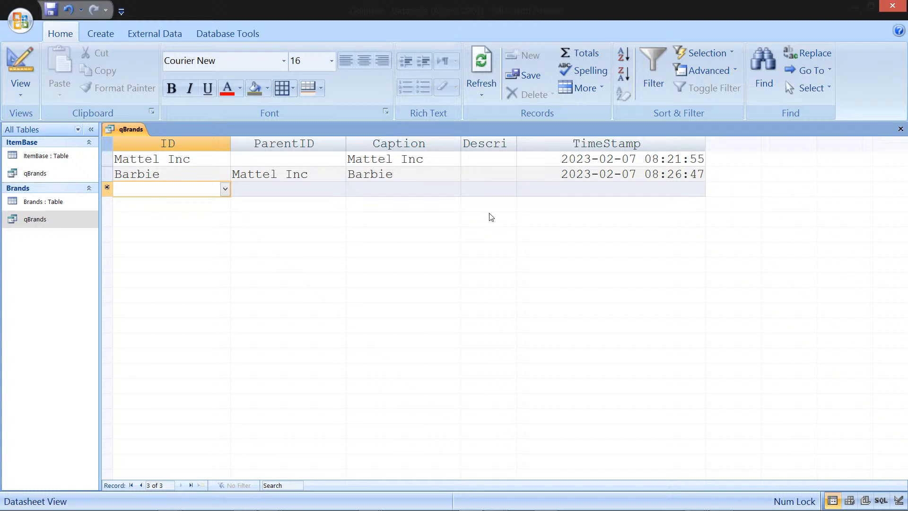
{"action": "key", "text": "Tab"}
{"action": "key", "text": "Tab"}
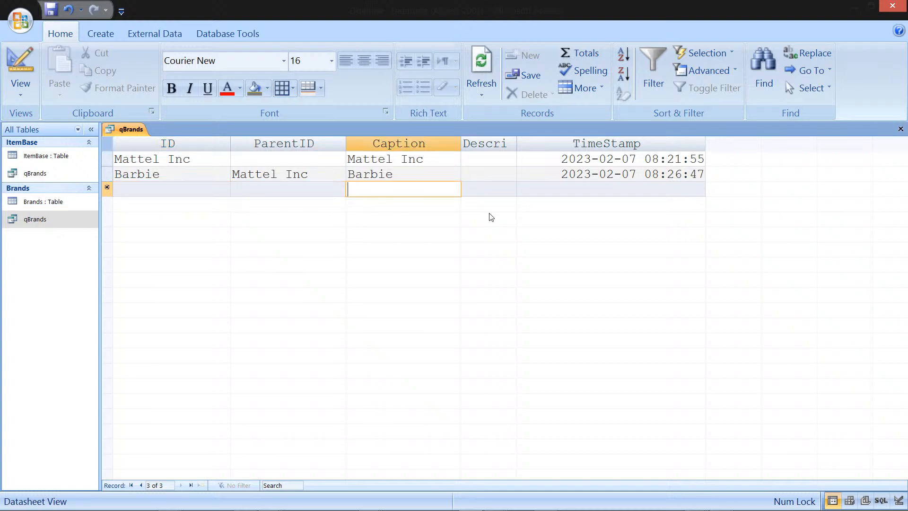
{"action": "type", "text": "B"}
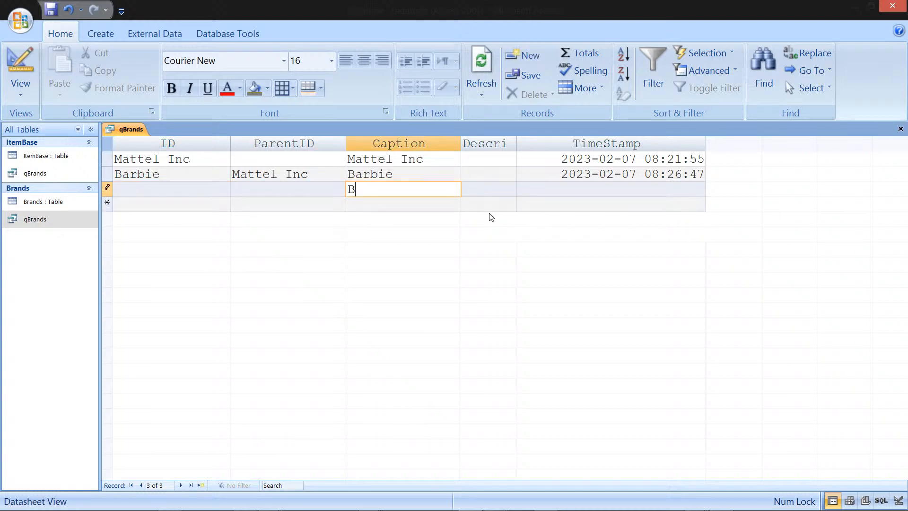
{"action": "type", "text": "ig Jim"}
Step: Set Big Jim's ParentID to Mattel Inc and try to save the record
{"action": "key", "text": "Up"}
{"action": "key", "text": "Left"}
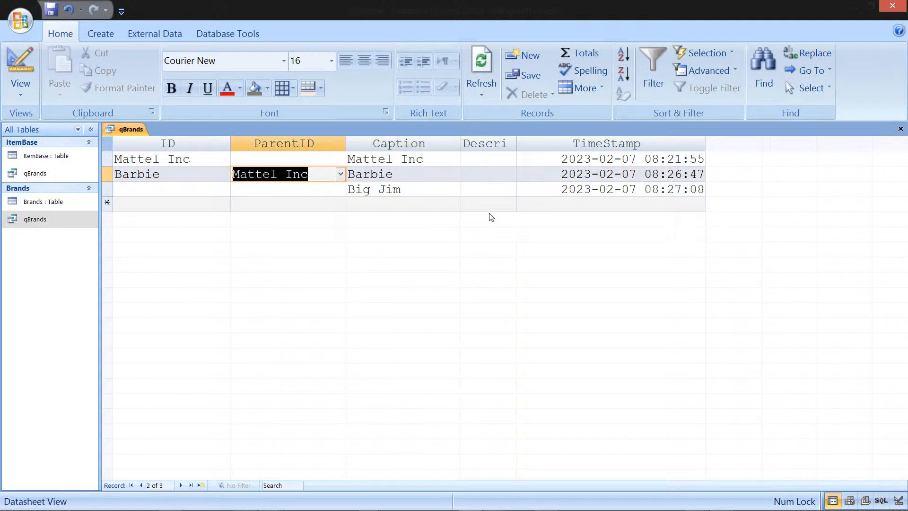
{"action": "key", "text": "Down"}
{"action": "type", "text": "Matt"}
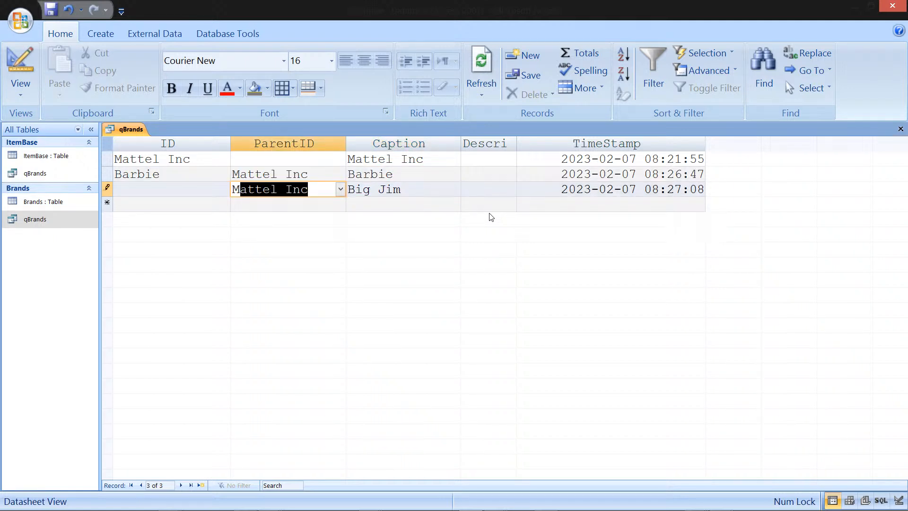
{"action": "key", "text": "shift+Return"}
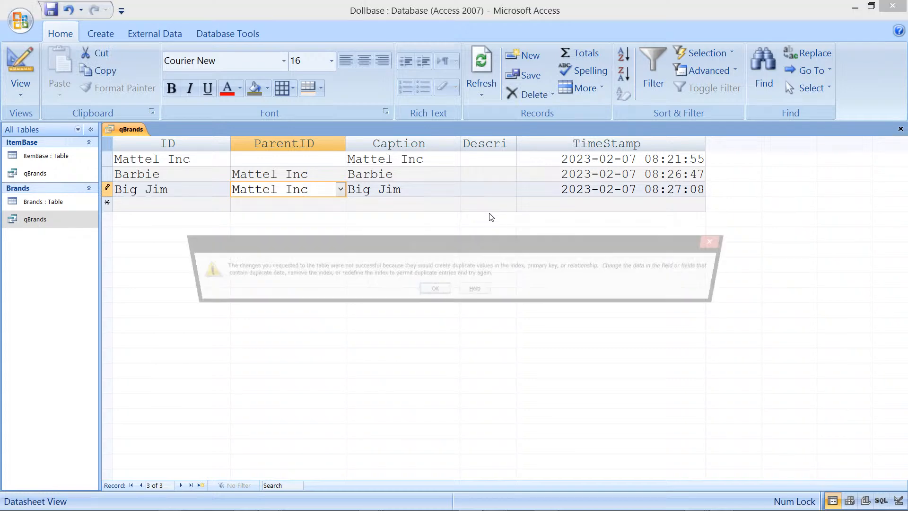
{"action": "key", "text": "Return"}
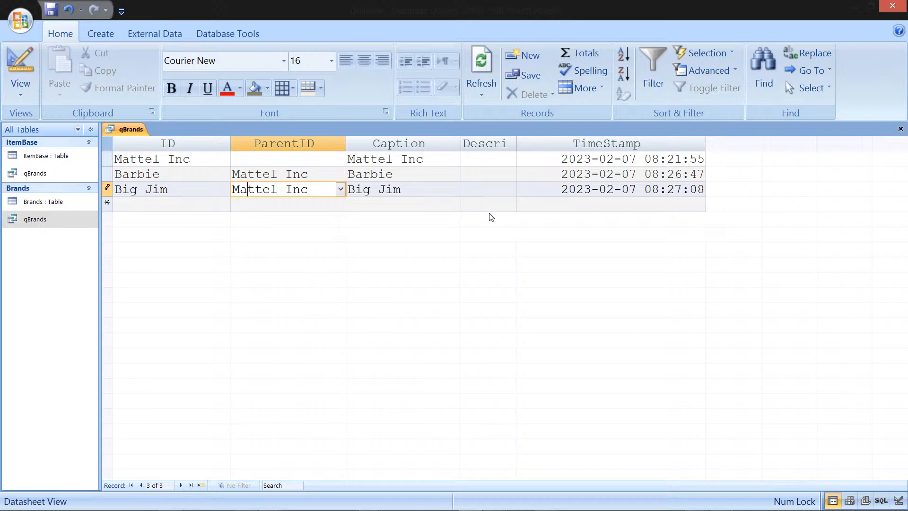
Step: Retry saving the Big Jim record, then cancel its pending ID and ParentID entries
{"action": "key", "text": "Left"}
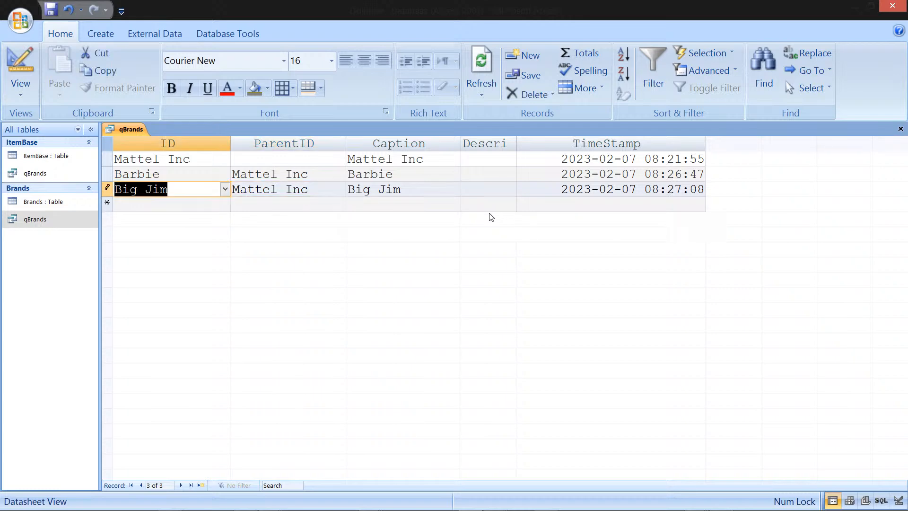
{"action": "key", "text": "Right"}
{"action": "key", "text": "Right"}
{"action": "key", "text": "shift+Return"}
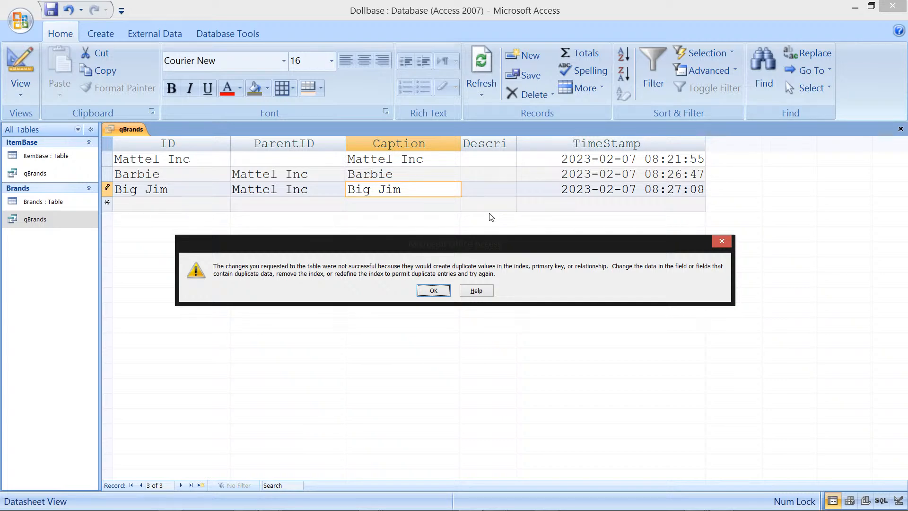
{"action": "left_click", "coordinate": [434, 290]}
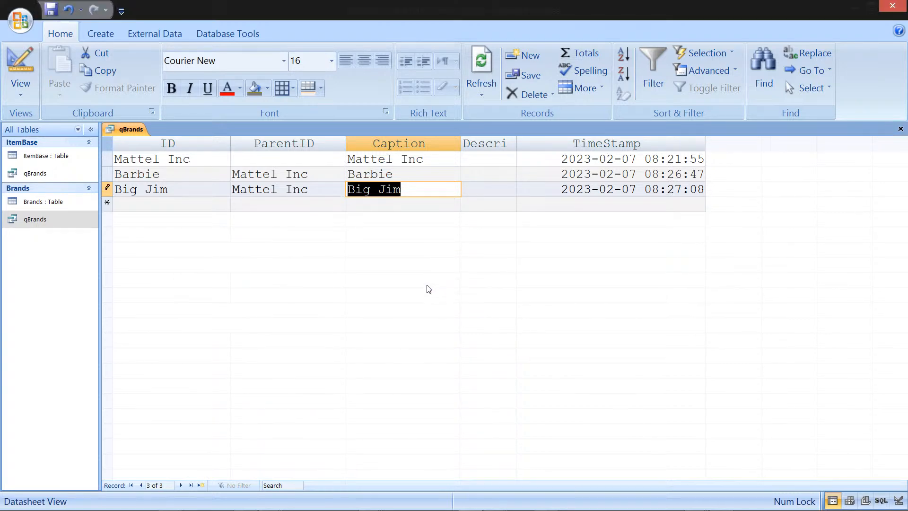
{"action": "key", "text": "Escape"}
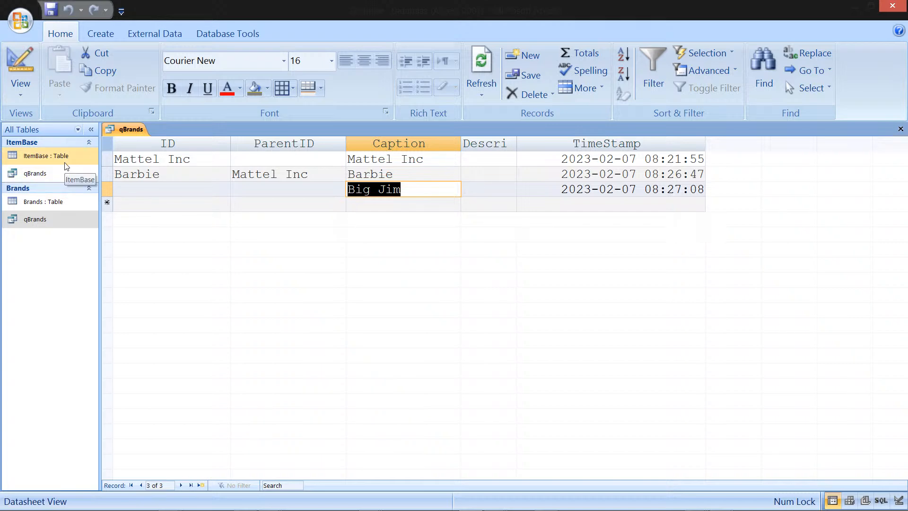
Step: Try to open the Brands table in Design view, declining read-only mode
{"action": "left_click", "coordinate": [63, 203]}
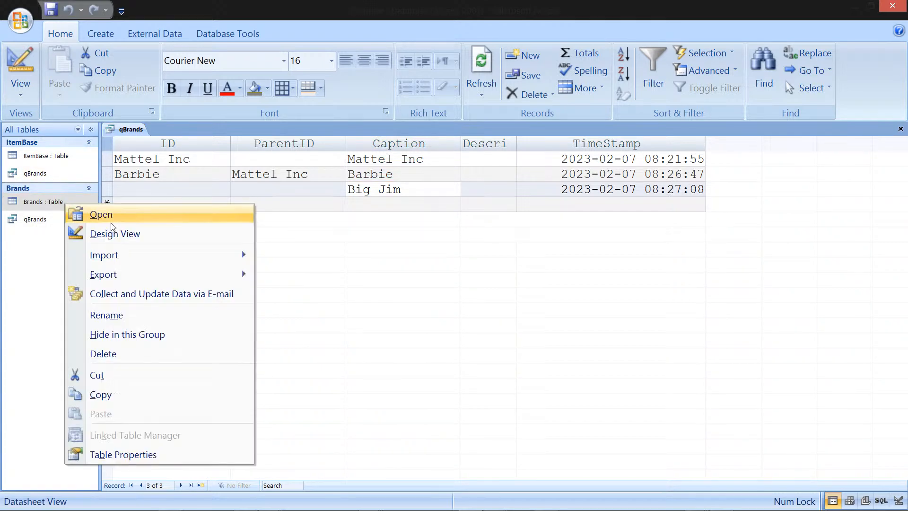
{"action": "left_click", "coordinate": [138, 240]}
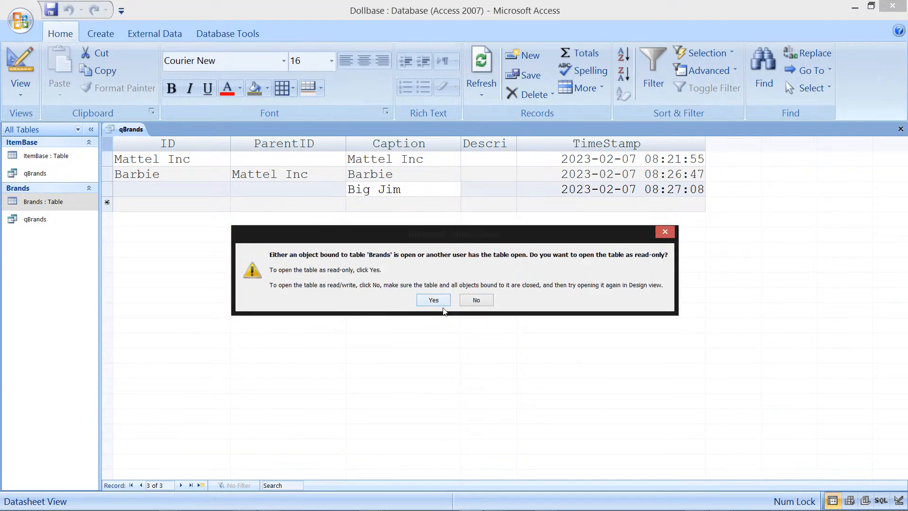
{"action": "left_click", "coordinate": [476, 300]}
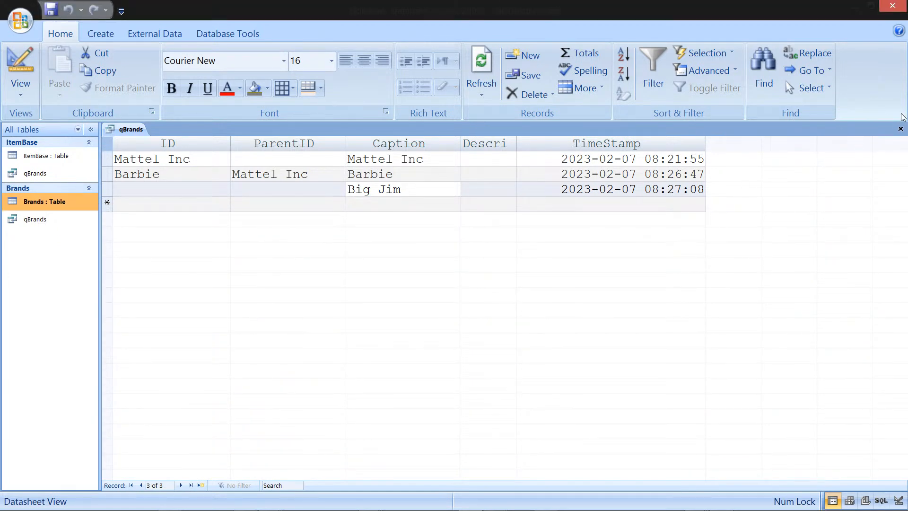
Step: Close the qBrands query, saving its layout
{"action": "left_click", "coordinate": [900, 129]}
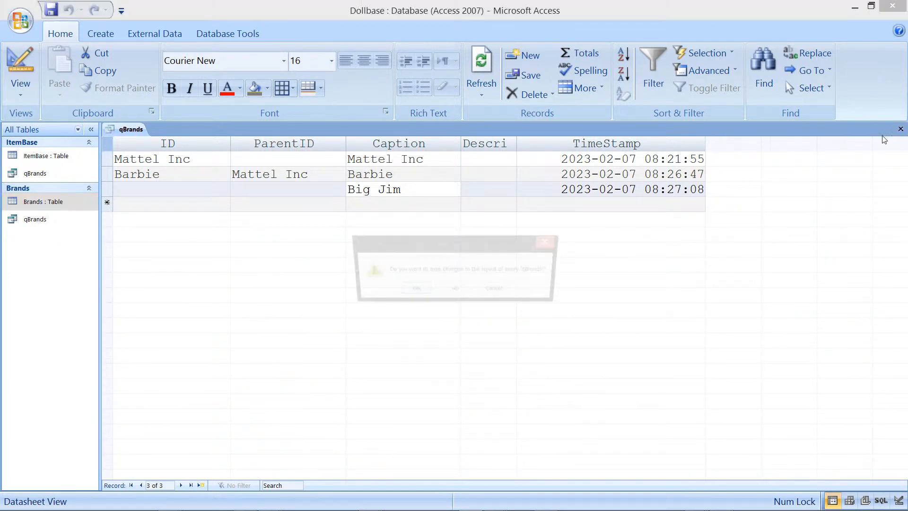
{"action": "left_click", "coordinate": [406, 290]}
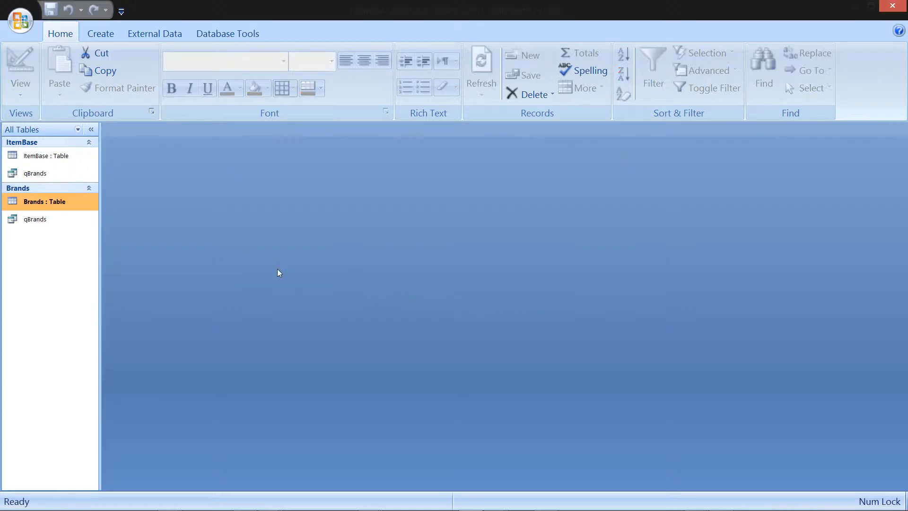
Step: Open the Brands table in Design view and set the ParentID field's Indexed property to Yes (No Duplicates)
{"action": "left_click", "coordinate": [47, 174]}
{"action": "right_click", "coordinate": [58, 210]}
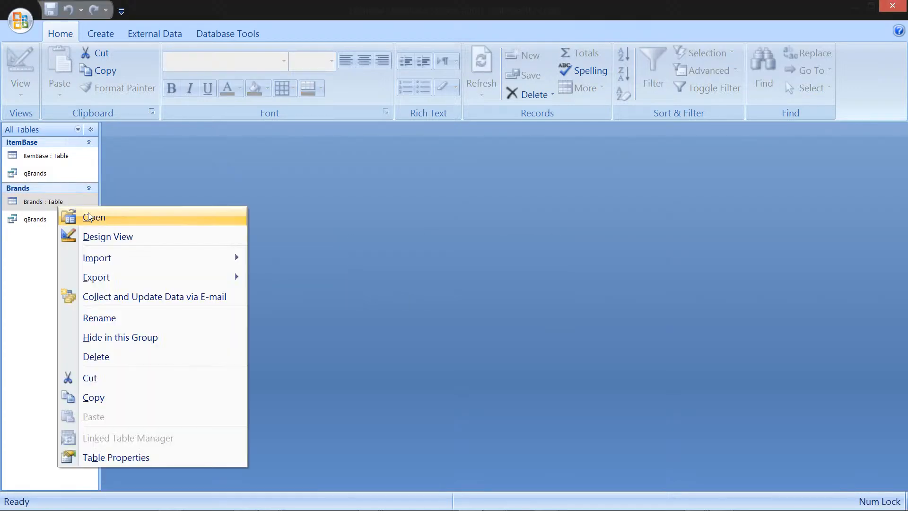
{"action": "left_click", "coordinate": [117, 237]}
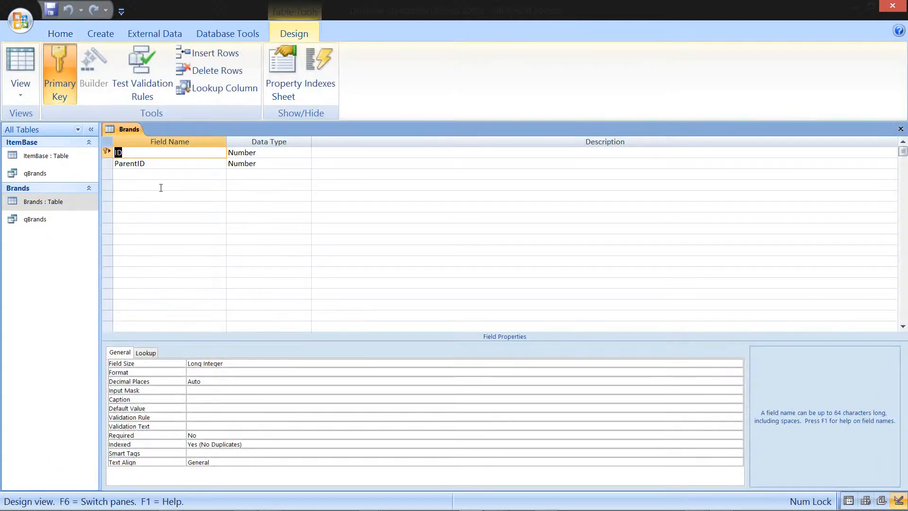
{"action": "left_click", "coordinate": [175, 166]}
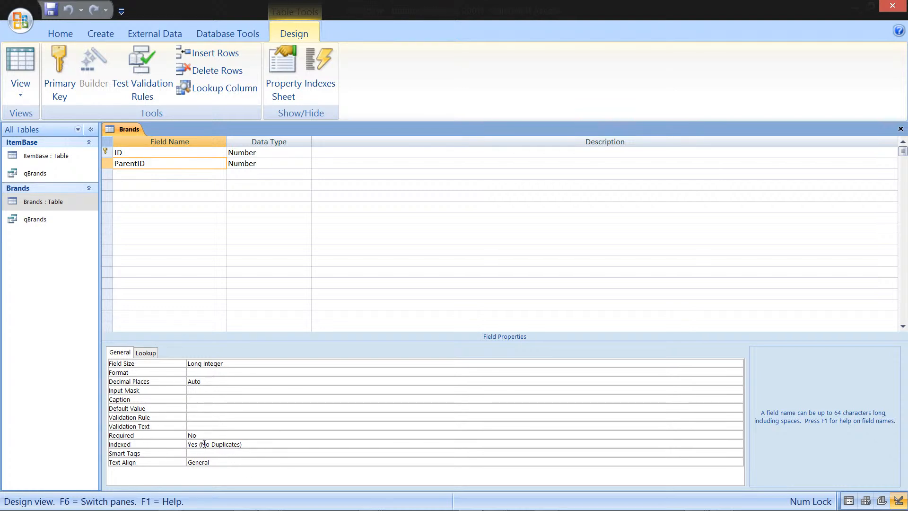
{"action": "left_click", "coordinate": [252, 445]}
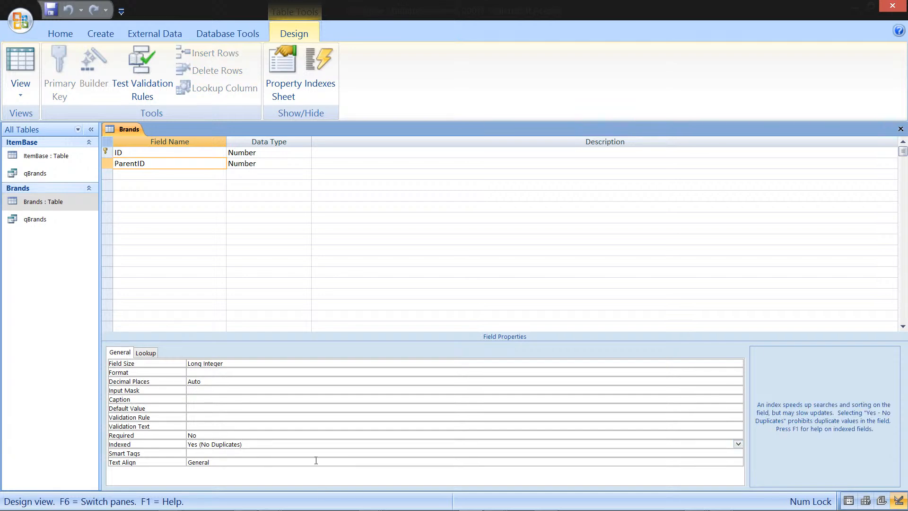
{"action": "key", "text": "BackSpace"}
{"action": "key", "text": "BackSpace"}
{"action": "key", "text": "BackSpace"}
{"action": "key", "text": "BackSpace"}
{"action": "key", "text": "BackSpace"}
{"action": "key", "text": "BackSpace"}
{"action": "key", "text": "BackSpace"}
{"action": "key", "text": "BackSpace"}
{"action": "key", "text": "BackSpace"}
{"action": "key", "text": "BackSpace"}
{"action": "key", "text": "BackSpace"}
{"action": "key", "text": "BackSpace"}
{"action": "key", "text": "BackSpace"}
{"action": "key", "text": "BackSpace"}
{"action": "key", "text": "BackSpace"}
{"action": "key", "text": "BackSpace"}
{"action": "key", "text": "BackSpace"}
{"action": "type", "text": "s"}
{"action": "left_click", "coordinate": [740, 447]}
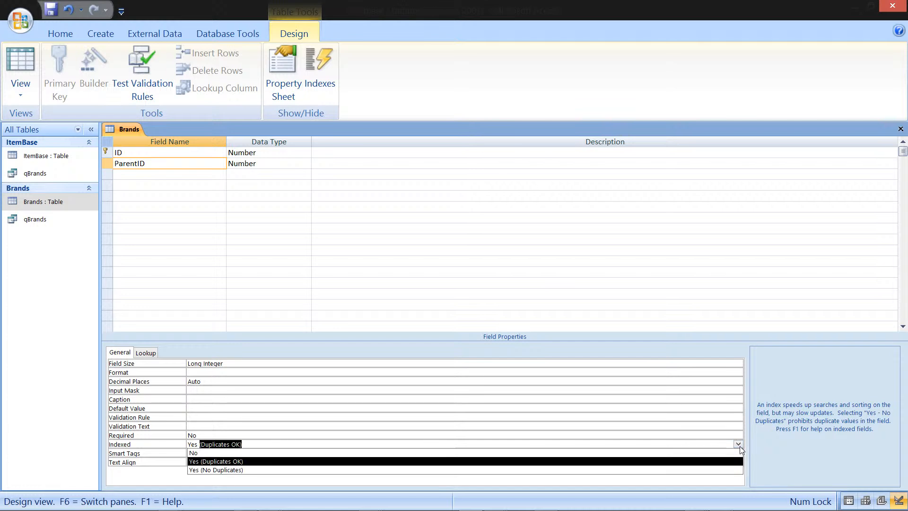
{"action": "left_click", "coordinate": [604, 470]}
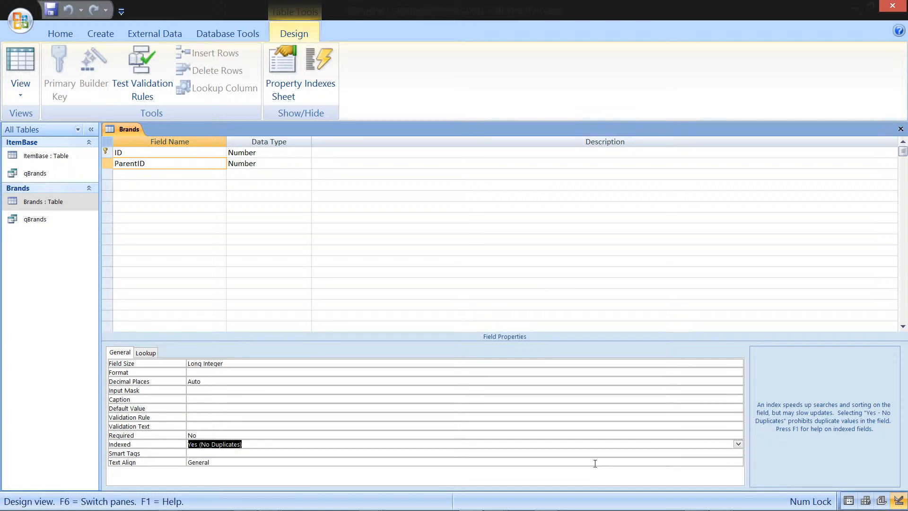
Step: Close the Brands table design, saving the changes
{"action": "left_click", "coordinate": [279, 152]}
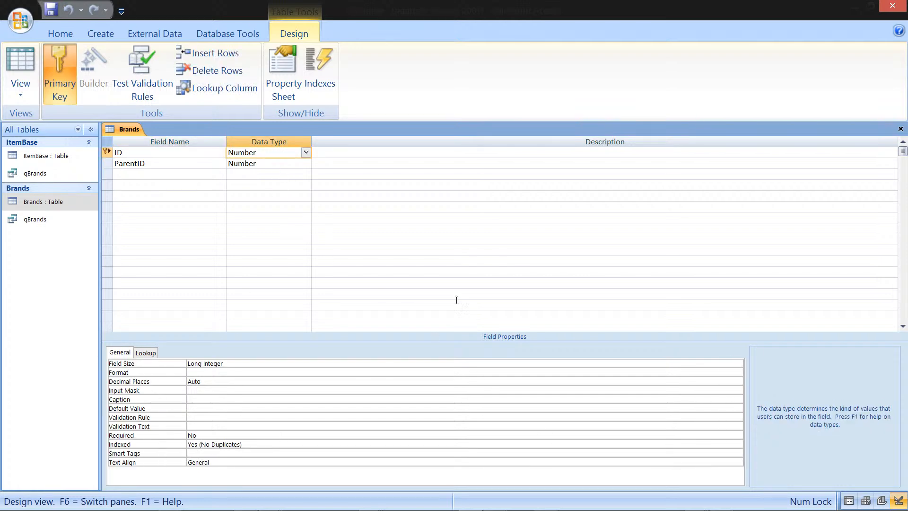
{"action": "left_click", "coordinate": [902, 129]}
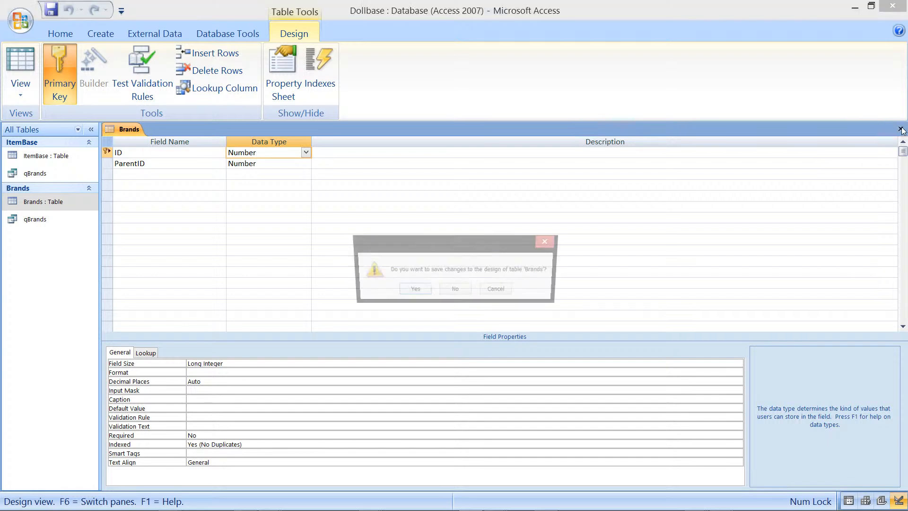
{"action": "left_click", "coordinate": [412, 291]}
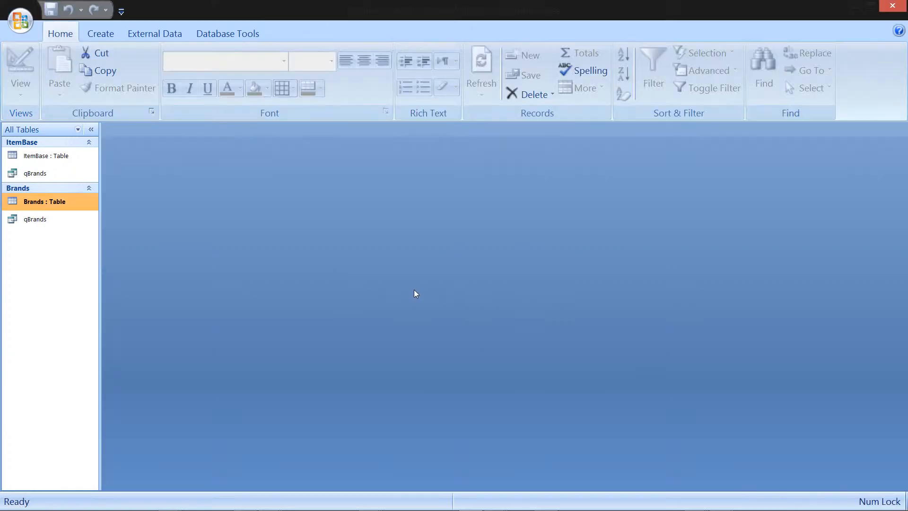
Step: Open qBrands and try to add a Big Jim record with ParentID Mattel Inc
{"action": "double_click", "coordinate": [52, 221]}
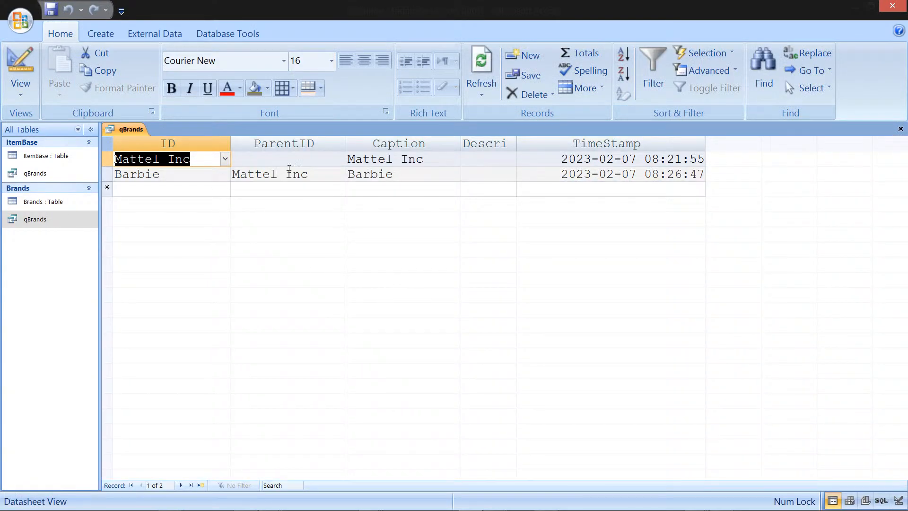
{"action": "left_click", "coordinate": [389, 195]}
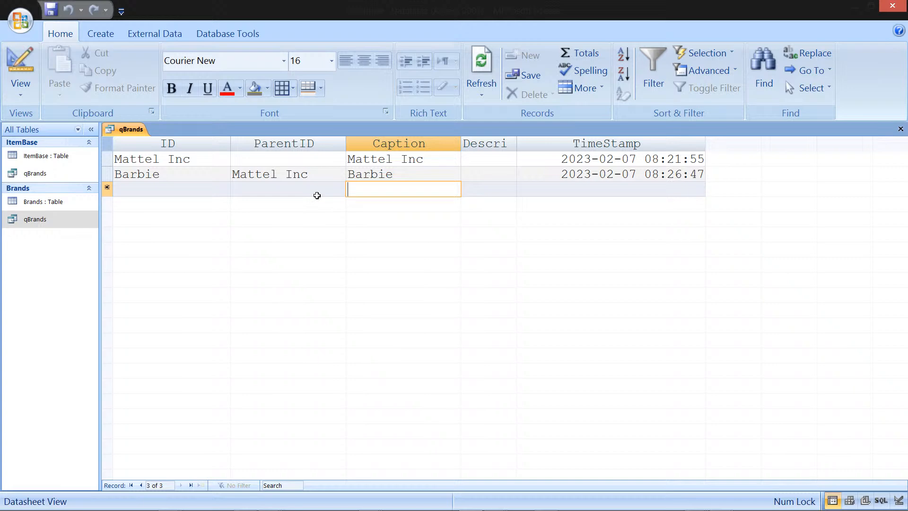
{"action": "left_click", "coordinate": [322, 192]}
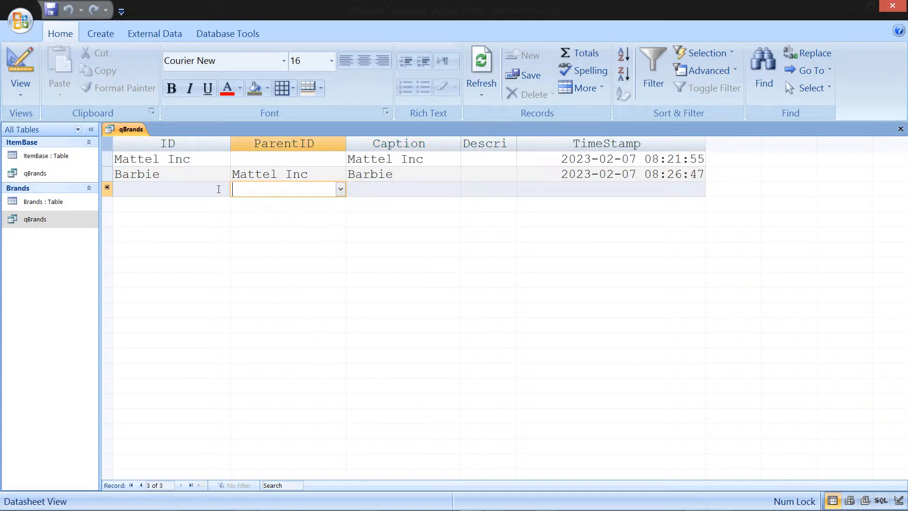
{"action": "left_click", "coordinate": [225, 191]}
{"action": "left_click", "coordinate": [226, 190]}
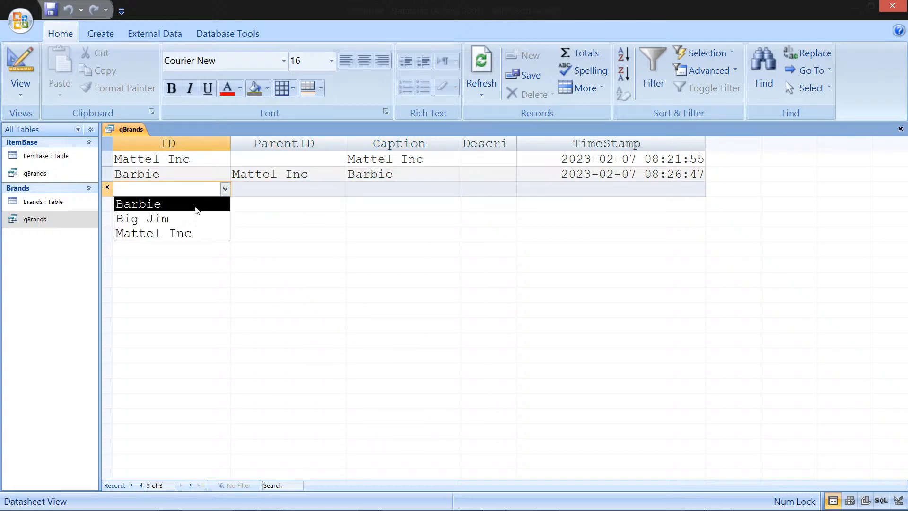
{"action": "left_click", "coordinate": [192, 219]}
{"action": "left_click", "coordinate": [306, 191]}
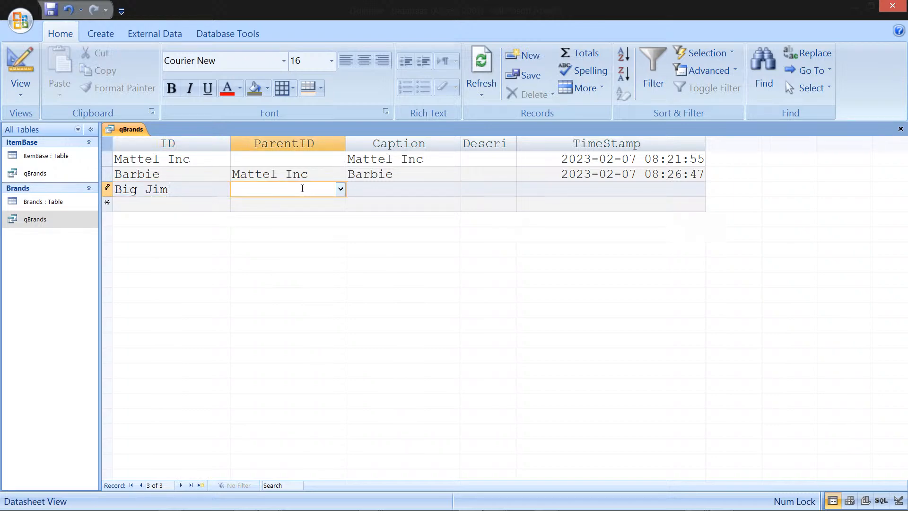
{"action": "type", "text": "Mattel Inc"}
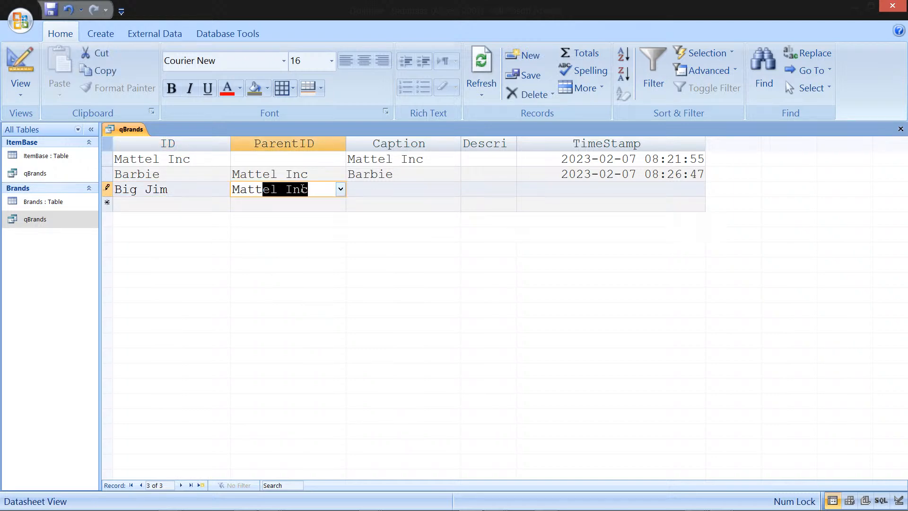
{"action": "key", "text": "Return"}
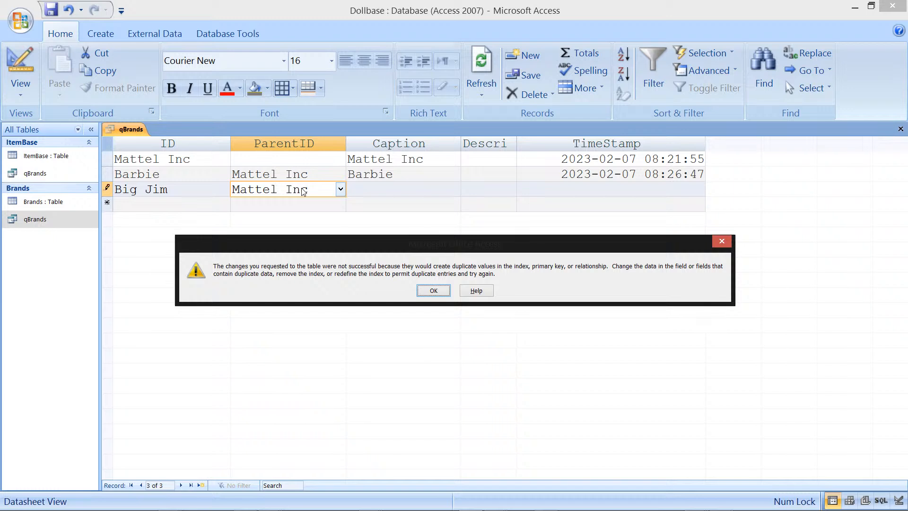
{"action": "key", "text": "Return"}
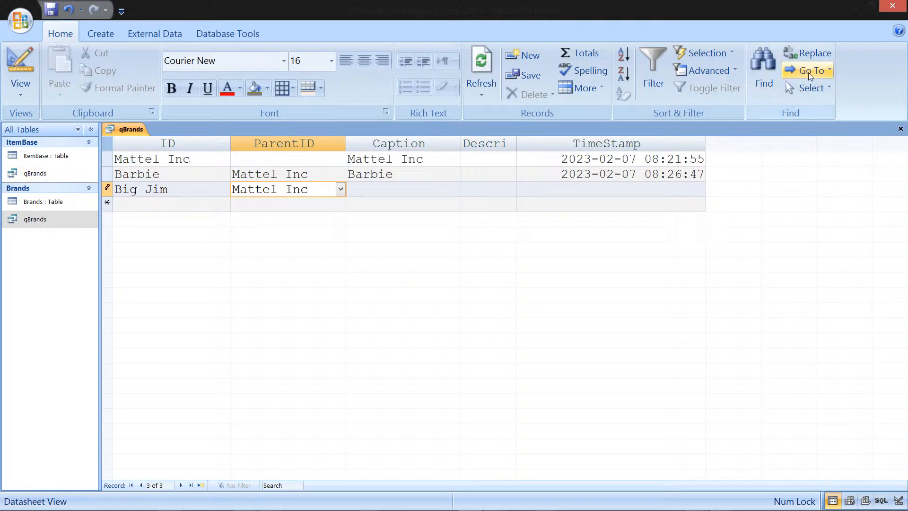
Step: Close qBrands, dismissing the error and discarding the unsaved record
{"action": "left_click", "coordinate": [900, 128]}
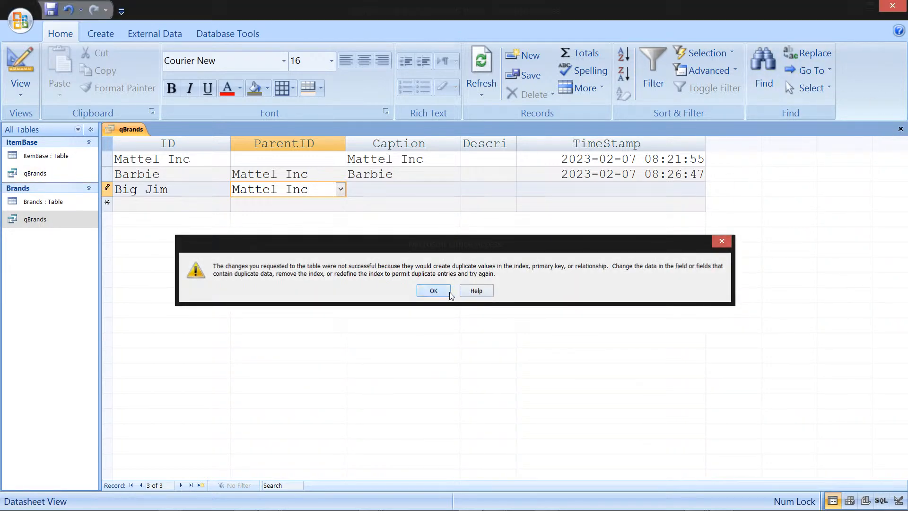
{"action": "left_click", "coordinate": [448, 291]}
{"action": "left_click", "coordinate": [447, 297]}
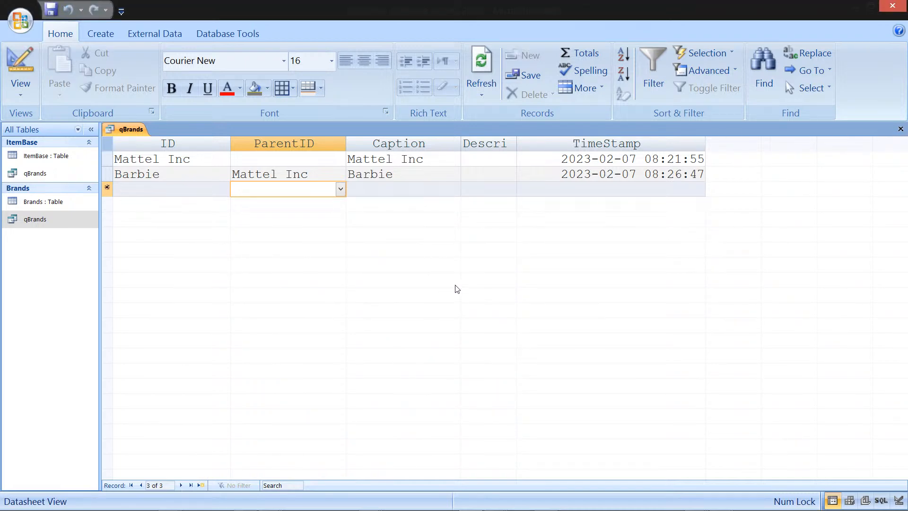
{"action": "left_click", "coordinate": [901, 128]}
Step: Open the Brands table in Design view, set the ParentID field's Indexed property to No, and close the design
{"action": "left_click", "coordinate": [66, 167]}
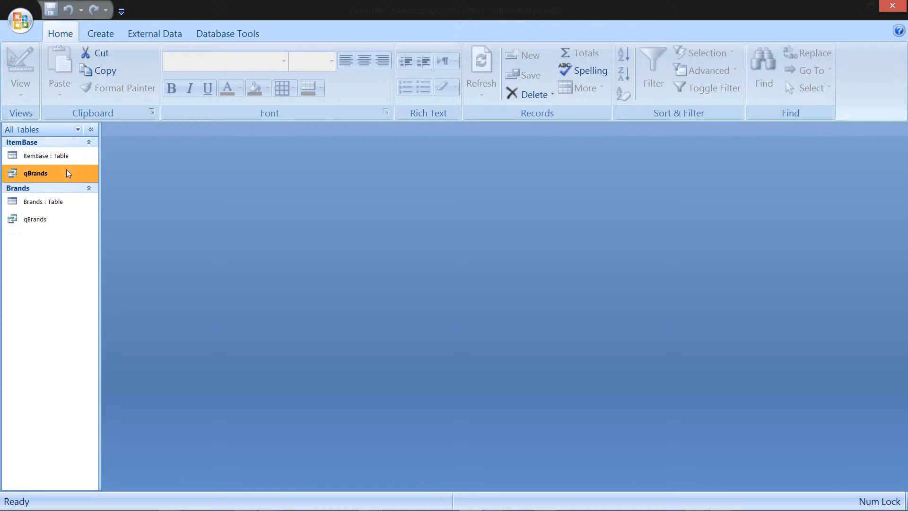
{"action": "left_click", "coordinate": [61, 201]}
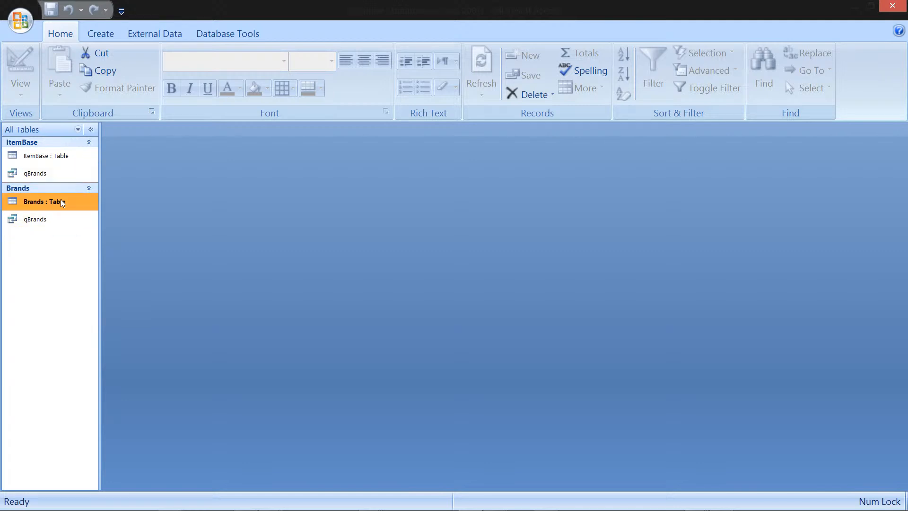
{"action": "right_click", "coordinate": [61, 201]}
{"action": "left_click", "coordinate": [114, 228]}
{"action": "left_click", "coordinate": [178, 163]}
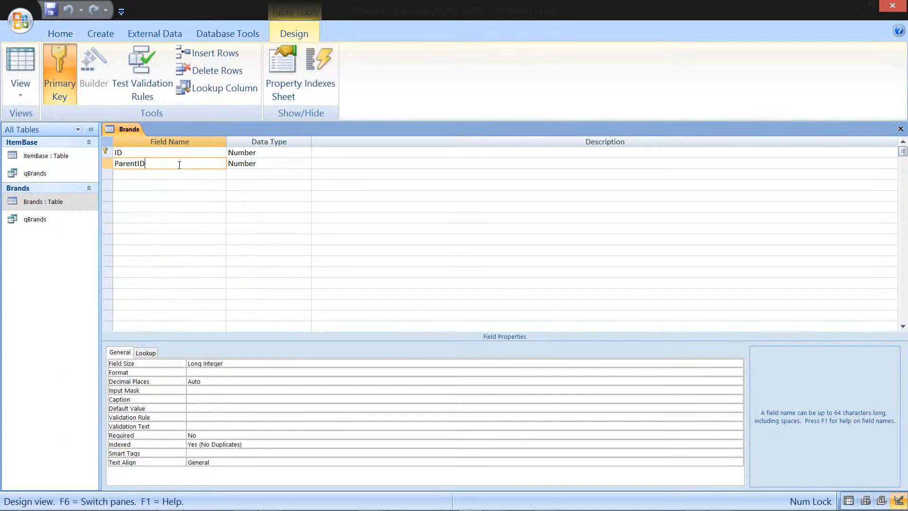
{"action": "left_click", "coordinate": [248, 444]}
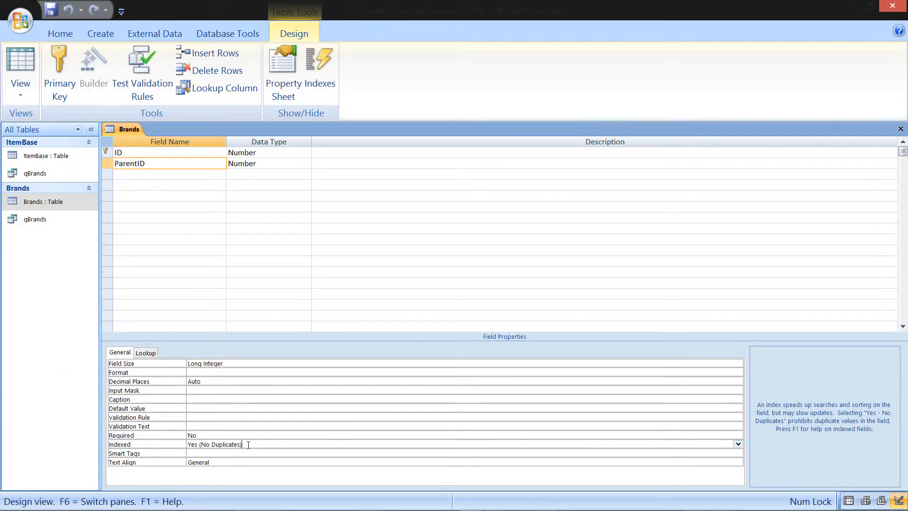
{"action": "left_click_drag", "start_coordinate": [243, 445], "coordinate": [144, 437]}
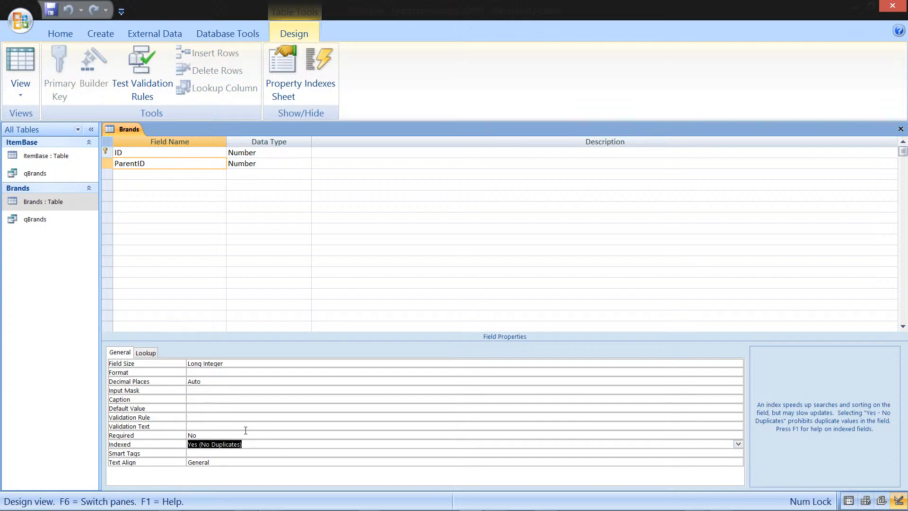
{"action": "type", "text": "no"}
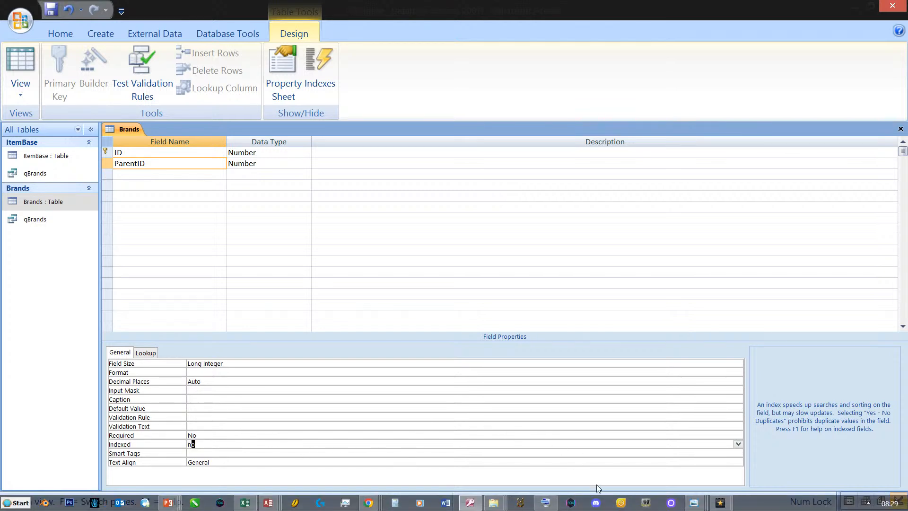
{"action": "left_click", "coordinate": [722, 434]}
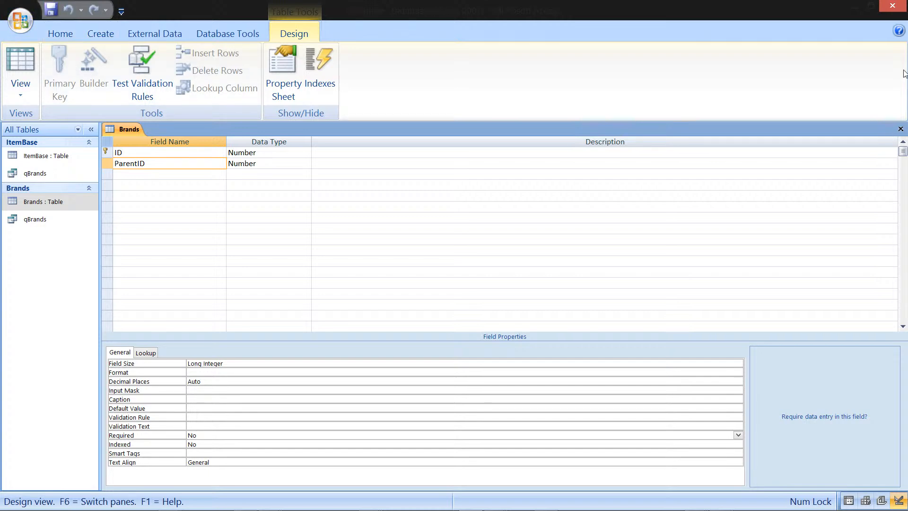
{"action": "left_click", "coordinate": [901, 128]}
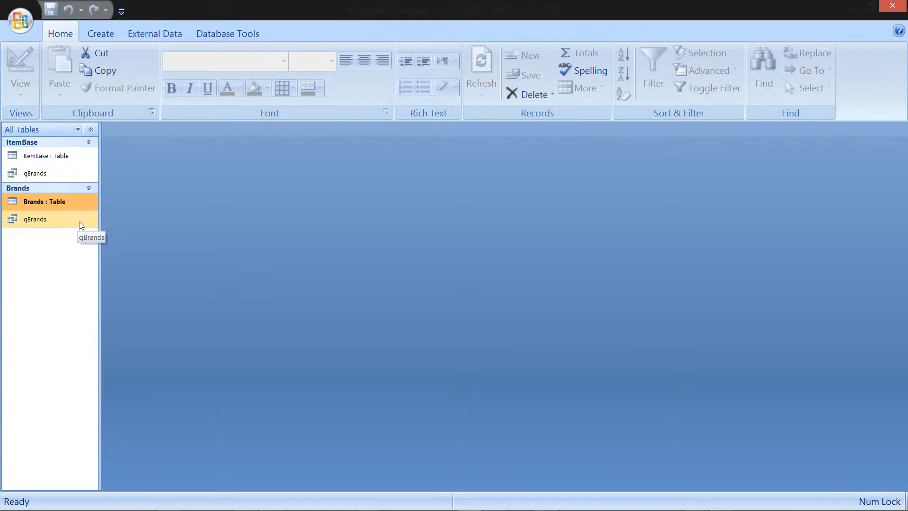
Step: Reopen qBrands, add a Big Jim record with ParentID Mattel Inc, and close the query
{"action": "double_click", "coordinate": [63, 221]}
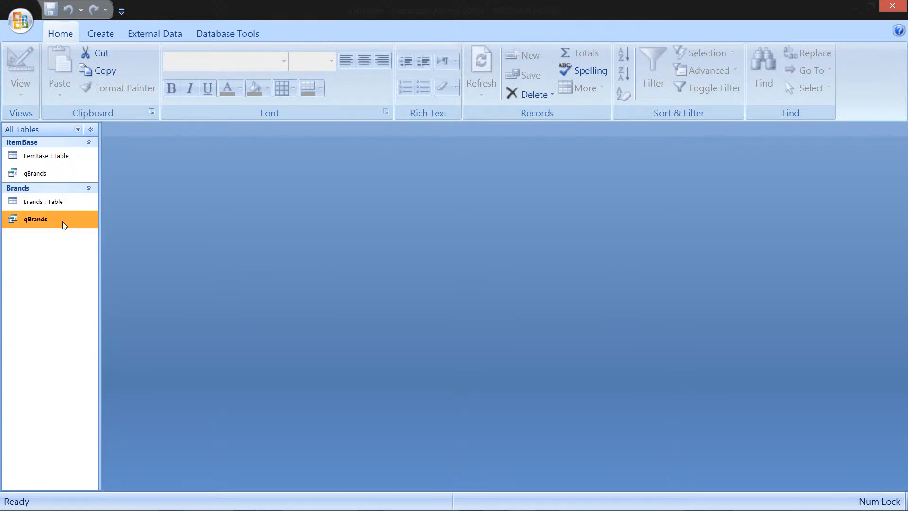
{"action": "left_click", "coordinate": [194, 187]}
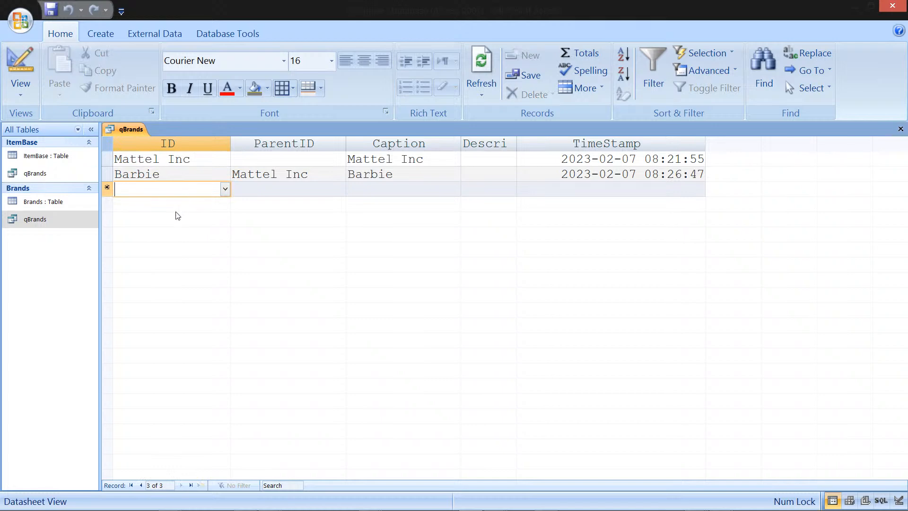
{"action": "type", "text": "Big Jim"}
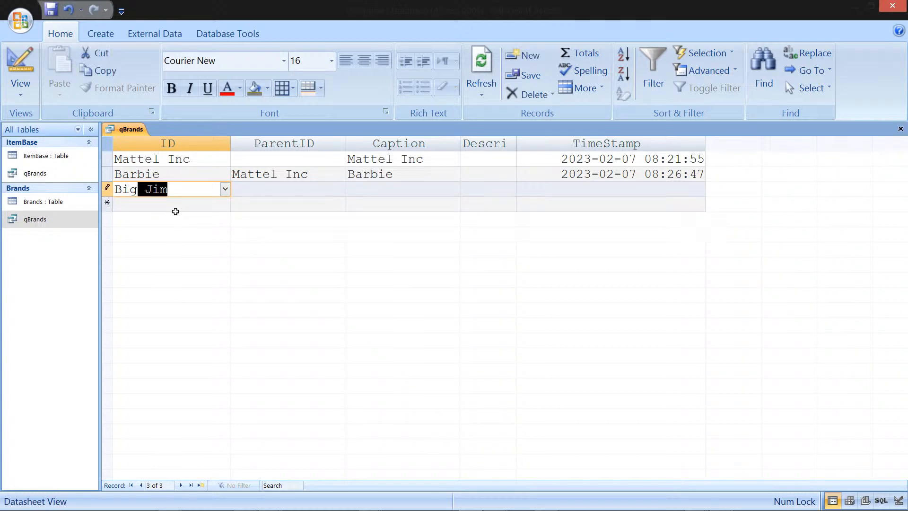
{"action": "key", "text": "Tab"}
{"action": "type", "text": "M"}
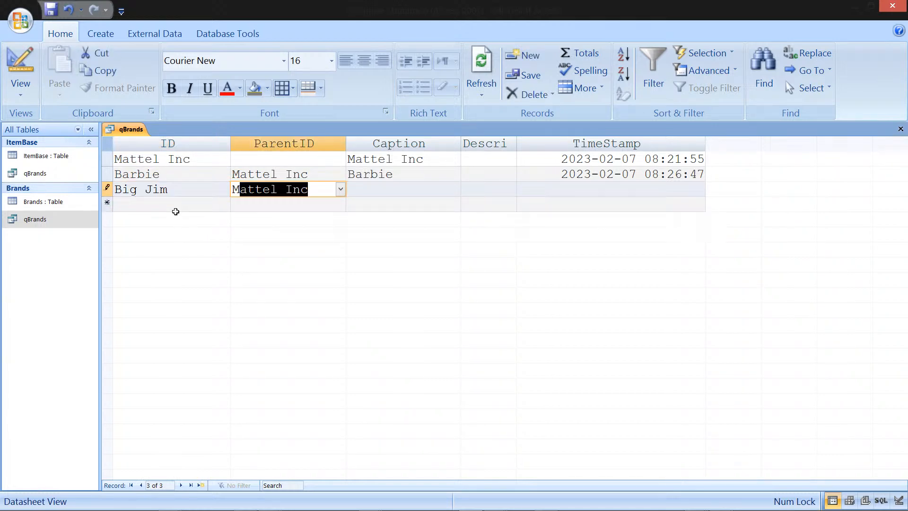
{"action": "key", "text": "Down"}
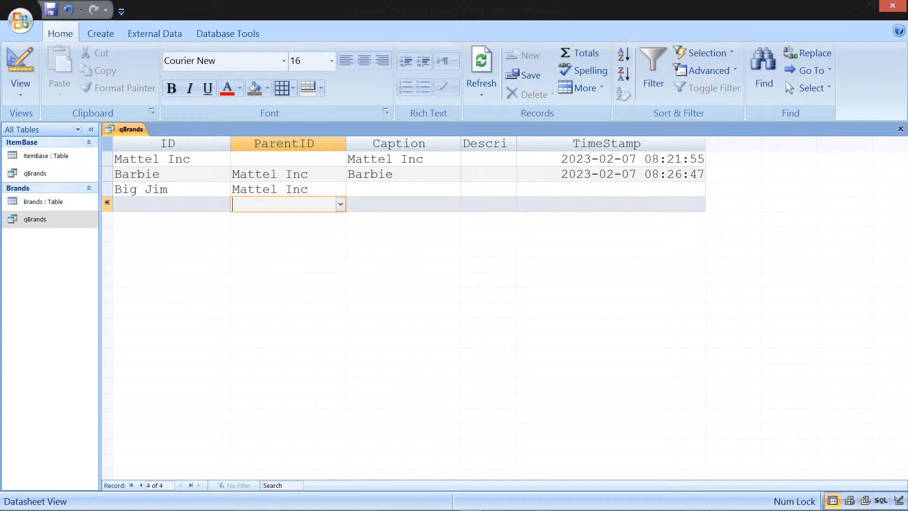
{"action": "left_click", "coordinate": [900, 129]}
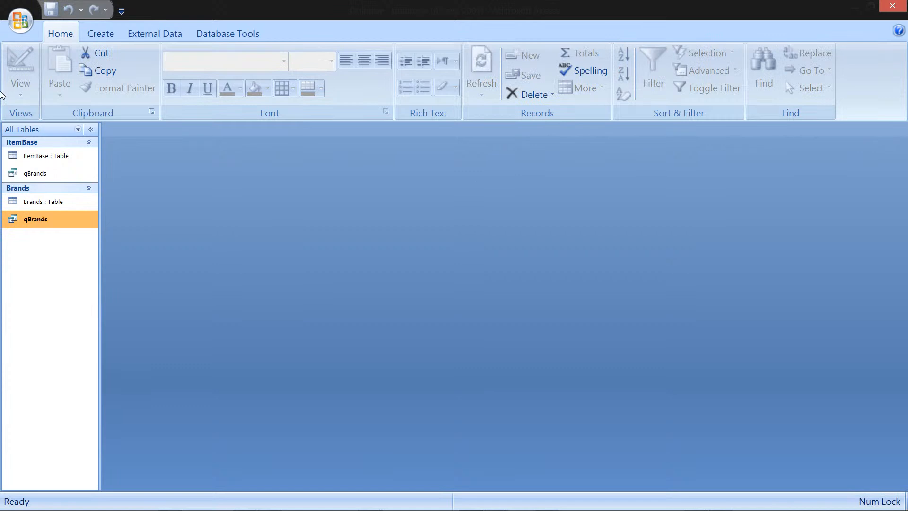
Step: Switch the Navigation Pane to group objects by Object Type
{"action": "left_click", "coordinate": [90, 129]}
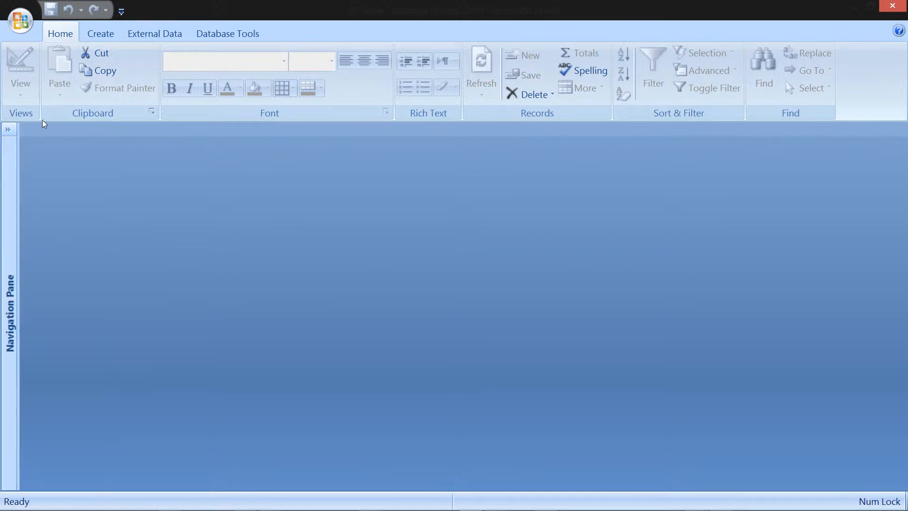
{"action": "left_click", "coordinate": [12, 131]}
{"action": "right_click", "coordinate": [22, 131]}
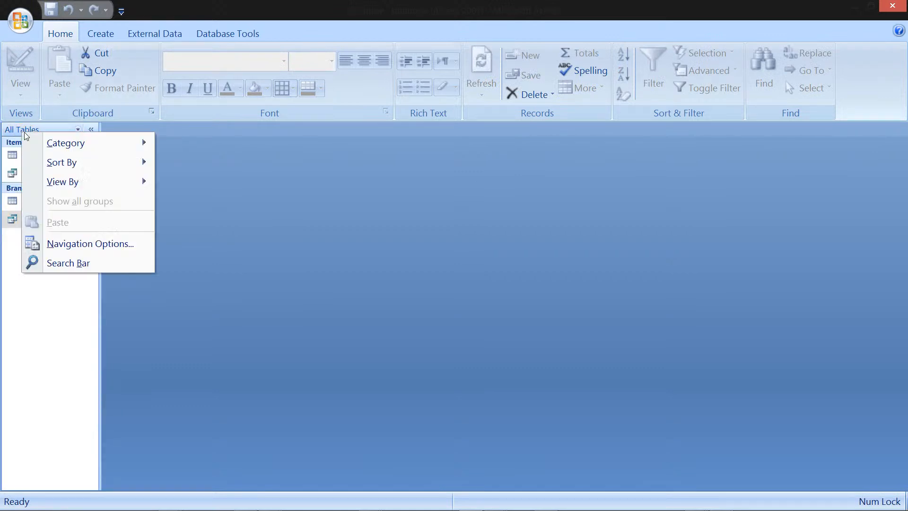
{"action": "mouse_move", "coordinate": [36, 133]}
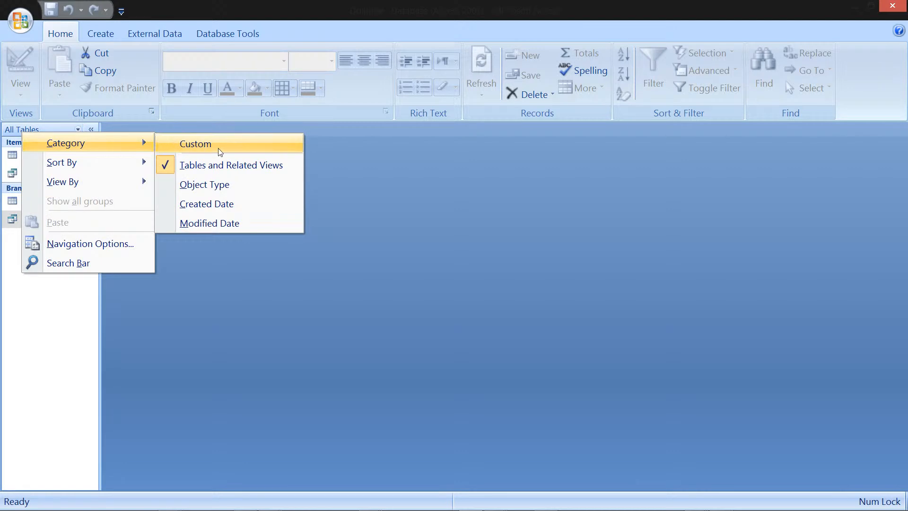
{"action": "left_click", "coordinate": [203, 184]}
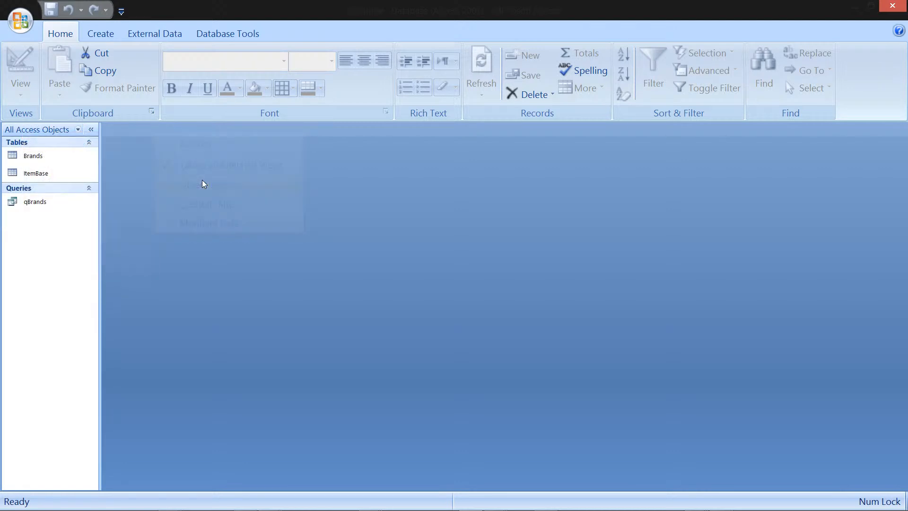
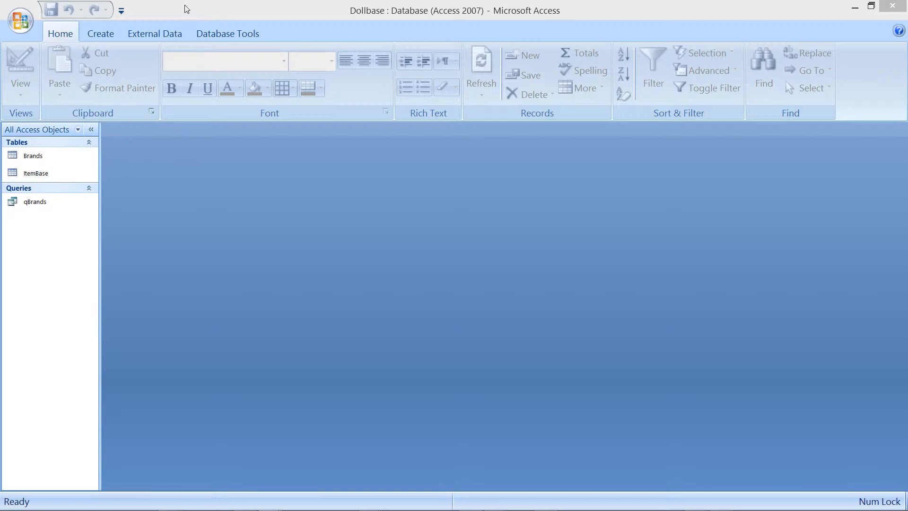
Step: Create a new table, switch it to Design view, and save it as Products
{"action": "left_click", "coordinate": [110, 36]}
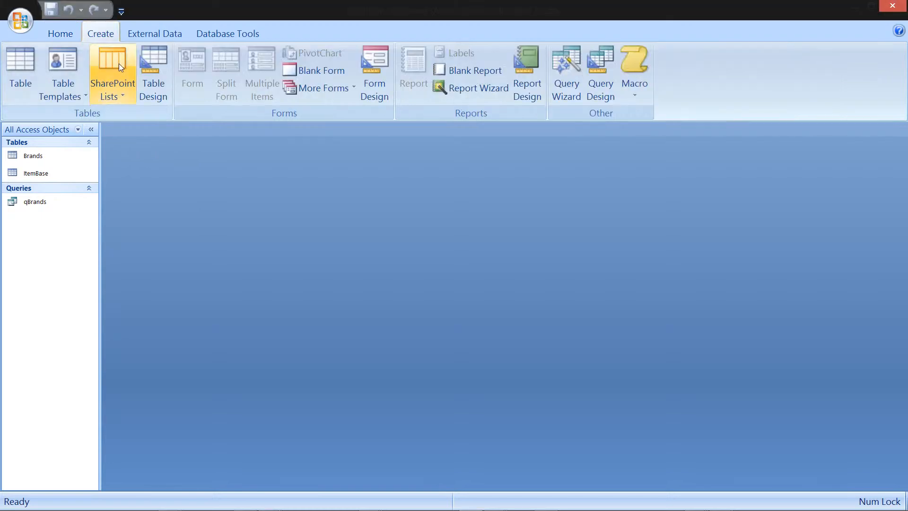
{"action": "left_click", "coordinate": [25, 67]}
{"action": "right_click", "coordinate": [134, 125]}
{"action": "left_click", "coordinate": [209, 200]}
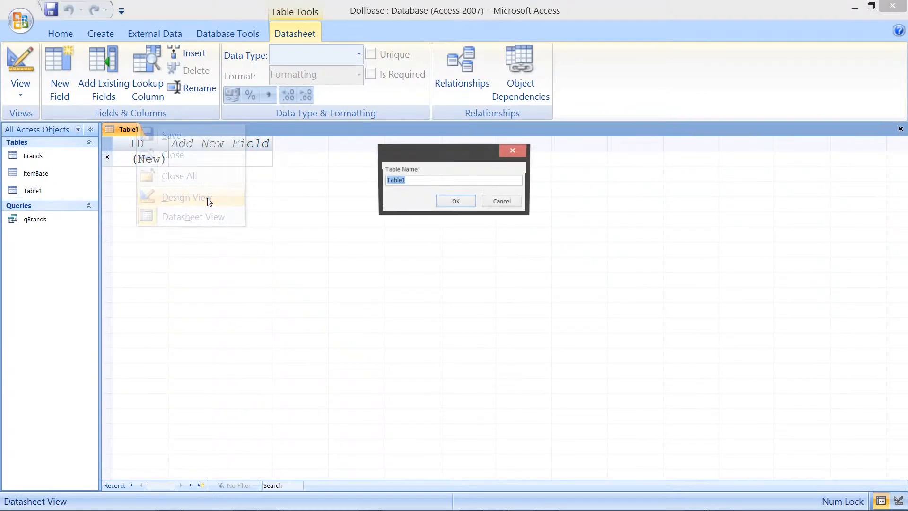
{"action": "type", "text": "Products"}
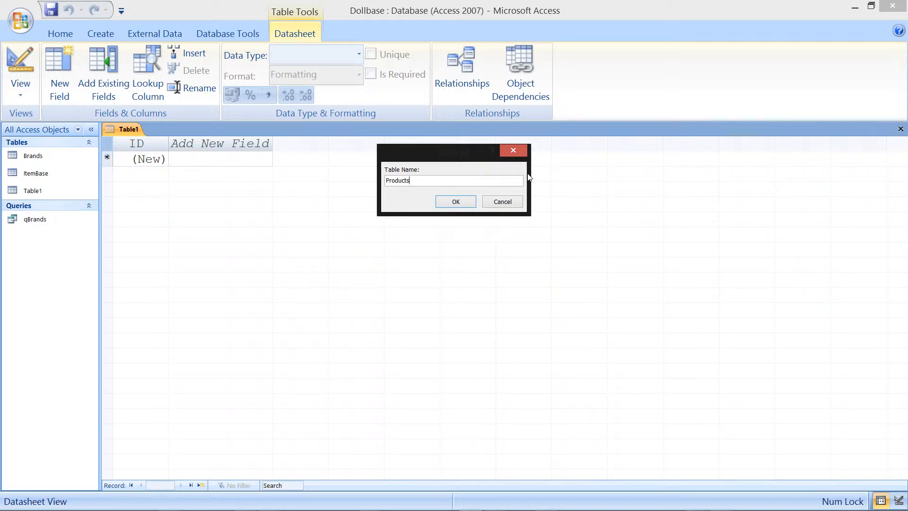
{"action": "left_click", "coordinate": [471, 202]}
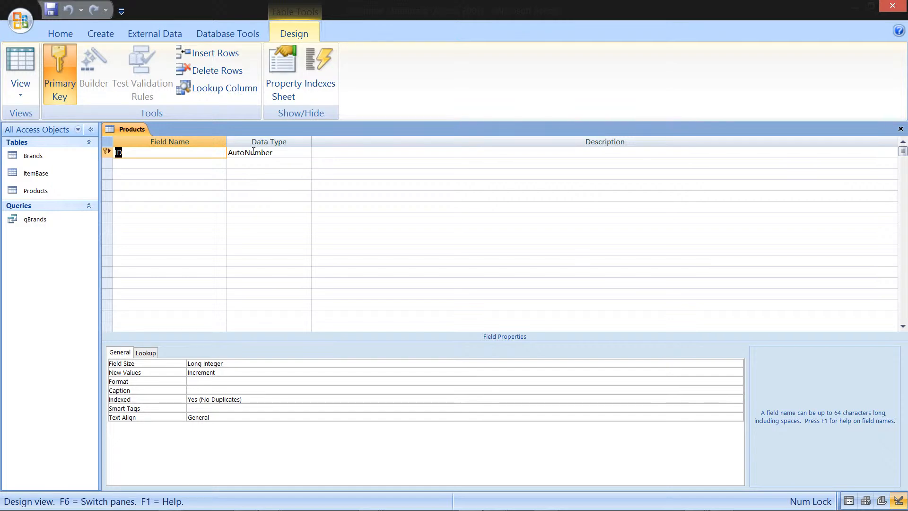
Step: Open the Brands table in Design view and copy its ID field row
{"action": "left_click", "coordinate": [47, 155]}
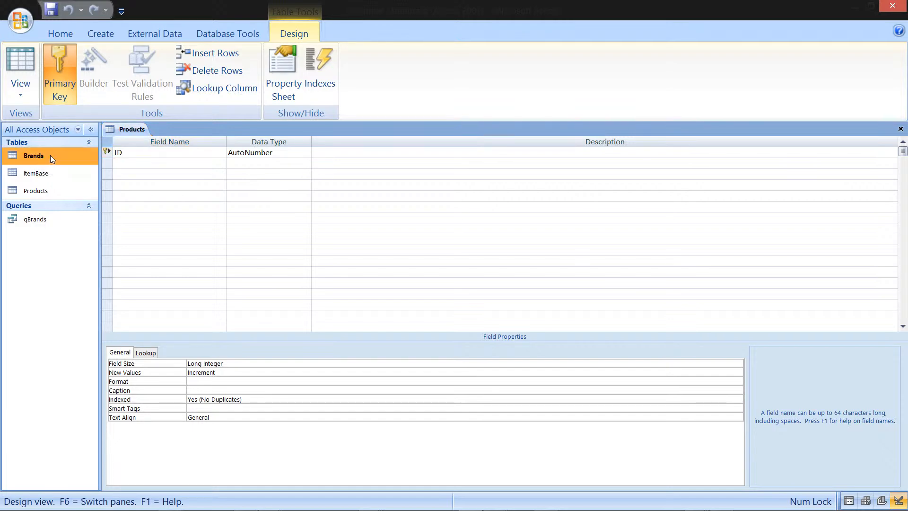
{"action": "right_click", "coordinate": [55, 156]}
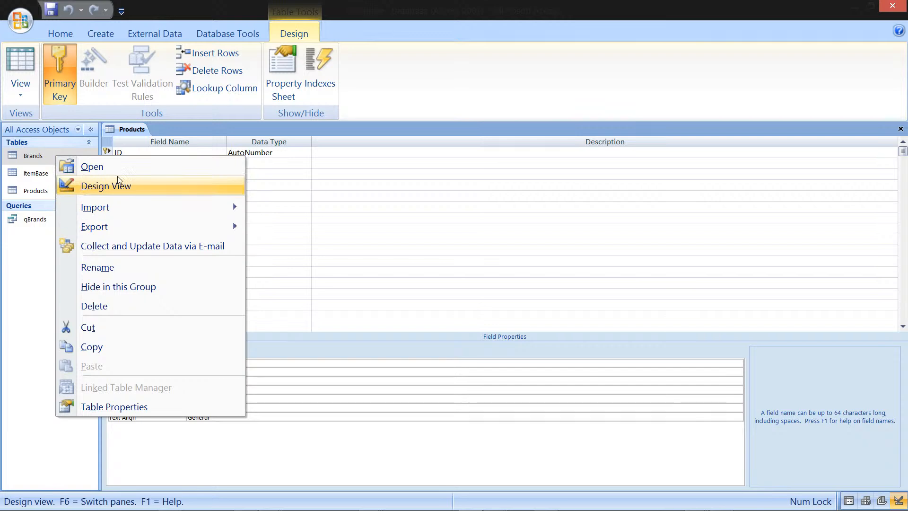
{"action": "left_click", "coordinate": [128, 186]}
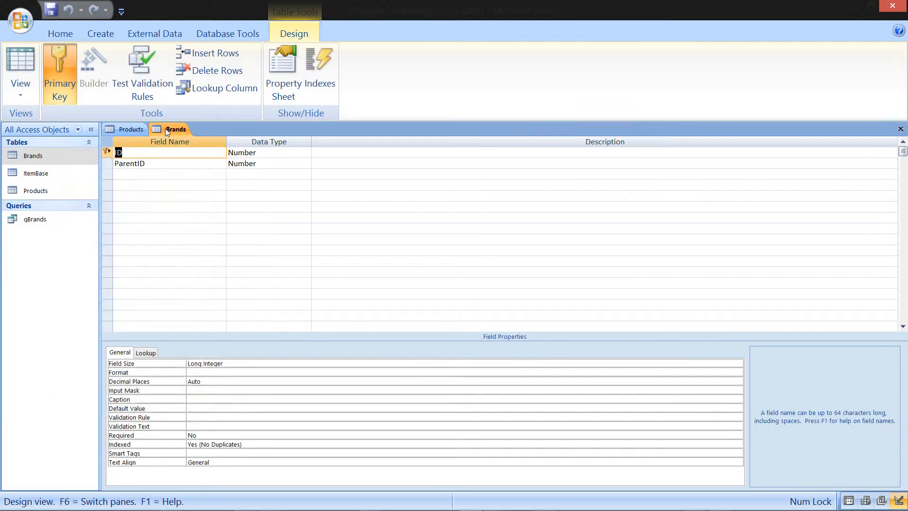
{"action": "left_click", "coordinate": [106, 149]}
{"action": "right_click", "coordinate": [107, 149]}
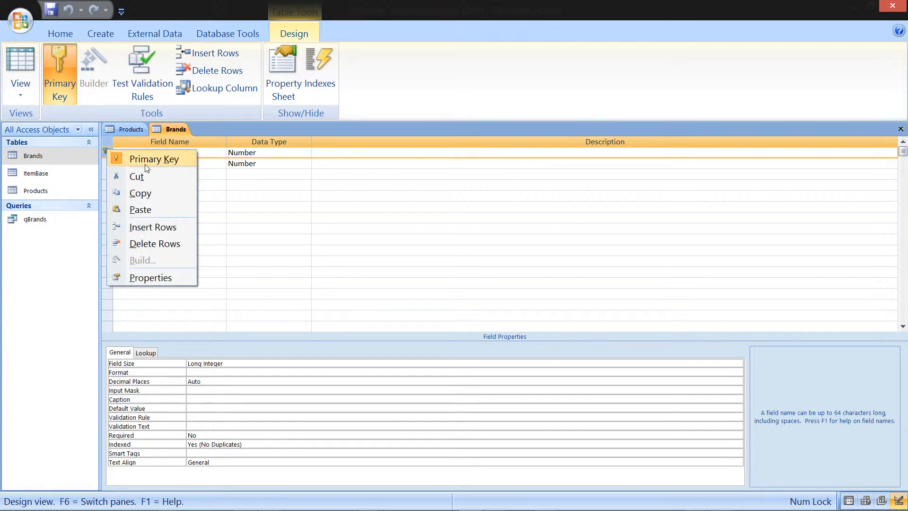
{"action": "left_click", "coordinate": [154, 193]}
Step: Paste the copied ID field over the Products table's ID field, accepting the primary key deletion, and make it the primary key again
{"action": "left_click", "coordinate": [135, 130]}
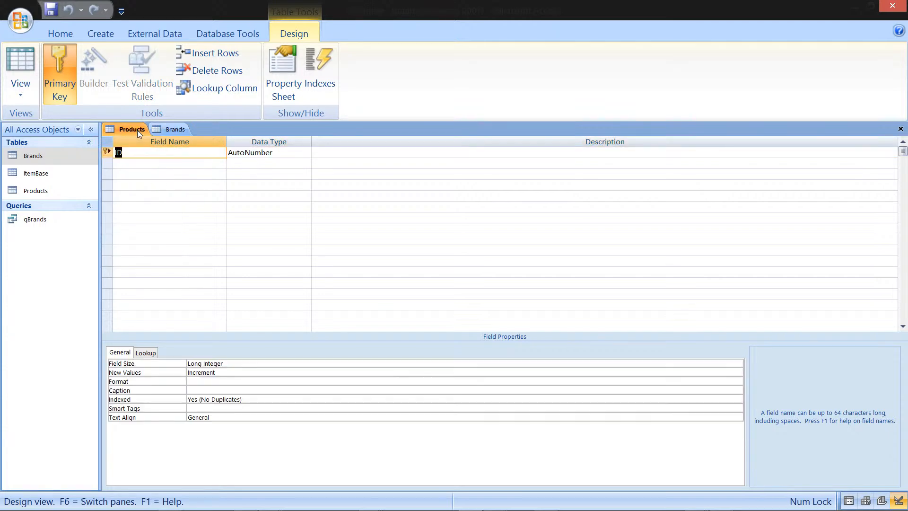
{"action": "left_click", "coordinate": [112, 153]}
{"action": "right_click", "coordinate": [111, 153]}
{"action": "left_click", "coordinate": [163, 210]}
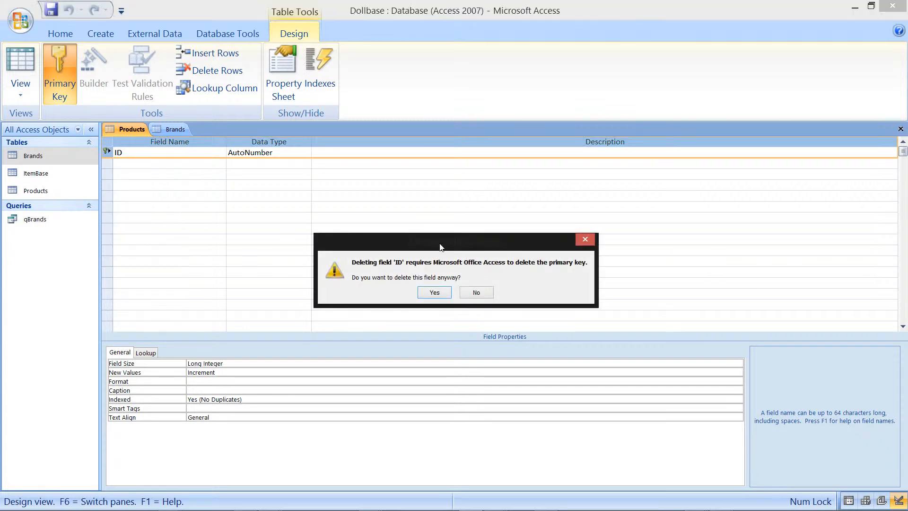
{"action": "left_click", "coordinate": [437, 293]}
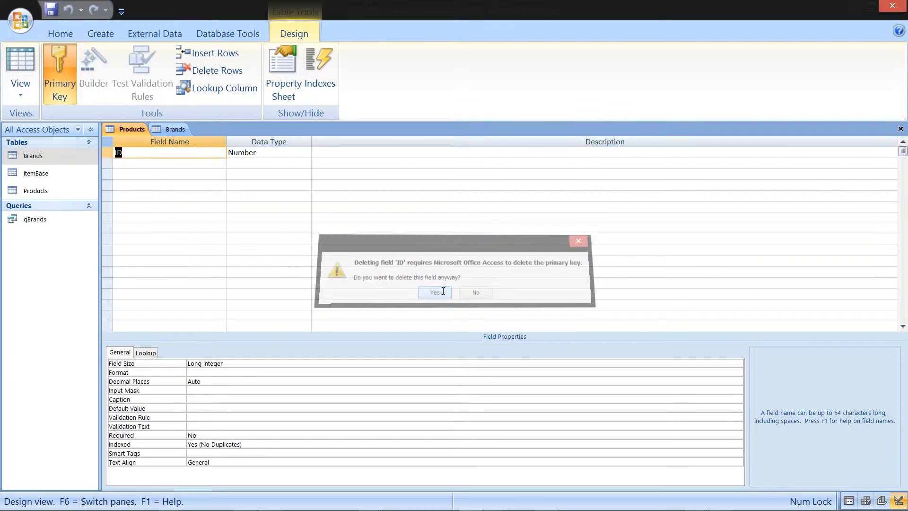
{"action": "left_click", "coordinate": [107, 149]}
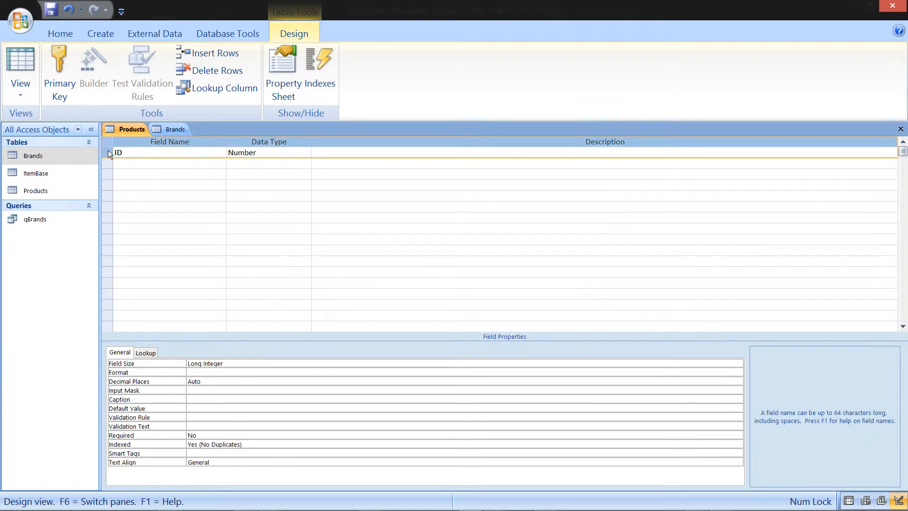
{"action": "left_click", "coordinate": [64, 72]}
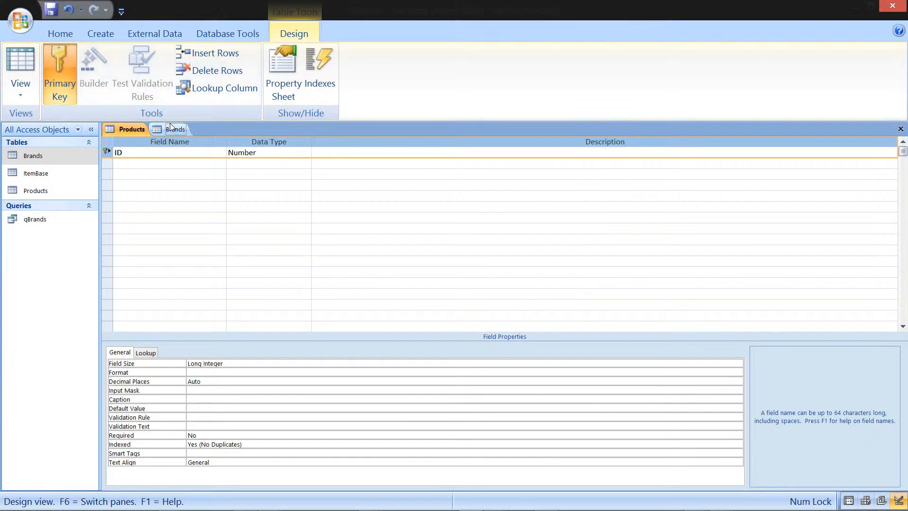
Step: Copy the Brands ParentID field and paste it twice into the Products table below ID
{"action": "left_click", "coordinate": [184, 132]}
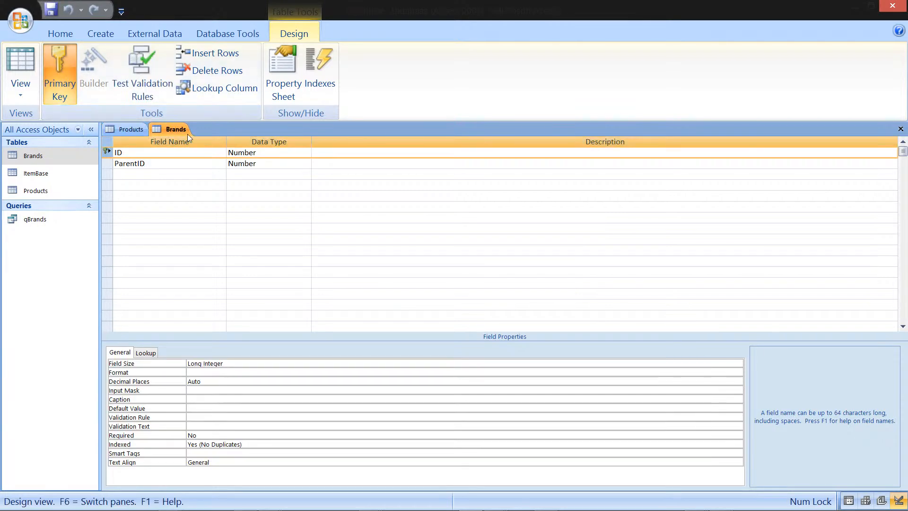
{"action": "left_click", "coordinate": [109, 164]}
{"action": "right_click", "coordinate": [109, 163]}
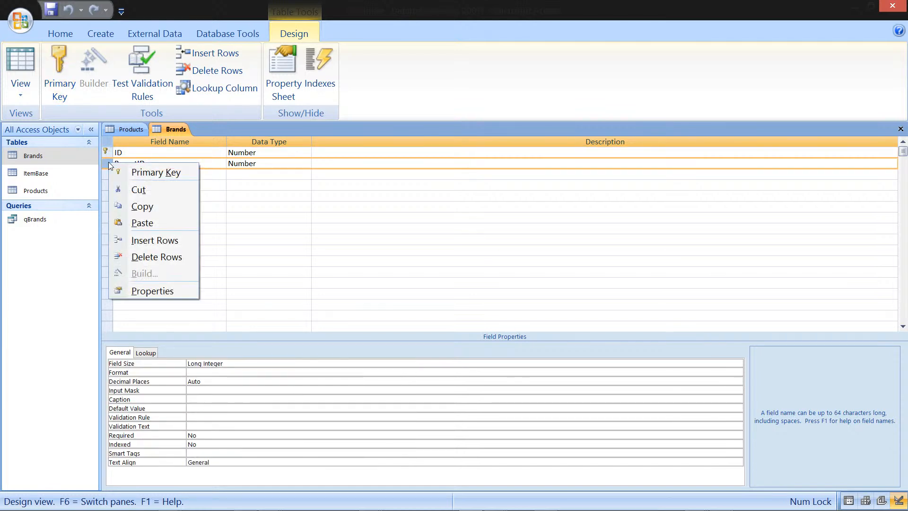
{"action": "left_click", "coordinate": [173, 210]}
{"action": "left_click", "coordinate": [129, 130]}
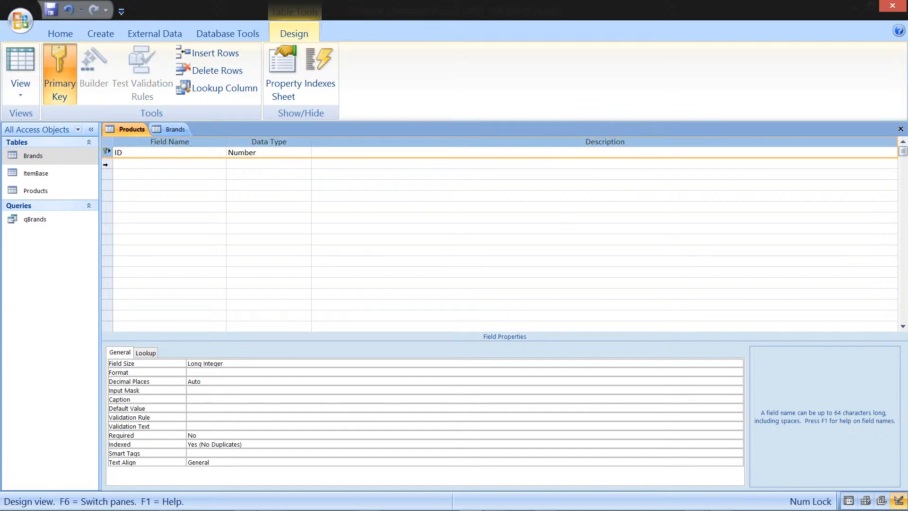
{"action": "right_click", "coordinate": [106, 173]}
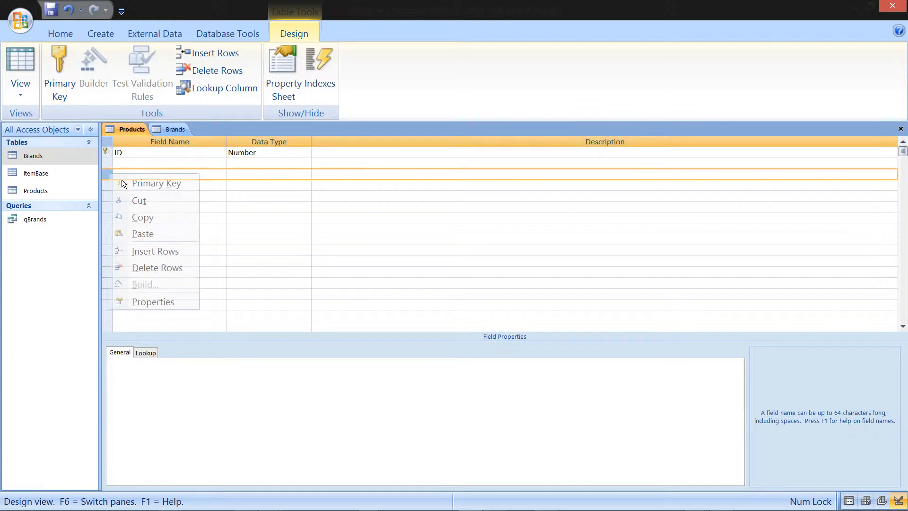
{"action": "left_click", "coordinate": [156, 228]}
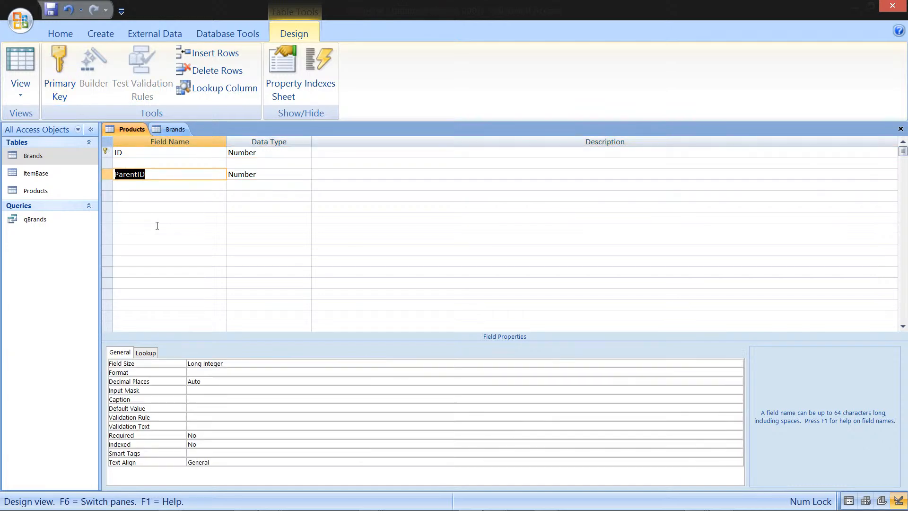
{"action": "left_click", "coordinate": [109, 182]}
{"action": "right_click", "coordinate": [109, 182]}
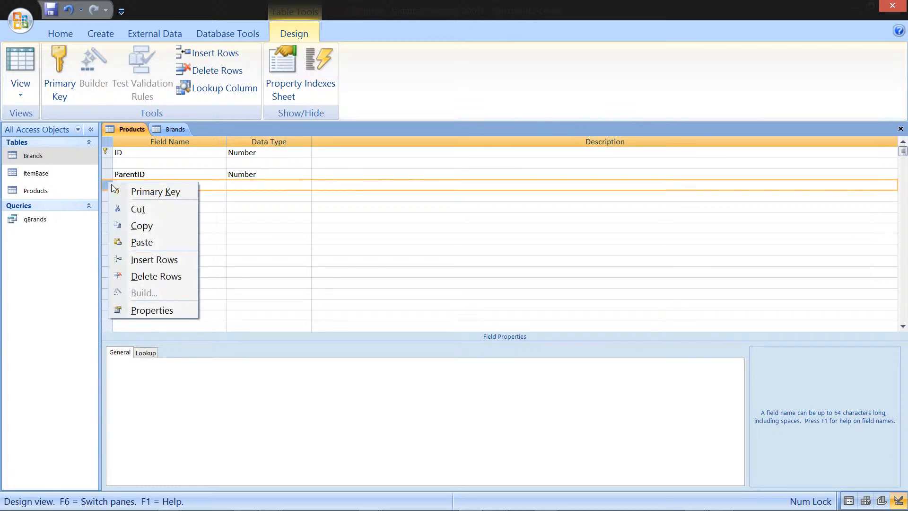
{"action": "left_click", "coordinate": [164, 238]}
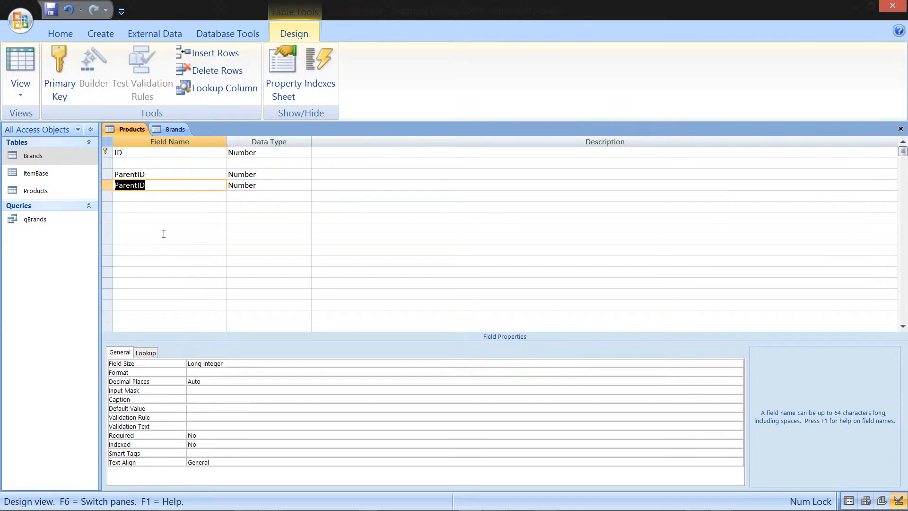
Step: Rename the two pasted fields to BrandID and ManufacturerID
{"action": "left_click", "coordinate": [134, 174]}
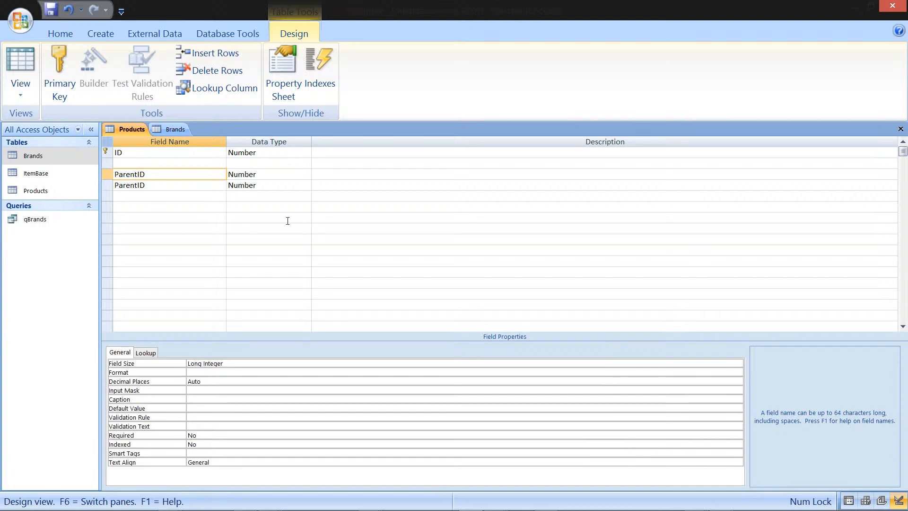
{"action": "key", "text": "BackSpace"}
{"action": "key", "text": "BackSpace"}
{"action": "key", "text": "BackSpace"}
{"action": "key", "text": "BackSpace"}
{"action": "key", "text": "BackSpace"}
{"action": "key", "text": "BackSpace"}
{"action": "type", "text": "Brqan"}
{"action": "key", "text": "BackSpace"}
{"action": "key", "text": "BackSpace"}
{"action": "key", "text": "BackSpace"}
{"action": "type", "text": "am"}
{"action": "key", "text": "BackSpace"}
{"action": "type", "text": "nd"}
{"action": "left_click_drag", "start_coordinate": [135, 185], "coordinate": [115, 185]}
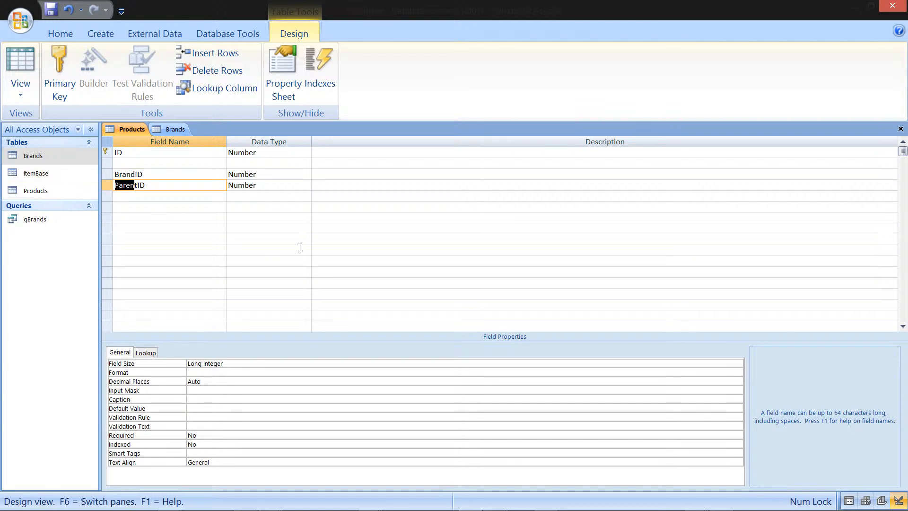
{"action": "type", "text": "Manufacturer"}
{"action": "key", "text": "Delete"}
Step: Insert a row below ID and add a Code field with Text data type
{"action": "left_click", "coordinate": [104, 164]}
{"action": "right_click", "coordinate": [104, 164]}
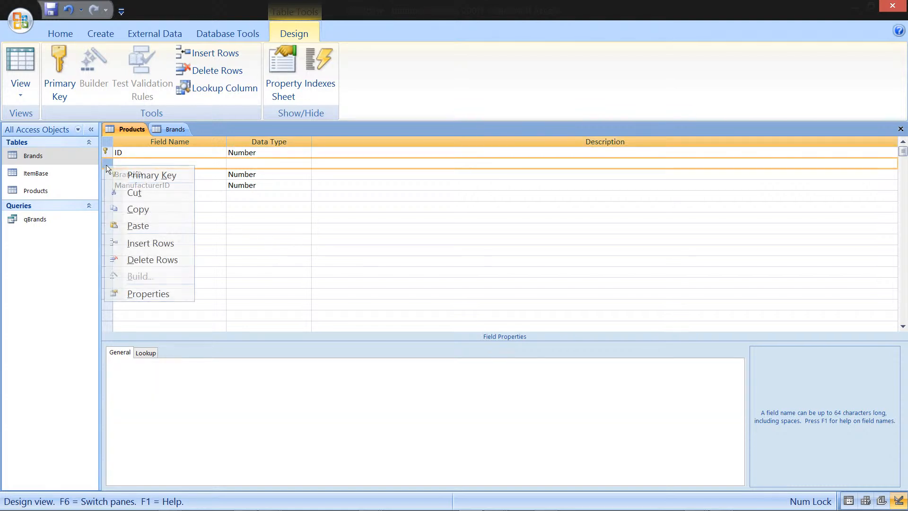
{"action": "left_click", "coordinate": [168, 247]}
{"action": "left_click", "coordinate": [169, 163]}
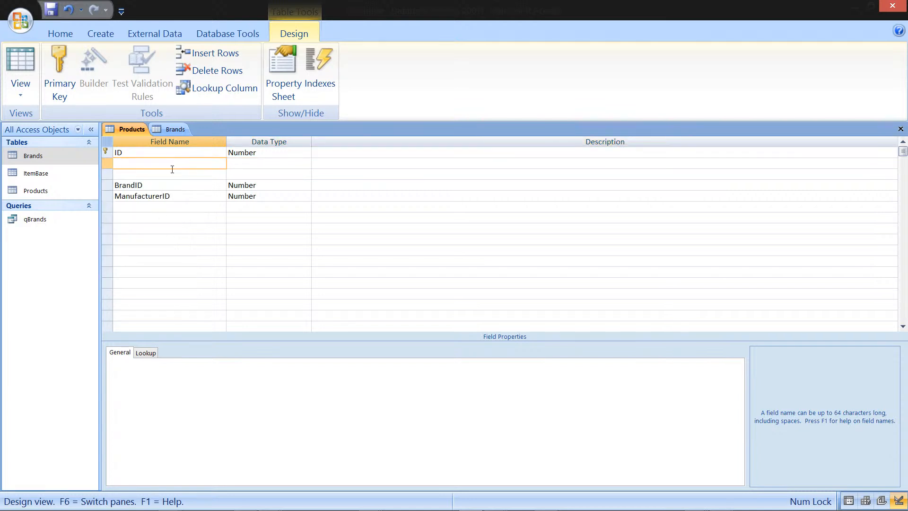
{"action": "type", "text": "Prod"}
{"action": "type", "text": "uct"}
{"action": "type", "text": "Code"}
{"action": "key", "text": "Left"}
{"action": "key", "text": "Left"}
{"action": "key", "text": "Left"}
{"action": "key", "text": "Left"}
{"action": "key", "text": "BackSpace"}
{"action": "key", "text": "BackSpace"}
{"action": "key", "text": "BackSpace"}
{"action": "key", "text": "BackSpace"}
{"action": "key", "text": "BackSpace"}
{"action": "key", "text": "BackSpace"}
{"action": "key", "text": "BackSpace"}
{"action": "key", "text": "Tab"}
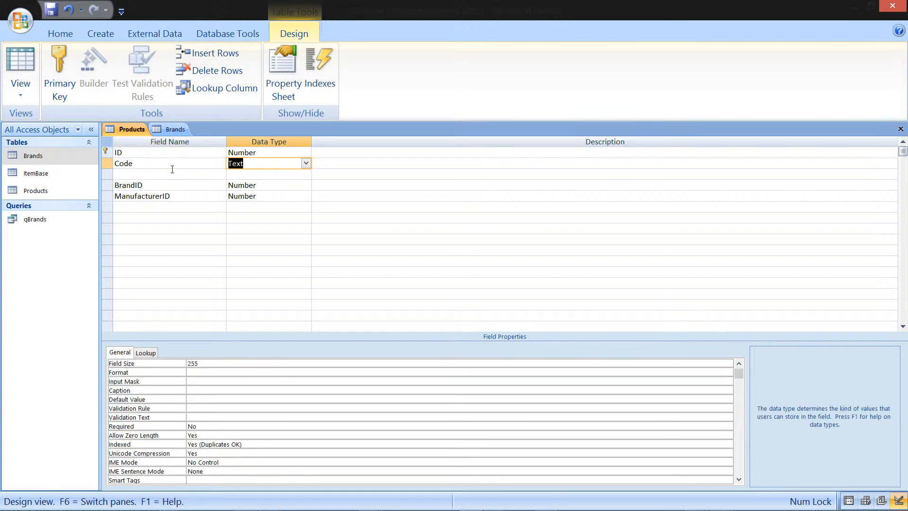
Step: Add a ReleaseDate field below Code with Date/Time data type
{"action": "key", "text": "Down"}
{"action": "key", "text": "Left"}
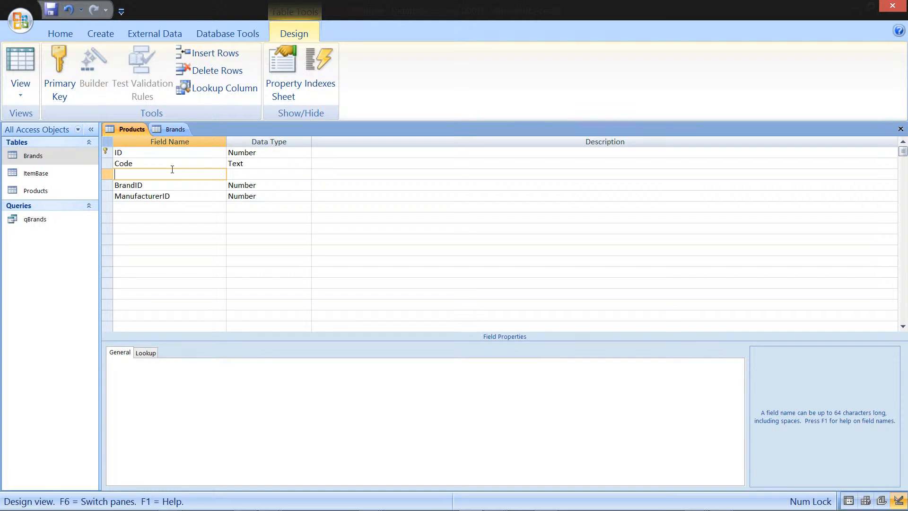
{"action": "type", "text": "ReleaseDate"}
{"action": "key", "text": "Tab"}
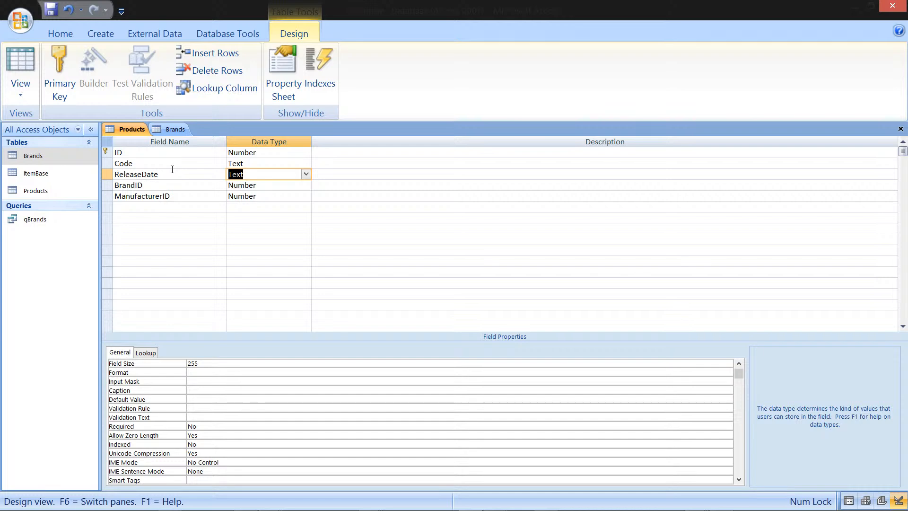
{"action": "type", "text": "date/Tim"}
{"action": "left_click", "coordinate": [107, 163]}
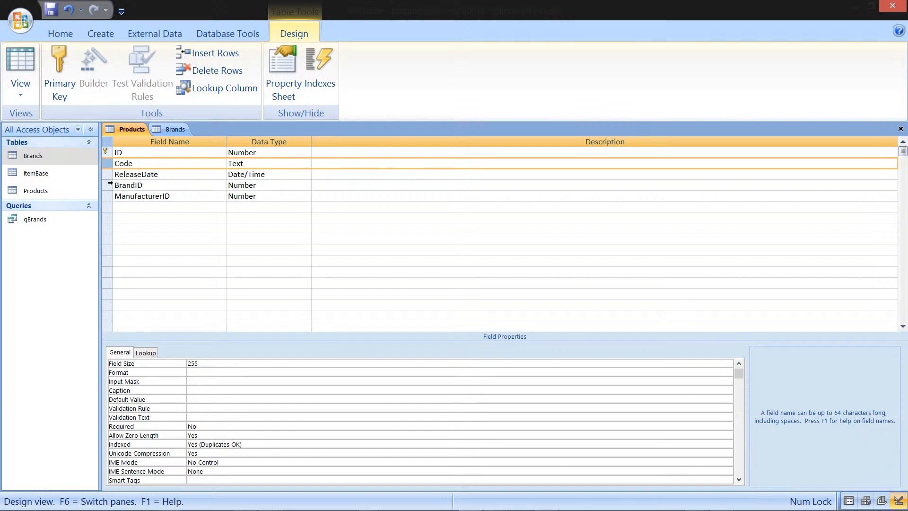
Step: Insert a CopyrightYear field with Text data type above ReleaseDate
{"action": "right_click", "coordinate": [108, 175]}
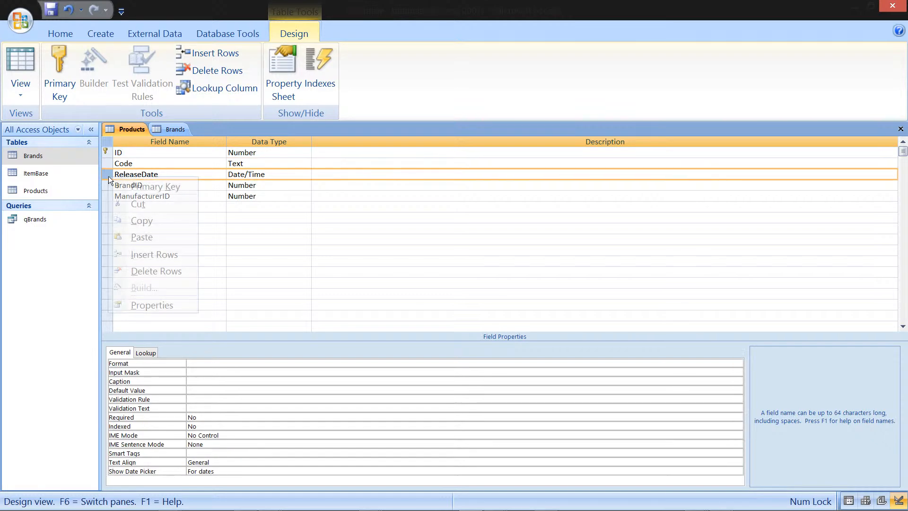
{"action": "left_click", "coordinate": [164, 257]}
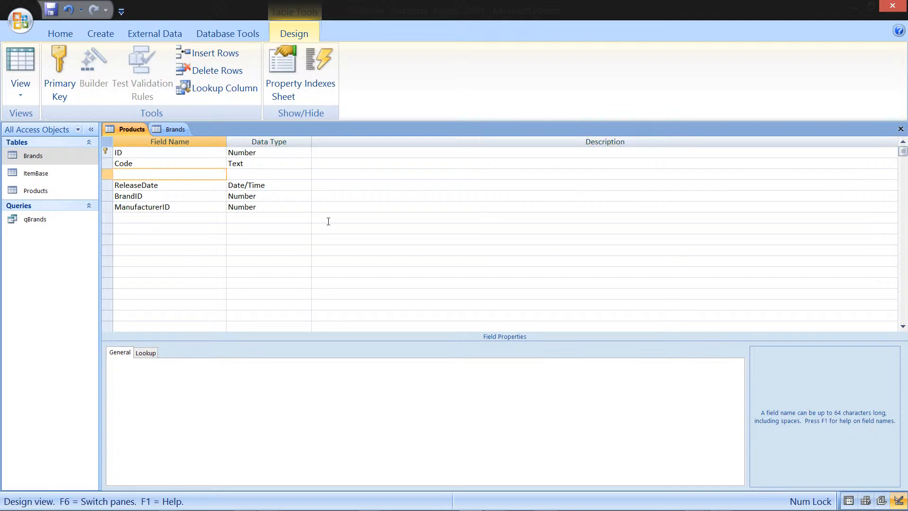
{"action": "type", "text": "CopyrightYear"}
{"action": "key", "text": "Tab"}
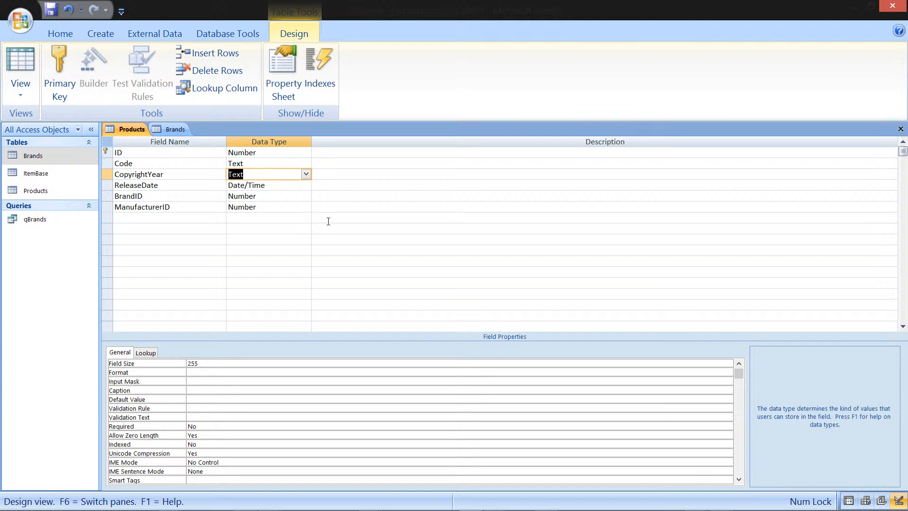
Step: Add an Edition field after ManufacturerID
{"action": "key", "text": "Down"}
{"action": "key", "text": "Left"}
{"action": "key", "text": "Up"}
{"action": "key", "text": "Down"}
{"action": "key", "text": "Down"}
{"action": "key", "text": "Down"}
{"action": "key", "text": "Up"}
{"action": "key", "text": "Up"}
{"action": "key", "text": "Up"}
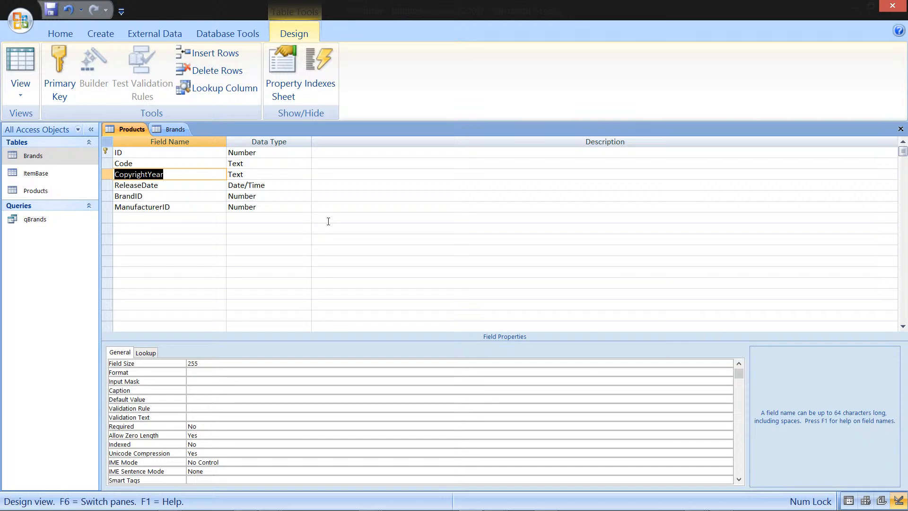
{"action": "key", "text": "Down"}
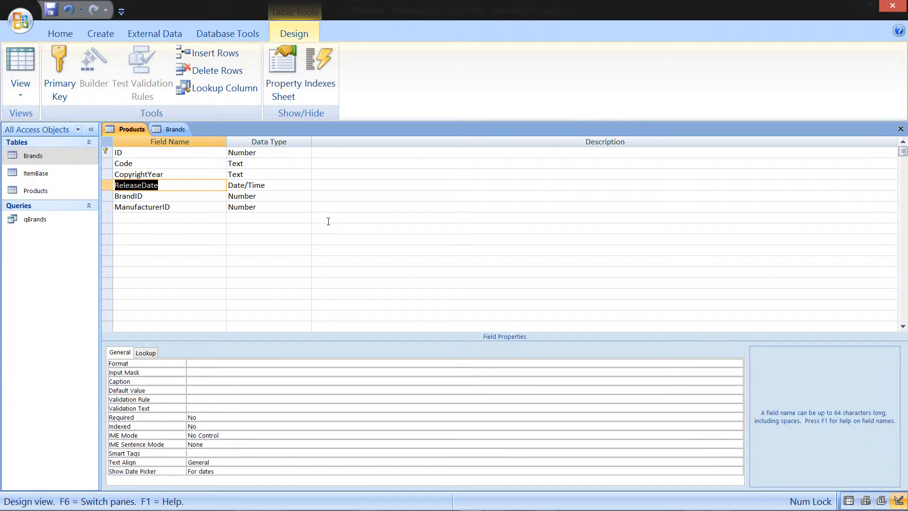
{"action": "key", "text": "Down"}
{"action": "key", "text": "Down"}
{"action": "key", "text": "Down"}
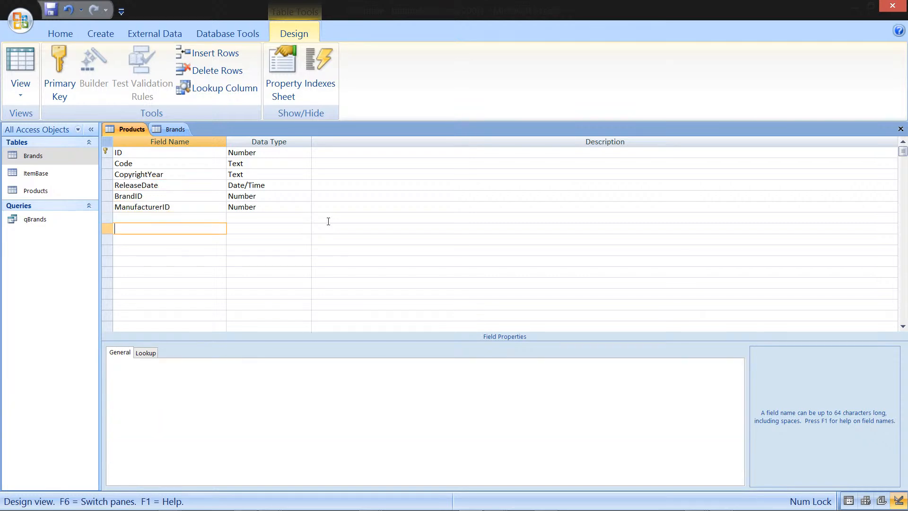
{"action": "type", "text": "Edition"}
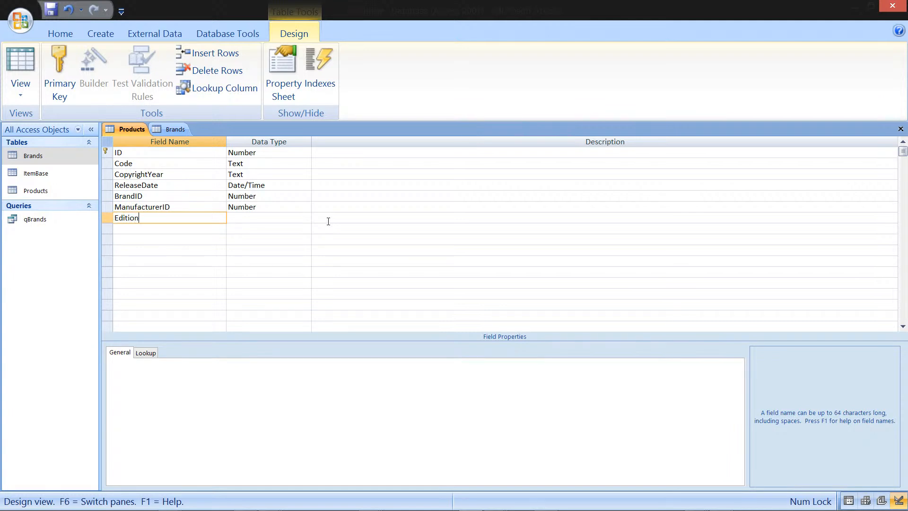
Step: Set the Edition field's data type to Number
{"action": "key", "text": "Tab"}
{"action": "type", "text": "tal"}
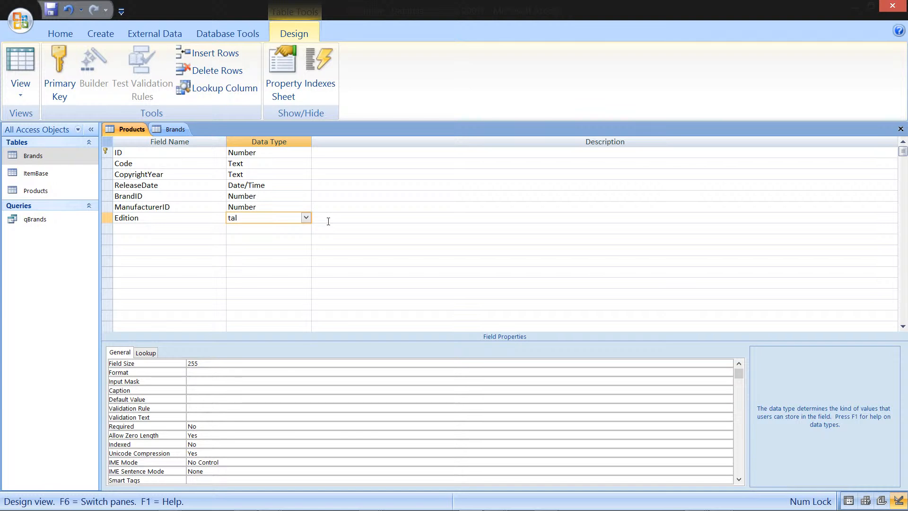
{"action": "key", "text": "Return"}
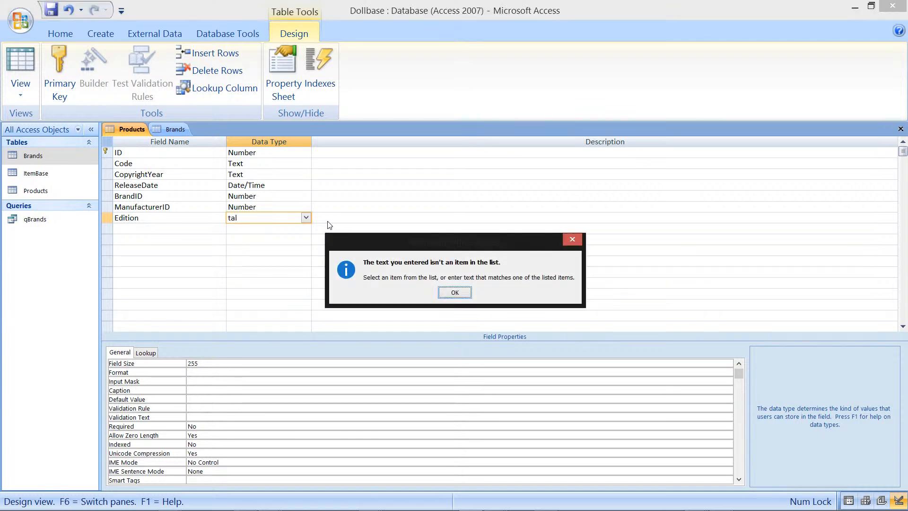
{"action": "key", "text": "Return"}
{"action": "key", "text": "Down"}
{"action": "key", "text": "Down"}
{"action": "key", "text": "Down"}
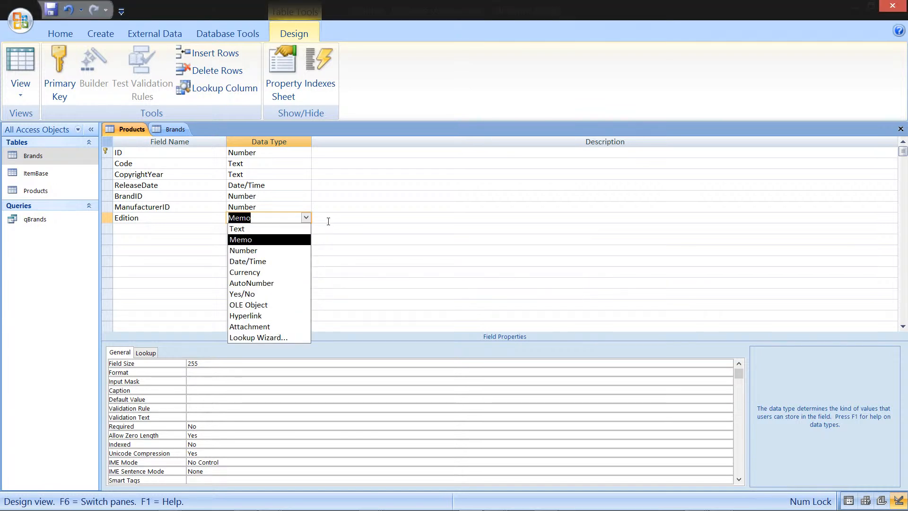
{"action": "key", "text": "Return"}
{"action": "key", "text": "Down"}
{"action": "key", "text": "Left"}
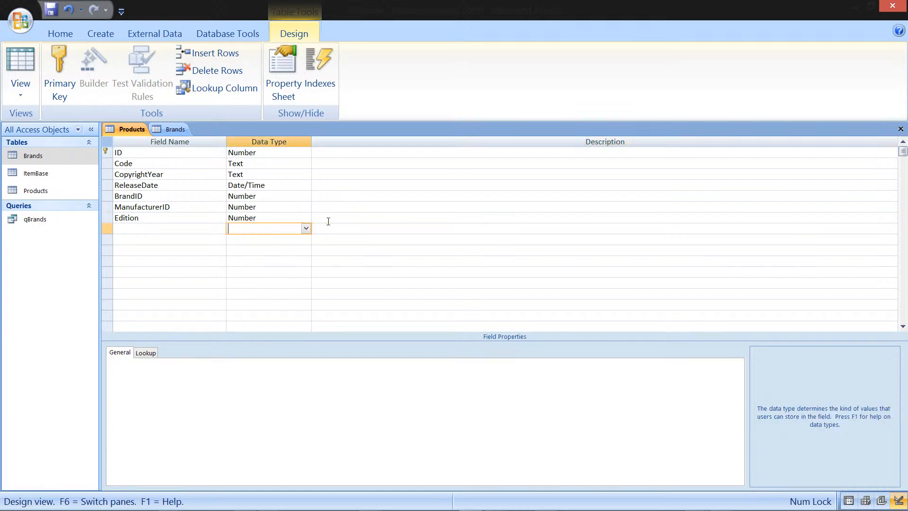
{"action": "key", "text": "Left"}
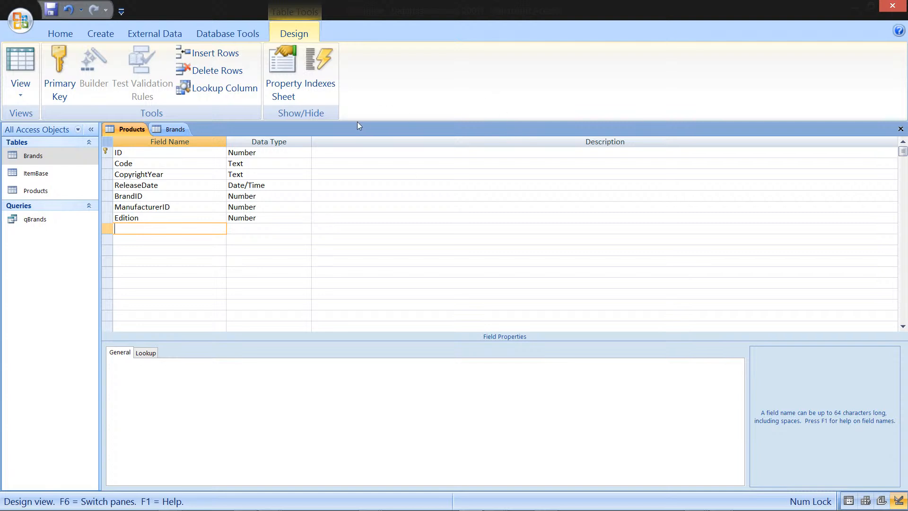
Step: Close the Products table design, saving the changes
{"action": "right_click", "coordinate": [134, 130]}
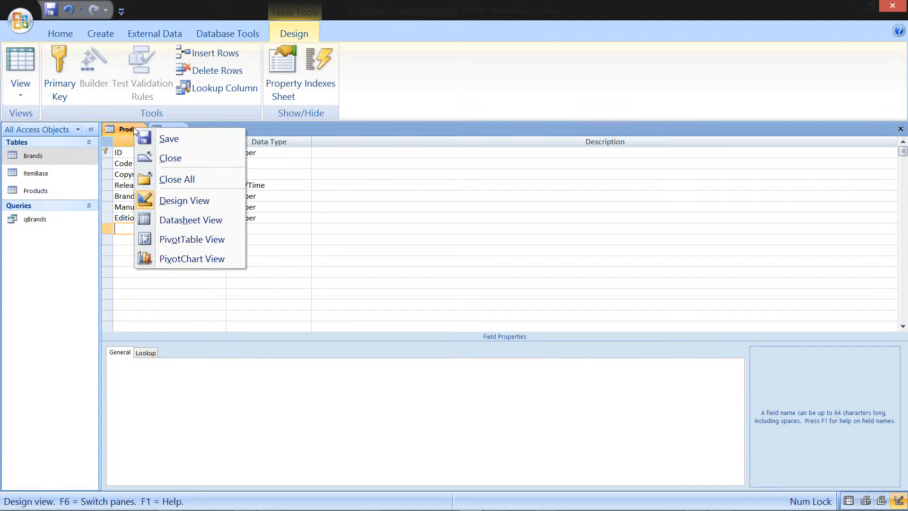
{"action": "left_click", "coordinate": [189, 159]}
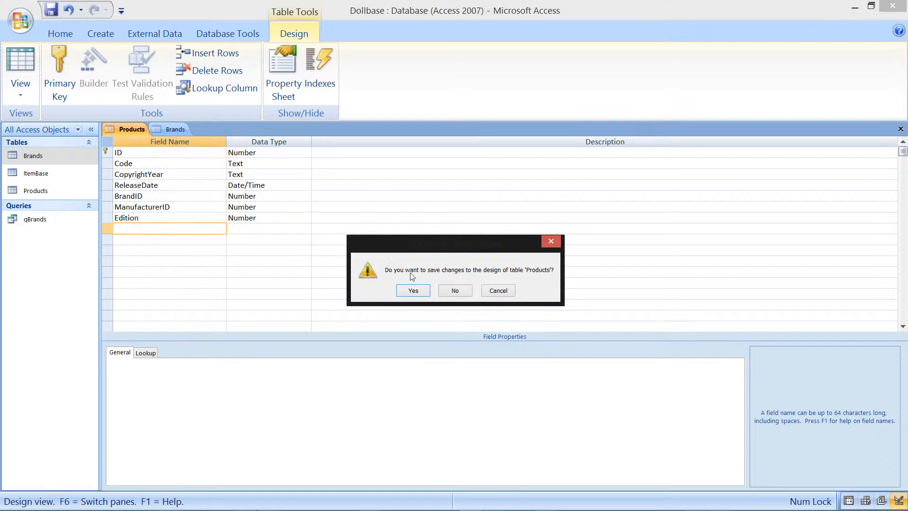
{"action": "left_click", "coordinate": [414, 290]}
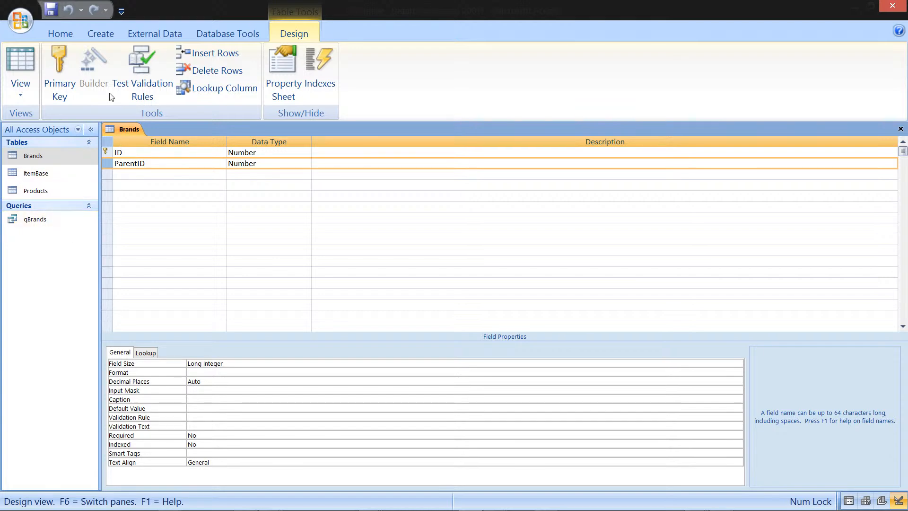
Step: Create a new query design with the ItemBase and Products tables, joining ItemBase ID to Products ID
{"action": "left_click", "coordinate": [72, 35]}
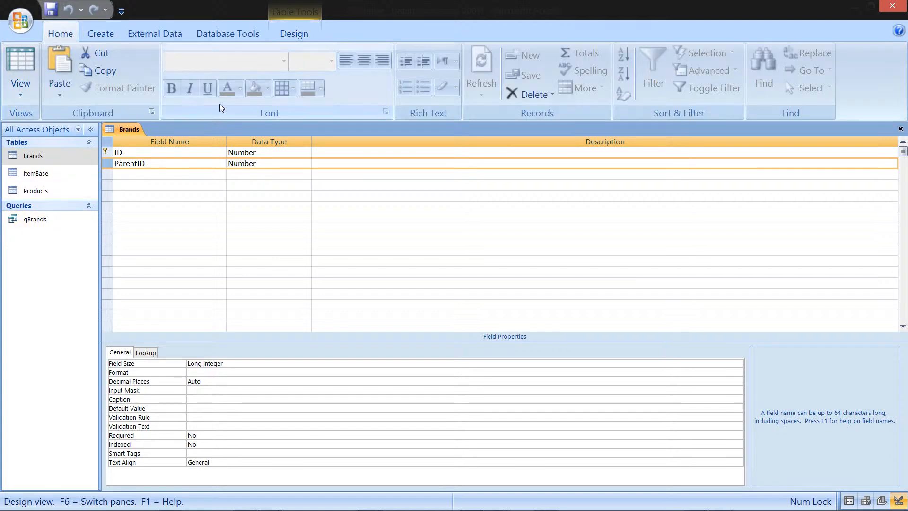
{"action": "left_click", "coordinate": [99, 34]}
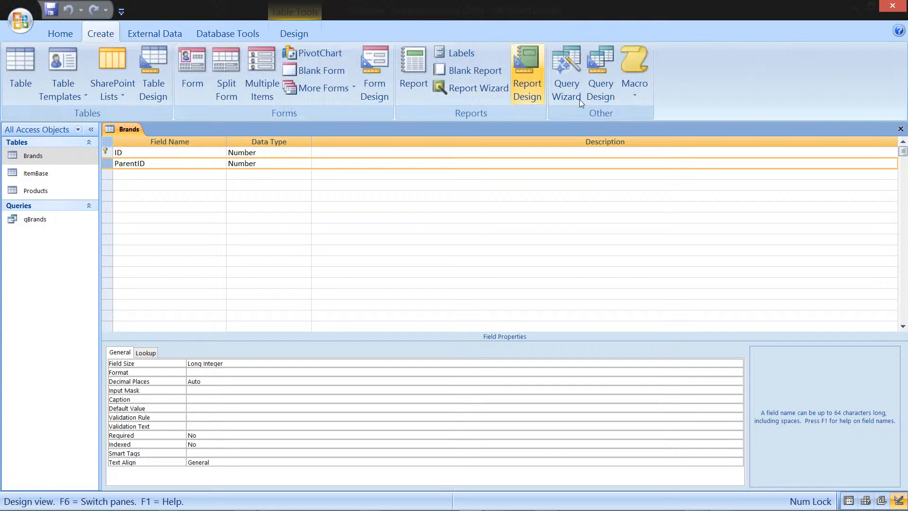
{"action": "left_click", "coordinate": [606, 62]}
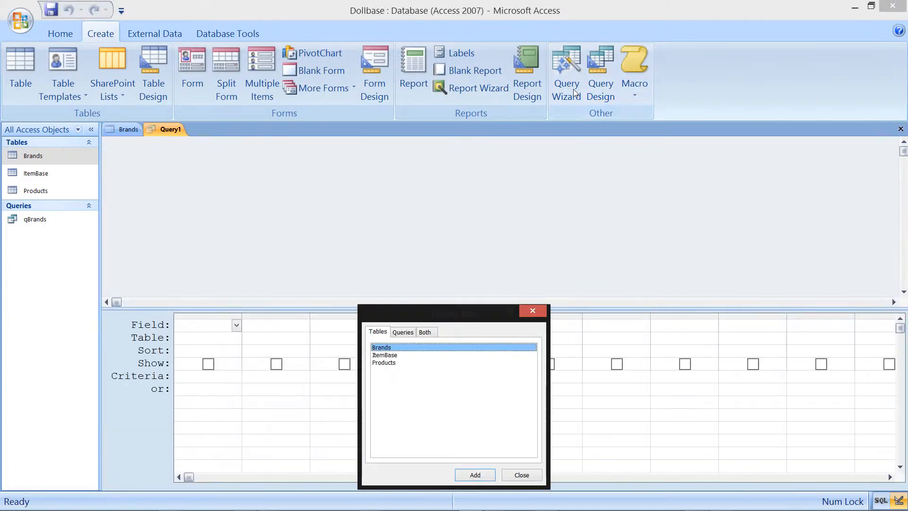
{"action": "left_click", "coordinate": [405, 354]}
{"action": "left_click", "coordinate": [490, 476]}
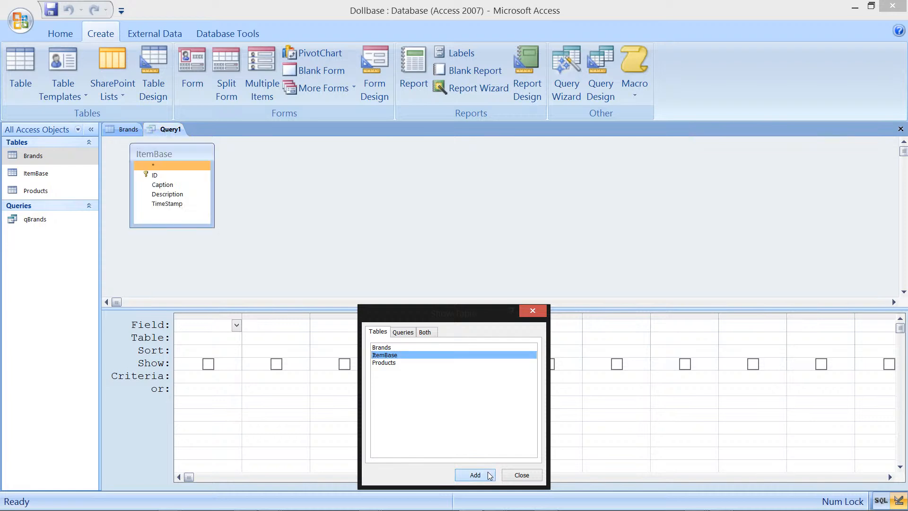
{"action": "left_click", "coordinate": [396, 364]}
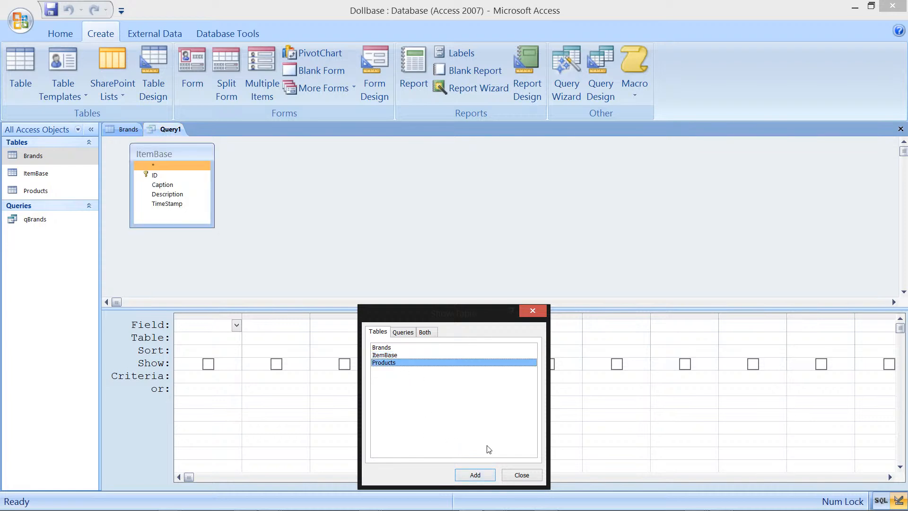
{"action": "left_click", "coordinate": [483, 473]}
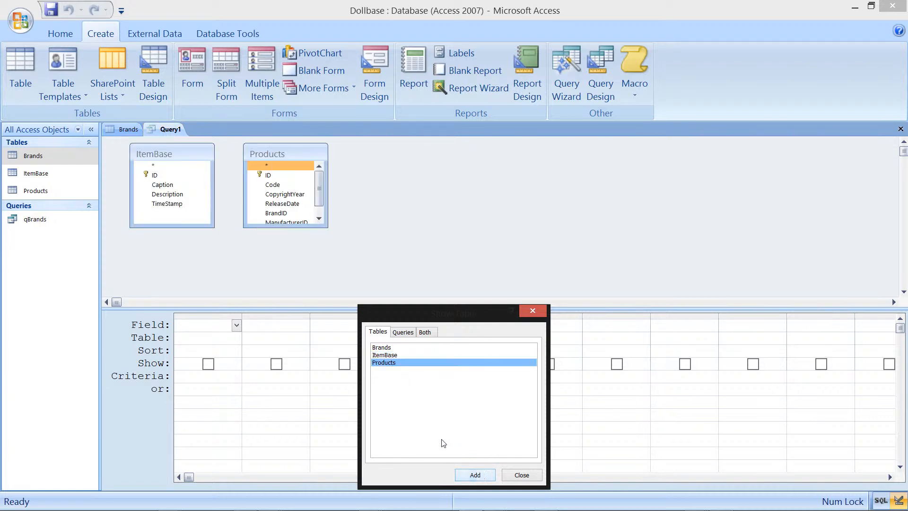
{"action": "left_click", "coordinate": [533, 311]}
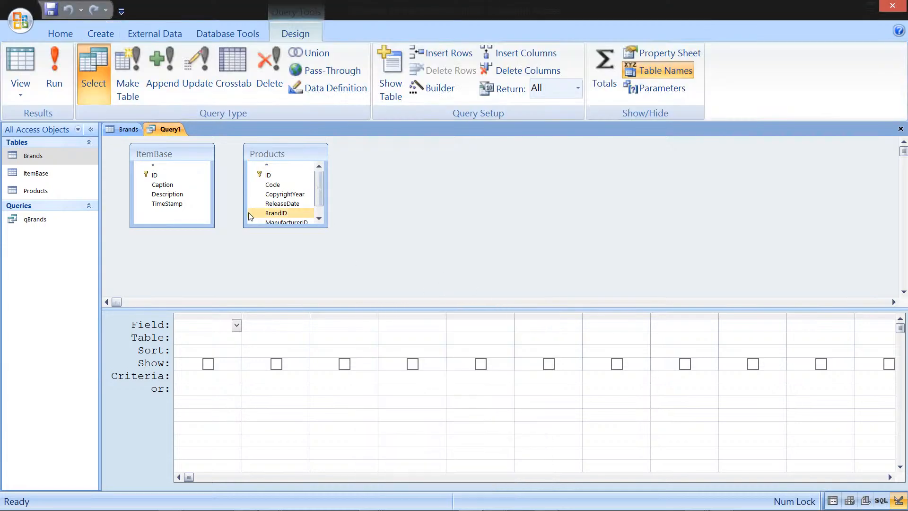
{"action": "left_click", "coordinate": [170, 175]}
{"action": "left_click_drag", "start_coordinate": [169, 176], "coordinate": [282, 181]}
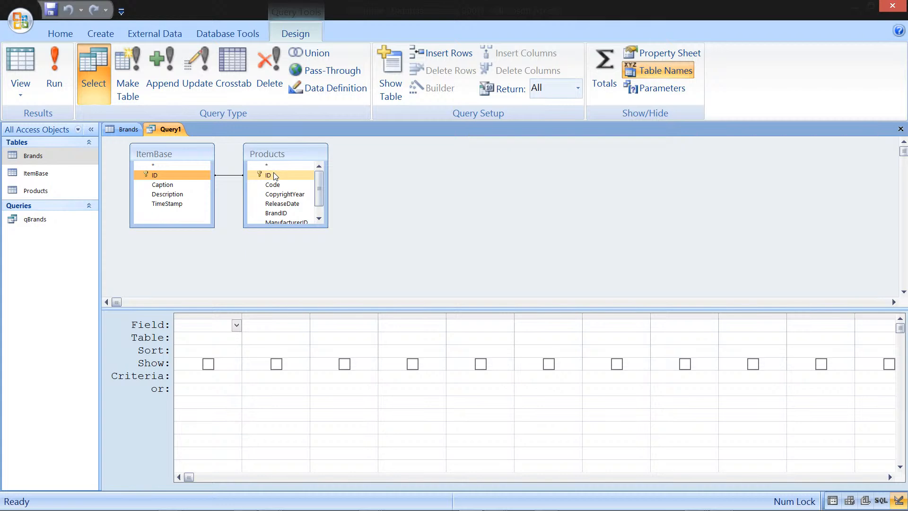
Step: Add the Products fields ID, Code, CopyrightYear, ReleaseDate, BrandID, ManufacturerID and Edition to the query grid
{"action": "left_click_drag", "start_coordinate": [277, 172], "coordinate": [204, 326]}
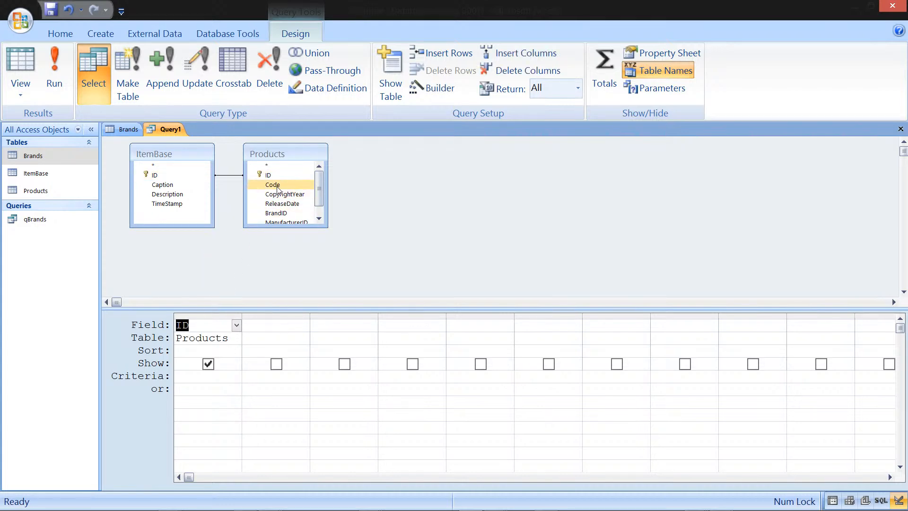
{"action": "left_click_drag", "start_coordinate": [278, 188], "coordinate": [330, 332]}
{"action": "left_click_drag", "start_coordinate": [302, 190], "coordinate": [396, 334]}
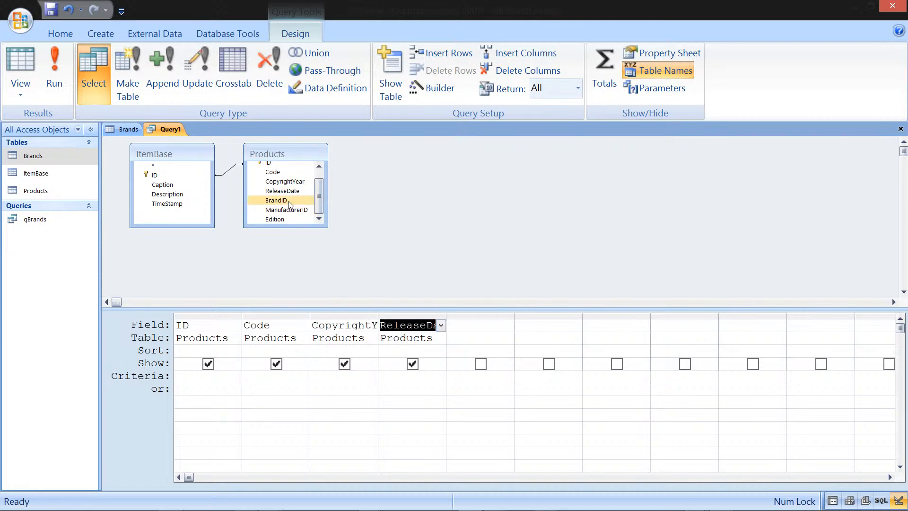
{"action": "left_click_drag", "start_coordinate": [290, 203], "coordinate": [478, 326]}
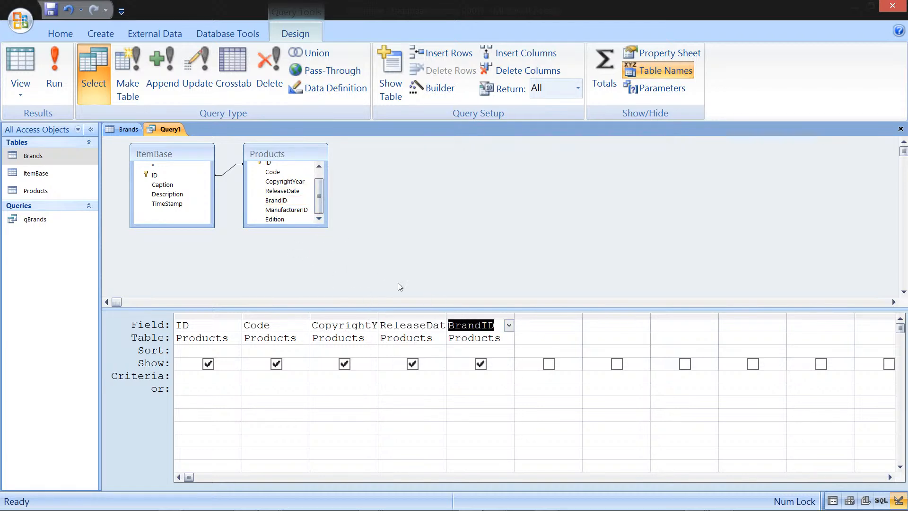
{"action": "left_click_drag", "start_coordinate": [297, 216], "coordinate": [558, 336]}
{"action": "left_click", "coordinate": [278, 221]}
{"action": "left_click_drag", "start_coordinate": [278, 225], "coordinate": [612, 336]}
{"action": "left_click", "coordinate": [304, 210]}
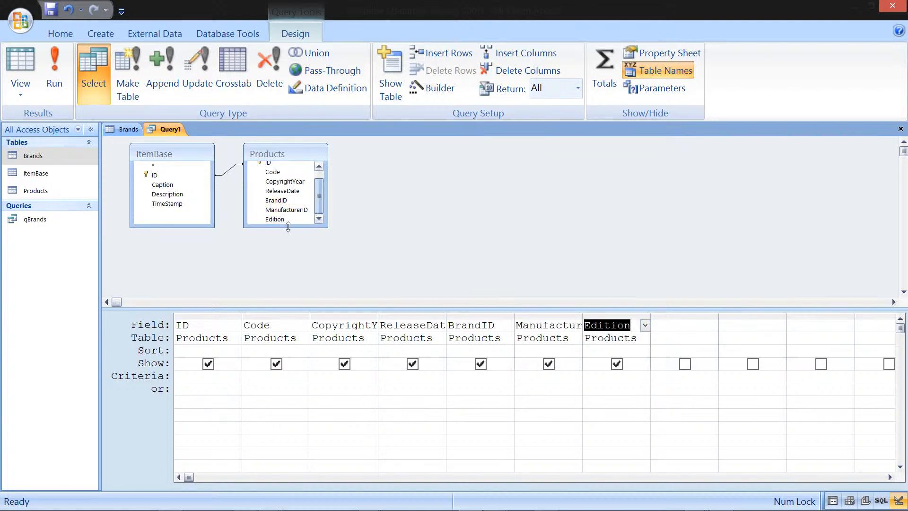
Step: Add ItemBase's Description, TimeStamp and Caption fields to the grid, removing the blank column and placing Caption second
{"action": "left_click_drag", "start_coordinate": [178, 204], "coordinate": [754, 330]}
{"action": "left_click_drag", "start_coordinate": [179, 194], "coordinate": [678, 327]}
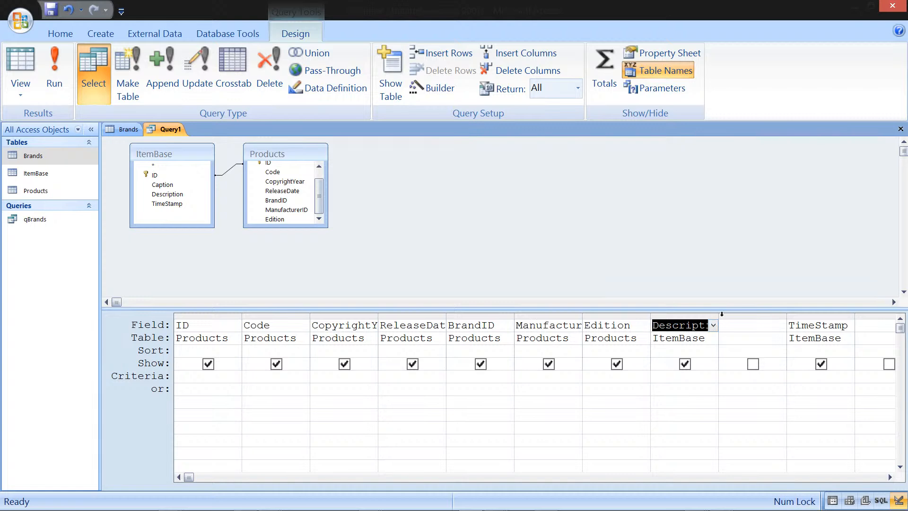
{"action": "left_click", "coordinate": [746, 315]}
{"action": "right_click", "coordinate": [746, 316]}
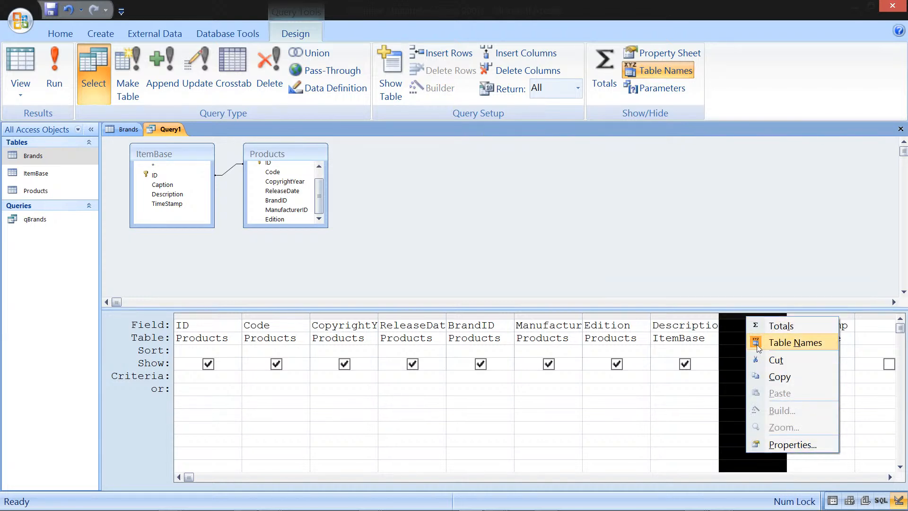
{"action": "left_click", "coordinate": [709, 317]}
{"action": "left_click", "coordinate": [752, 315]}
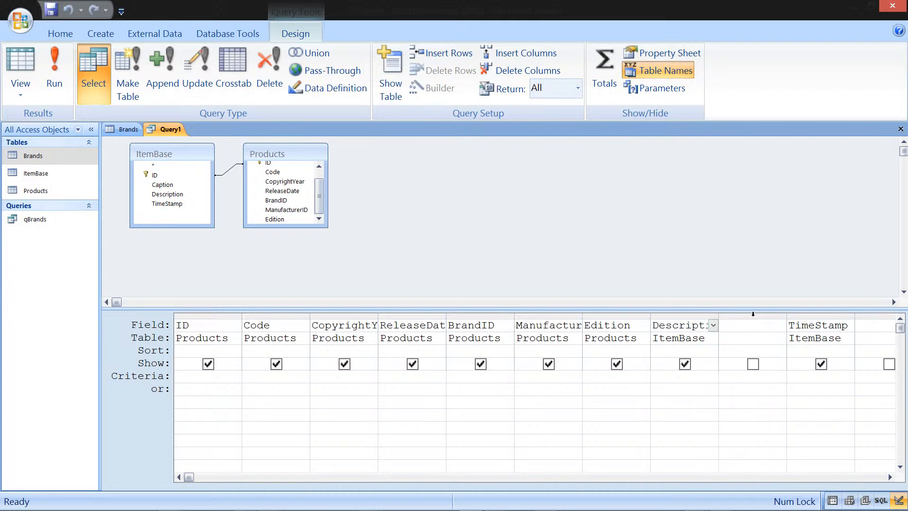
{"action": "left_click", "coordinate": [753, 315]}
{"action": "key", "text": "Delete"}
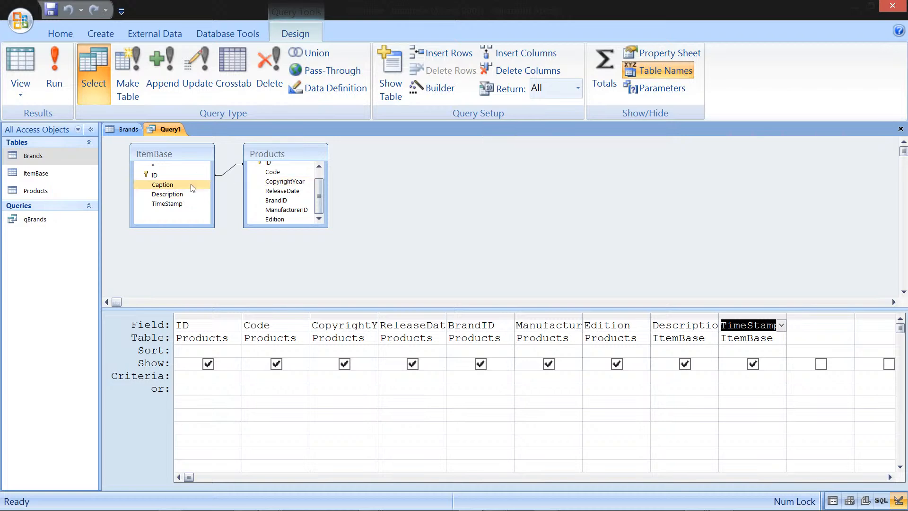
{"action": "left_click_drag", "start_coordinate": [176, 187], "coordinate": [263, 325]}
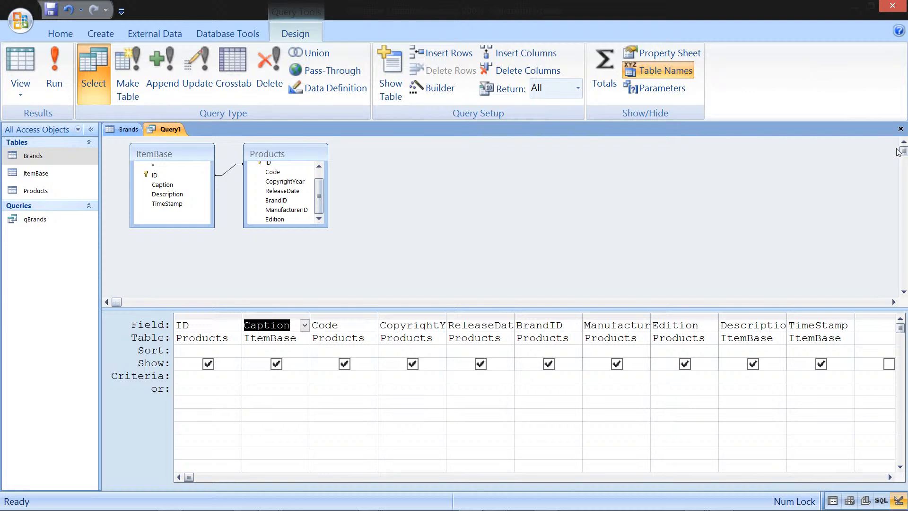
Step: Close the query and save it as qProducts
{"action": "left_click", "coordinate": [898, 130]}
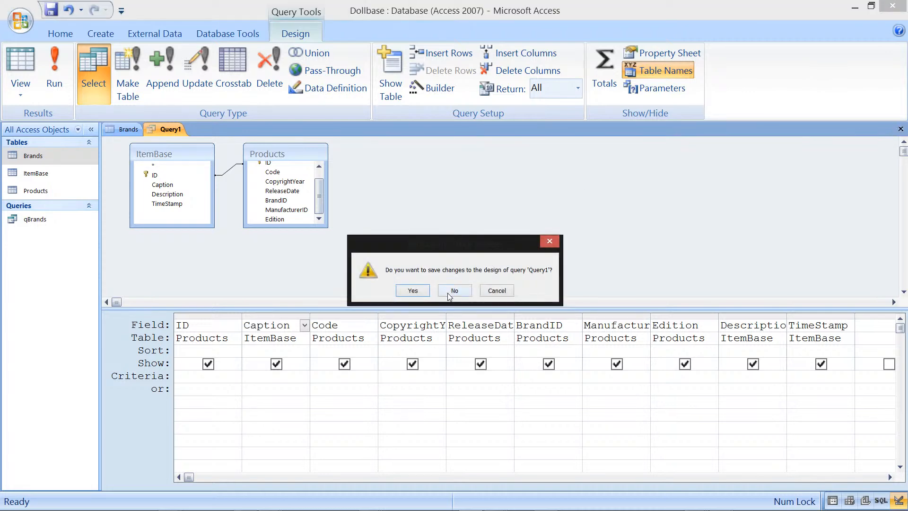
{"action": "left_click", "coordinate": [413, 291]}
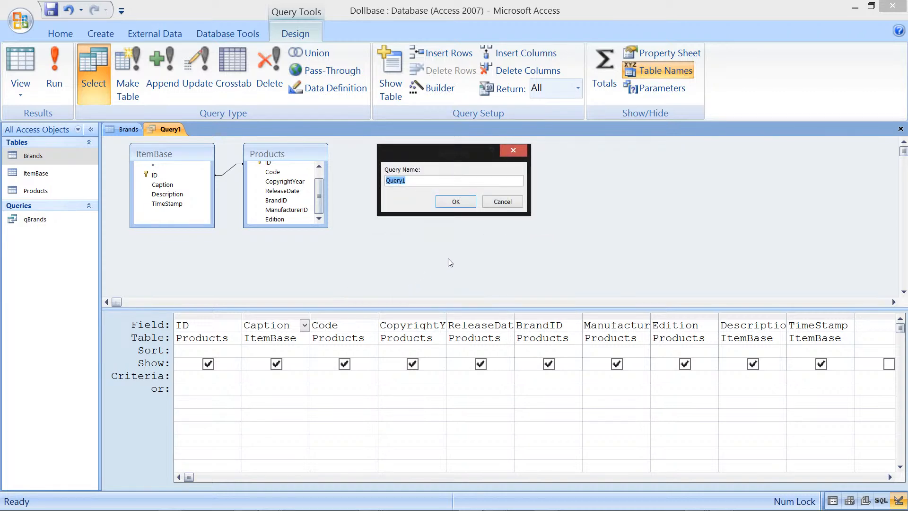
{"action": "type", "text": "qProducts"}
{"action": "left_click", "coordinate": [457, 202]}
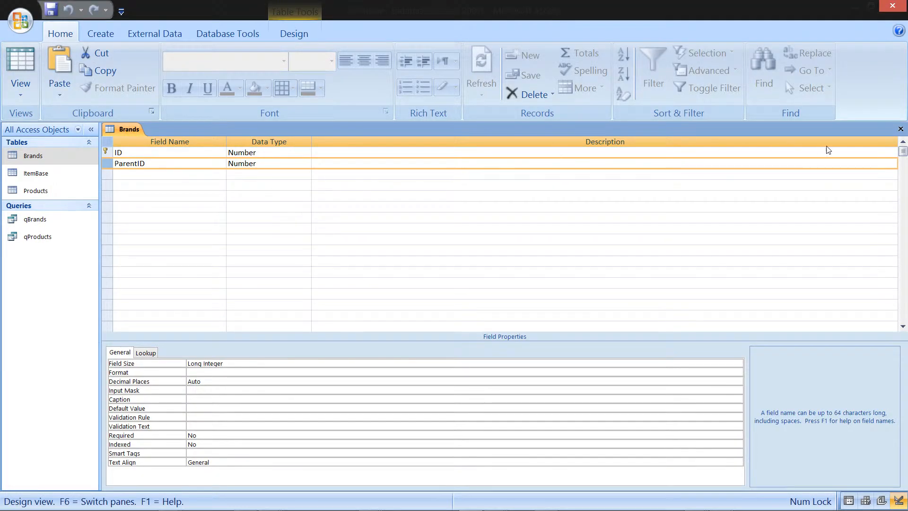
Step: Close the Brands design, open qProducts and start a new record with the caption Summer
{"action": "left_click", "coordinate": [901, 129]}
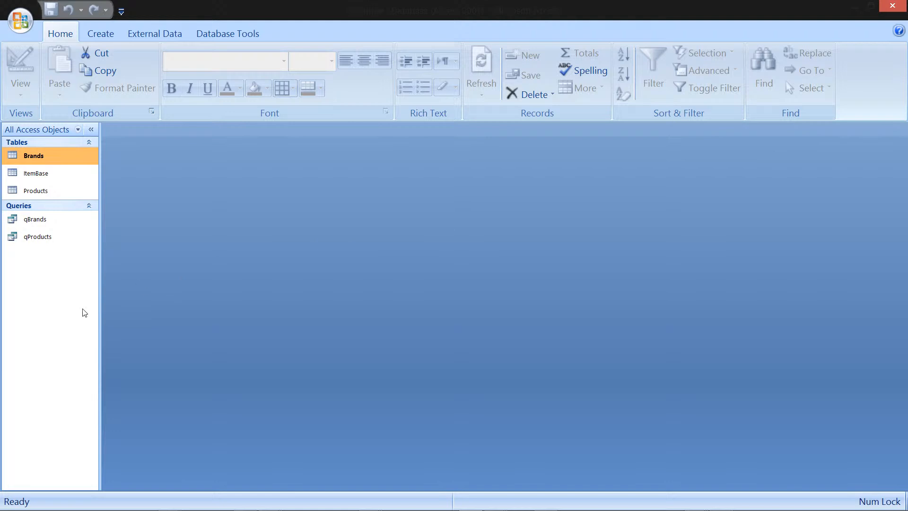
{"action": "double_click", "coordinate": [53, 238]}
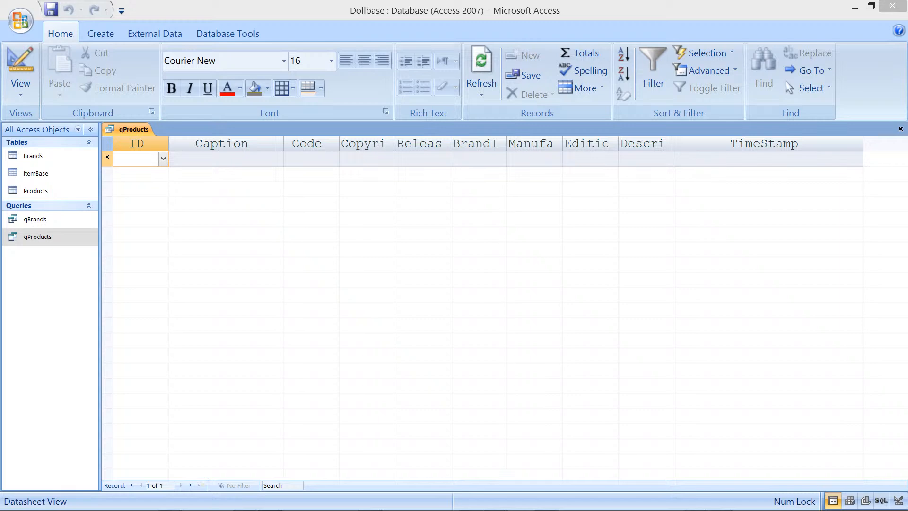
{"action": "left_click", "coordinate": [243, 157]}
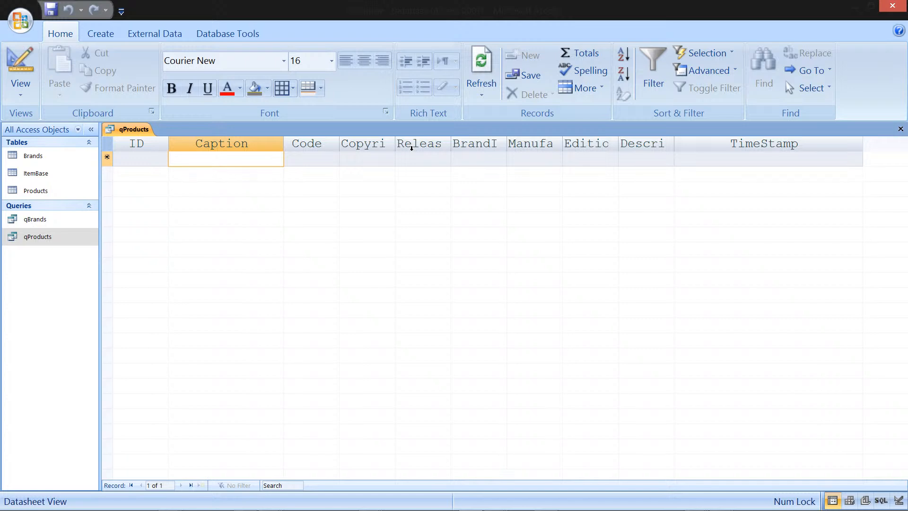
{"action": "type", "text": "SUmme"}
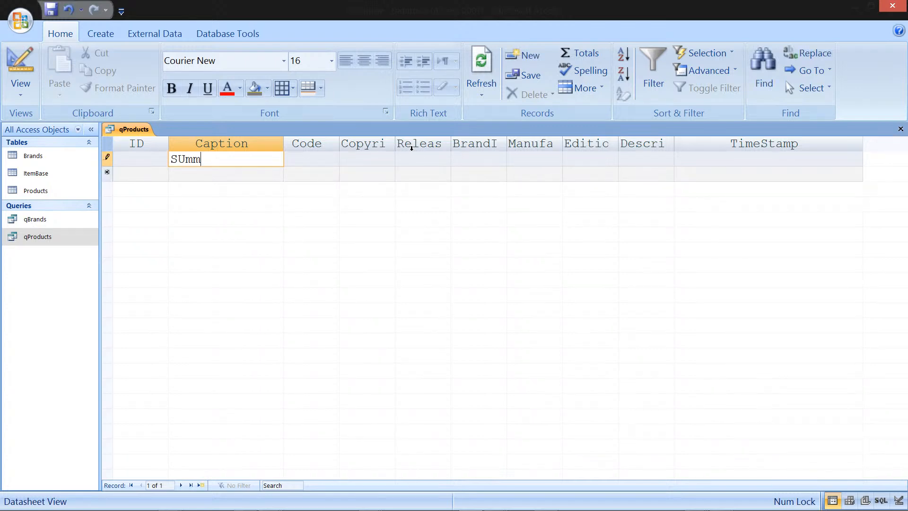
{"action": "key", "text": "BackSpace"}
{"action": "key", "text": "BackSpace"}
{"action": "key", "text": "BackSpace"}
{"action": "key", "text": "BackSpace"}
{"action": "type", "text": "ummer"}
{"action": "key", "text": "Tab"}
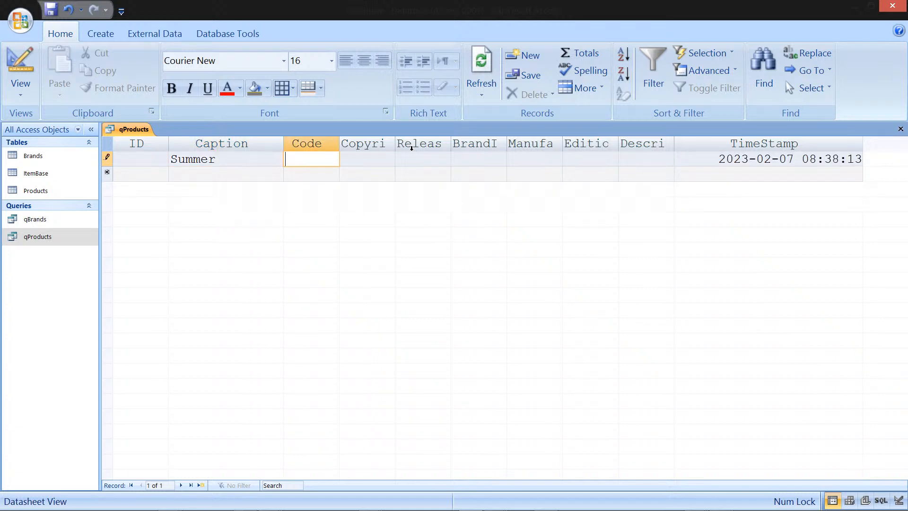
Step: Set the new record's BrandID to barbie
{"action": "key", "text": "Tab"}
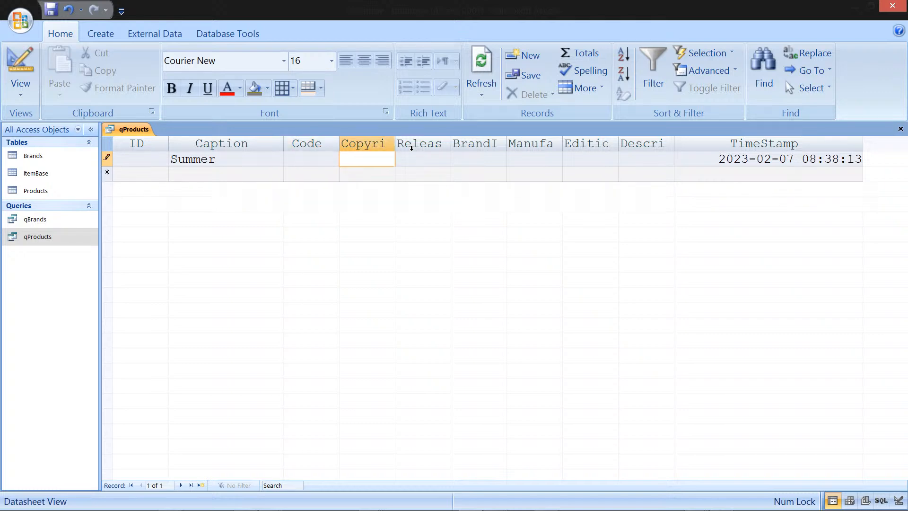
{"action": "key", "text": "Tab"}
Step: Set the Summer record's Manufacturer to Mattel and save the record
{"action": "key", "text": "Tab"}
{"action": "type", "text": "B"}
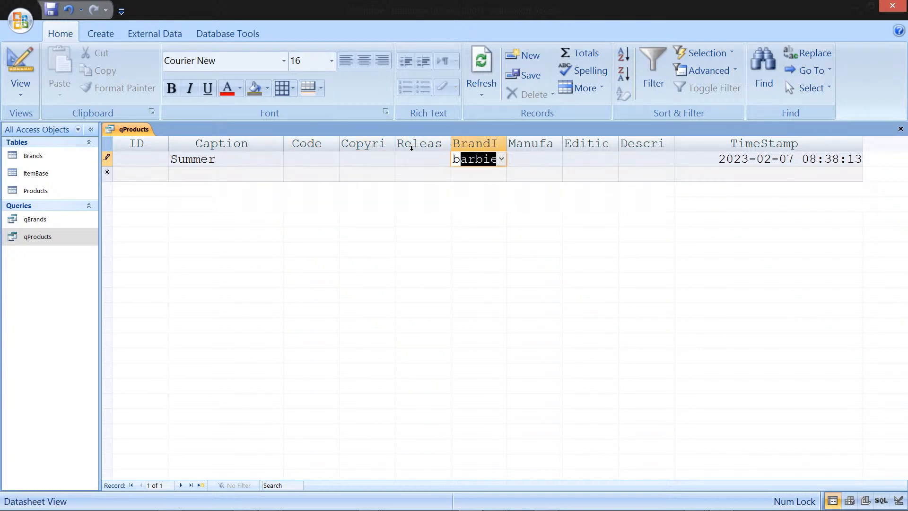
{"action": "key", "text": "Tab"}
{"action": "type", "text": "matt"}
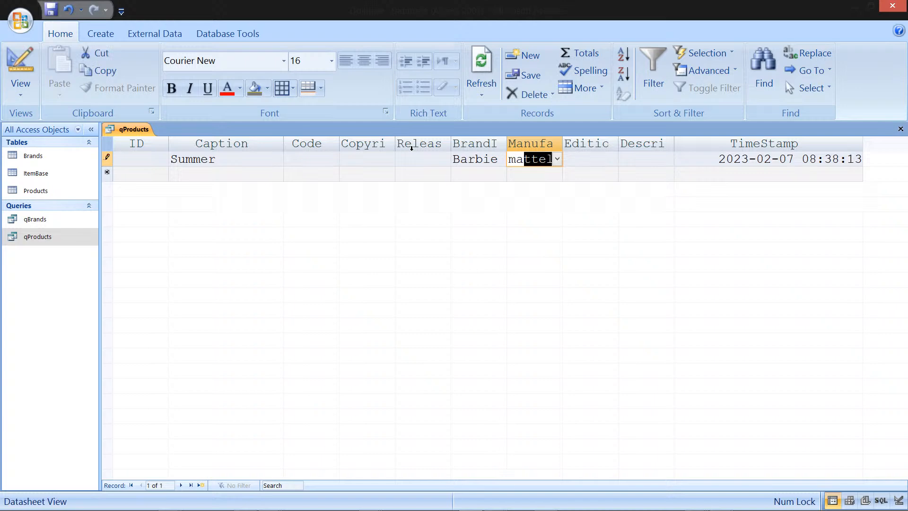
{"action": "key", "text": "Down"}
Step: Add a record captioned Autumn with BrandID Barbie and Manufacturer Mattel
{"action": "key", "text": "Left"}
{"action": "key", "text": "Left"}
{"action": "key", "text": "Left"}
{"action": "key", "text": "Left"}
{"action": "key", "text": "Left"}
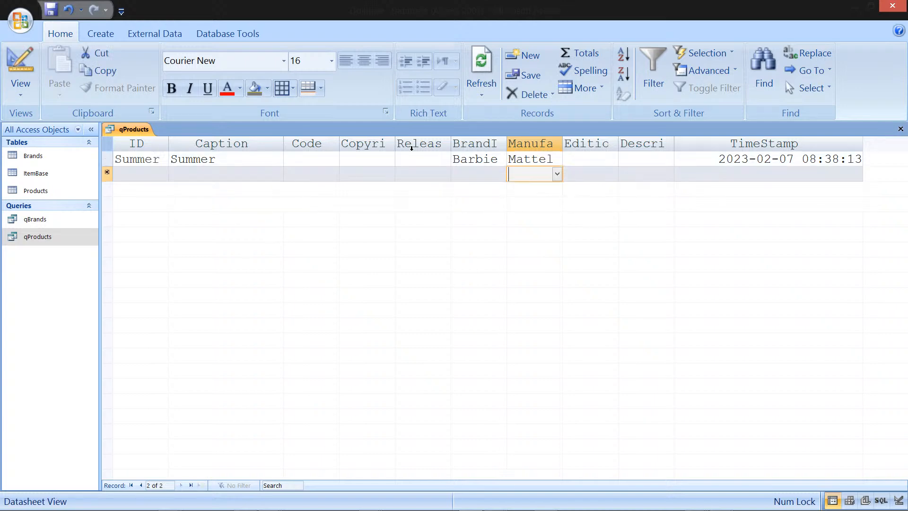
{"action": "type", "text": "Autumn"}
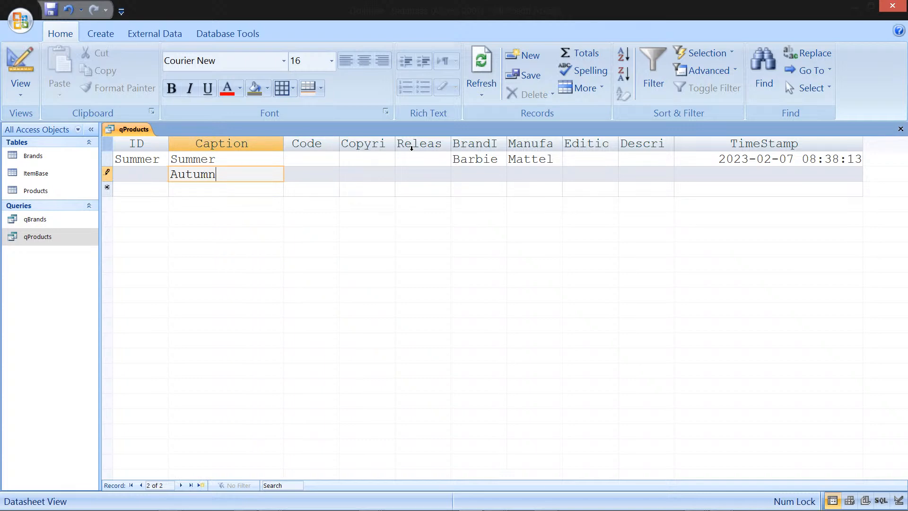
{"action": "key", "text": "Tab"}
{"action": "key", "text": "Tab"}
{"action": "key", "text": "Tab"}
{"action": "key", "text": "Tab"}
{"action": "type", "text": "Barbie"}
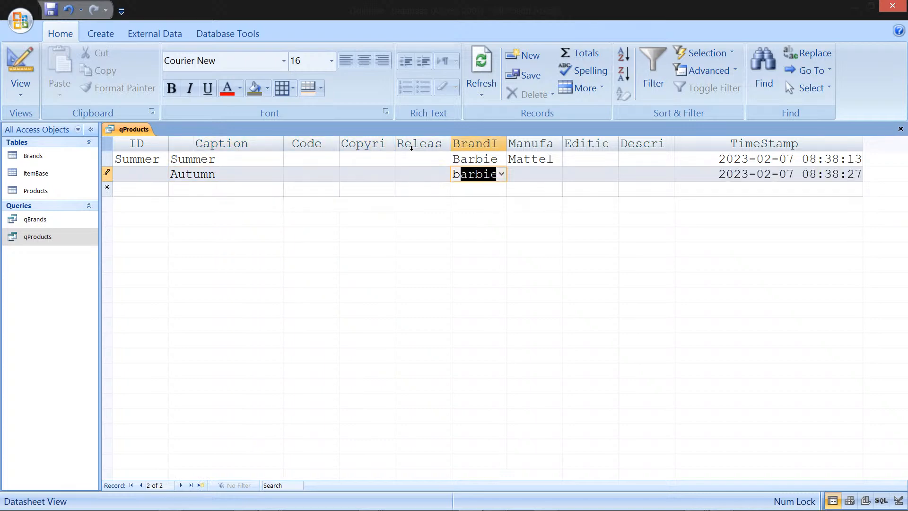
{"action": "key", "text": "Tab"}
{"action": "type", "text": "n"}
{"action": "type", "text": "a"}
{"action": "key", "text": "BackSpace"}
{"action": "key", "text": "BackSpace"}
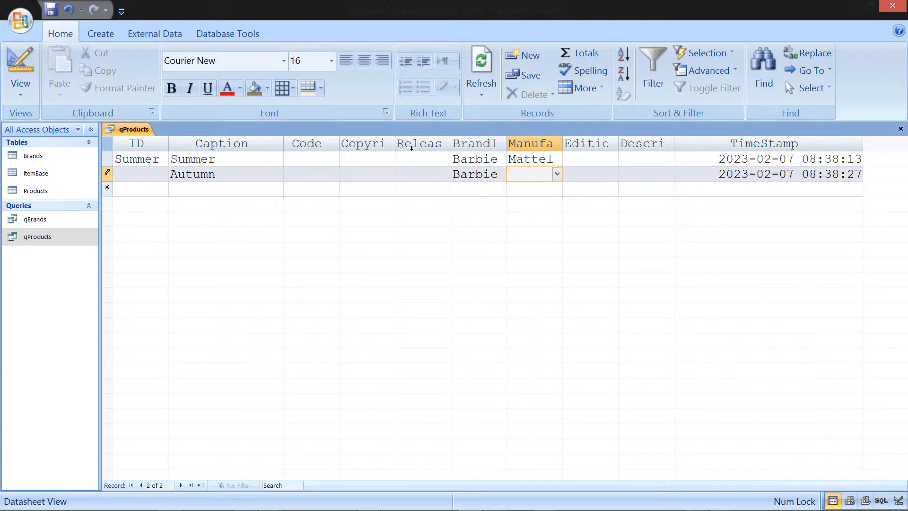
{"action": "type", "text": "ma"}
{"action": "key", "text": "Down"}
Step: Add a record captioned Winter with BrandID Barbie and Manufacturer Mattel
{"action": "key", "text": "Left"}
{"action": "key", "text": "Left"}
{"action": "key", "text": "Left"}
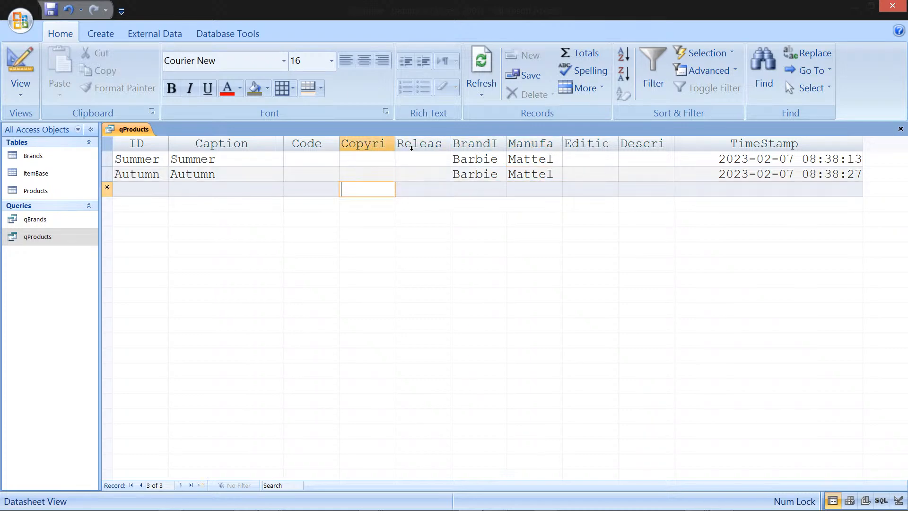
{"action": "key", "text": "Left"}
{"action": "key", "text": "Left"}
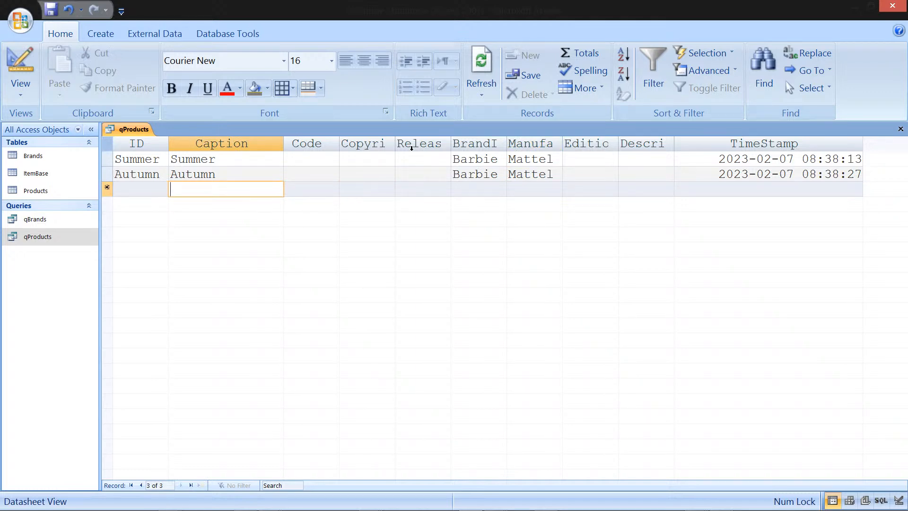
{"action": "type", "text": "Winter"}
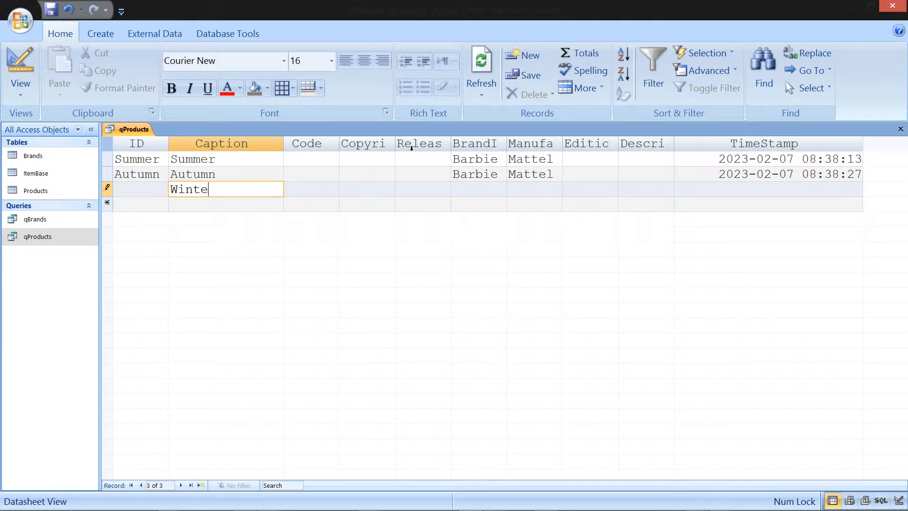
{"action": "key", "text": "Tab"}
{"action": "key", "text": "Tab"}
{"action": "key", "text": "Tab"}
{"action": "key", "text": "Tab"}
{"action": "type", "text": "barbie"}
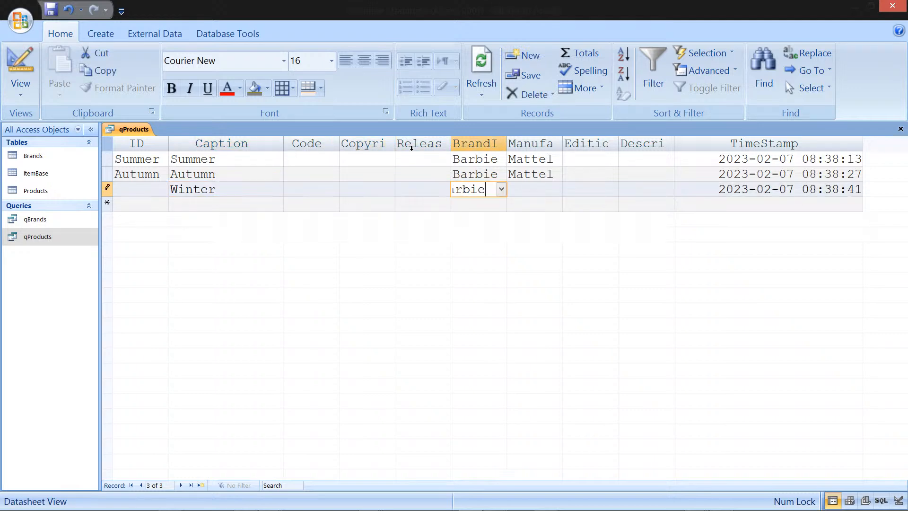
{"action": "key", "text": "Tab"}
{"action": "type", "text": "m"}
{"action": "key", "text": "Down"}
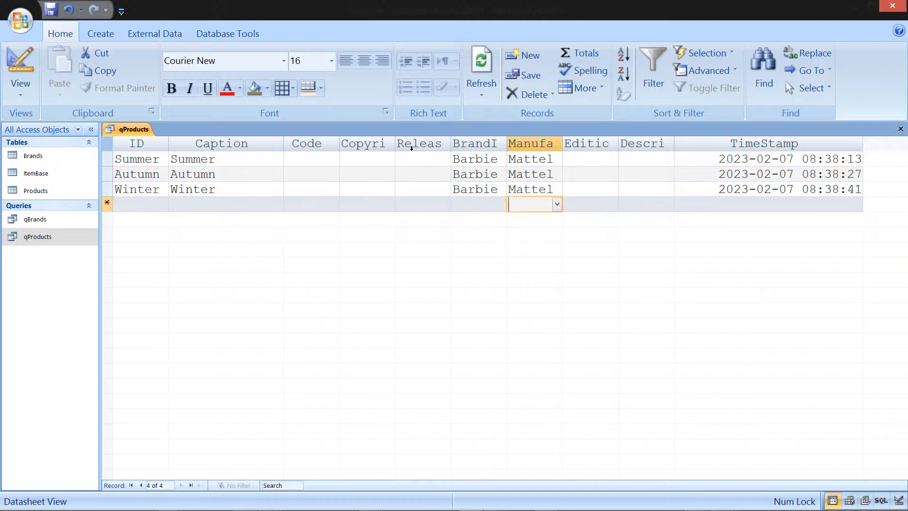
Step: Add a record captioned Spring with BrandID Barbie and Manufacturer Mattel
{"action": "key", "text": "Left"}
{"action": "key", "text": "Left"}
{"action": "key", "text": "Left"}
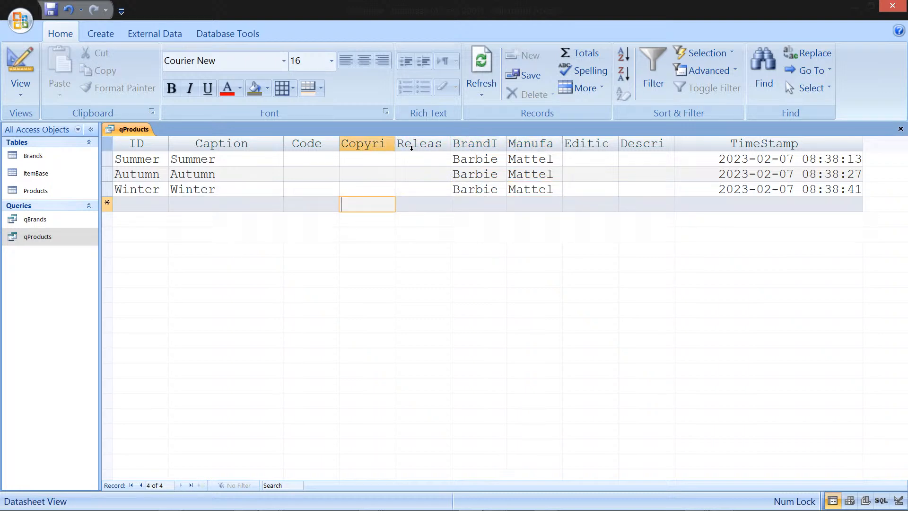
{"action": "key", "text": "Left"}
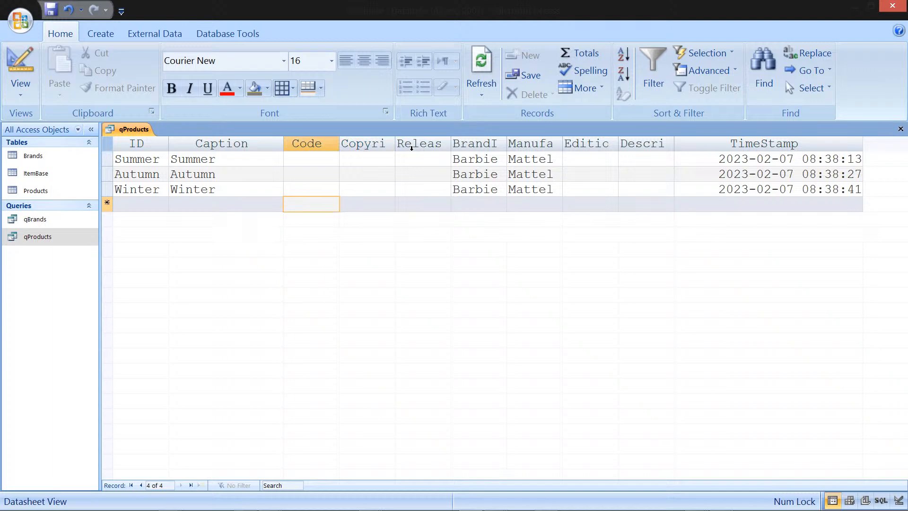
{"action": "key", "text": "Left"}
{"action": "key", "text": "Left"}
{"action": "key", "text": "Right"}
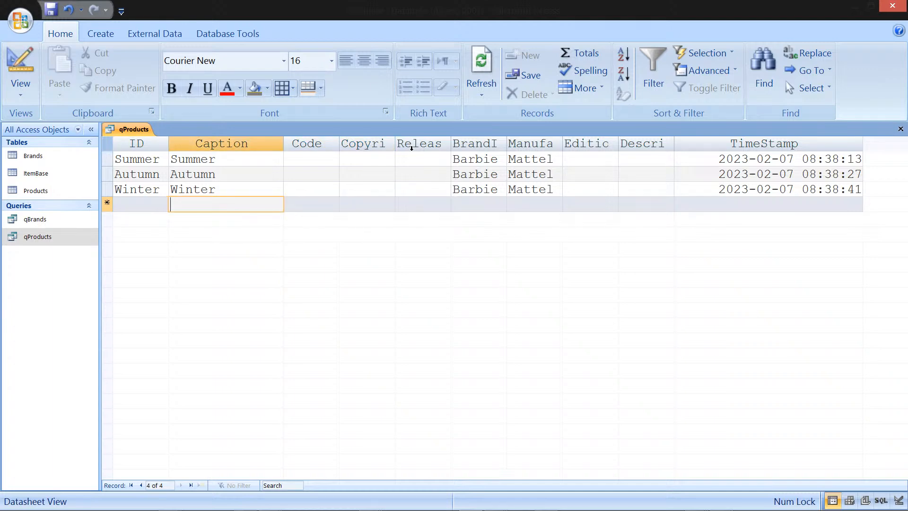
{"action": "type", "text": "Sp"}
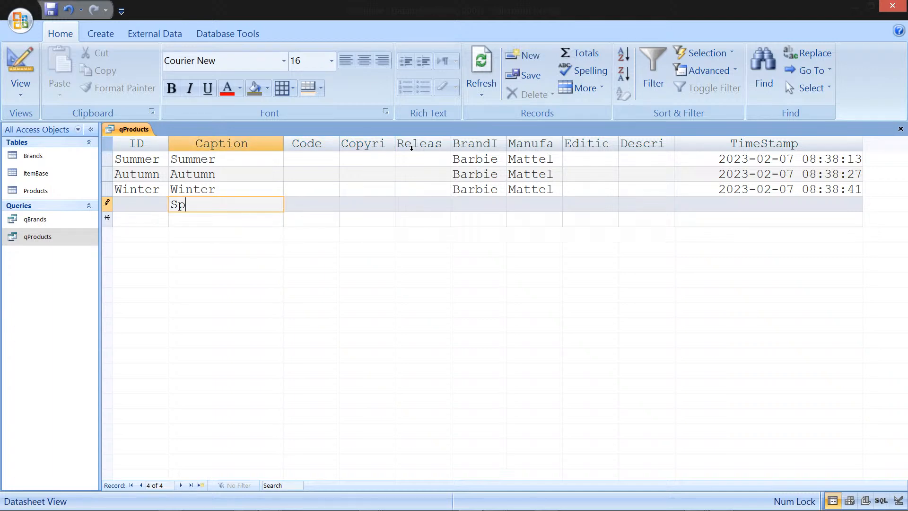
{"action": "type", "text": "ring"}
{"action": "key", "text": "Tab"}
{"action": "key", "text": "Tab"}
{"action": "key", "text": "Tab"}
{"action": "key", "text": "Tab"}
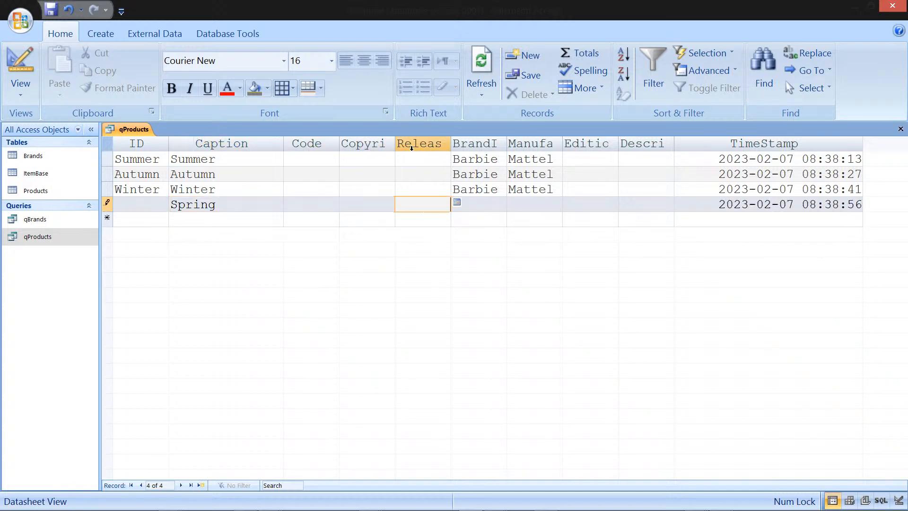
{"action": "type", "text": "Barbie"}
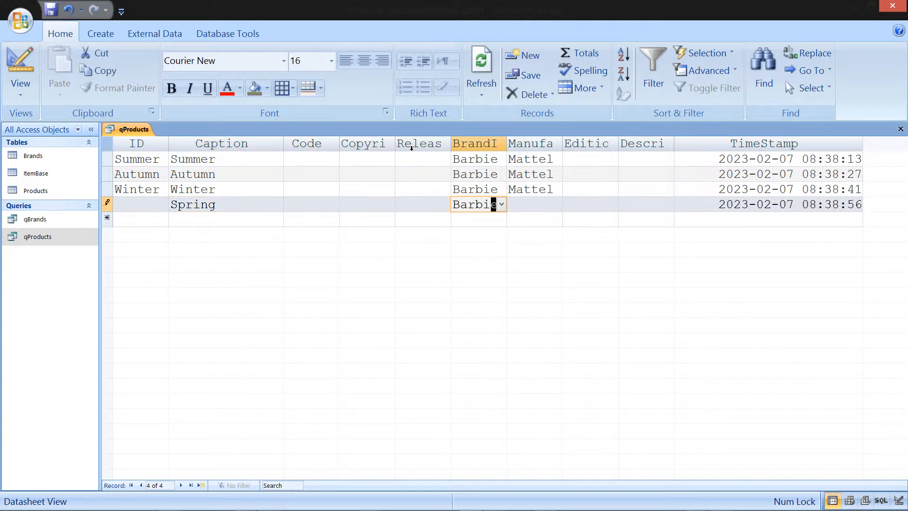
{"action": "key", "text": "Tab"}
{"action": "type", "text": "Mat"}
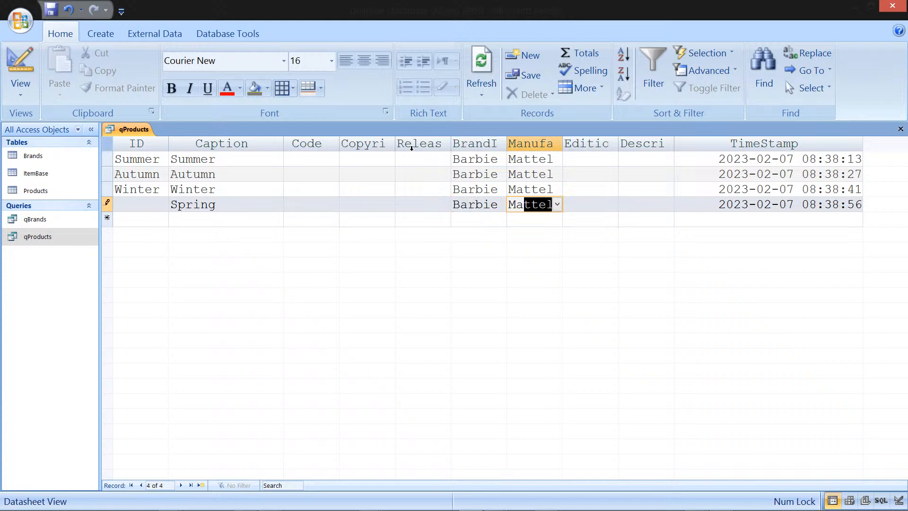
{"action": "key", "text": "Down"}
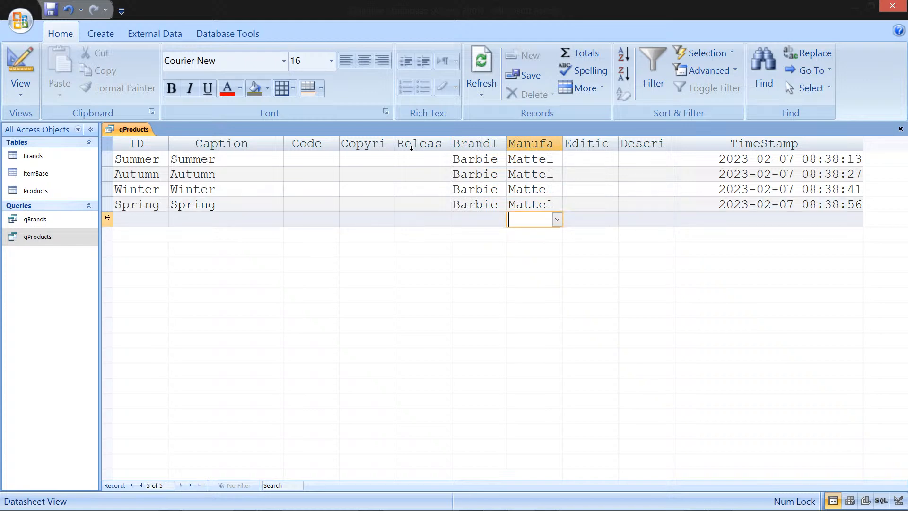
Step: Add a record captioned Studio with BrandID Barbie and Manufacturer Mattel
{"action": "key", "text": "Left"}
{"action": "key", "text": "Left"}
{"action": "key", "text": "Left"}
{"action": "key", "text": "Left"}
{"action": "key", "text": "Left"}
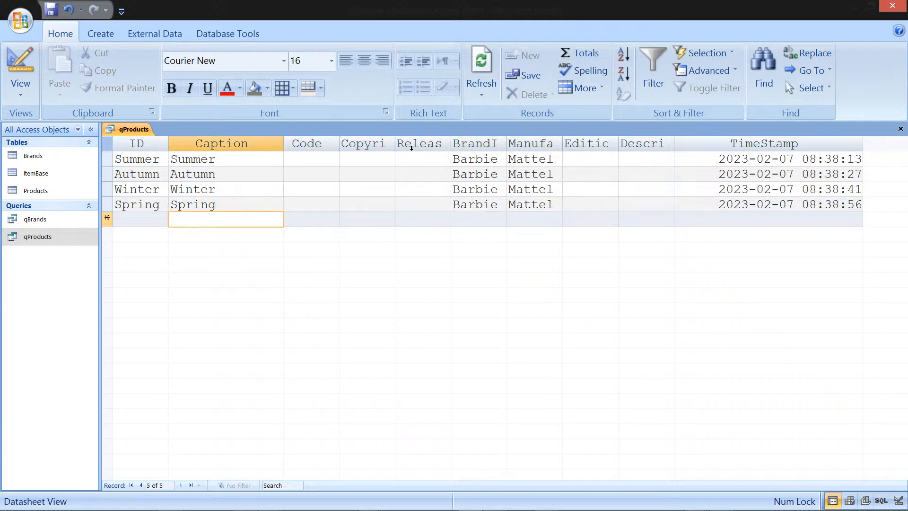
{"action": "key", "text": "Up"}
{"action": "key", "text": "Up"}
{"action": "key", "text": "Up"}
{"action": "key", "text": "Up"}
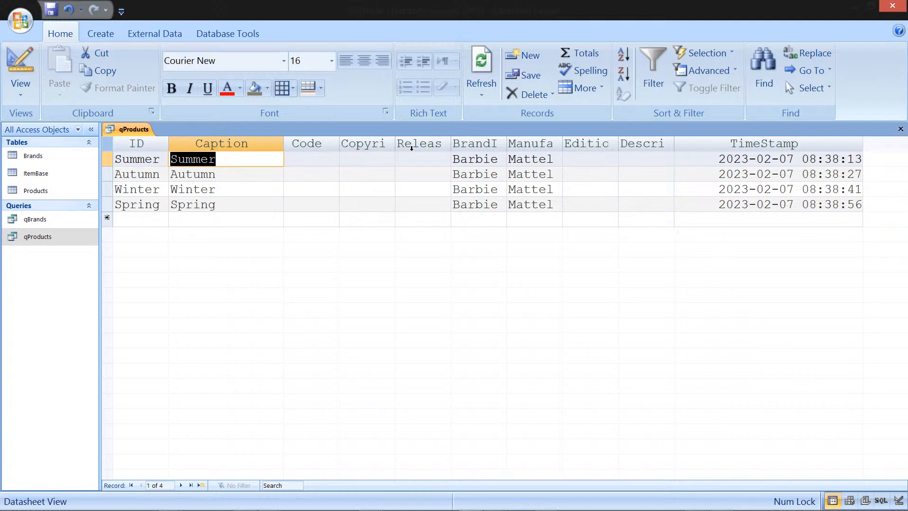
{"action": "key", "text": "Down"}
{"action": "key", "text": "Down"}
{"action": "key", "text": "Down"}
{"action": "key", "text": "Down"}
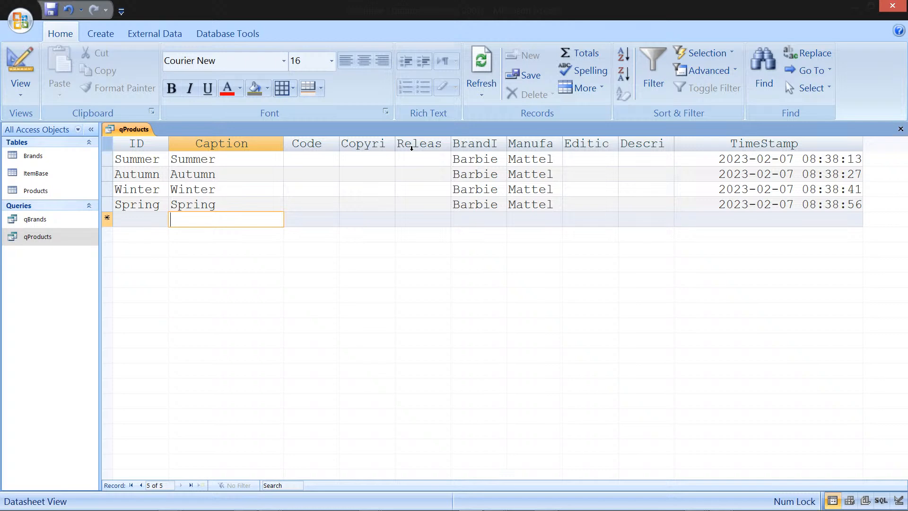
{"action": "type", "text": "Studio"}
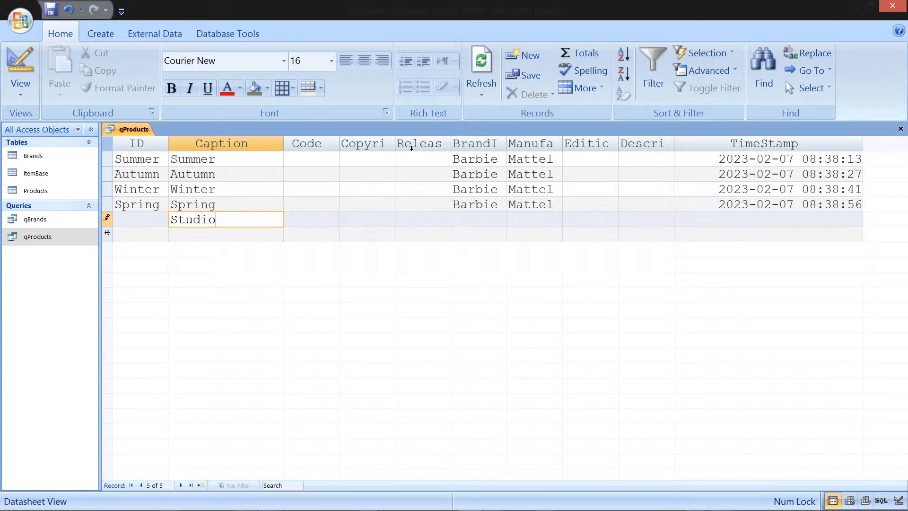
{"action": "key", "text": "Tab"}
{"action": "key", "text": "Tab"}
{"action": "key", "text": "Tab"}
{"action": "key", "text": "Tab"}
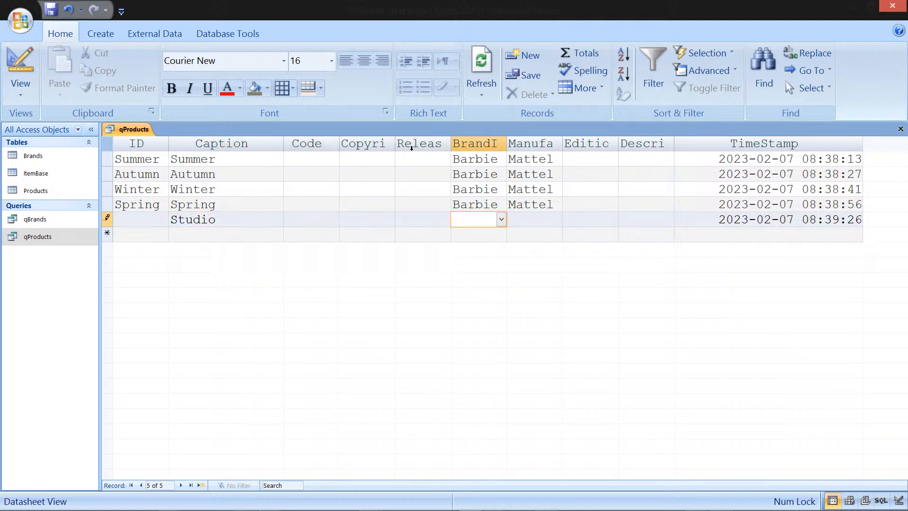
{"action": "type", "text": "Barbie"}
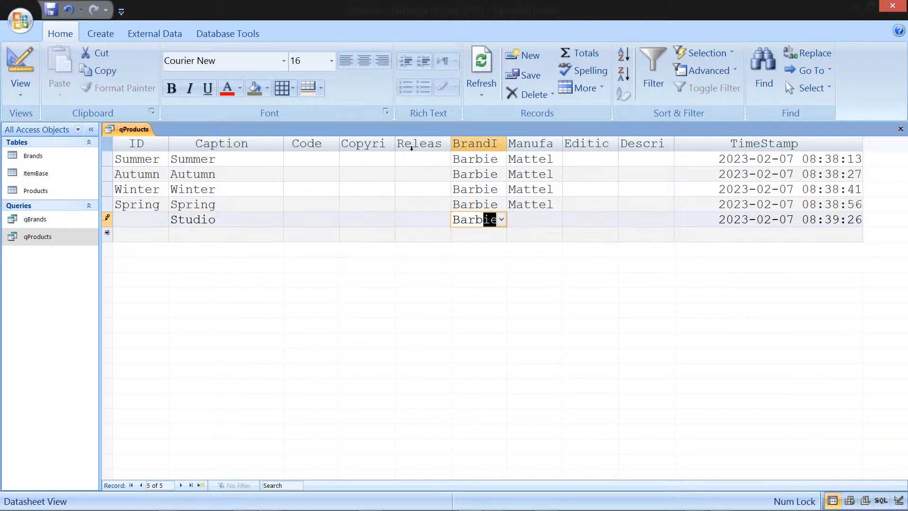
{"action": "key", "text": "Tab"}
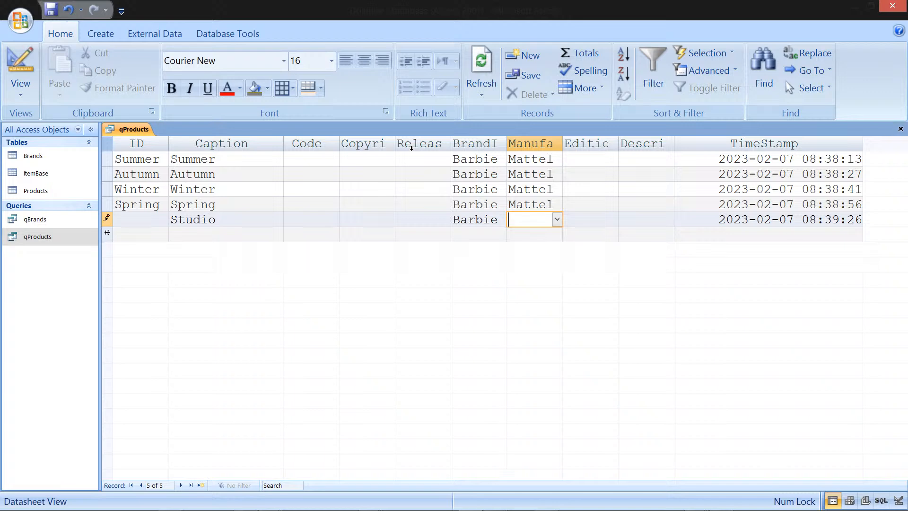
{"action": "type", "text": "mattel"}
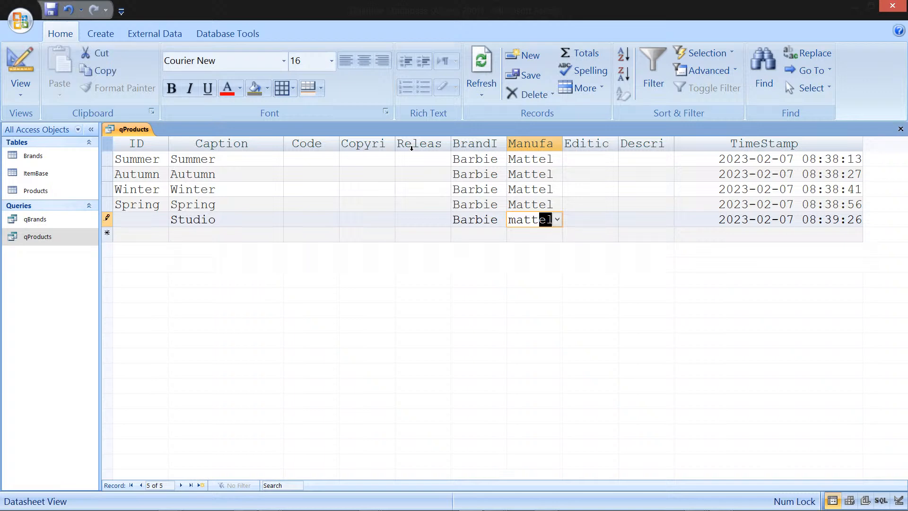
{"action": "key", "text": "Down"}
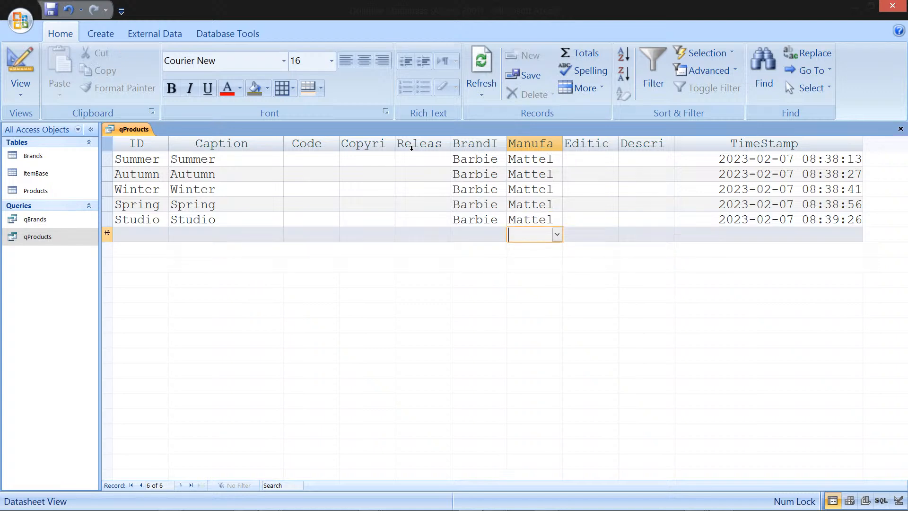
Step: Move through the entered qProducts records to check their fields
{"action": "key", "text": "Tab"}
{"action": "key", "text": "Tab"}
{"action": "key", "text": "Tab"}
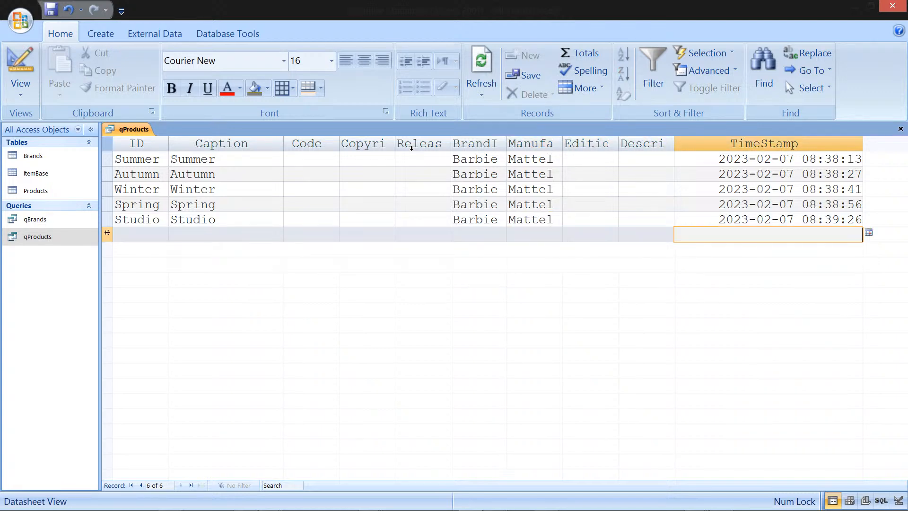
{"action": "key", "text": "Up"}
{"action": "key", "text": "Up"}
{"action": "key", "text": "Up"}
{"action": "key", "text": "Up"}
{"action": "key", "text": "Up"}
{"action": "key", "text": "Down"}
{"action": "key", "text": "Down"}
{"action": "key", "text": "Left"}
{"action": "key", "text": "Left"}
{"action": "key", "text": "Left"}
{"action": "key", "text": "Left"}
{"action": "key", "text": "Left"}
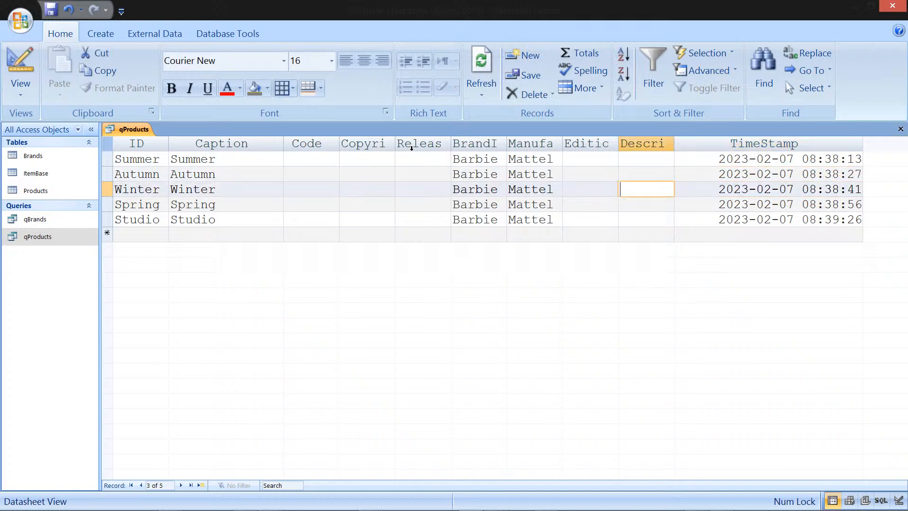
{"action": "key", "text": "Left"}
{"action": "key", "text": "Left"}
{"action": "key", "text": "Left"}
{"action": "key", "text": "Down"}
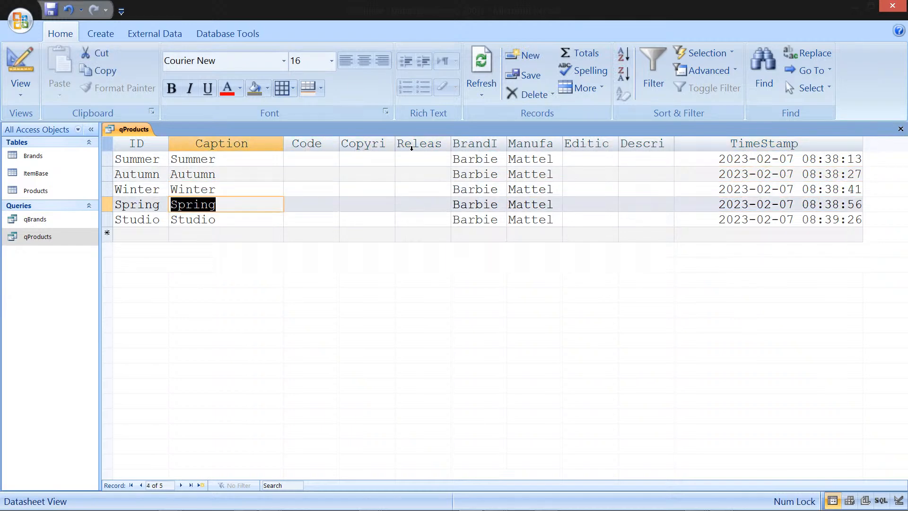
{"action": "key", "text": "Left"}
{"action": "key", "text": "Down"}
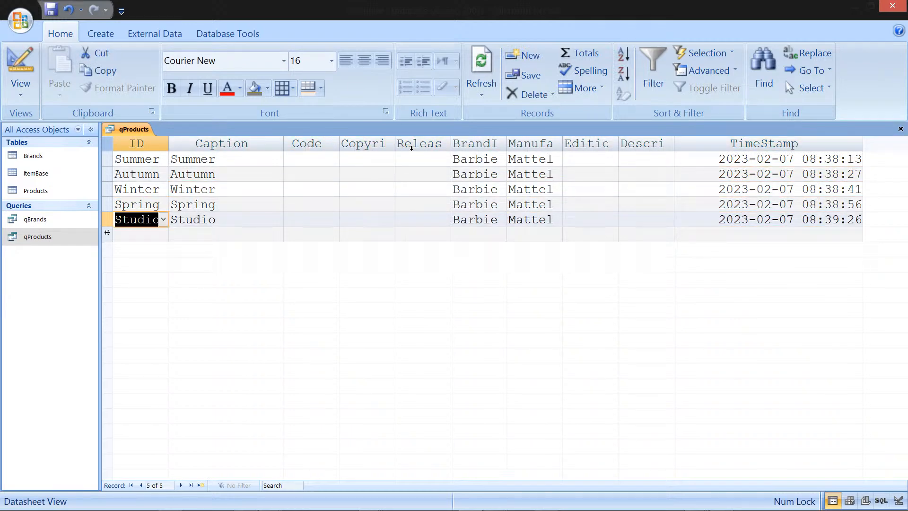
{"action": "key", "text": "Down"}
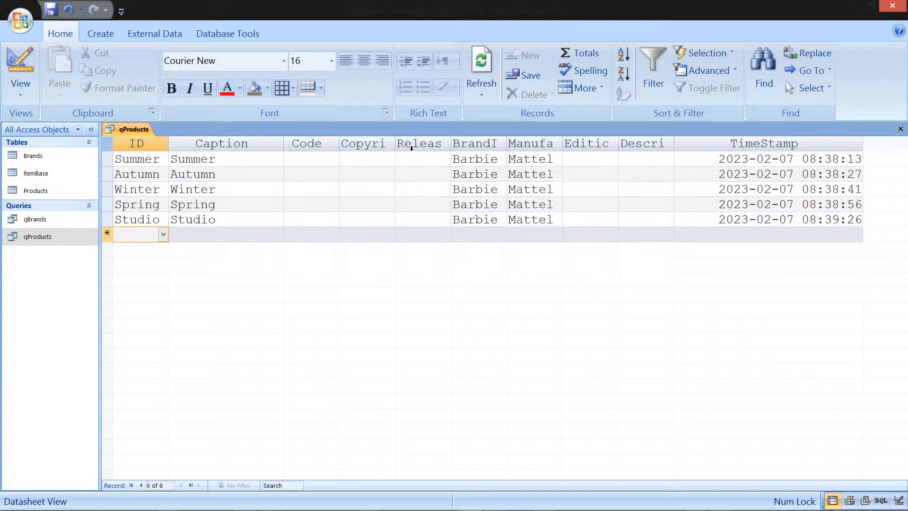
Step: Close the qProducts query and open the Products table in Design View
{"action": "right_click", "coordinate": [140, 130]}
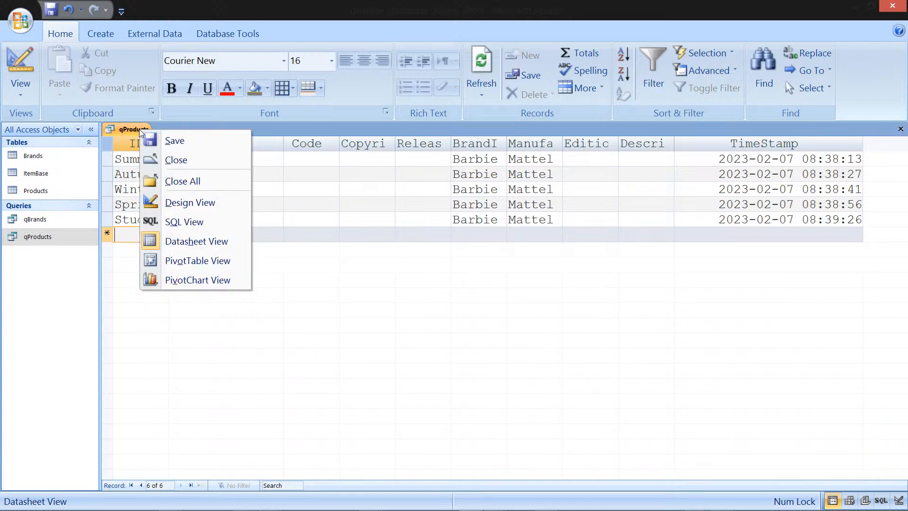
{"action": "left_click", "coordinate": [204, 163]}
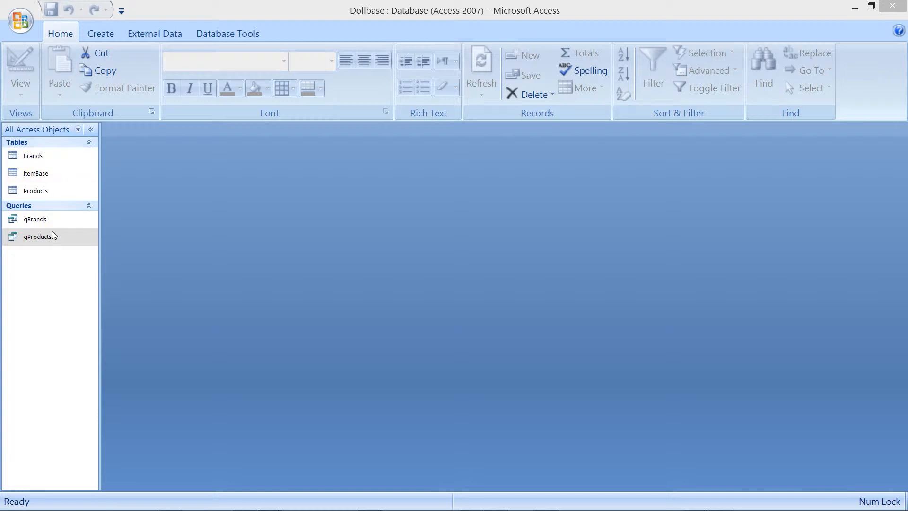
{"action": "right_click", "coordinate": [58, 191]}
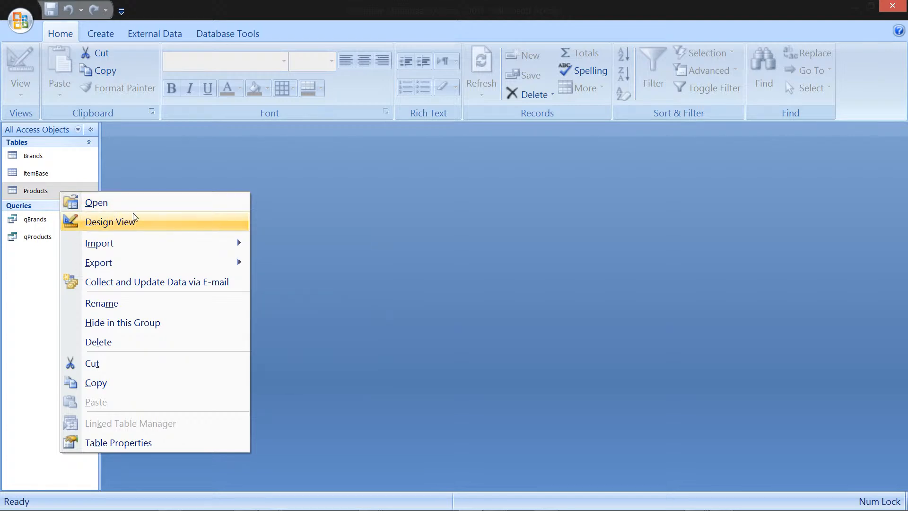
{"action": "left_click", "coordinate": [134, 221]}
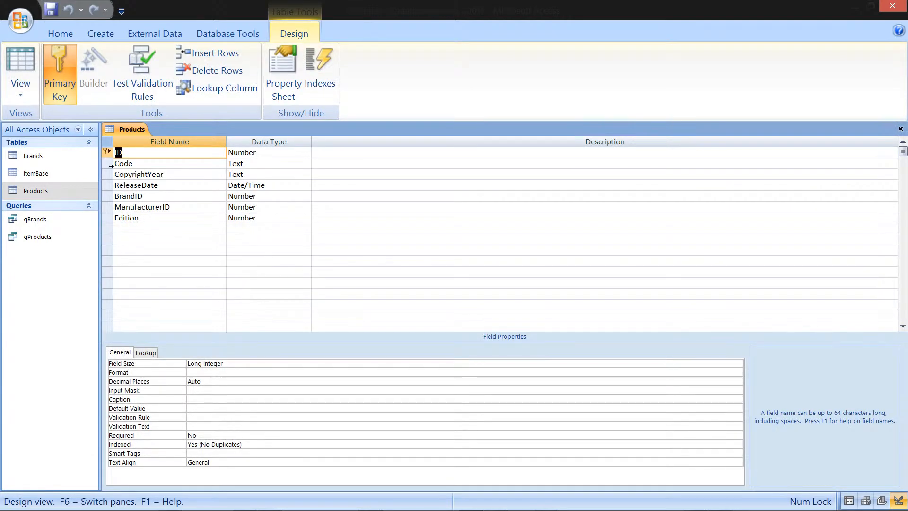
Step: Move the BrandID field directly below ID in the Products design and copy the ID and BrandID rows
{"action": "left_click", "coordinate": [107, 196]}
{"action": "left_click_drag", "start_coordinate": [114, 163], "coordinate": [114, 160]}
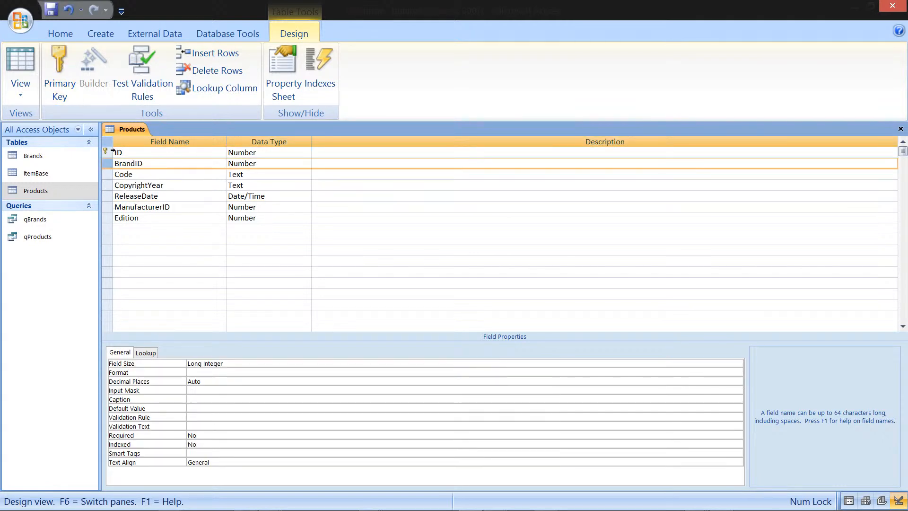
{"action": "left_click", "coordinate": [108, 175]}
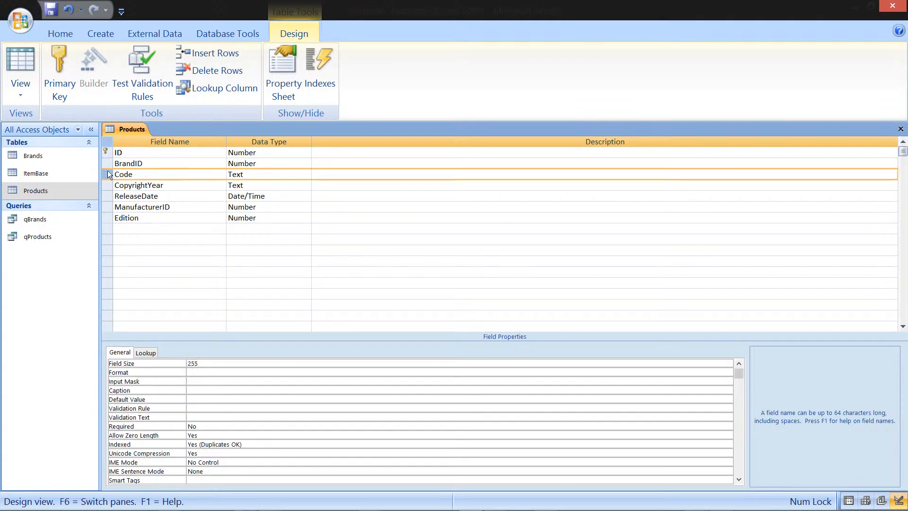
{"action": "left_click_drag", "start_coordinate": [109, 161], "coordinate": [108, 152]}
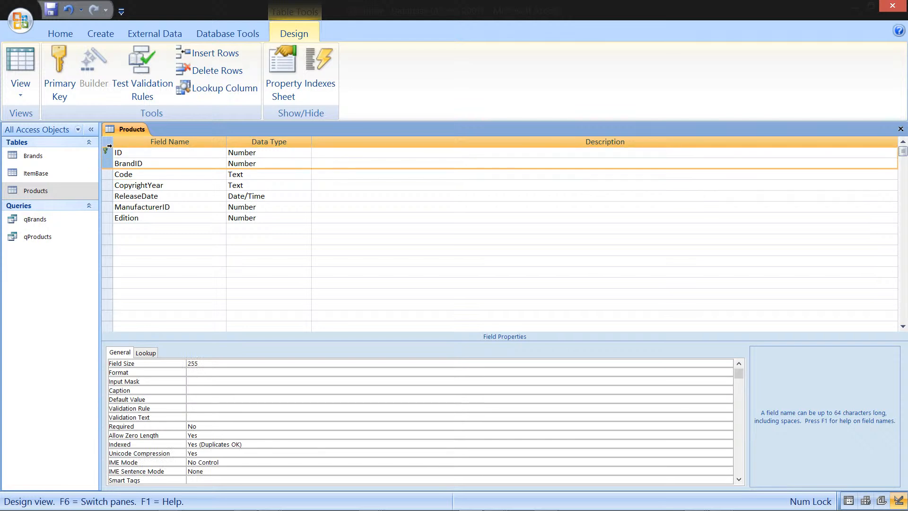
{"action": "right_click", "coordinate": [167, 151]}
{"action": "left_click", "coordinate": [223, 193]}
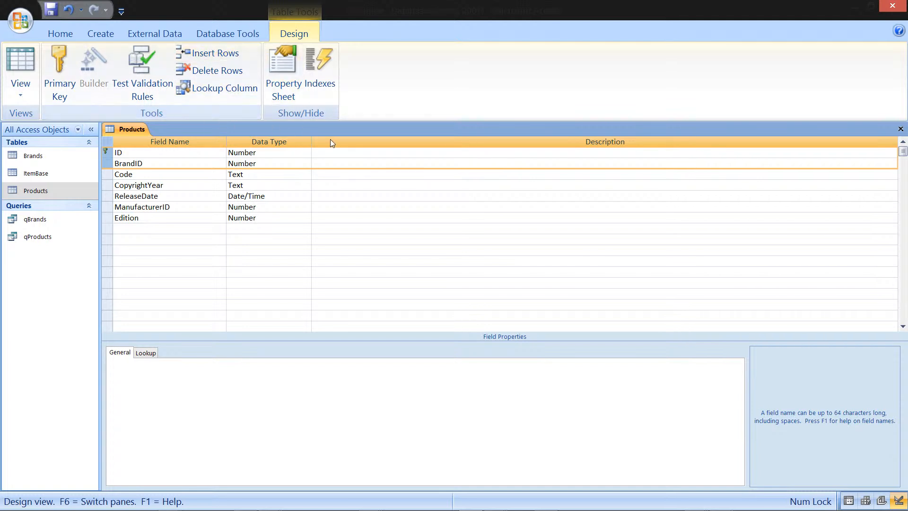
Step: Create a new table and save it under the name Collections, opening it in Design View
{"action": "left_click", "coordinate": [101, 34]}
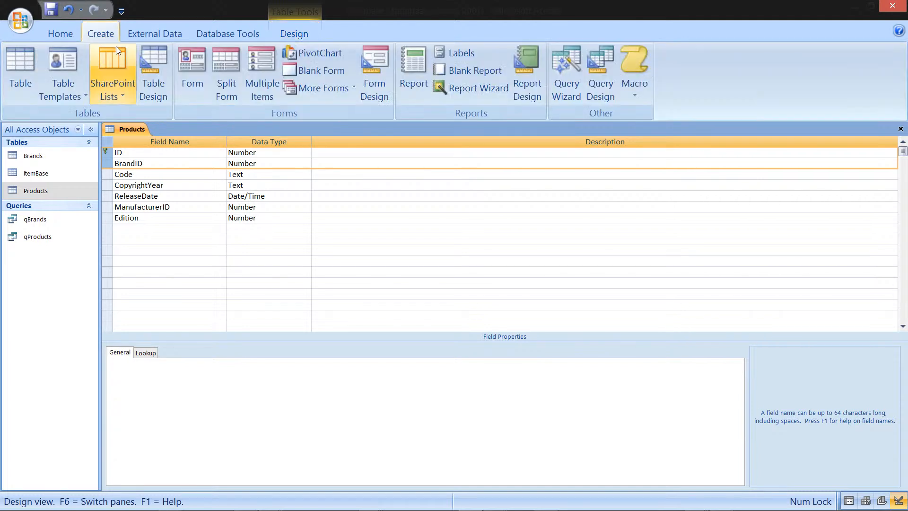
{"action": "left_click", "coordinate": [20, 67]}
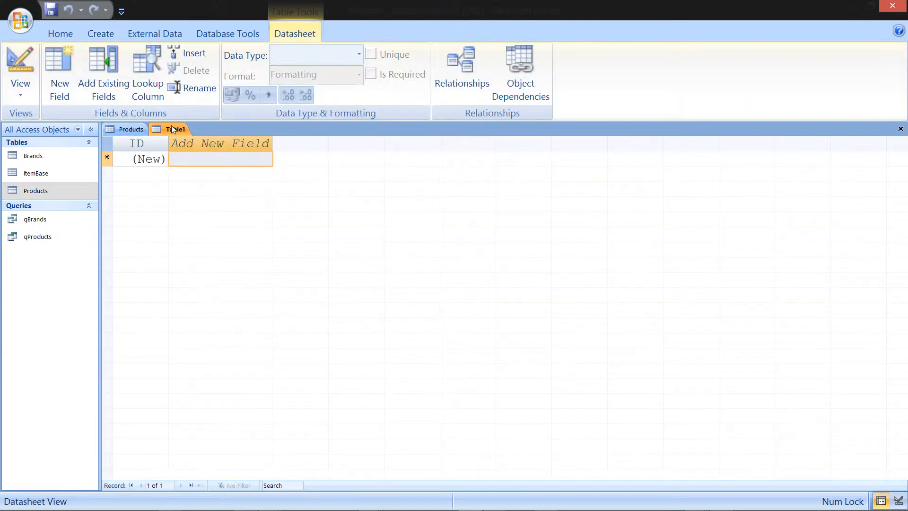
{"action": "right_click", "coordinate": [173, 130]}
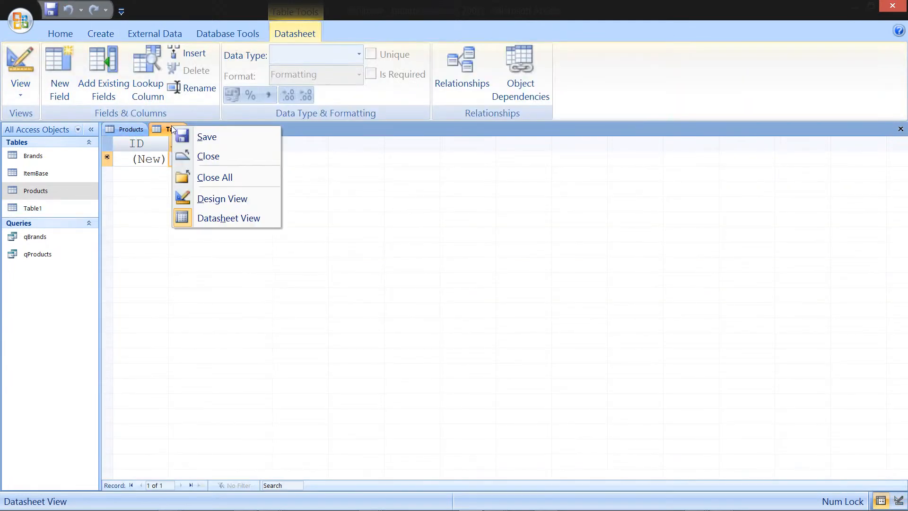
{"action": "left_click", "coordinate": [226, 199]}
{"action": "left_click", "coordinate": [422, 181]}
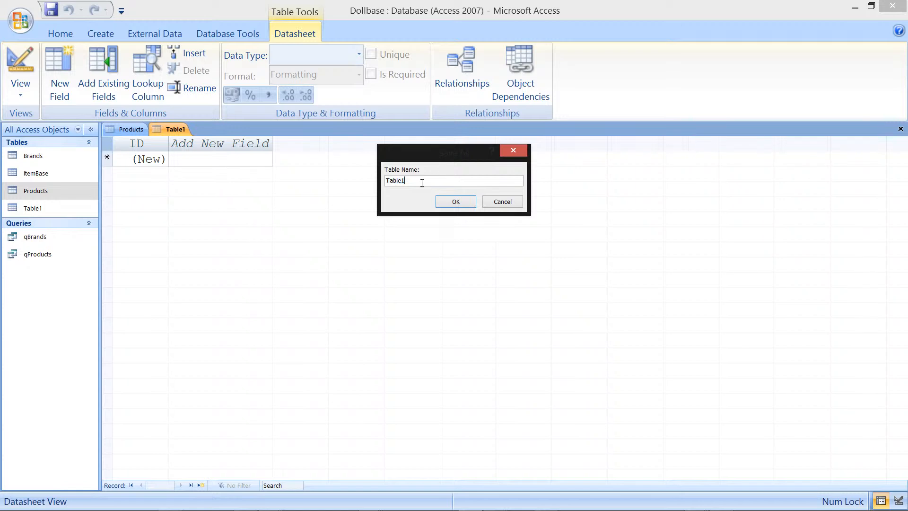
{"action": "double_click", "coordinate": [415, 182]}
{"action": "type", "text": "Collections"}
{"action": "left_click", "coordinate": [455, 201]}
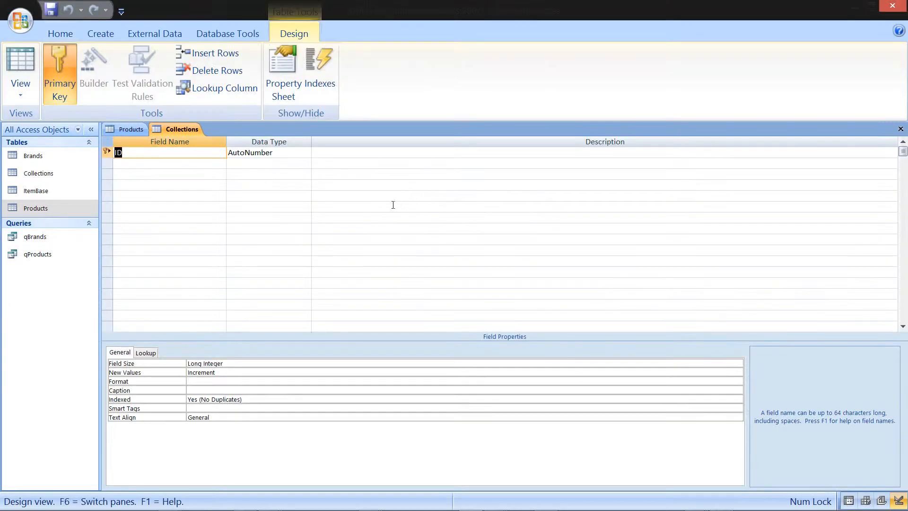
Step: Paste the copied ID and BrandID fields into the Collections design, replacing its default ID primary key
{"action": "left_click", "coordinate": [107, 151]}
{"action": "left_click", "coordinate": [107, 163]}
{"action": "right_click", "coordinate": [250, 161]}
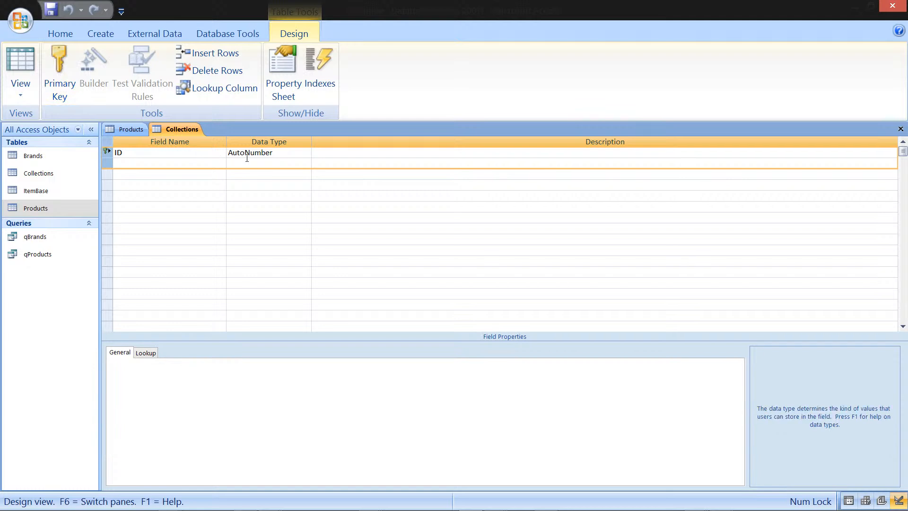
{"action": "left_click", "coordinate": [284, 221]}
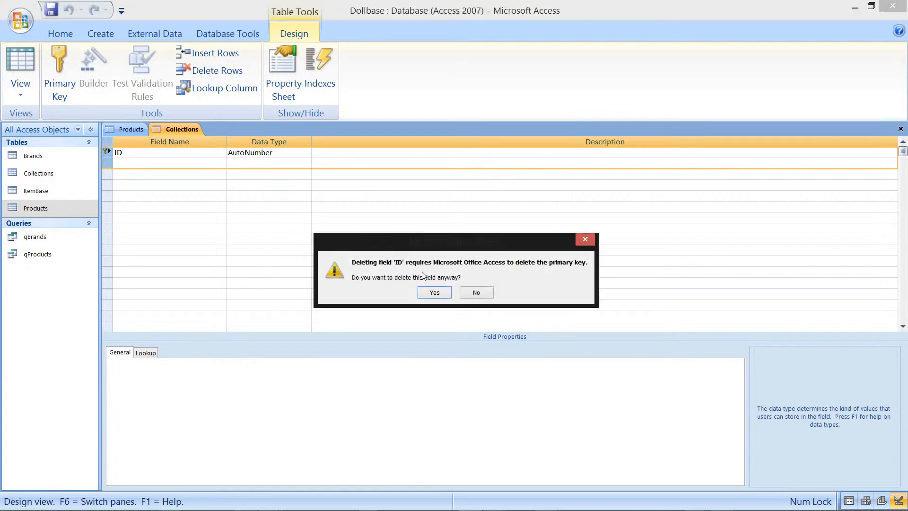
{"action": "left_click", "coordinate": [433, 292]}
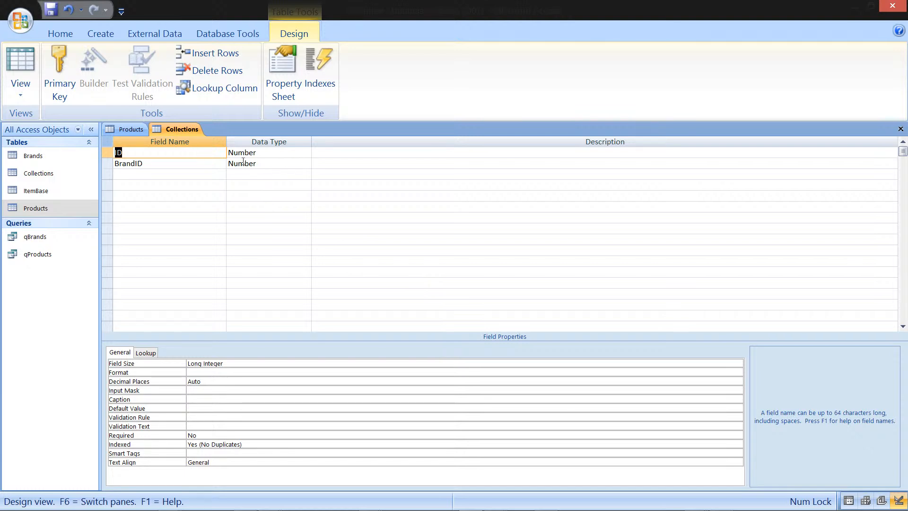
Step: Insert a Text field named Assoretment between ID and BrandID in the Collections design
{"action": "left_click", "coordinate": [112, 163]}
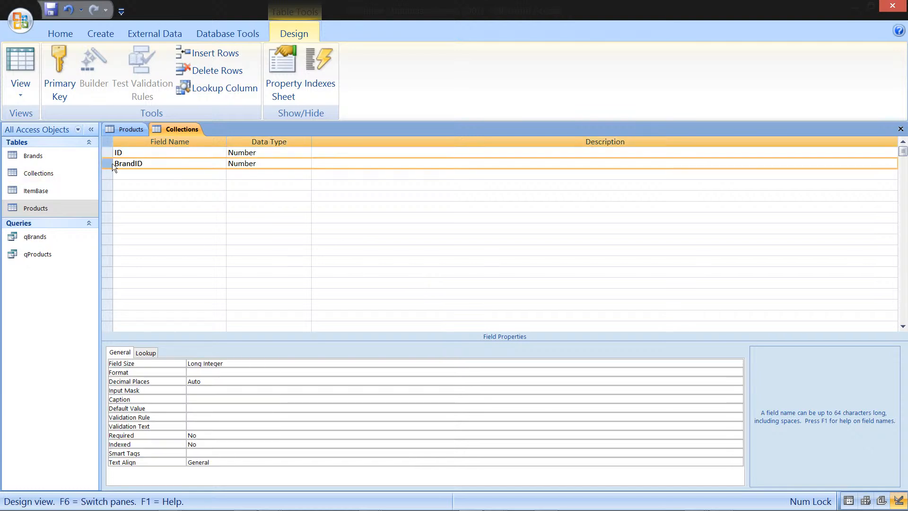
{"action": "right_click", "coordinate": [112, 164]}
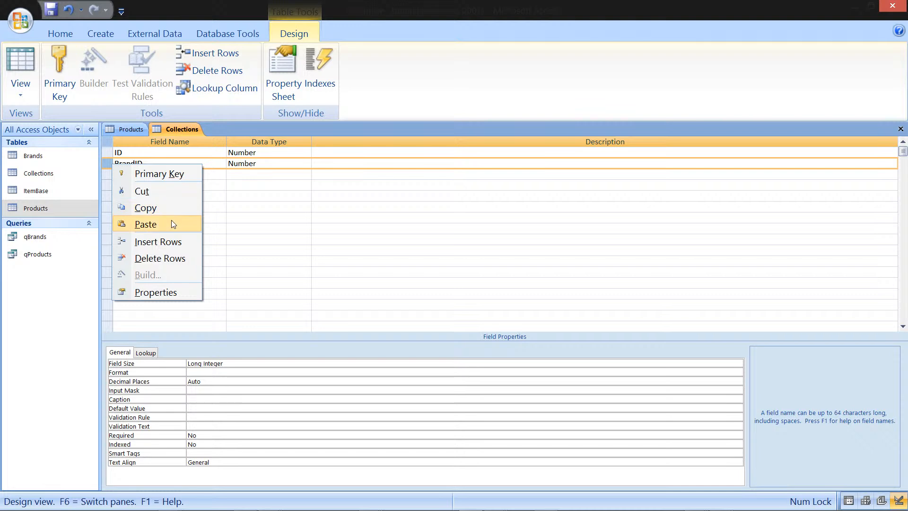
{"action": "left_click", "coordinate": [175, 242]}
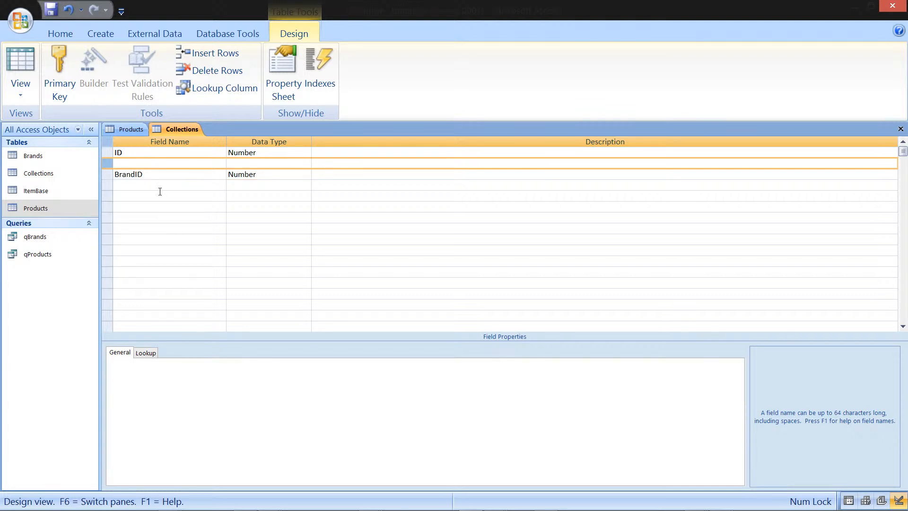
{"action": "left_click", "coordinate": [155, 164]}
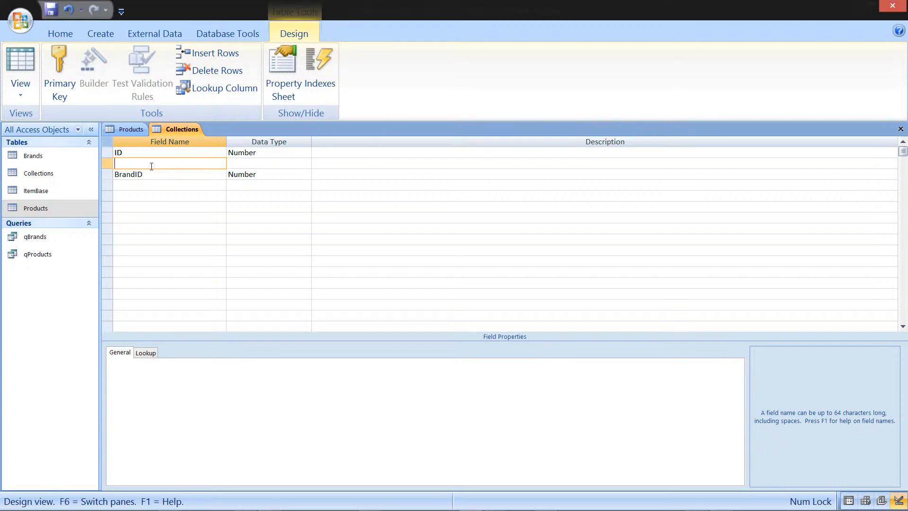
{"action": "type", "text": "Assoretment"}
{"action": "key", "text": "Tab"}
{"action": "type", "text": "t"}
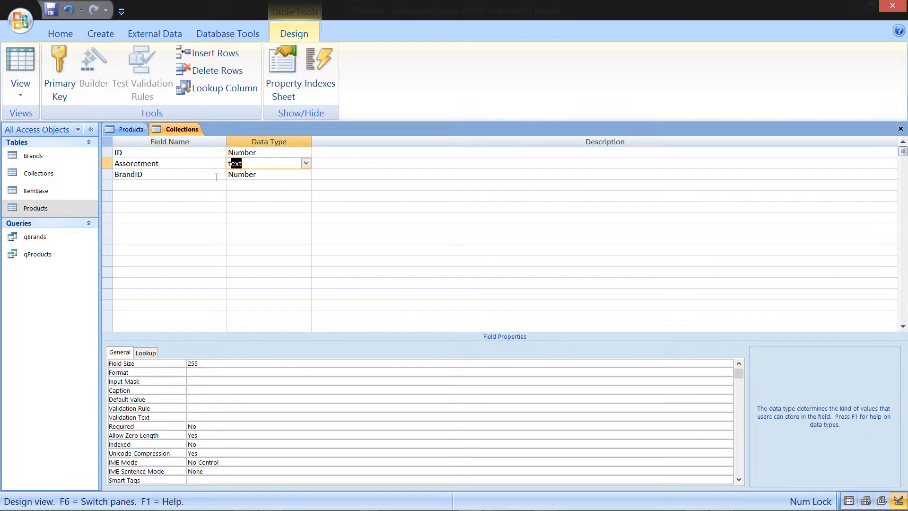
{"action": "key", "text": "Down"}
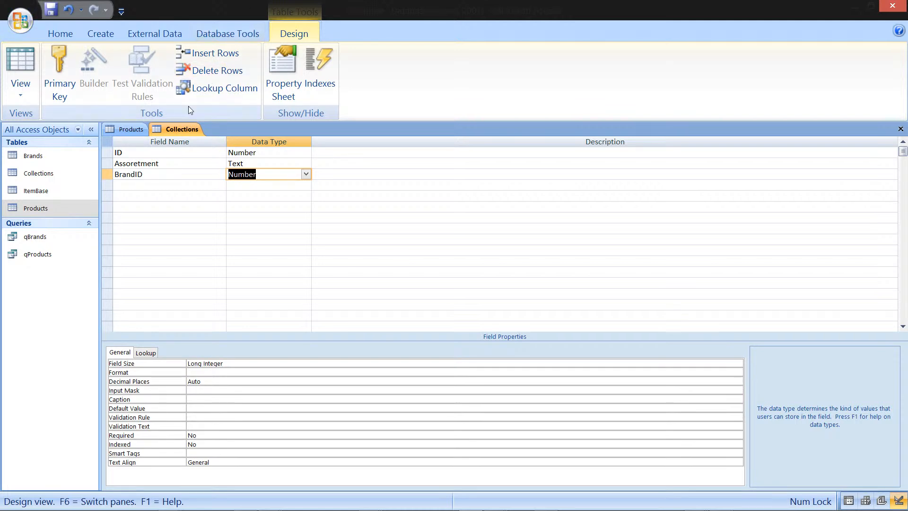
Step: Set the ID field as the primary key of the Collections table
{"action": "left_click", "coordinate": [188, 130]}
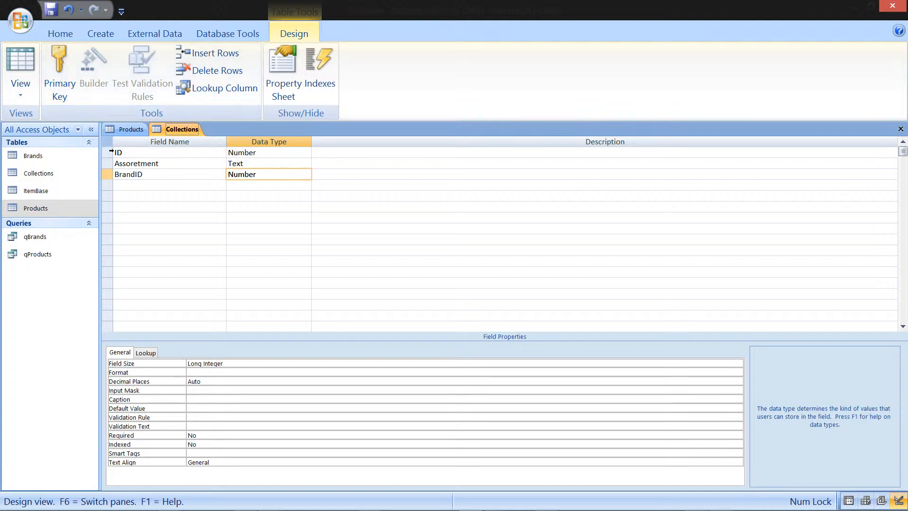
{"action": "right_click", "coordinate": [110, 151]}
{"action": "left_click", "coordinate": [160, 160]}
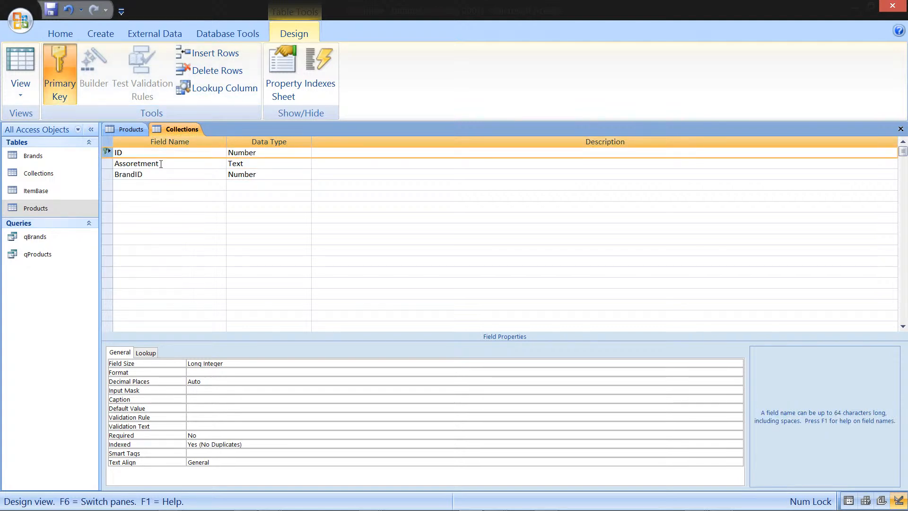
Step: Open the Products and Brands table designs to review their fields, closing the Brands design
{"action": "right_click", "coordinate": [39, 208]}
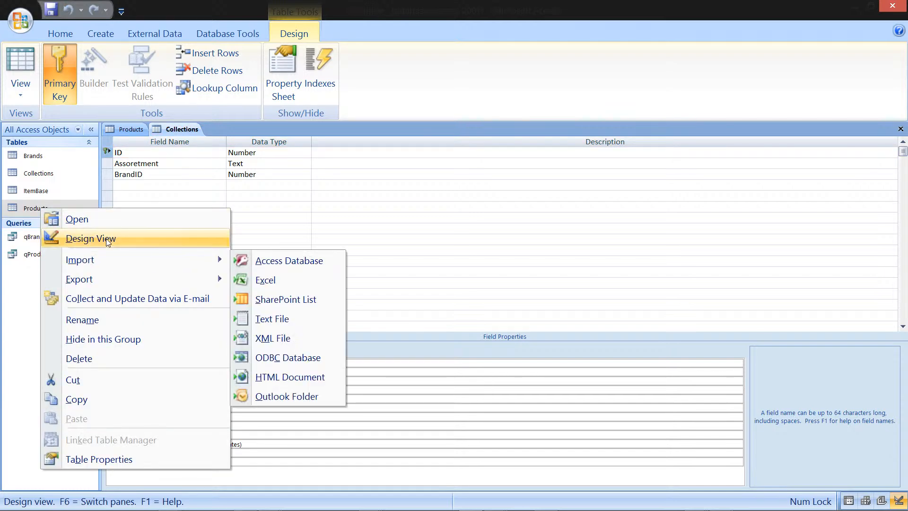
{"action": "left_click", "coordinate": [106, 238]}
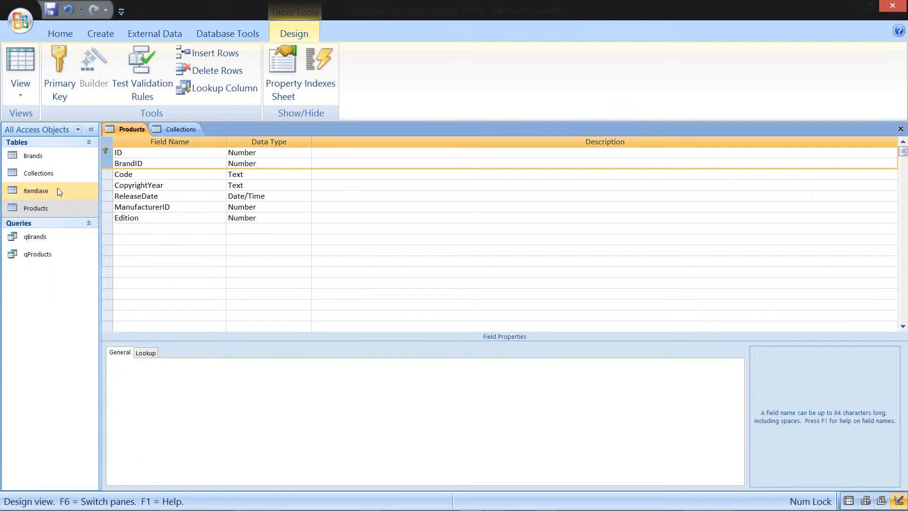
{"action": "left_click", "coordinate": [61, 156]}
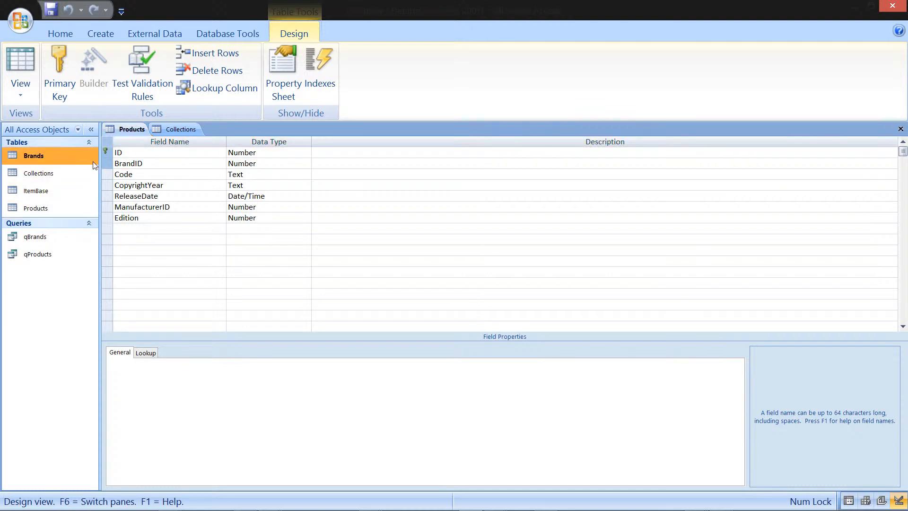
{"action": "right_click", "coordinate": [66, 158]}
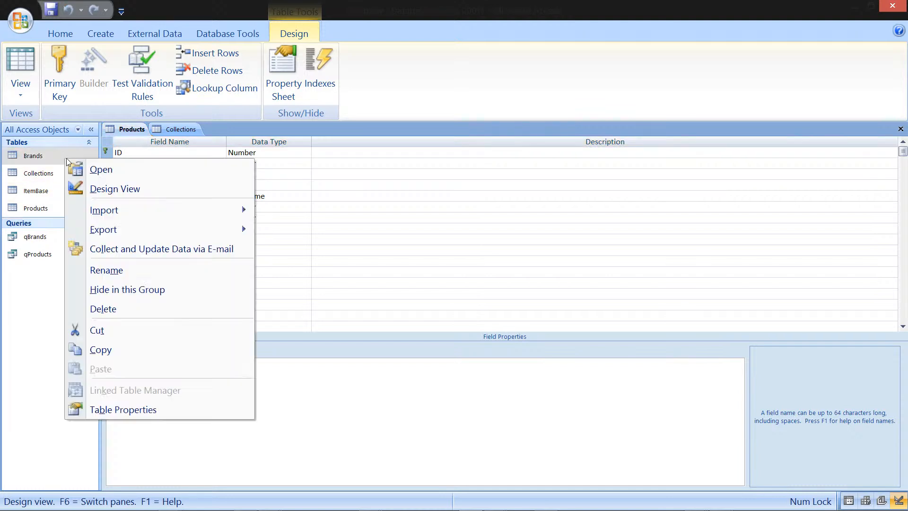
{"action": "left_click", "coordinate": [120, 189]}
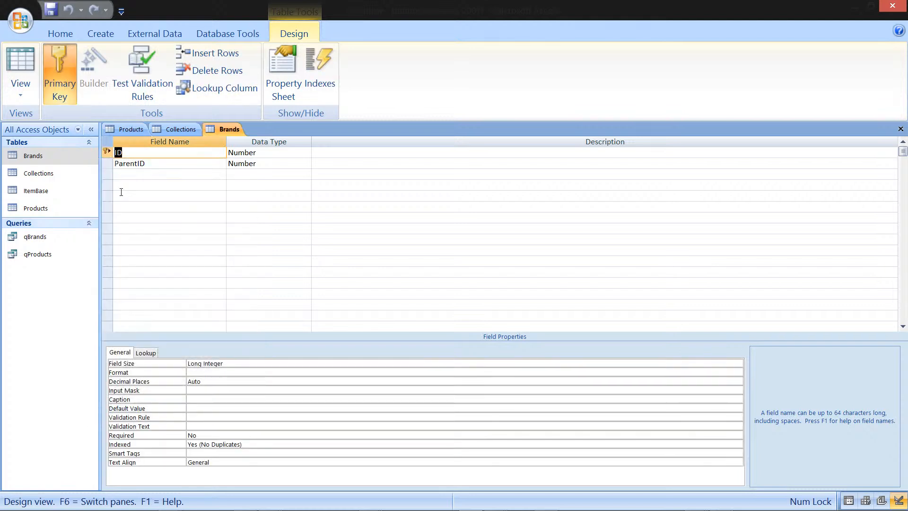
{"action": "left_click", "coordinate": [901, 129]}
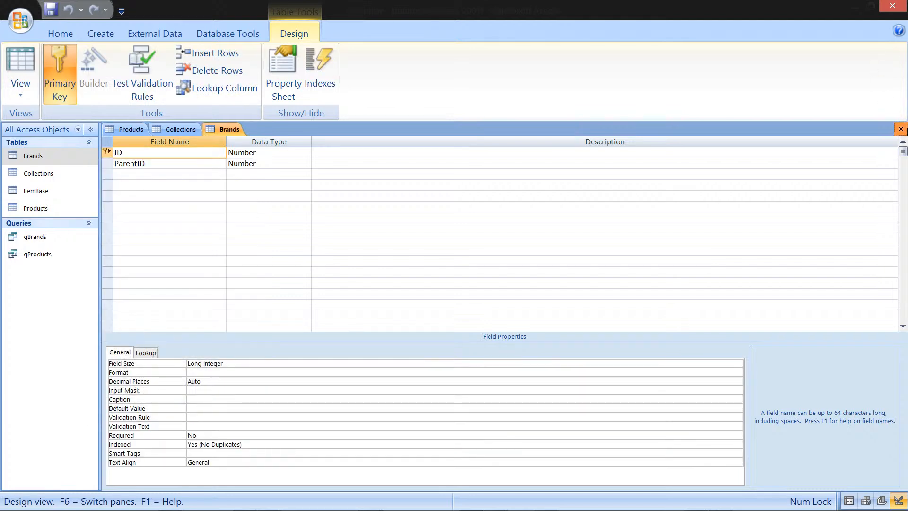
Step: Close the Products table design, saving its changes
{"action": "right_click", "coordinate": [140, 129]}
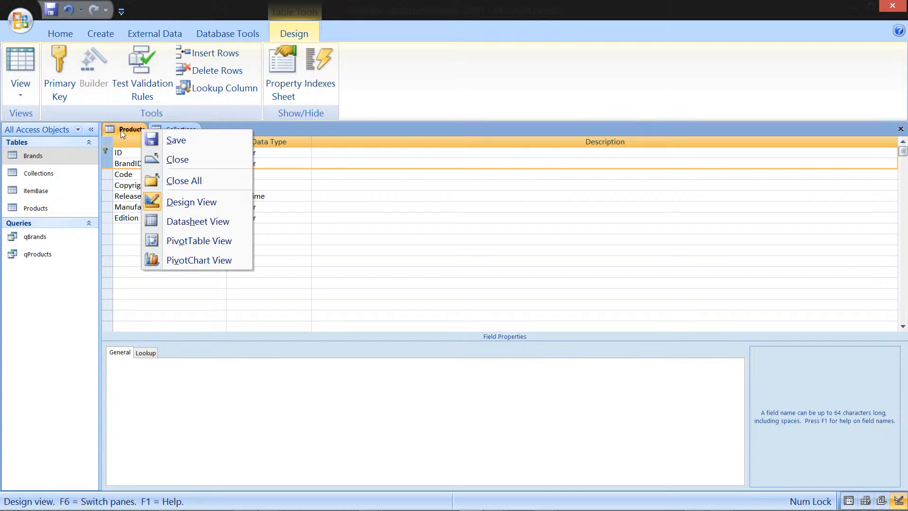
{"action": "left_click", "coordinate": [185, 159]}
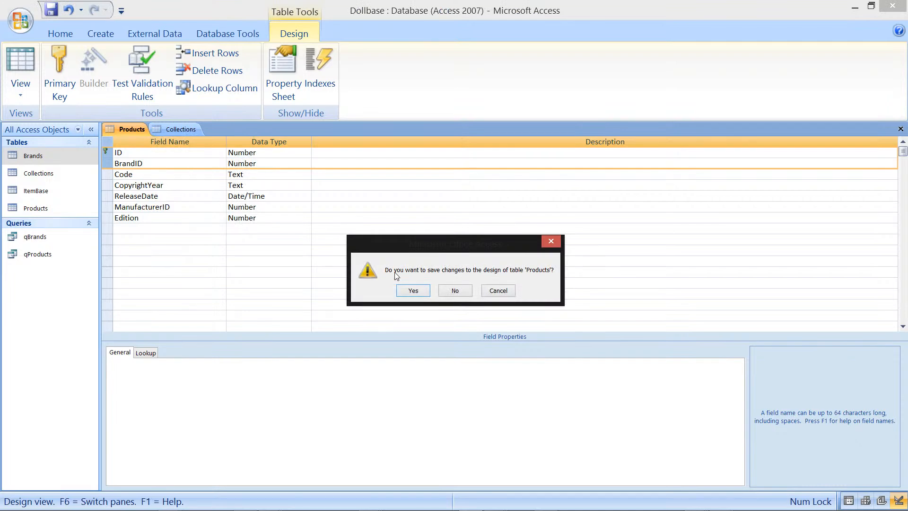
{"action": "left_click", "coordinate": [416, 289]}
Step: Close the Collections table design, saving its changes
{"action": "right_click", "coordinate": [147, 129]}
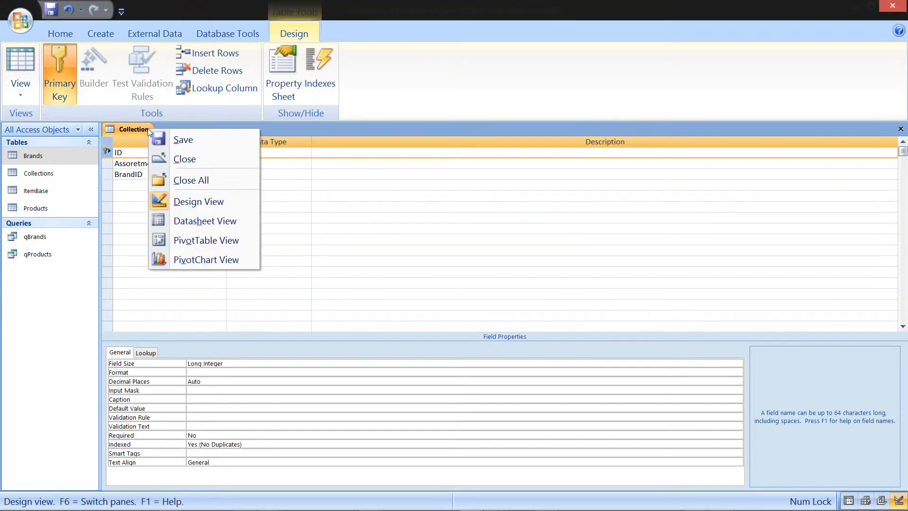
{"action": "left_click", "coordinate": [184, 156]}
{"action": "left_click", "coordinate": [410, 293]}
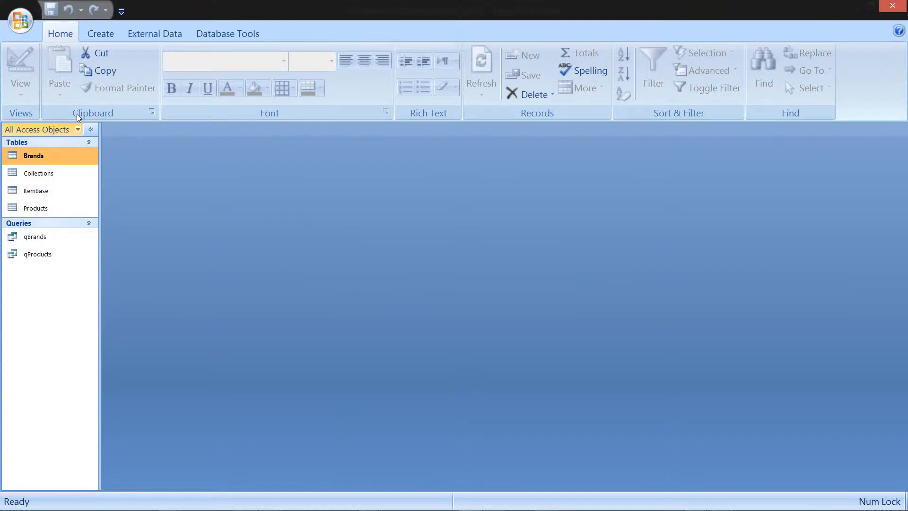
{"action": "left_click", "coordinate": [113, 35]}
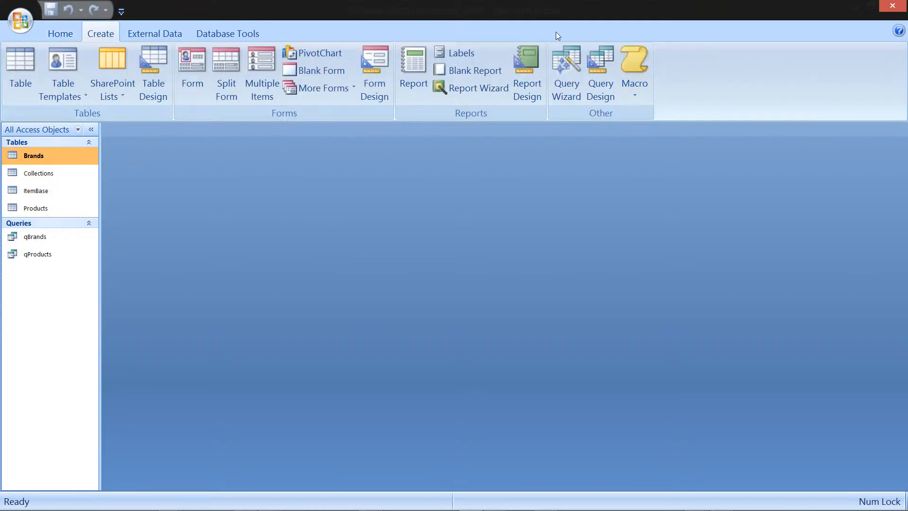
Step: Start a new query design with the Collections and ItemBase tables, joining them on their ID fields
{"action": "left_click", "coordinate": [606, 58]}
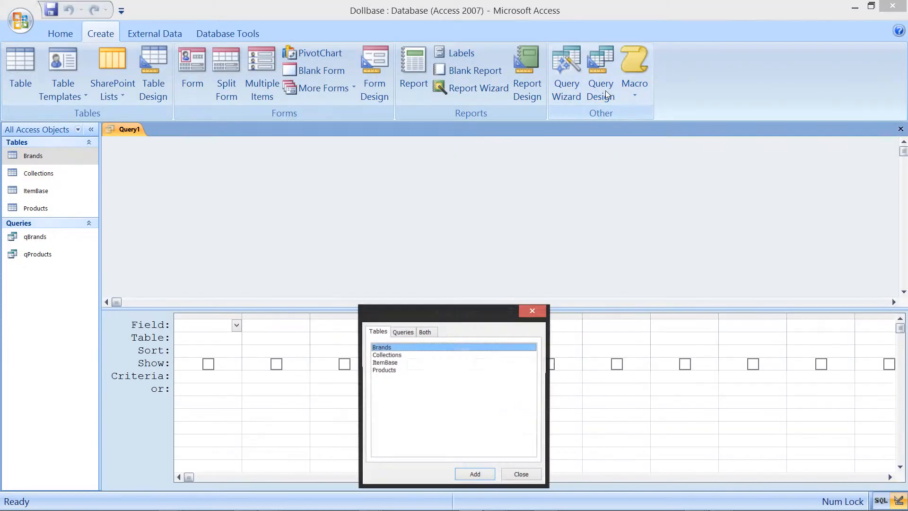
{"action": "left_click", "coordinate": [398, 355]}
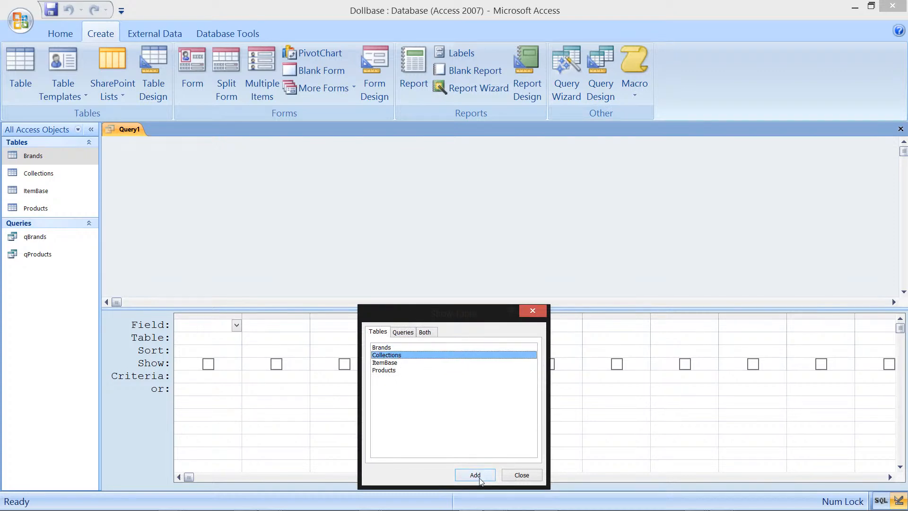
{"action": "left_click", "coordinate": [475, 475]}
{"action": "left_click", "coordinate": [399, 363]}
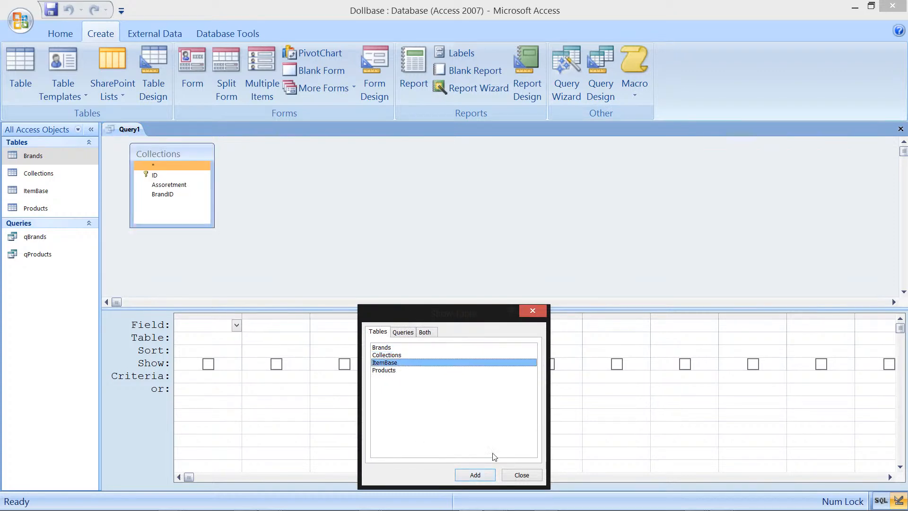
{"action": "left_click", "coordinate": [473, 475]}
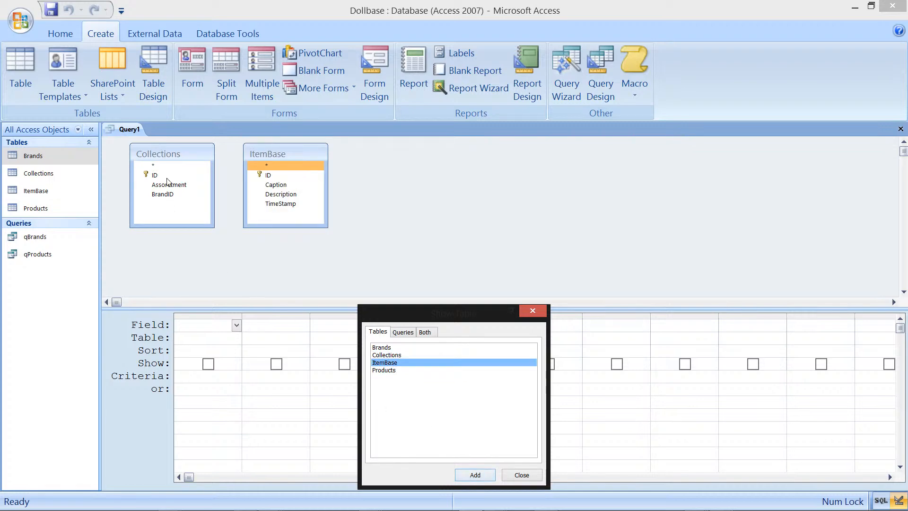
{"action": "left_click", "coordinate": [541, 311]}
{"action": "left_click_drag", "start_coordinate": [174, 176], "coordinate": [277, 176]}
Step: Add Collections ID, Assoretment, BrandID and ItemBase Caption, Description and TimeStamp to the query grid, with Caption second
{"action": "left_click_drag", "start_coordinate": [175, 181], "coordinate": [212, 326]}
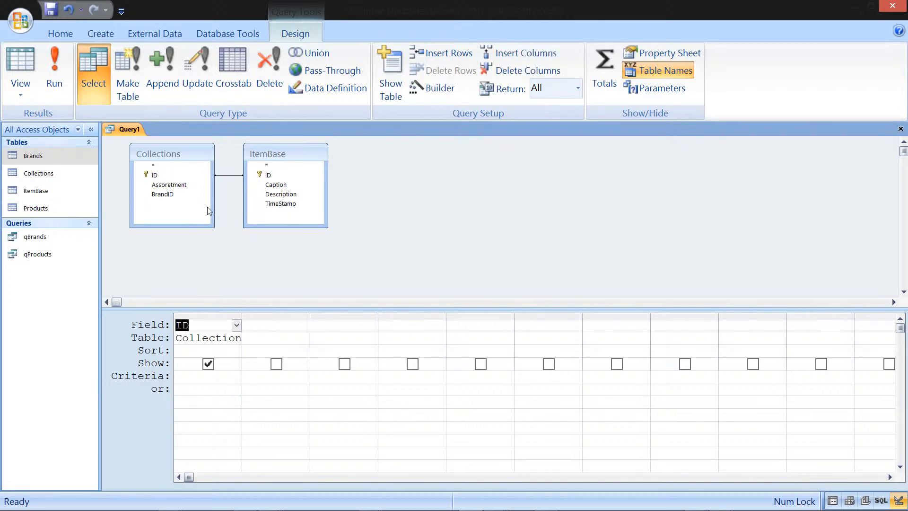
{"action": "left_click_drag", "start_coordinate": [182, 185], "coordinate": [284, 326]}
{"action": "left_click_drag", "start_coordinate": [163, 195], "coordinate": [354, 326]}
{"action": "left_click_drag", "start_coordinate": [284, 195], "coordinate": [420, 328]}
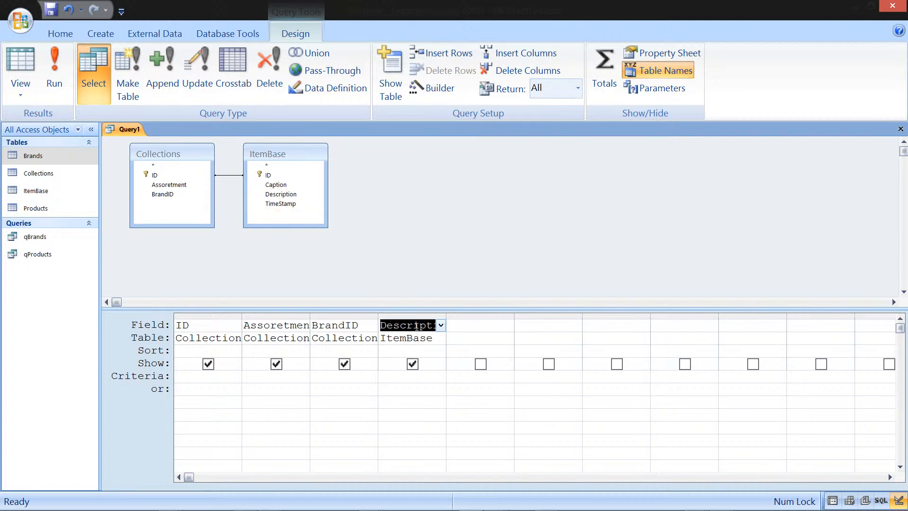
{"action": "left_click_drag", "start_coordinate": [288, 205], "coordinate": [477, 329]}
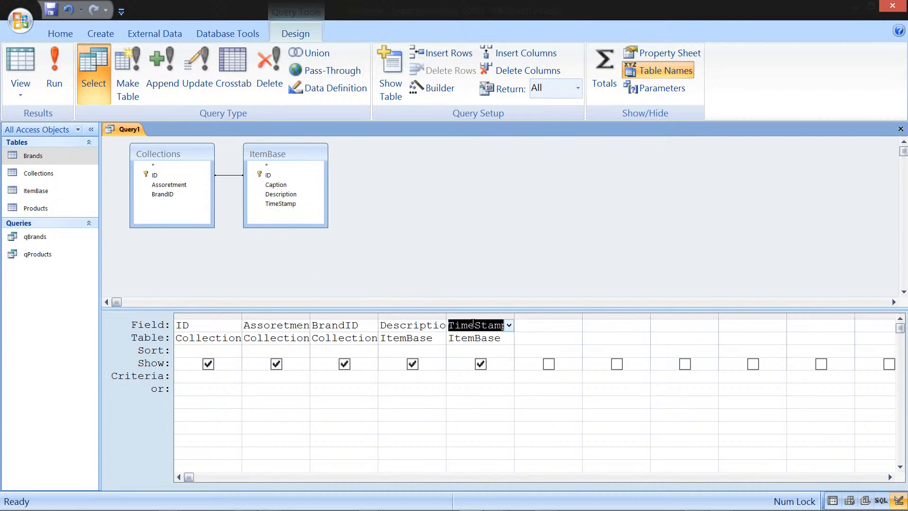
{"action": "left_click_drag", "start_coordinate": [269, 185], "coordinate": [277, 327]}
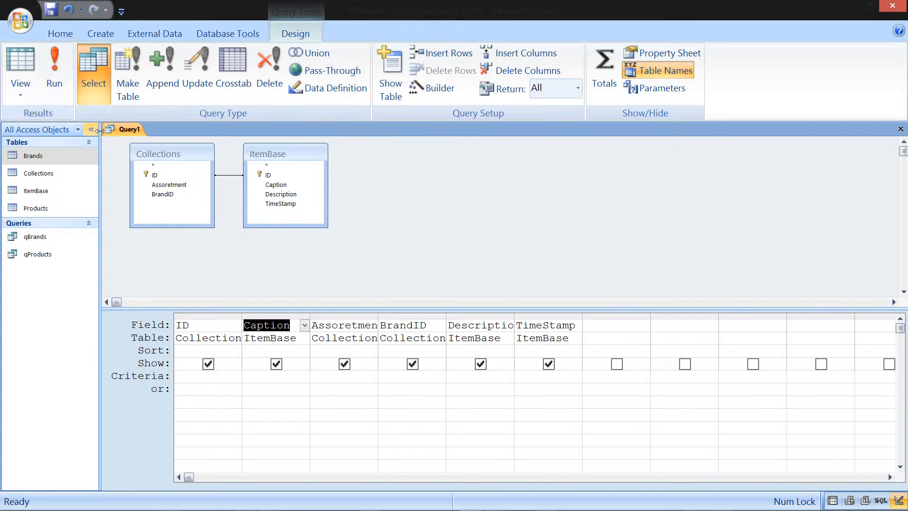
Step: Save the query as qCollections and close it
{"action": "left_click", "coordinate": [57, 15]}
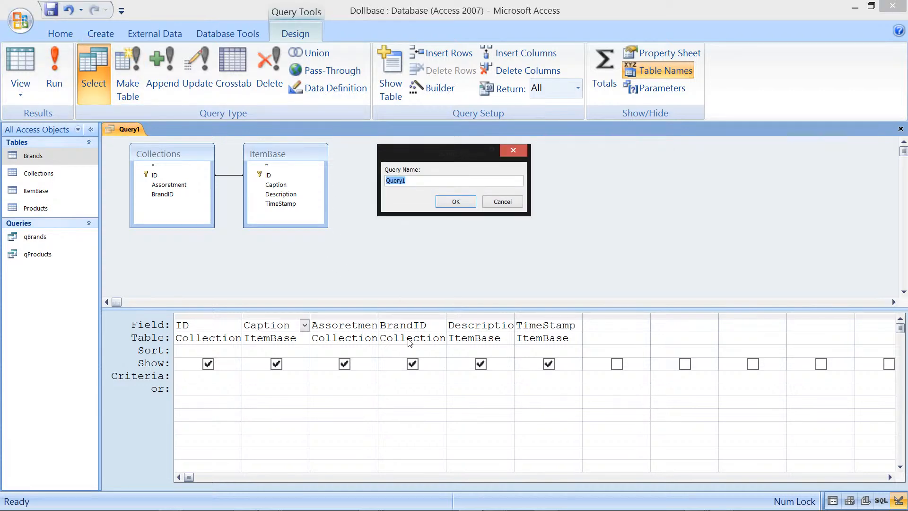
{"action": "type", "text": "qCollections"}
{"action": "left_click", "coordinate": [456, 202]}
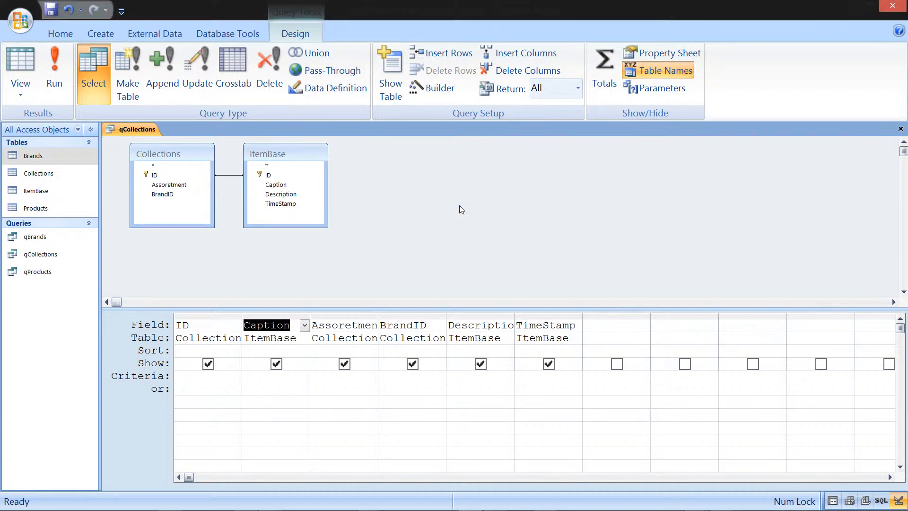
{"action": "left_click", "coordinate": [899, 130]}
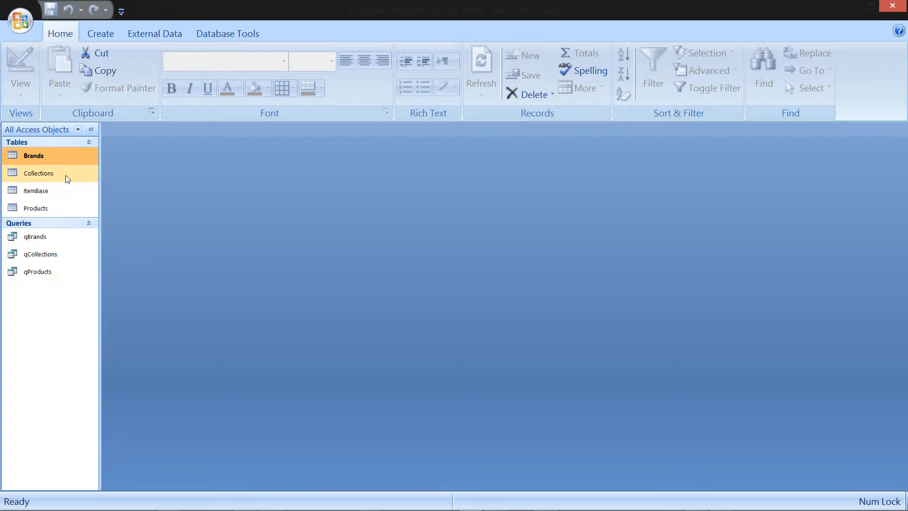
Step: Open the qCollections query as a datasheet and widen its ID column
{"action": "double_click", "coordinate": [54, 256]}
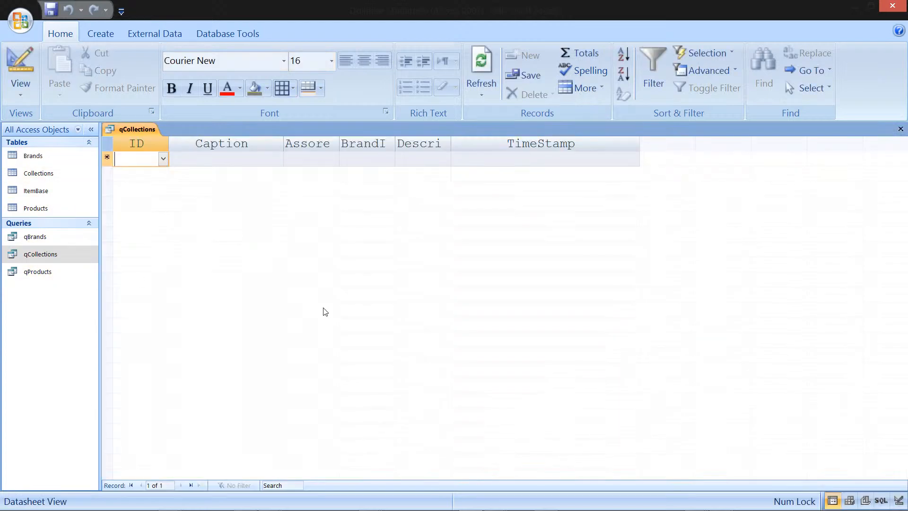
{"action": "left_click", "coordinate": [163, 160]}
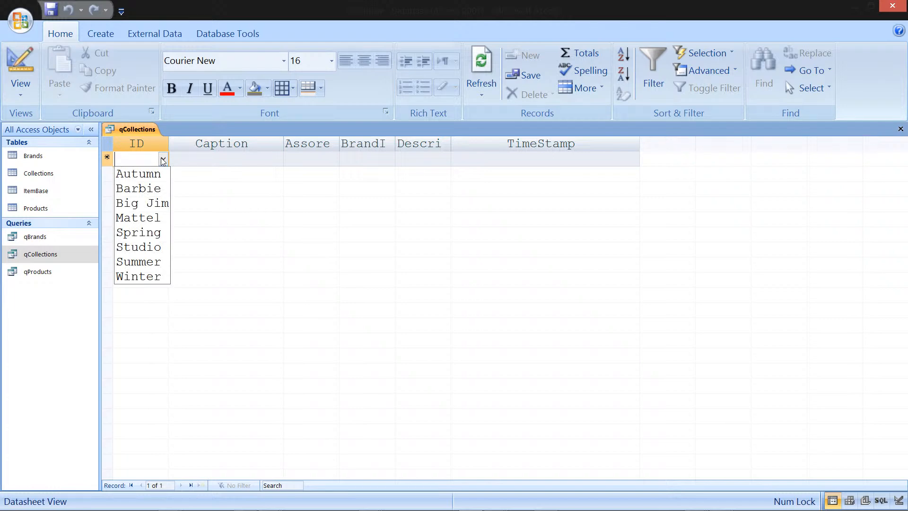
{"action": "left_click", "coordinate": [164, 160]}
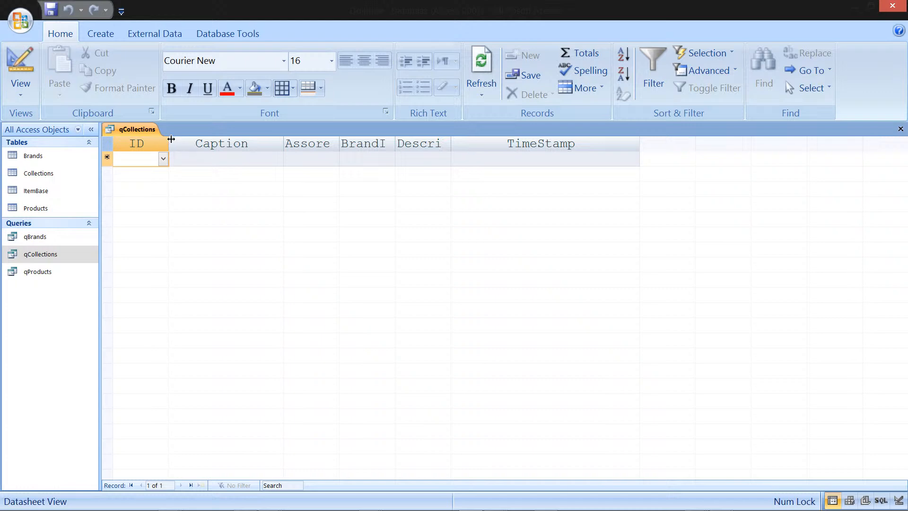
{"action": "left_click_drag", "start_coordinate": [169, 143], "coordinate": [244, 143]}
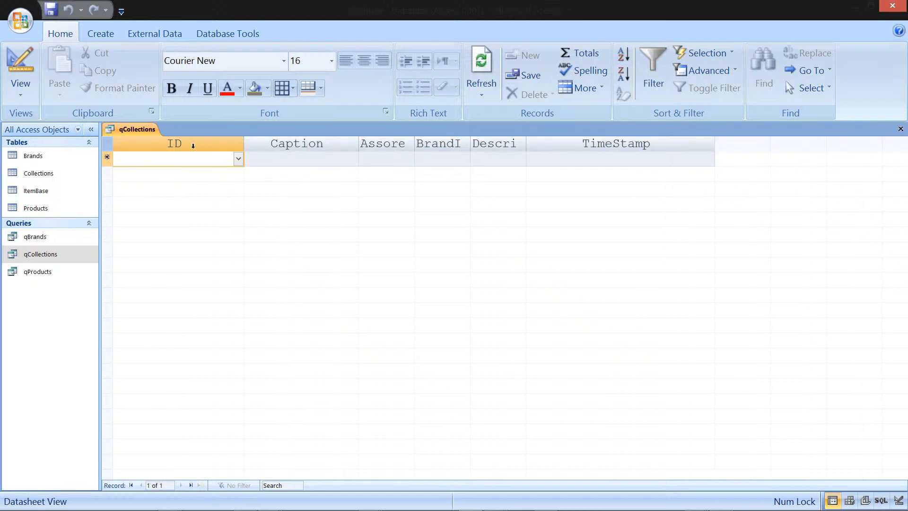
{"action": "left_click", "coordinate": [238, 159]}
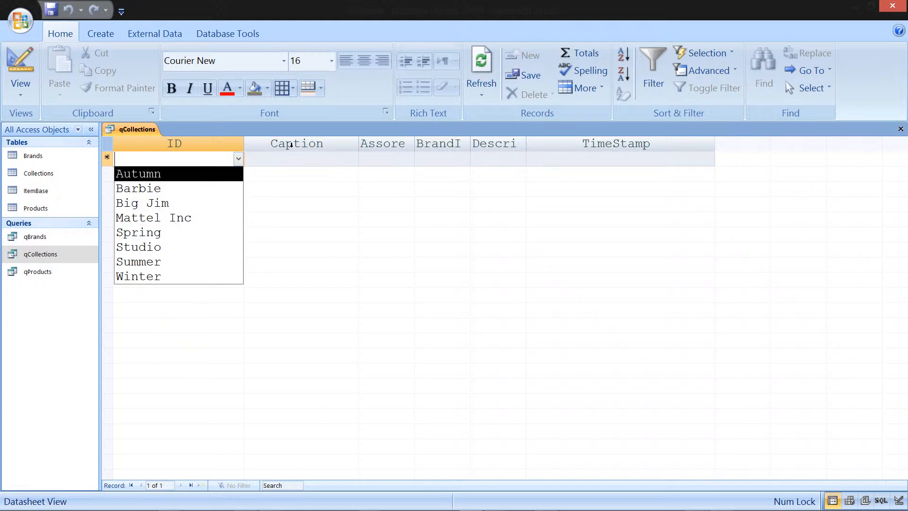
{"action": "left_click", "coordinate": [305, 156]}
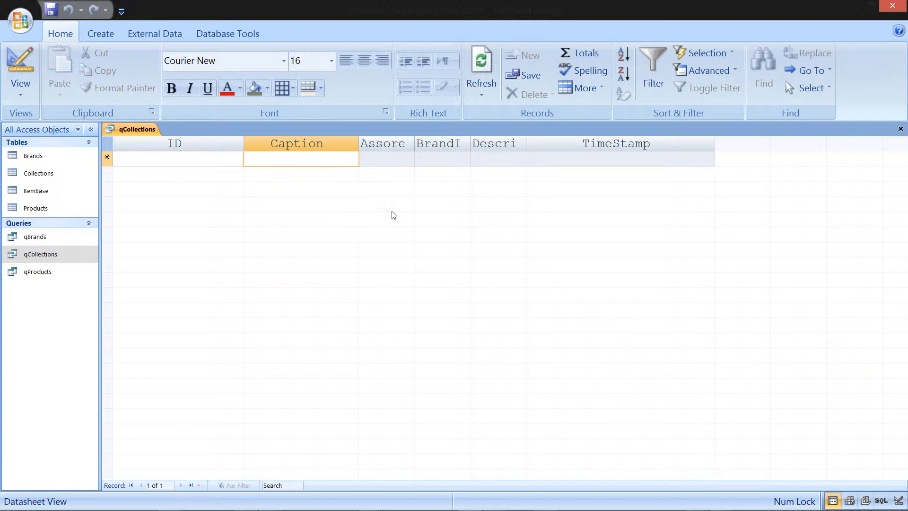
{"action": "type", "text": "@"}
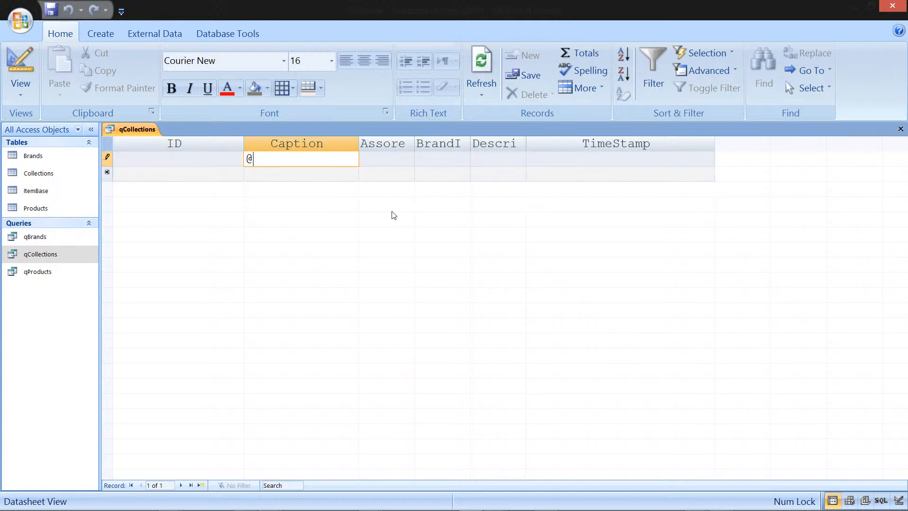
{"action": "type", "text": "Barbie"}
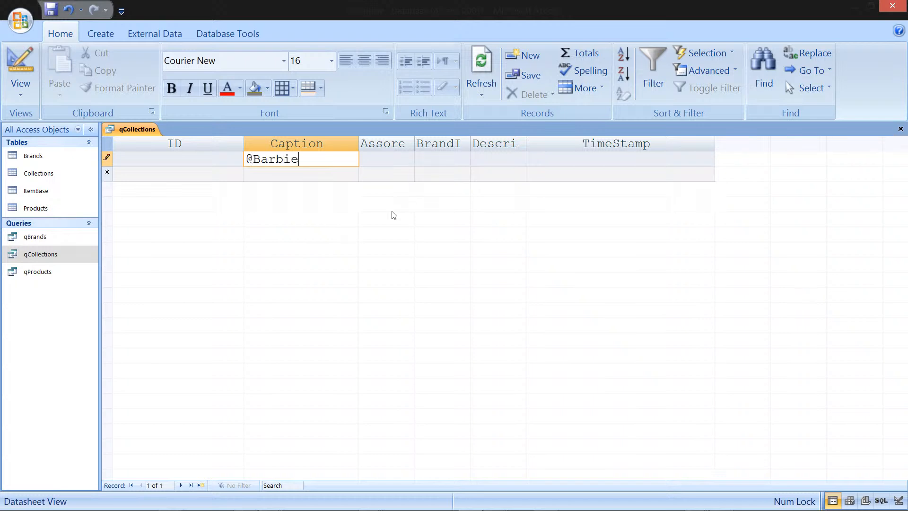
{"action": "type", "text": "style"}
{"action": "key", "text": "Tab"}
{"action": "key", "text": "Tab"}
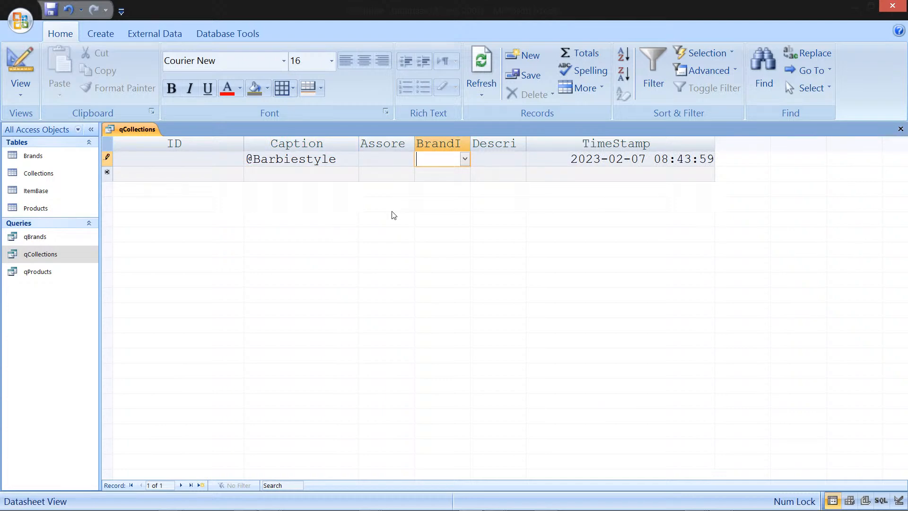
{"action": "type", "text": "b"}
{"action": "key", "text": "Down"}
{"action": "key", "text": "shift+Tab"}
{"action": "key", "text": "shift+Tab"}
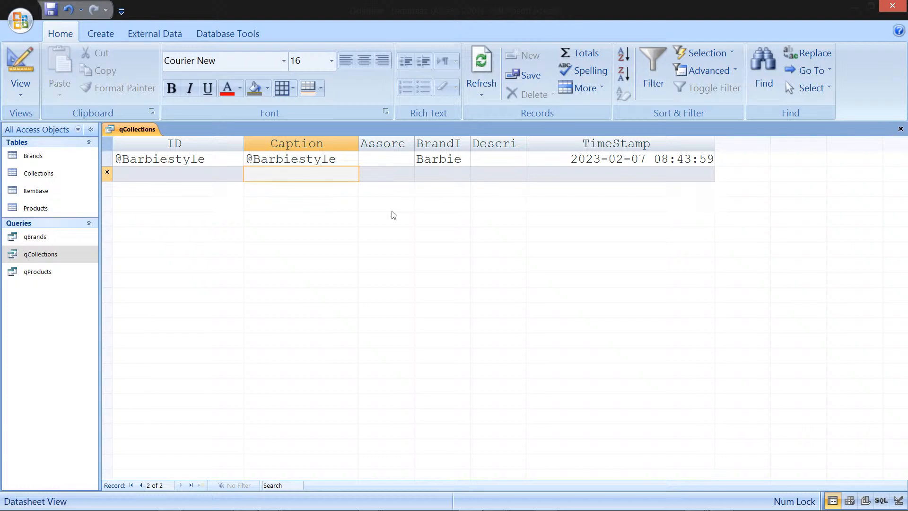
Step: Add a collection record captioned Signature Looks
{"action": "type", "text": "Si"}
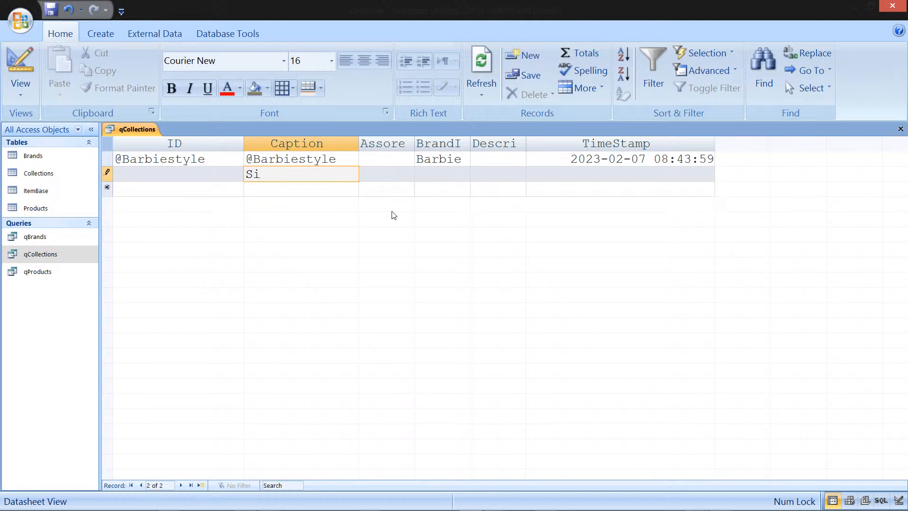
{"action": "type", "text": "gnature Looks"}
{"action": "key", "text": "Down"}
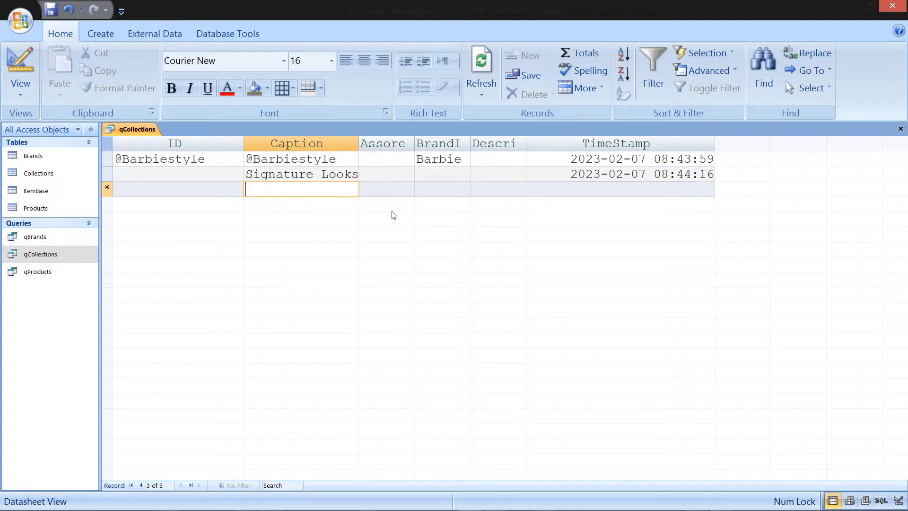
Step: Add a collection record captioned Inspiring Woman with assortment FJH62
{"action": "type", "text": "Inspo"}
{"action": "key", "text": "BackSpace"}
{"action": "type", "text": "iring Woman"}
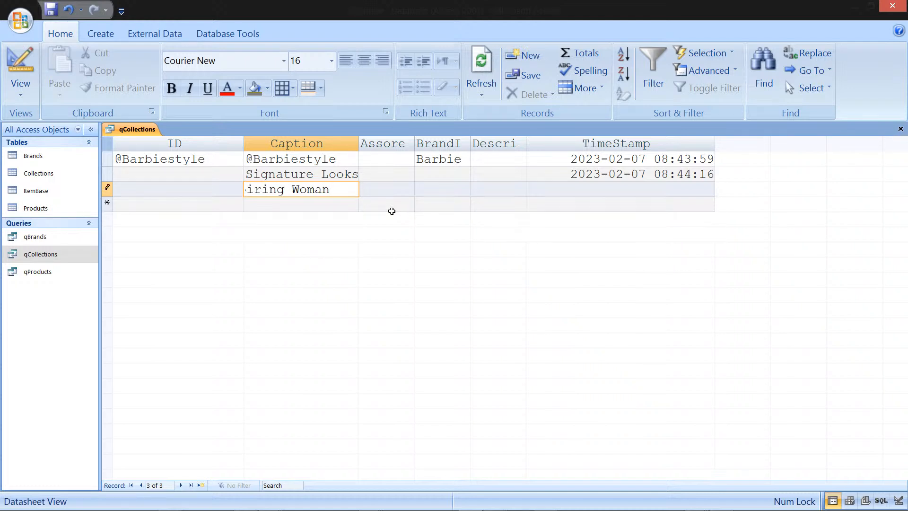
{"action": "key", "text": "Tab"}
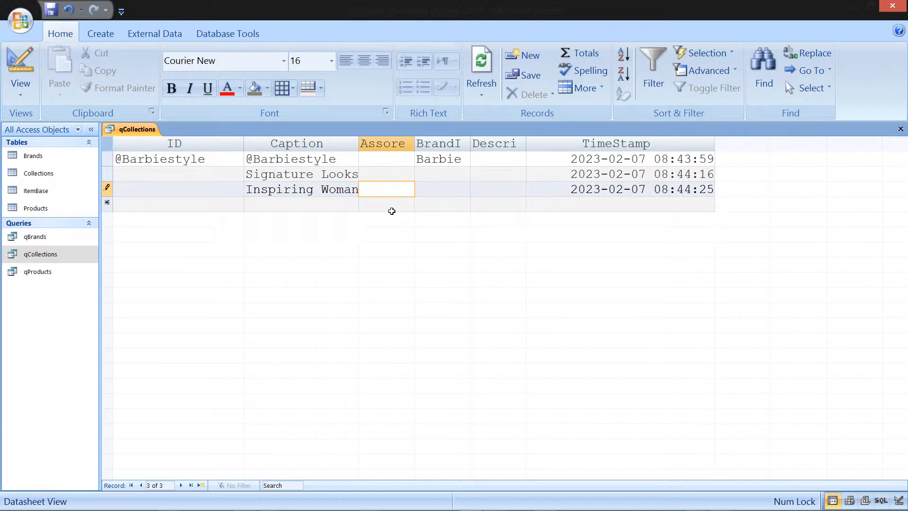
{"action": "type", "text": "FJH62"}
{"action": "left_click", "coordinate": [392, 211]}
{"action": "key", "text": "shift+Tab"}
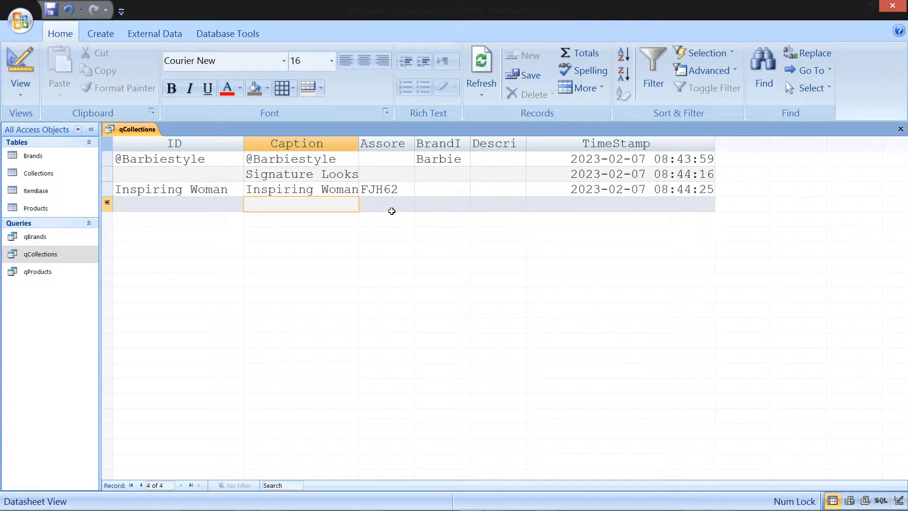
Step: Add a collection record captioned Music Series
{"action": "type", "text": "M"}
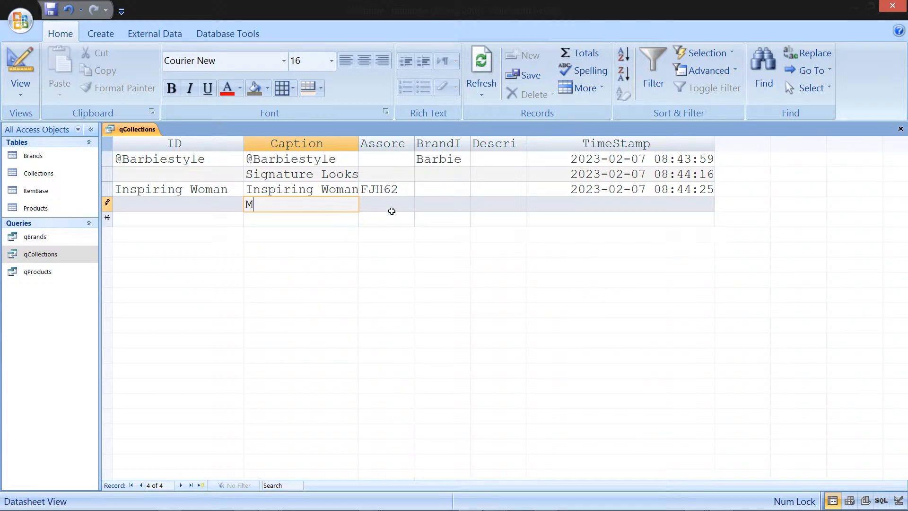
{"action": "type", "text": "usic Series"}
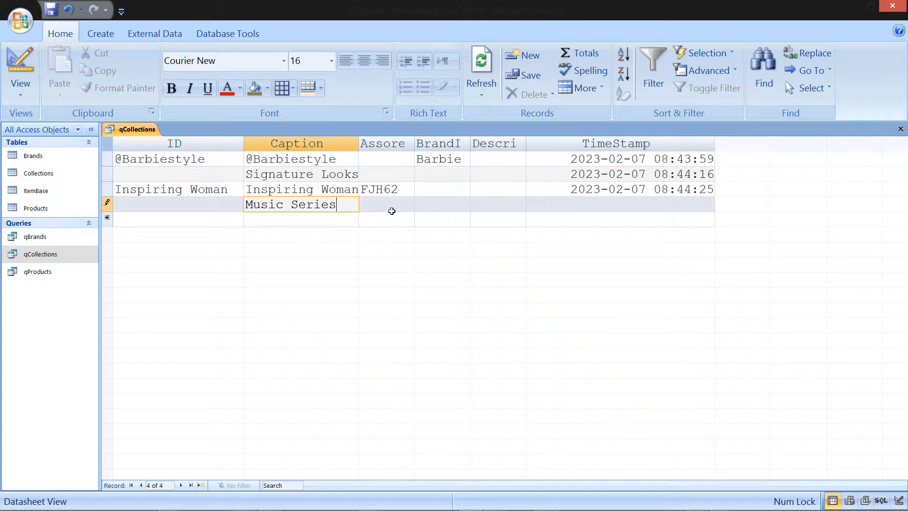
{"action": "key", "text": "Tab"}
Step: Set the brand to Barbie for the Music Series, Inspiring Woman and Signature Looks records
{"action": "key", "text": "Up"}
{"action": "key", "text": "Up"}
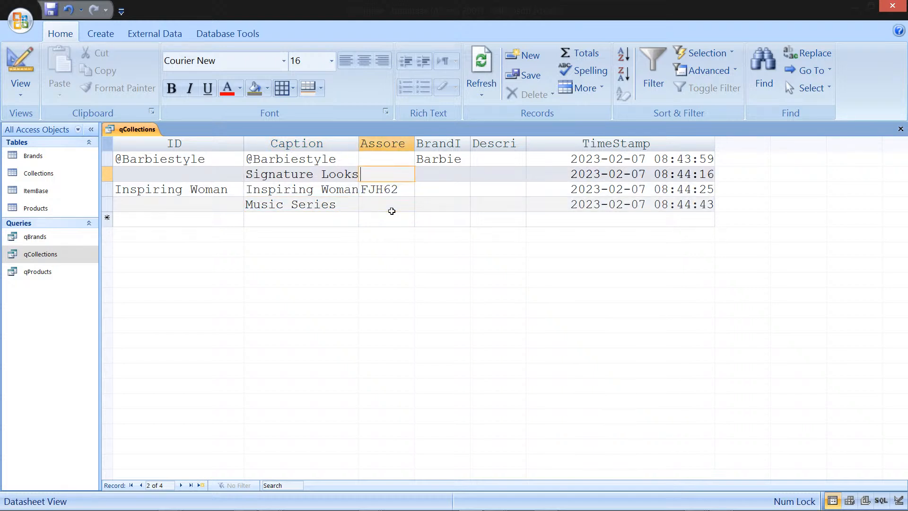
{"action": "key", "text": "Down"}
{"action": "key", "text": "Down"}
{"action": "key", "text": "Left"}
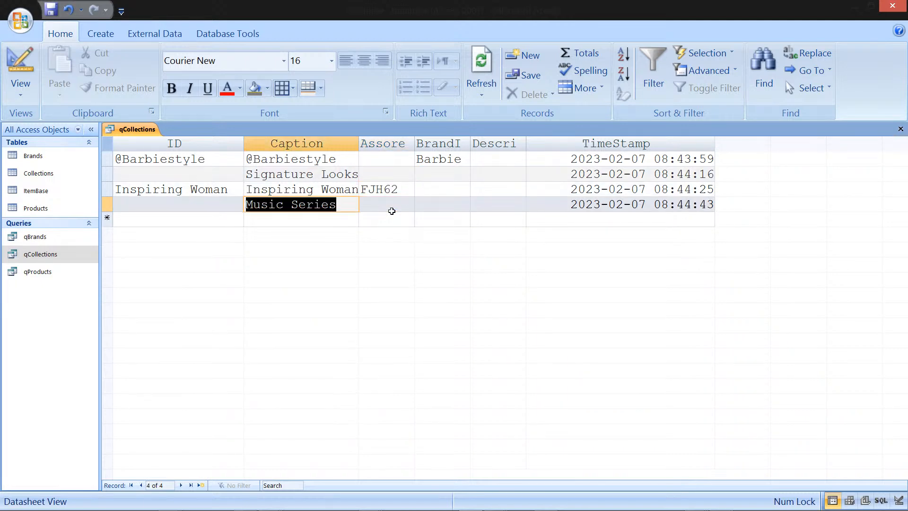
{"action": "key", "text": "Left"}
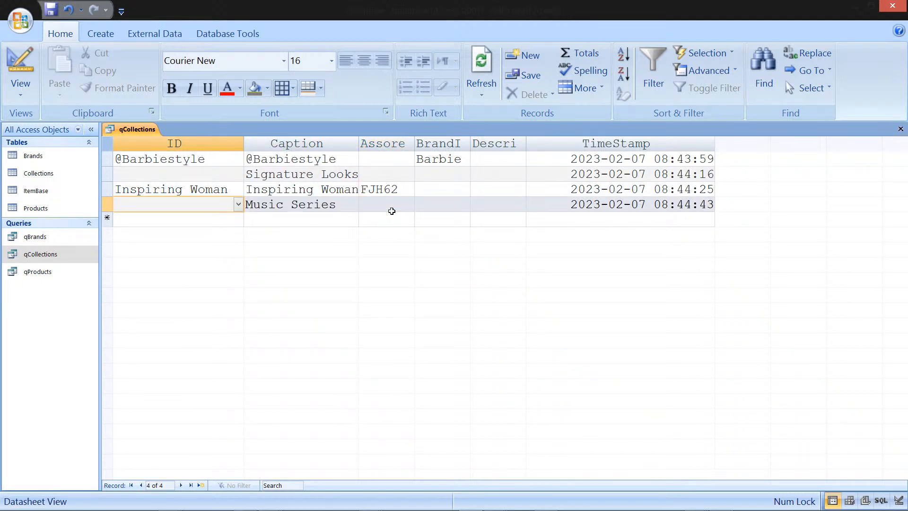
{"action": "key", "text": "Right"}
{"action": "key", "text": "Right"}
{"action": "key", "text": "Right"}
{"action": "type", "text": "b"}
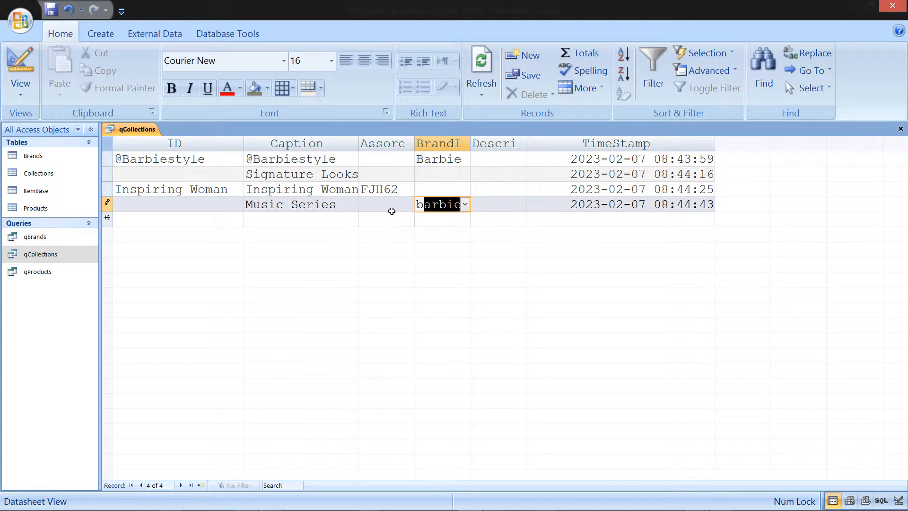
{"action": "key", "text": "Up"}
{"action": "type", "text": "b"}
{"action": "key", "text": "Up"}
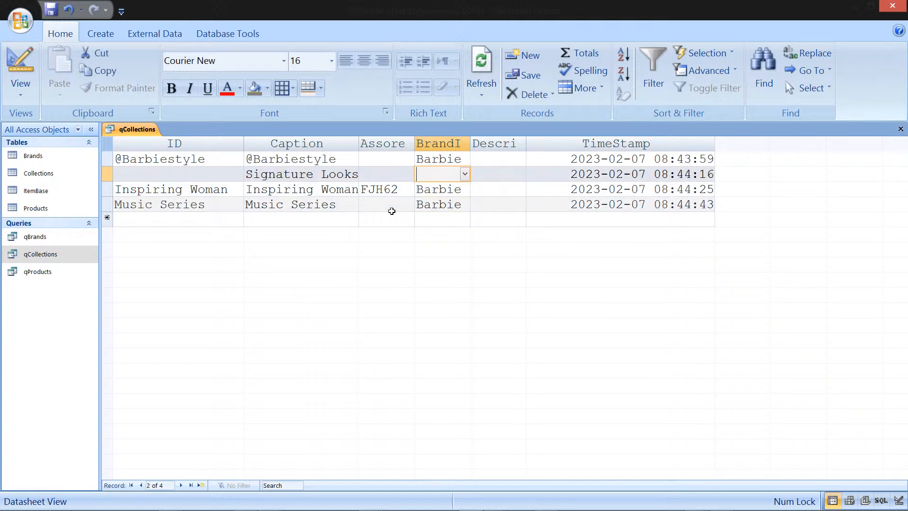
{"action": "type", "text": "barbie"}
{"action": "key", "text": "Down"}
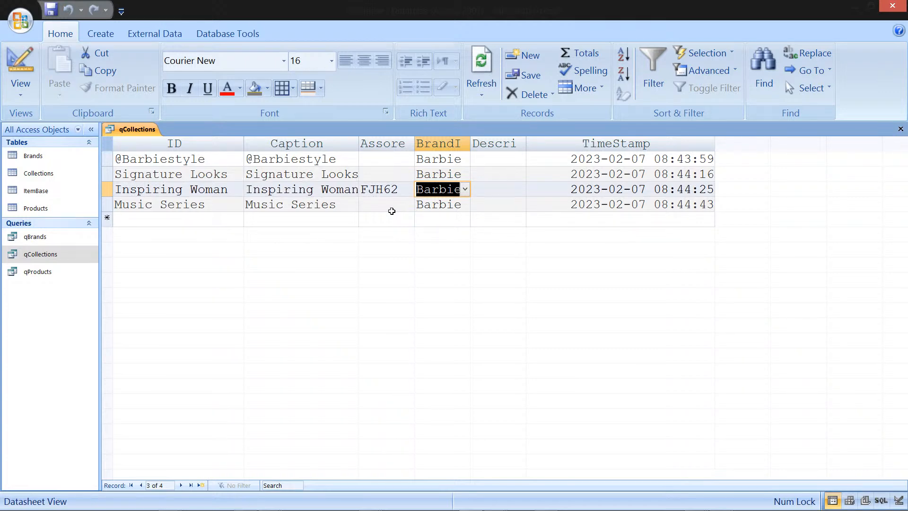
{"action": "key", "text": "Up"}
{"action": "key", "text": "Up"}
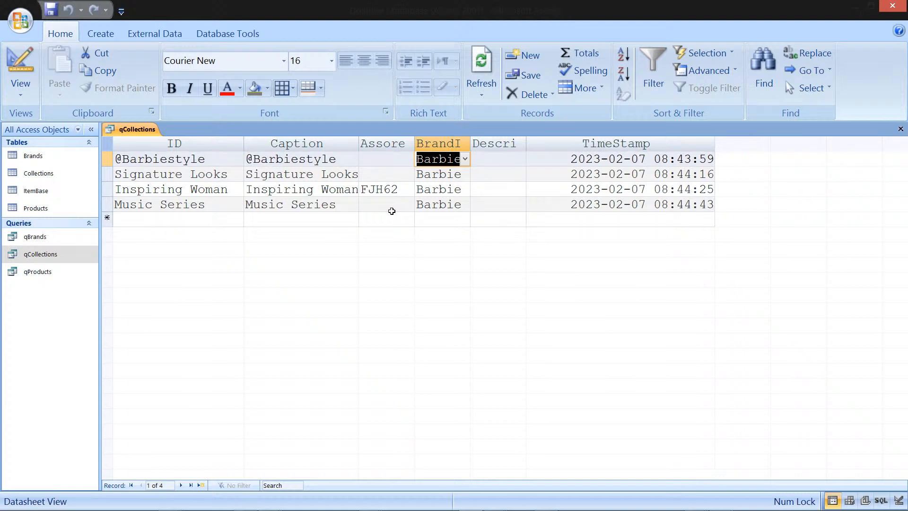
Step: Move through the collection records' fields to review the entered data
{"action": "key", "text": "Left"}
{"action": "key", "text": "Left"}
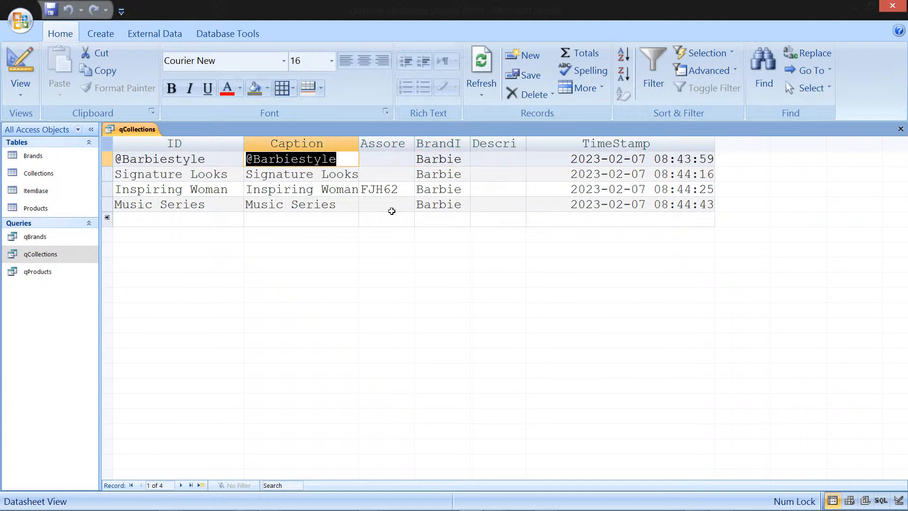
{"action": "key", "text": "Down"}
{"action": "key", "text": "Down"}
{"action": "key", "text": "Down"}
{"action": "key", "text": "Right"}
{"action": "key", "text": "Right"}
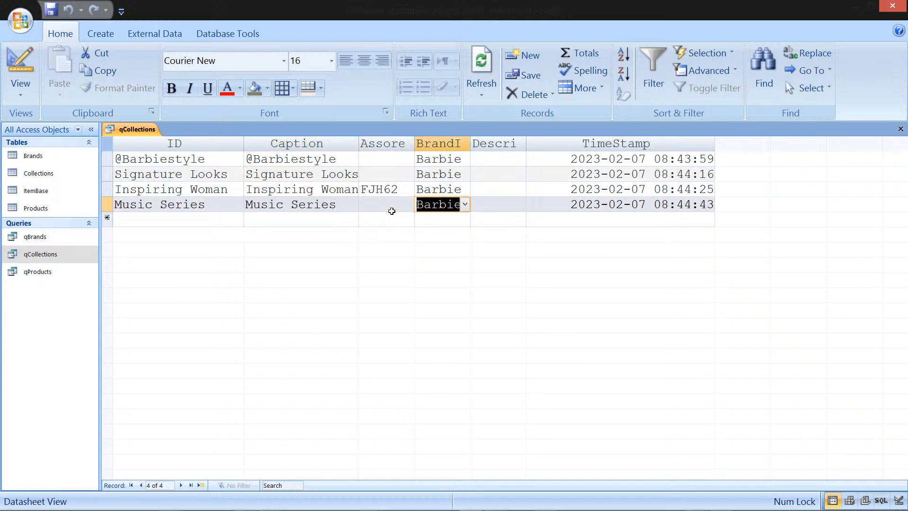
{"action": "key", "text": "Right"}
{"action": "key", "text": "Left"}
{"action": "key", "text": "Left"}
{"action": "key", "text": "Left"}
{"action": "key", "text": "Left"}
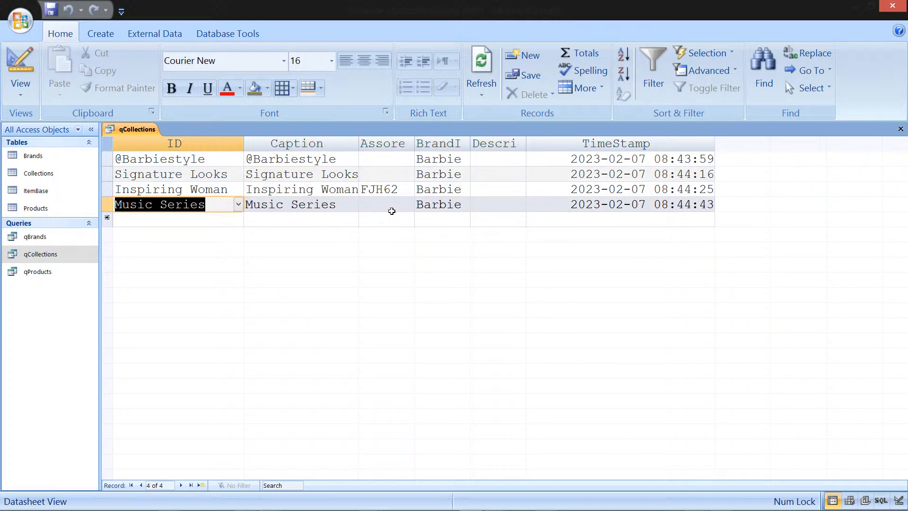
{"action": "key", "text": "Up"}
{"action": "key", "text": "Up"}
{"action": "key", "text": "Up"}
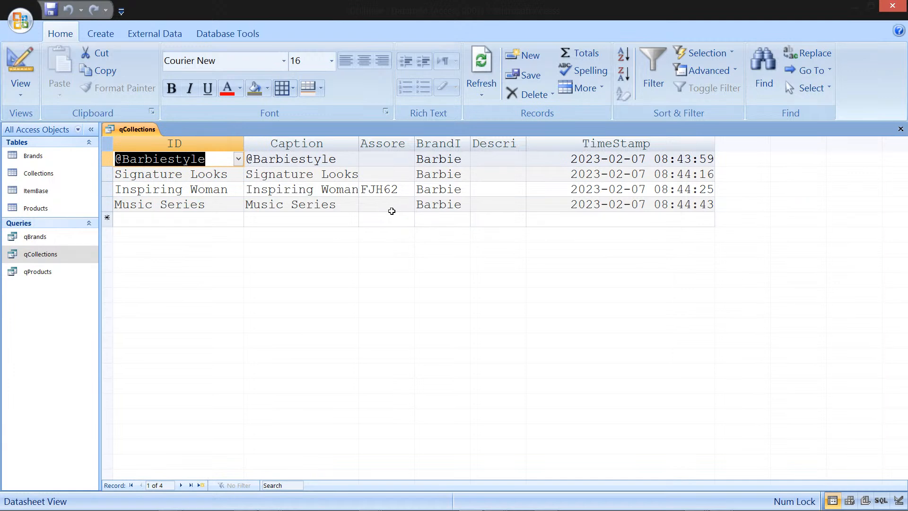
{"action": "key", "text": "Down"}
{"action": "key", "text": "Down"}
{"action": "key", "text": "Down"}
{"action": "key", "text": "Down"}
{"action": "key", "text": "Up"}
{"action": "key", "text": "Up"}
{"action": "key", "text": "Up"}
{"action": "key", "text": "Up"}
{"action": "key", "text": "Down"}
{"action": "key", "text": "Down"}
{"action": "key", "text": "Down"}
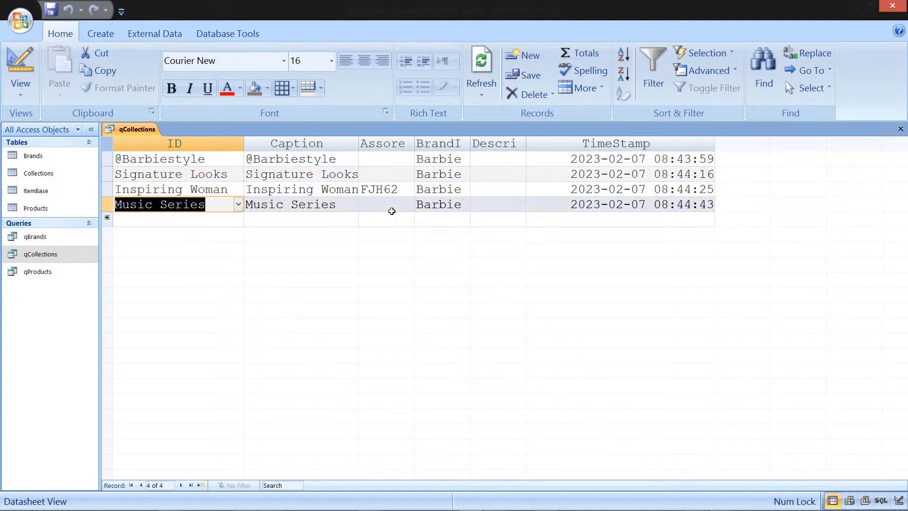
{"action": "key", "text": "Up"}
{"action": "key", "text": "Up"}
{"action": "key", "text": "Up"}
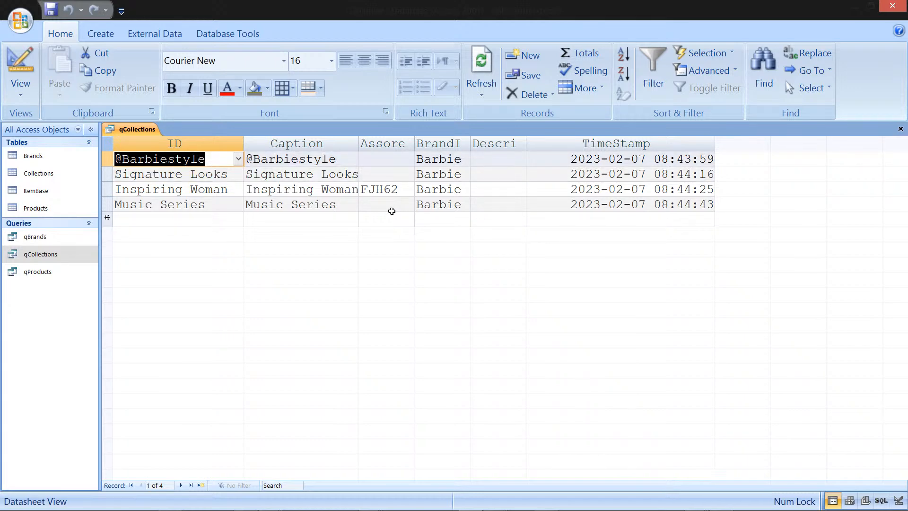
{"action": "key", "text": "Down"}
{"action": "key", "text": "Down"}
{"action": "key", "text": "Down"}
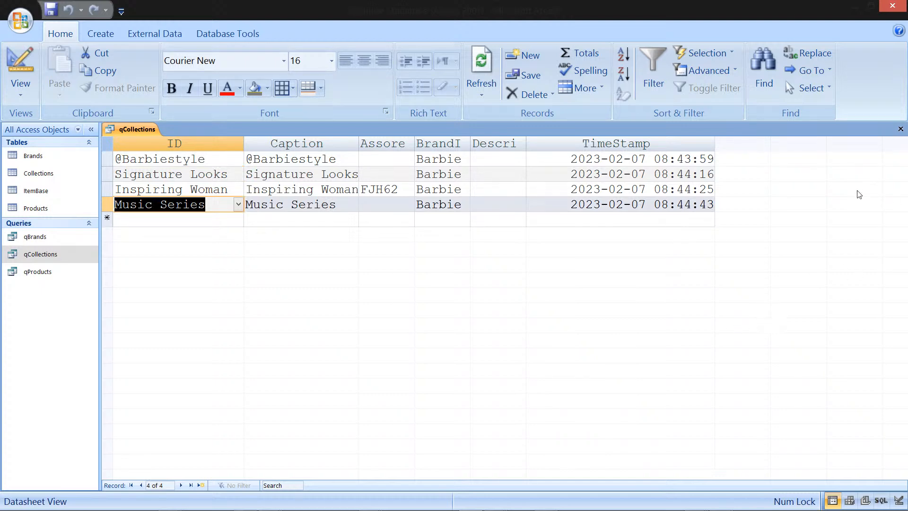
Step: Close the qCollections query, saving its layout changes
{"action": "left_click", "coordinate": [901, 130]}
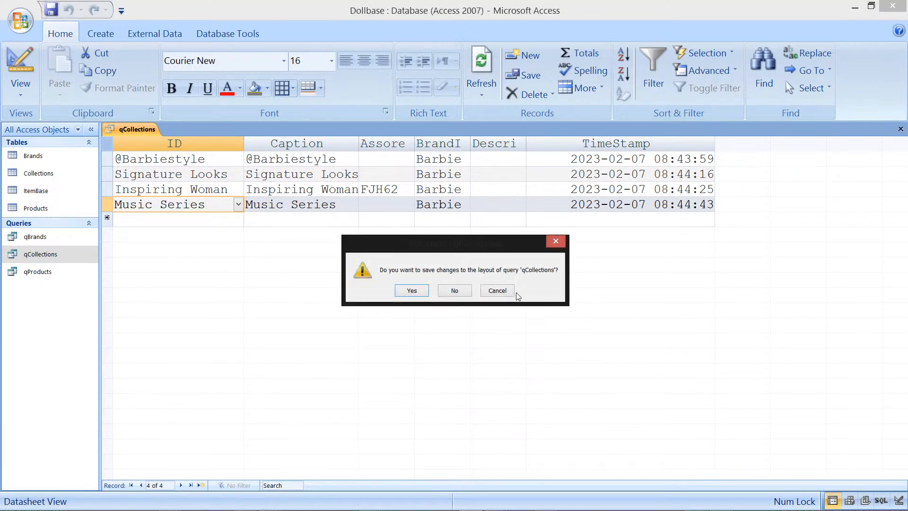
{"action": "left_click", "coordinate": [413, 290]}
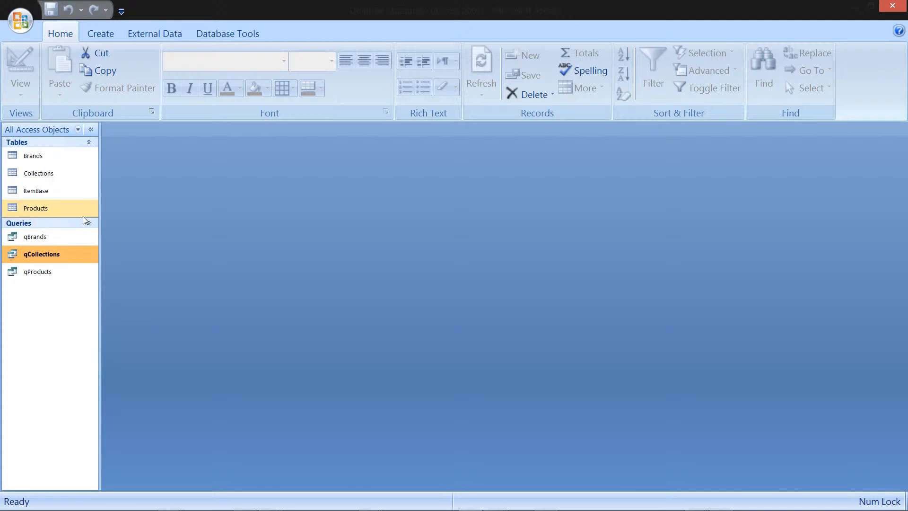
Step: Open the Collections table to check its records, then close it
{"action": "double_click", "coordinate": [62, 174]}
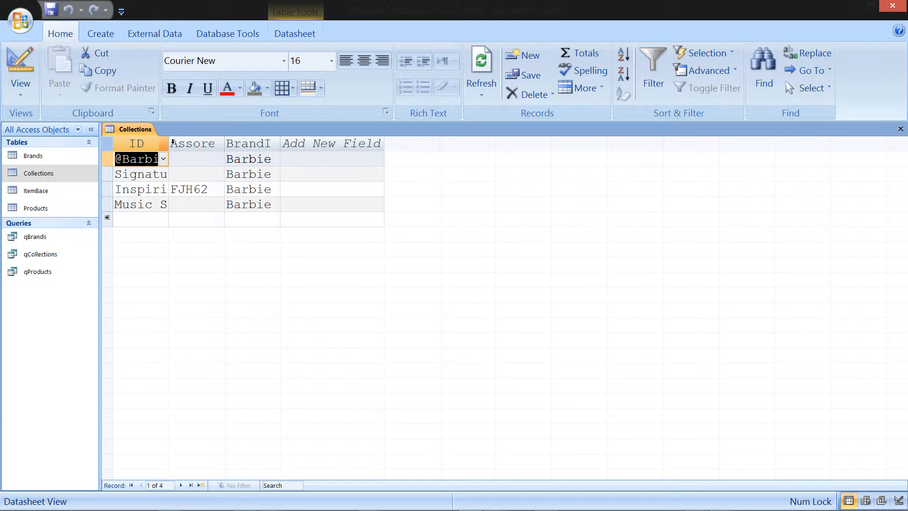
{"action": "left_click", "coordinate": [900, 129]}
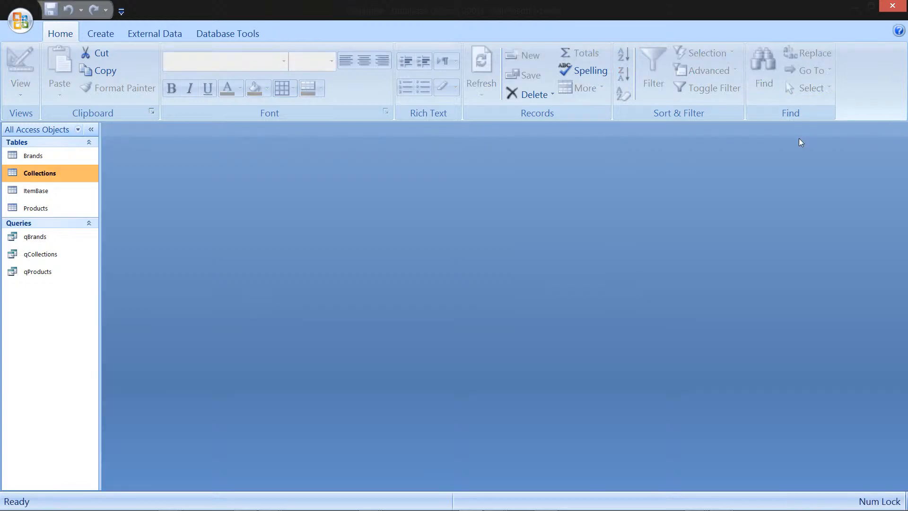
Step: Reopen the qCollections query and add a record captioned My Dolls
{"action": "double_click", "coordinate": [53, 255]}
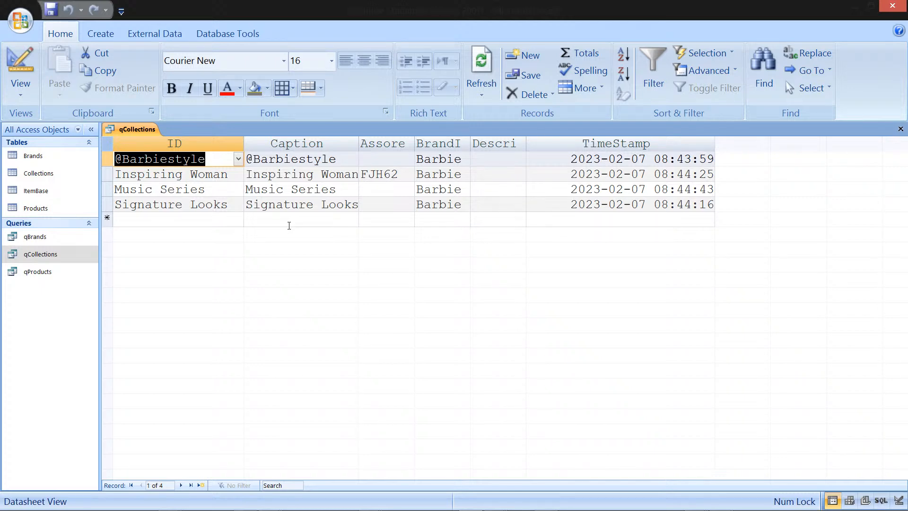
{"action": "left_click", "coordinate": [289, 225]}
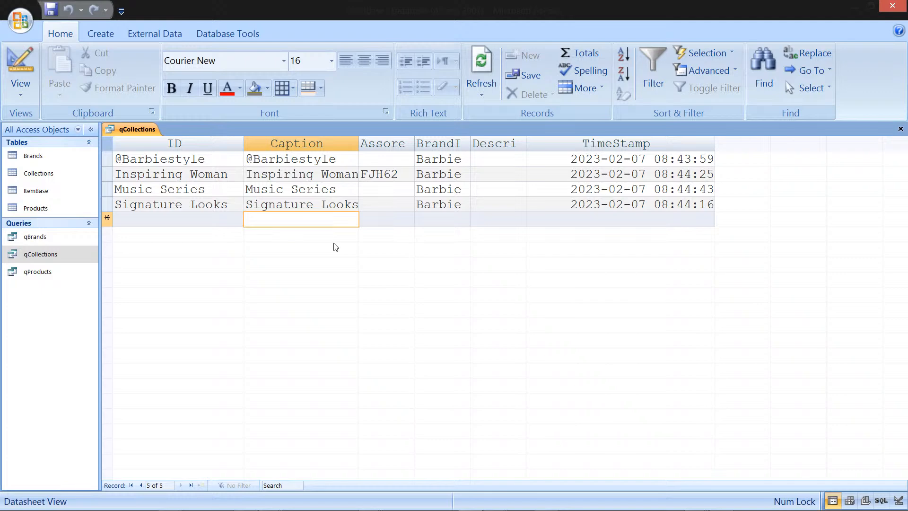
{"action": "type", "text": "M"}
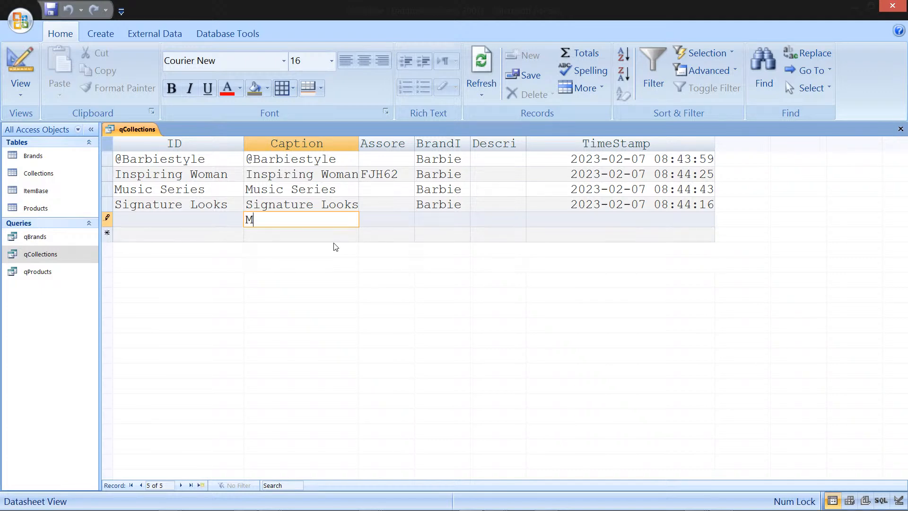
{"action": "type", "text": "y Dolls"}
{"action": "key", "text": "Down"}
{"action": "key", "text": "Up"}
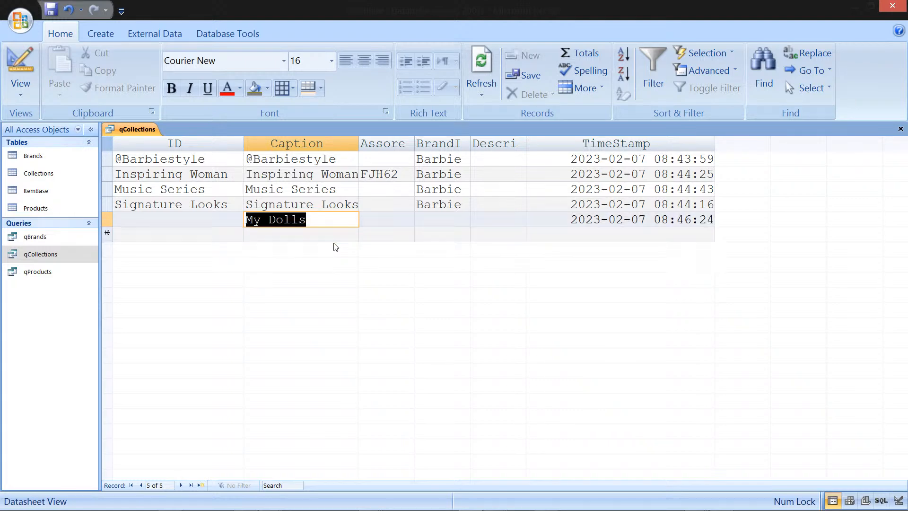
{"action": "key", "text": "Left"}
{"action": "key", "text": "Right"}
{"action": "key", "text": "Right"}
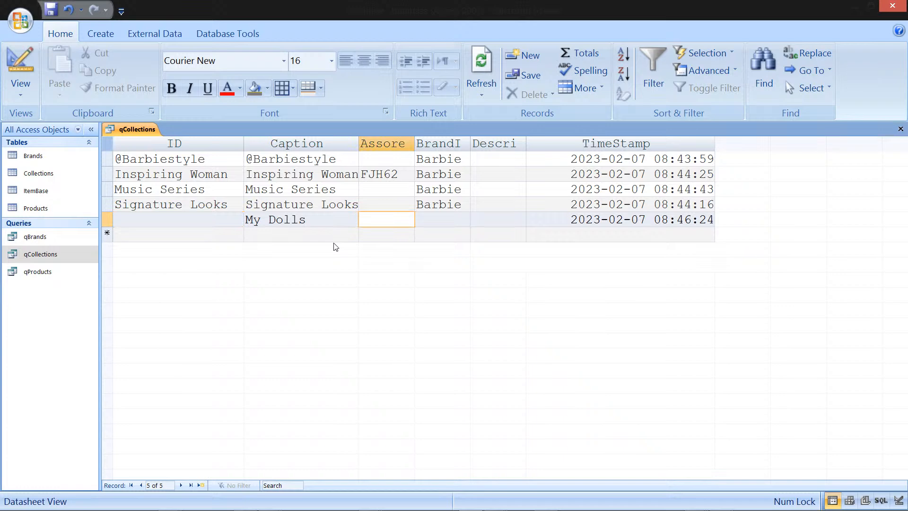
Step: Enter s as the assortment for the My Dolls record and save the record
{"action": "key", "text": "Left"}
{"action": "key", "text": "Left"}
{"action": "key", "text": "Right"}
{"action": "key", "text": "Right"}
{"action": "key", "text": "Right"}
{"action": "key", "text": "Right"}
{"action": "type", "text": "My col"}
{"action": "key", "text": "BackSpace"}
{"action": "key", "text": "BackSpace"}
{"action": "key", "text": "BackSpace"}
{"action": "key", "text": "BackSpace"}
{"action": "key", "text": "BackSpace"}
{"action": "key", "text": "BackSpace"}
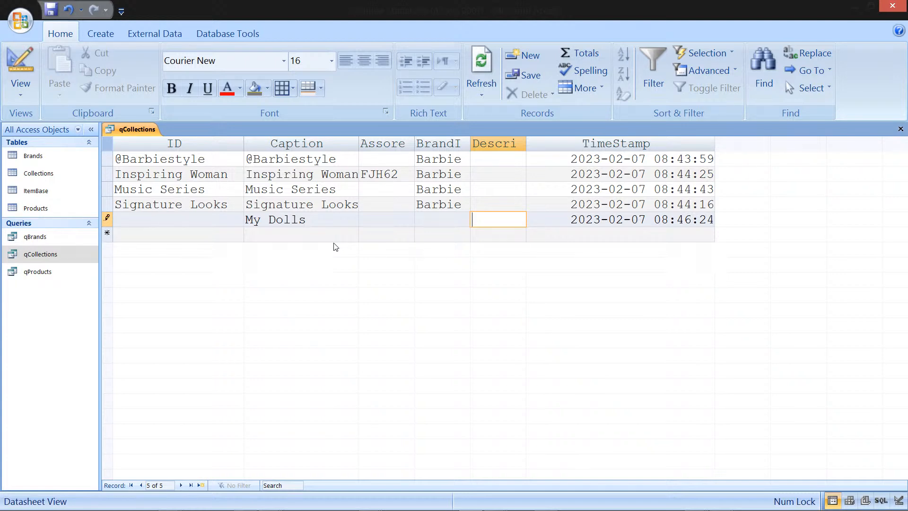
{"action": "key", "text": "Left"}
{"action": "key", "text": "Left"}
{"action": "type", "text": "s"}
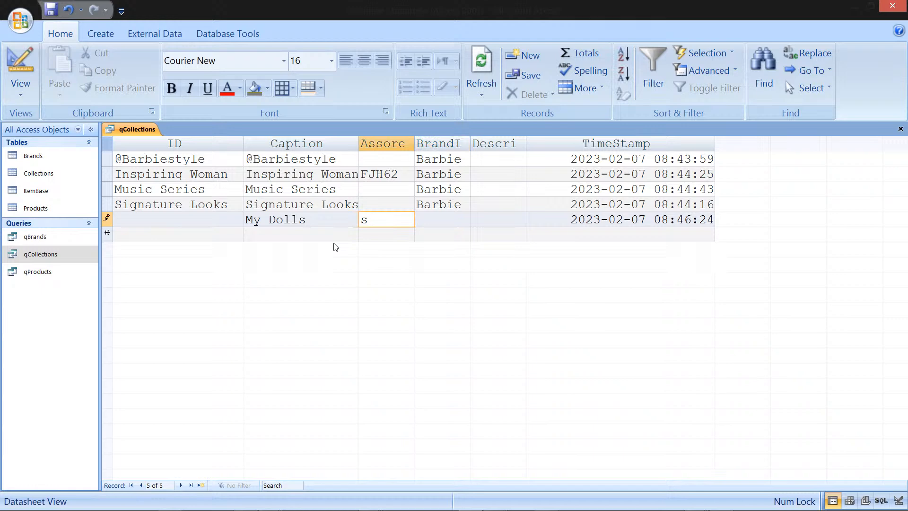
{"action": "key", "text": "Tab"}
{"action": "key", "text": "shift+Return"}
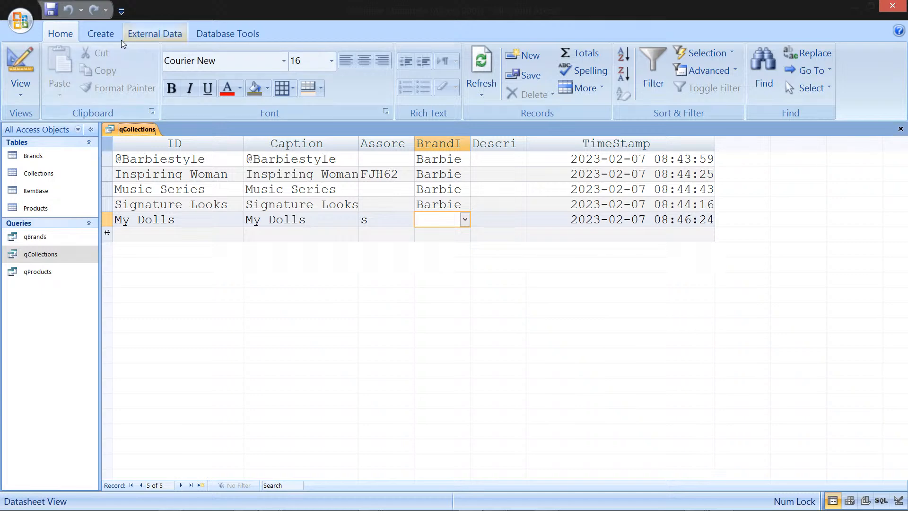
Step: Create a new table and save it under the name CollectionProducts
{"action": "left_click", "coordinate": [100, 33]}
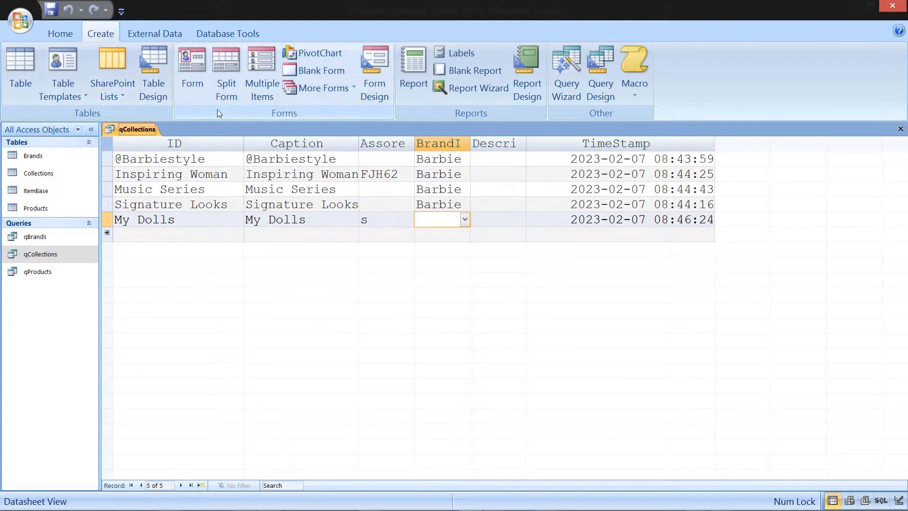
{"action": "right_click", "coordinate": [158, 93]}
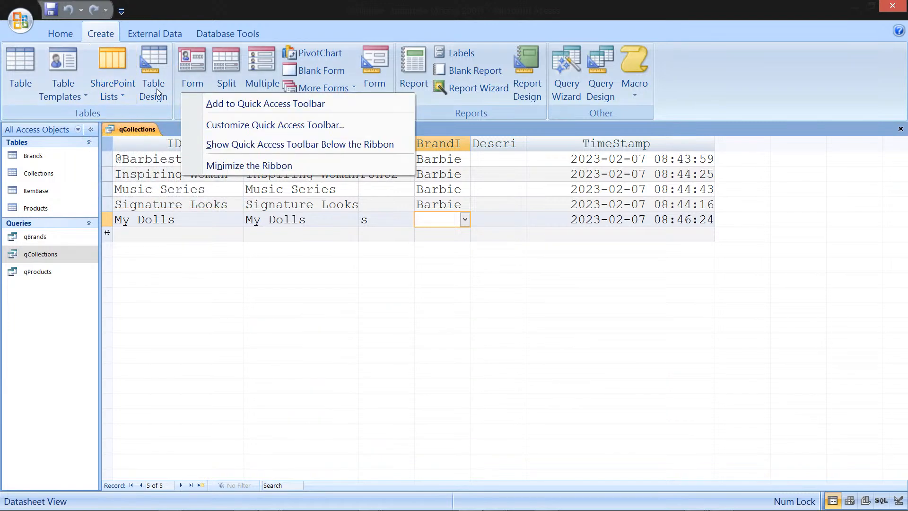
{"action": "left_click", "coordinate": [20, 66]}
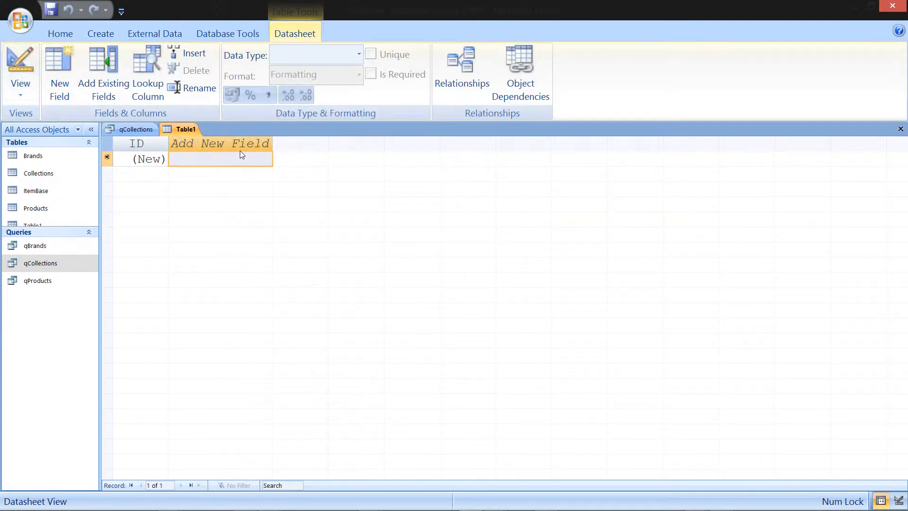
{"action": "right_click", "coordinate": [184, 127]}
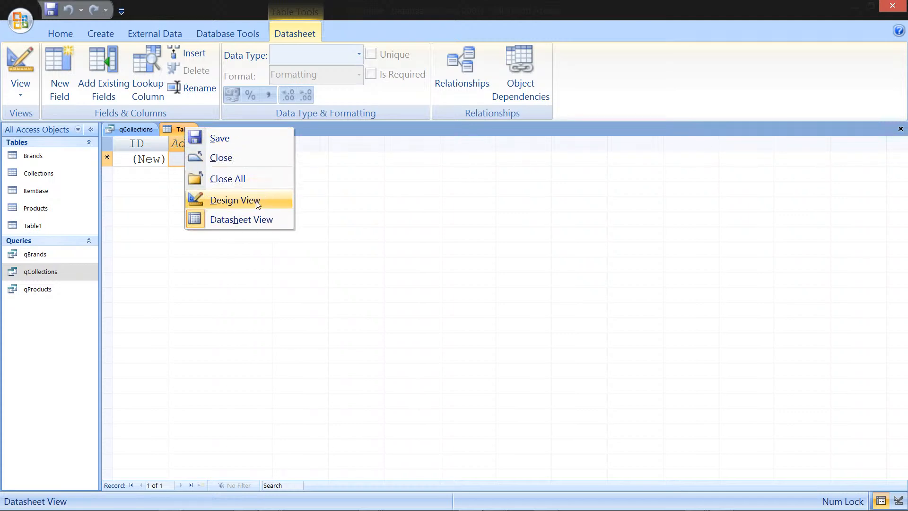
{"action": "left_click", "coordinate": [249, 138]}
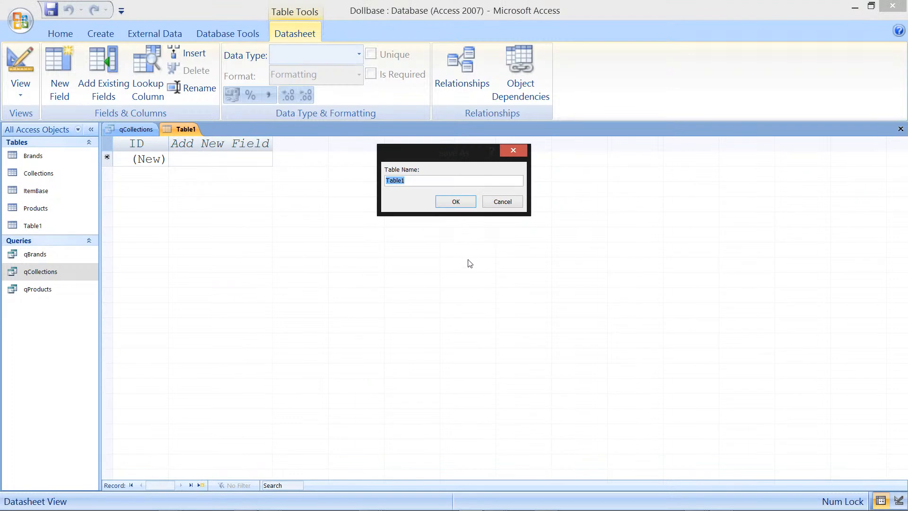
{"action": "type", "text": "CollectionProducts"}
{"action": "right_click", "coordinate": [211, 132]}
{"action": "left_click", "coordinate": [247, 143]}
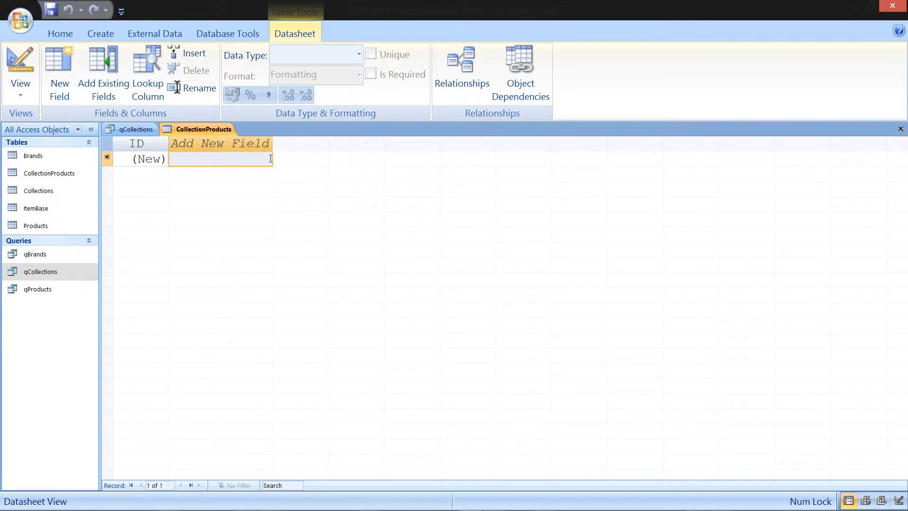
Step: Open CollectionProducts in Design View and start a Lookup Wizard data type for the second field
{"action": "right_click", "coordinate": [220, 131]}
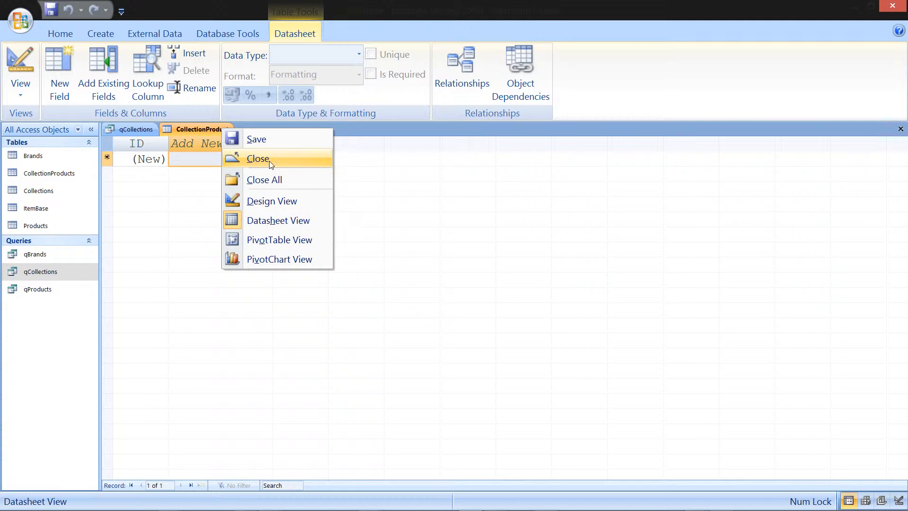
{"action": "left_click", "coordinate": [265, 202]}
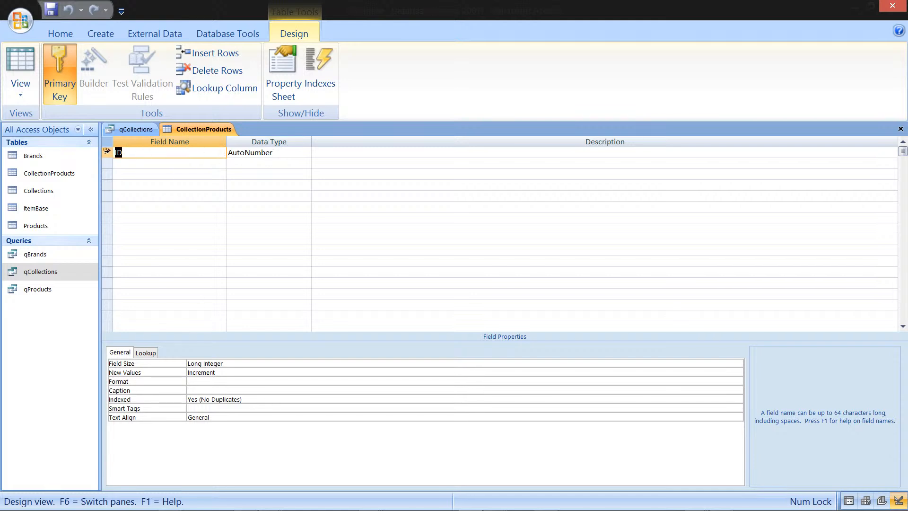
{"action": "left_click", "coordinate": [245, 162]}
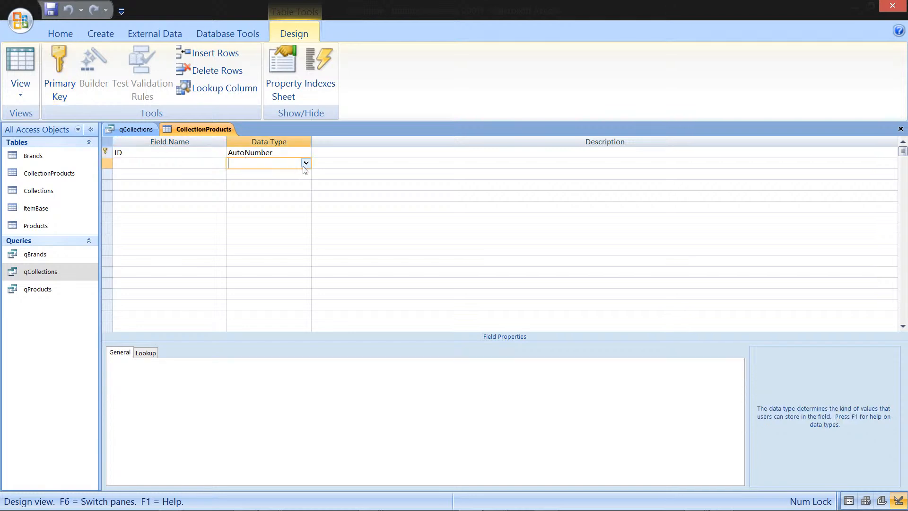
{"action": "left_click", "coordinate": [305, 164]}
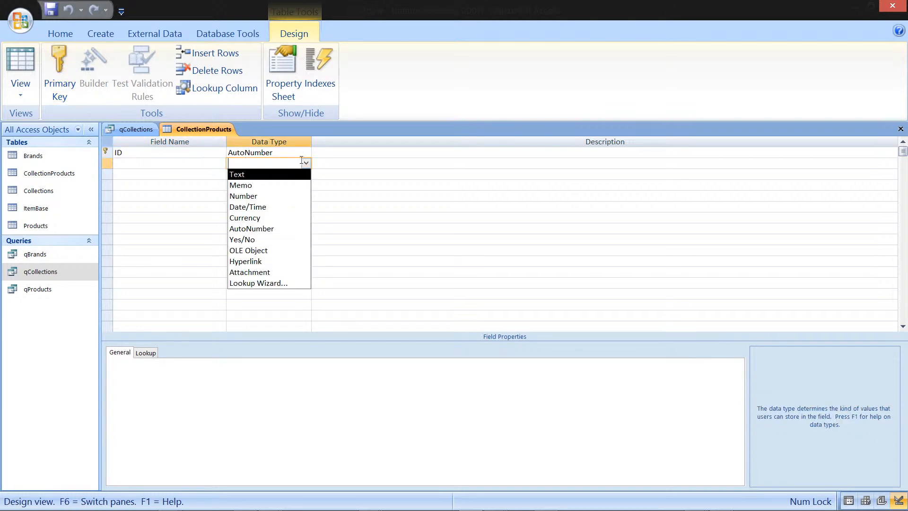
{"action": "left_click", "coordinate": [281, 284]}
{"action": "left_click", "coordinate": [516, 286]}
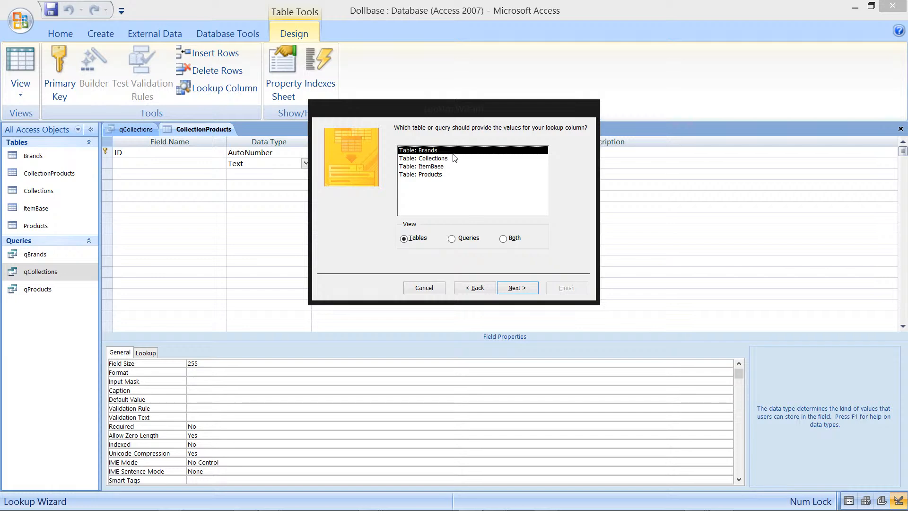
{"action": "left_click", "coordinate": [516, 289]}
{"action": "left_click", "coordinate": [440, 211]}
{"action": "left_click", "coordinate": [439, 211]}
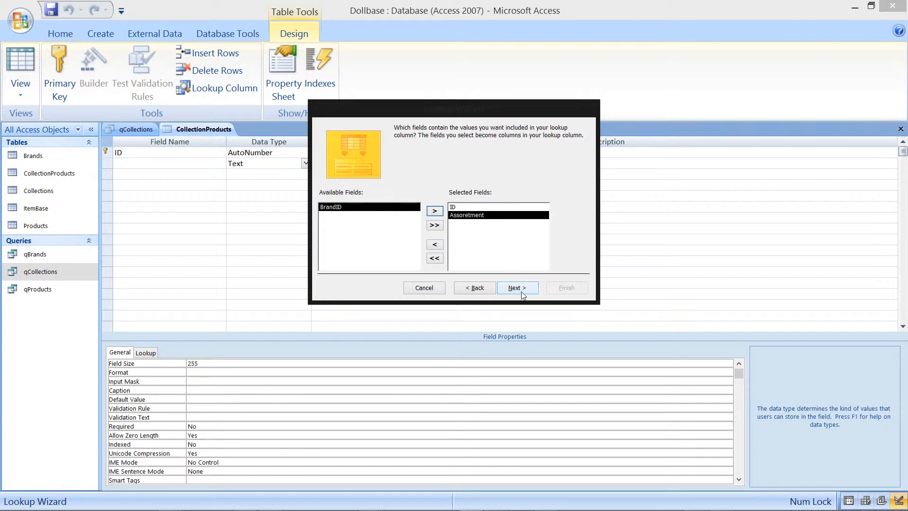
{"action": "left_click", "coordinate": [435, 245]}
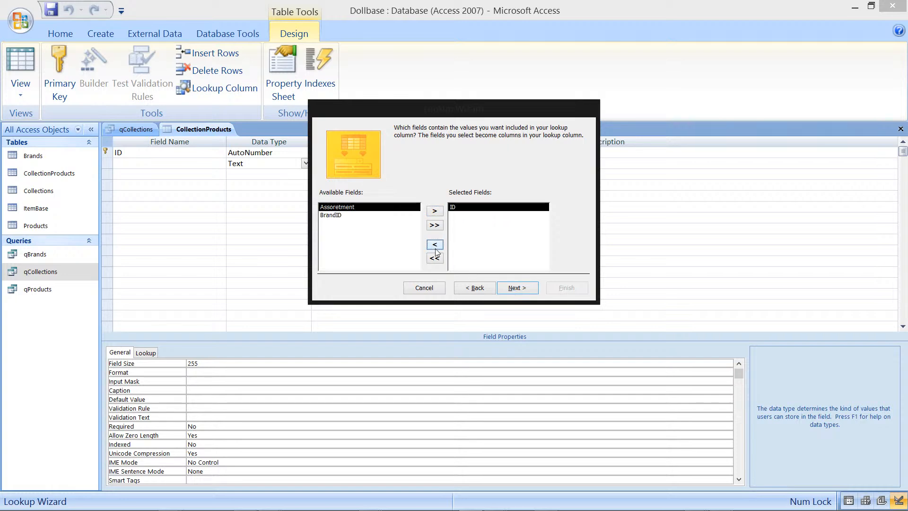
{"action": "left_click", "coordinate": [436, 245]}
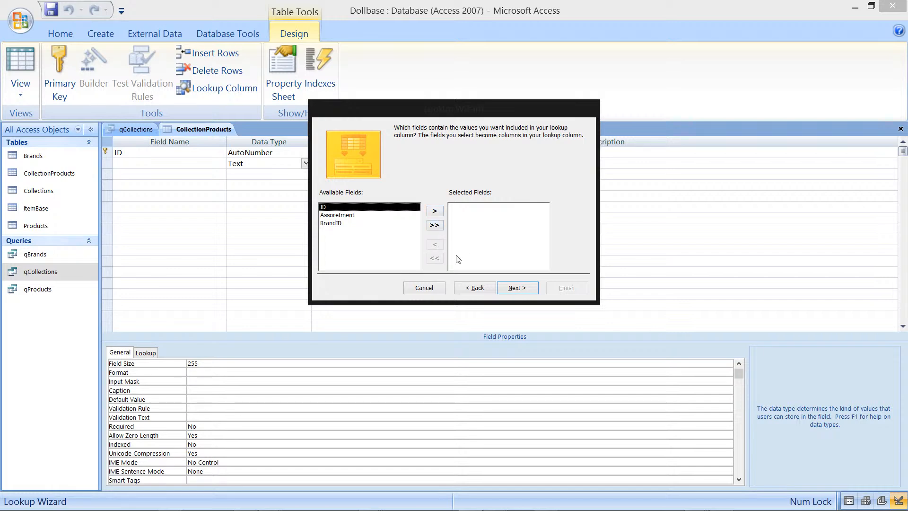
{"action": "left_click", "coordinate": [475, 286]}
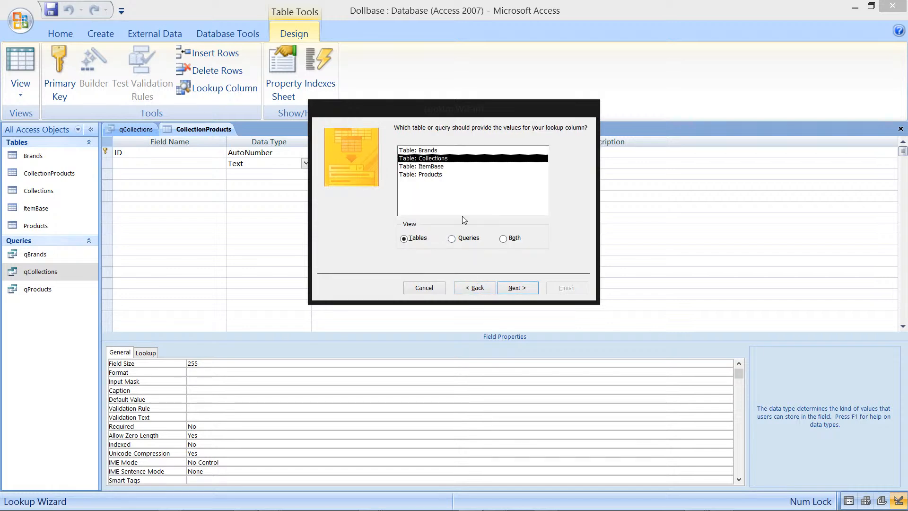
Step: Choose the Collections table as the source of the lookup column's values
{"action": "left_click", "coordinate": [442, 167]}
{"action": "left_click", "coordinate": [451, 159]}
{"action": "left_click", "coordinate": [519, 287]}
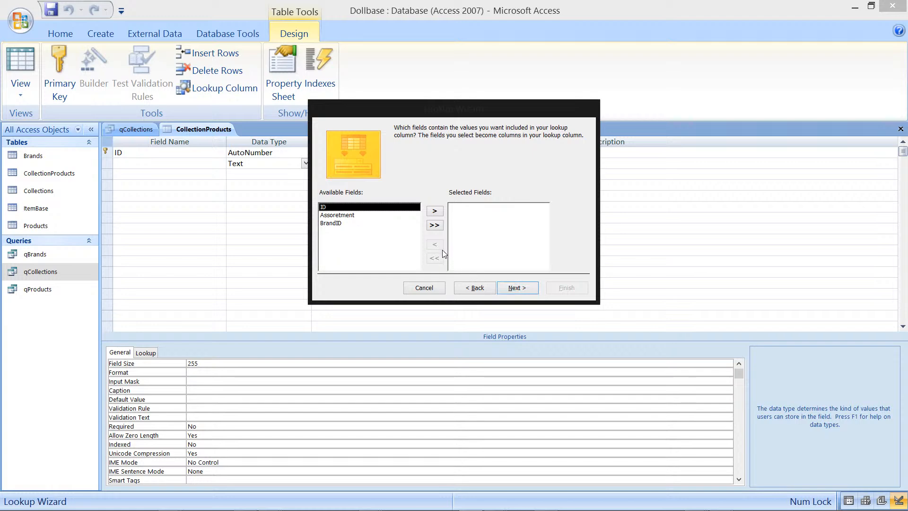
Step: Include the ID and Assoretment fields from Collections in the lookup column
{"action": "left_click", "coordinate": [439, 211]}
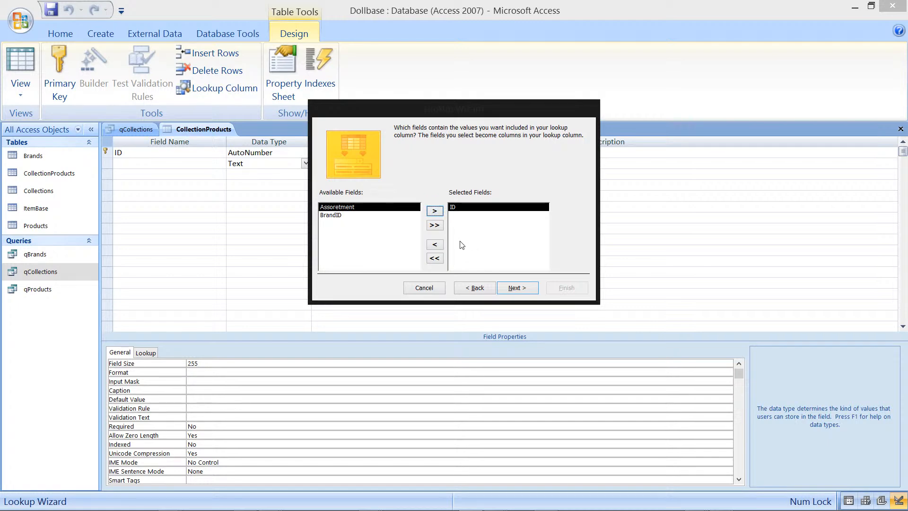
{"action": "left_click", "coordinate": [435, 212]}
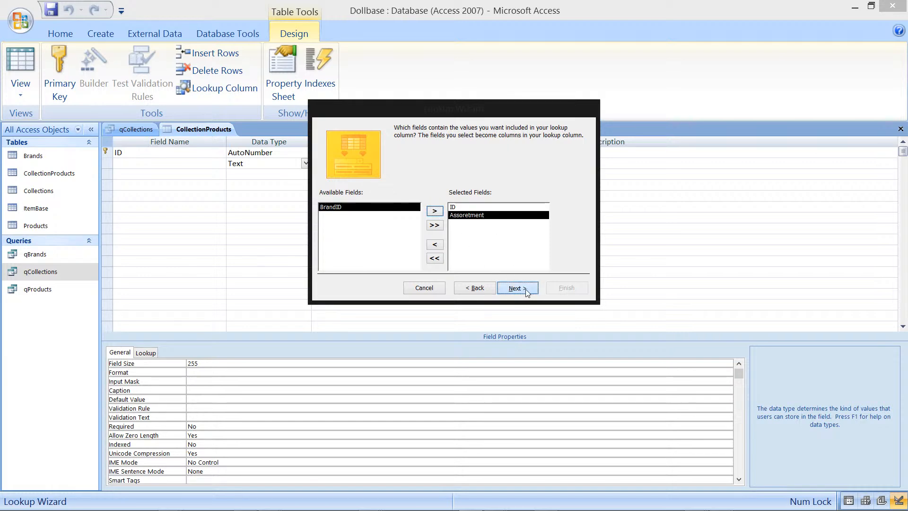
{"action": "left_click", "coordinate": [517, 288]}
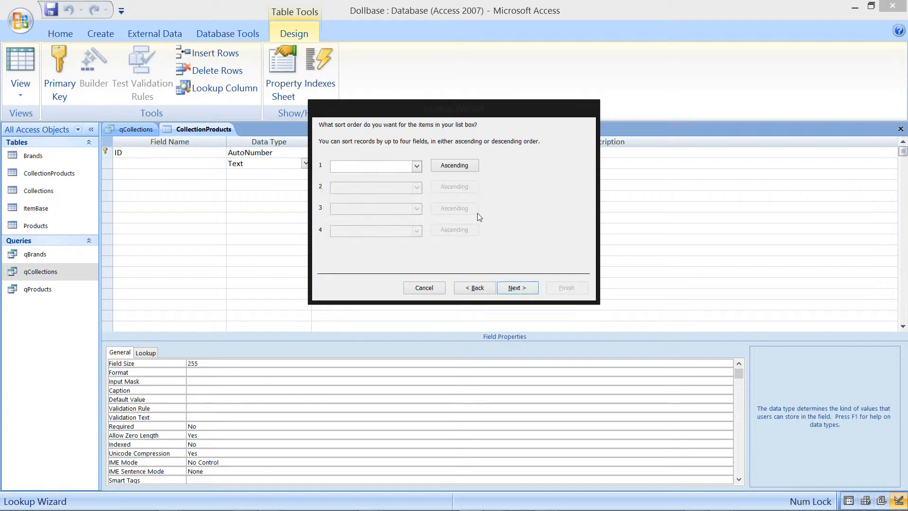
Step: Sort the lookup items by Assoretment ascending and keep the key column hidden
{"action": "left_click", "coordinate": [421, 166]}
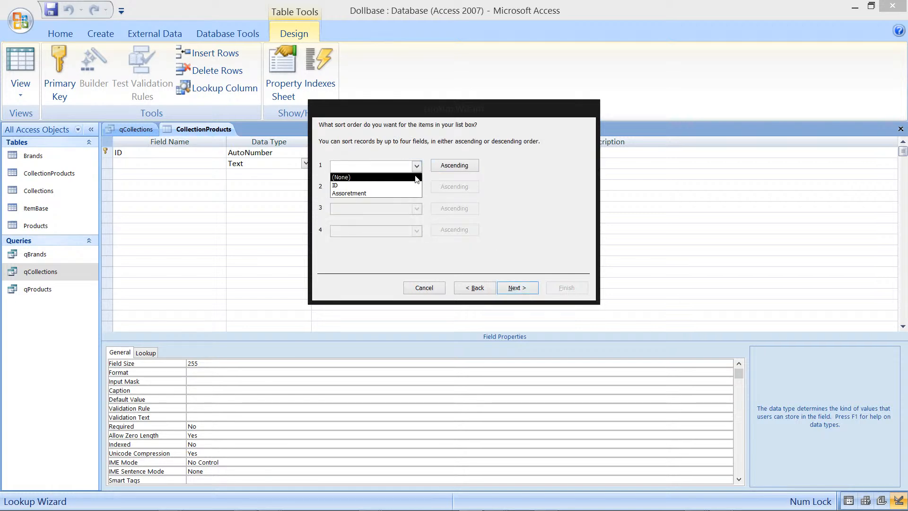
{"action": "left_click", "coordinate": [407, 194]}
{"action": "left_click", "coordinate": [528, 288]}
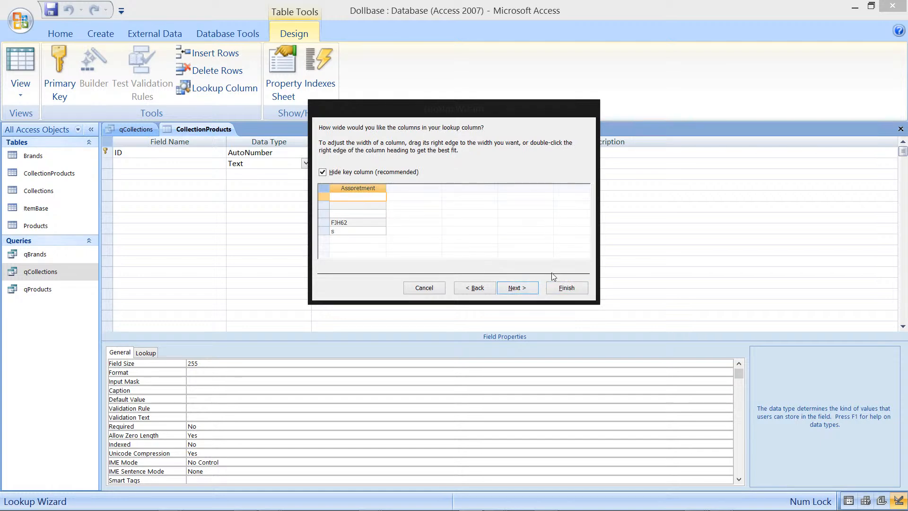
{"action": "left_click", "coordinate": [533, 288]}
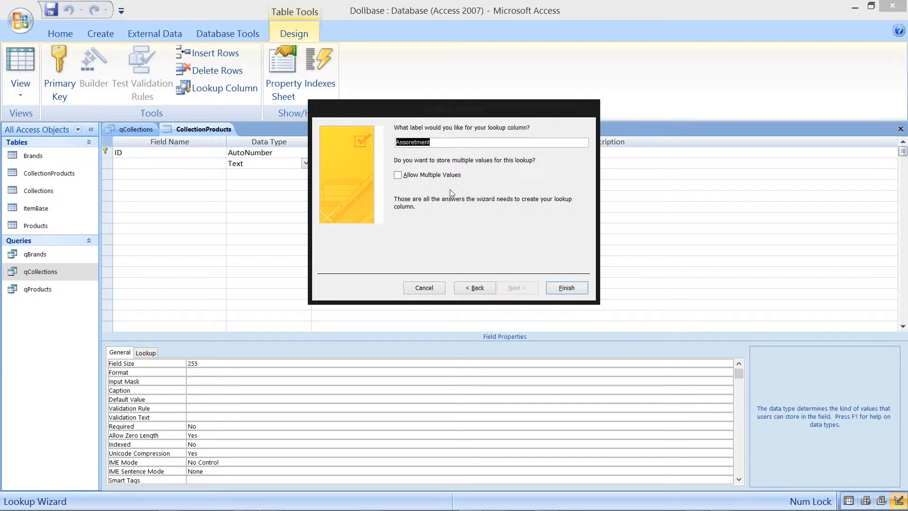
Step: Label the lookup column CollectioID, finish the wizard and save the table
{"action": "left_click", "coordinate": [446, 141]}
{"action": "left_click_drag", "start_coordinate": [448, 142], "coordinate": [396, 142]}
{"action": "type", "text": "CollectioID"}
{"action": "left_click", "coordinate": [567, 288]}
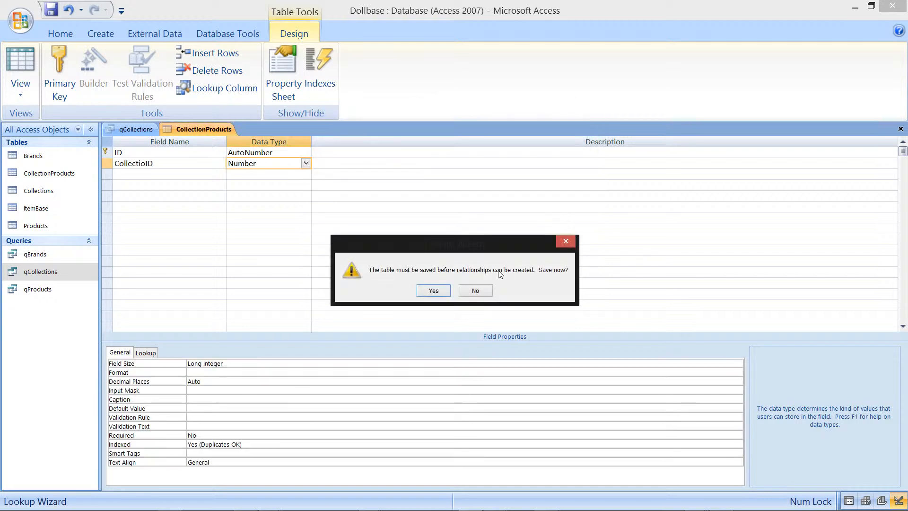
{"action": "left_click", "coordinate": [434, 291]}
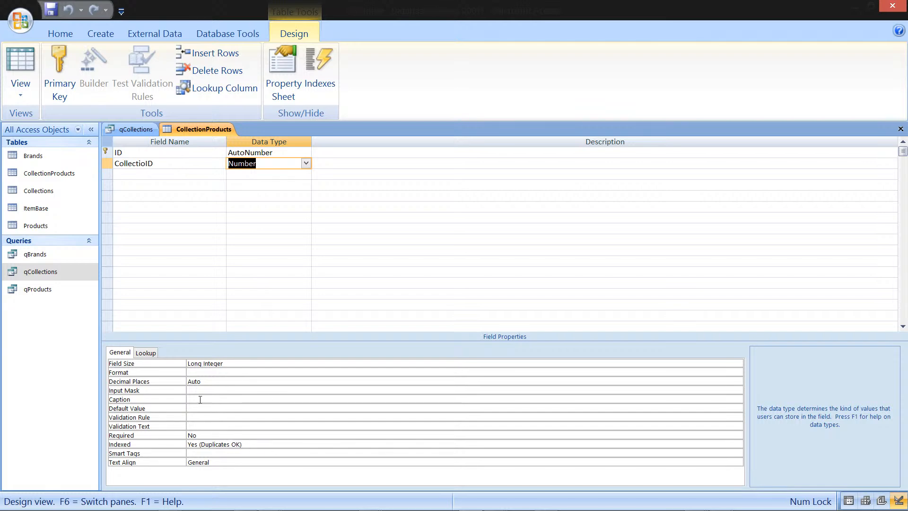
Step: Open the CollectioID field's lookup row source in the Query Builder
{"action": "left_click", "coordinate": [153, 354]}
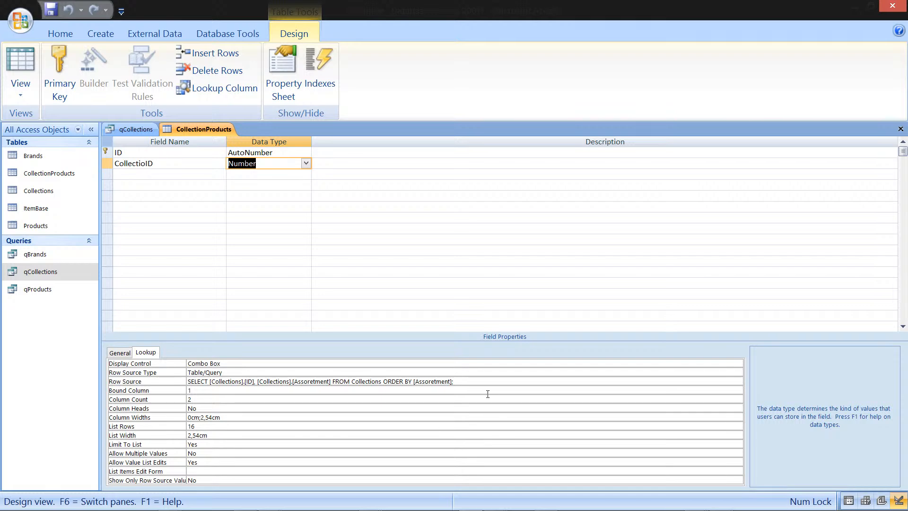
{"action": "left_click", "coordinate": [523, 381]}
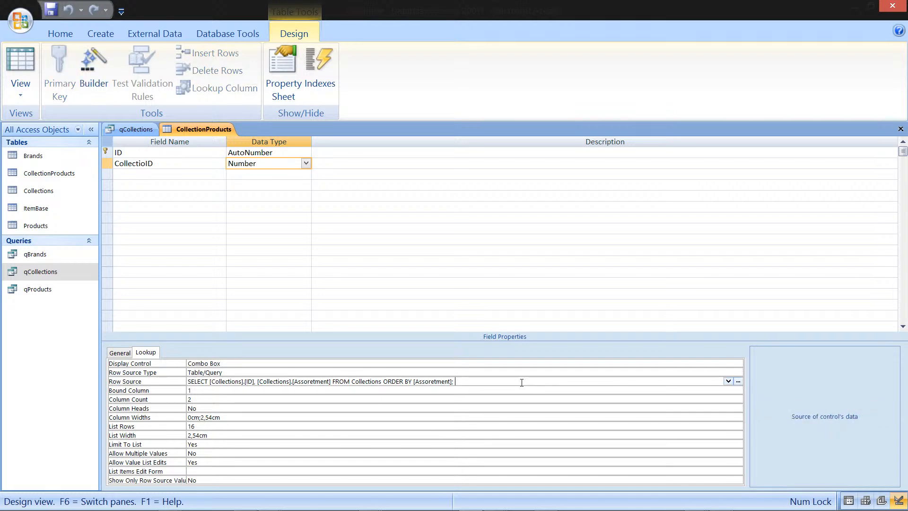
{"action": "left_click", "coordinate": [738, 381]}
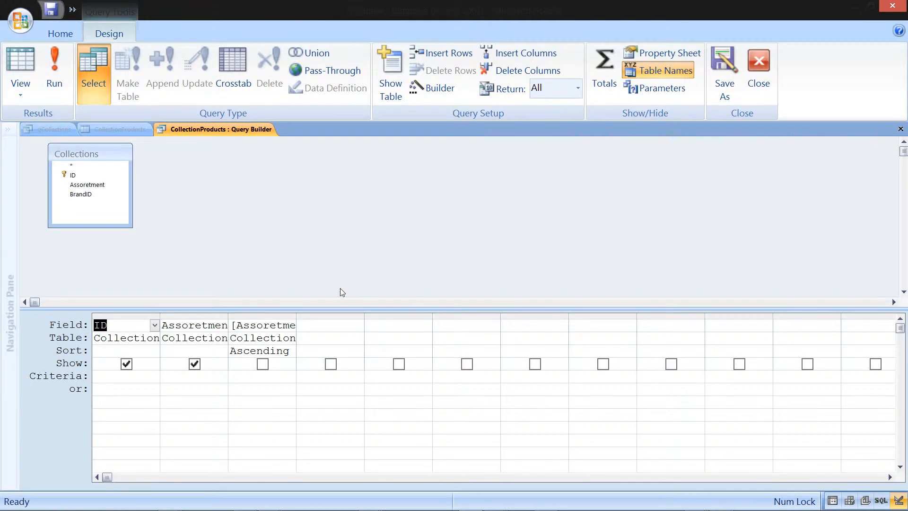
Step: Add the ItemBase table to the row source query and join Collections ID to ItemBase ID
{"action": "right_click", "coordinate": [275, 178]}
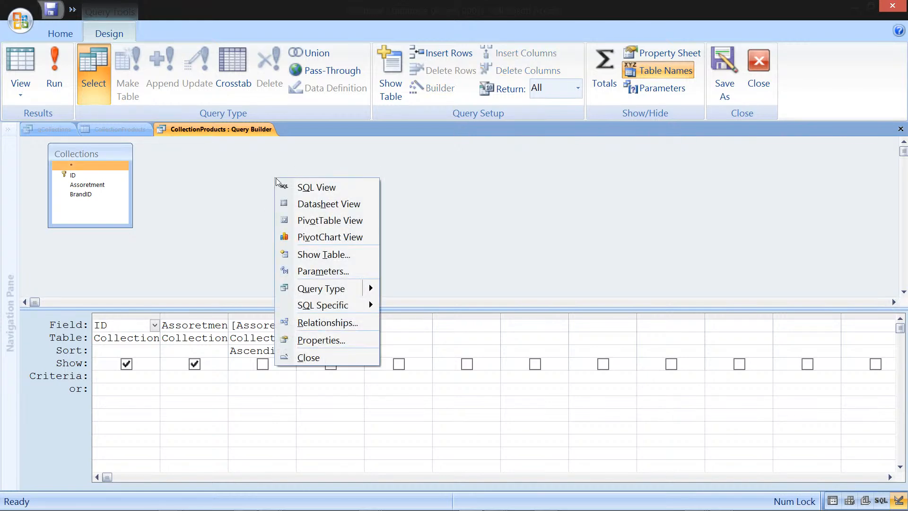
{"action": "left_click", "coordinate": [343, 254]}
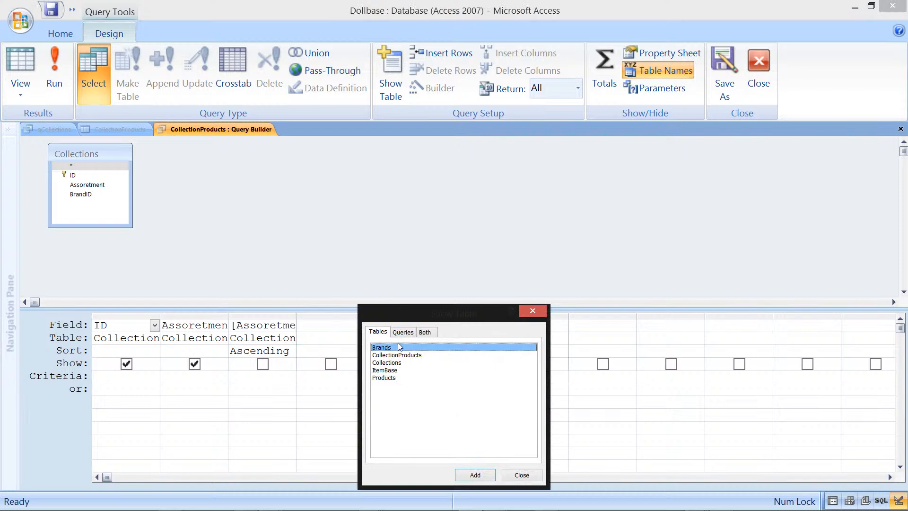
{"action": "left_click", "coordinate": [400, 372]}
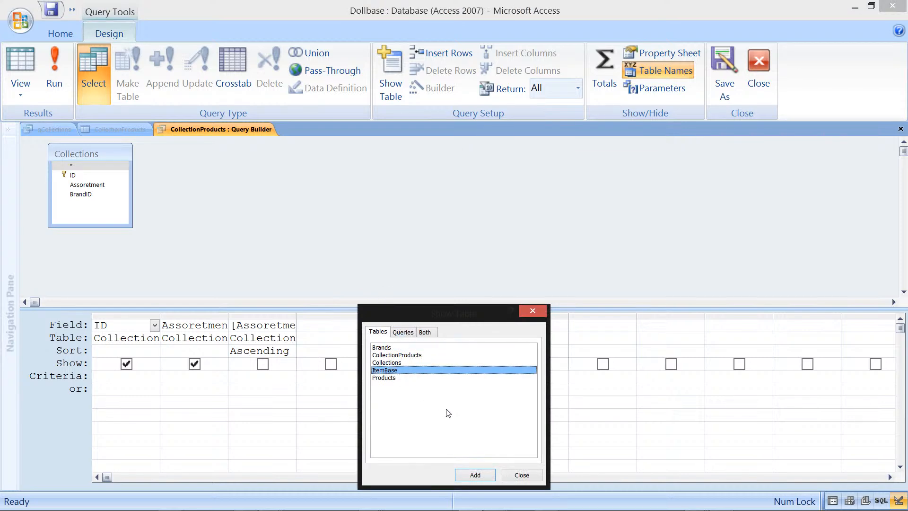
{"action": "left_click", "coordinate": [483, 475]}
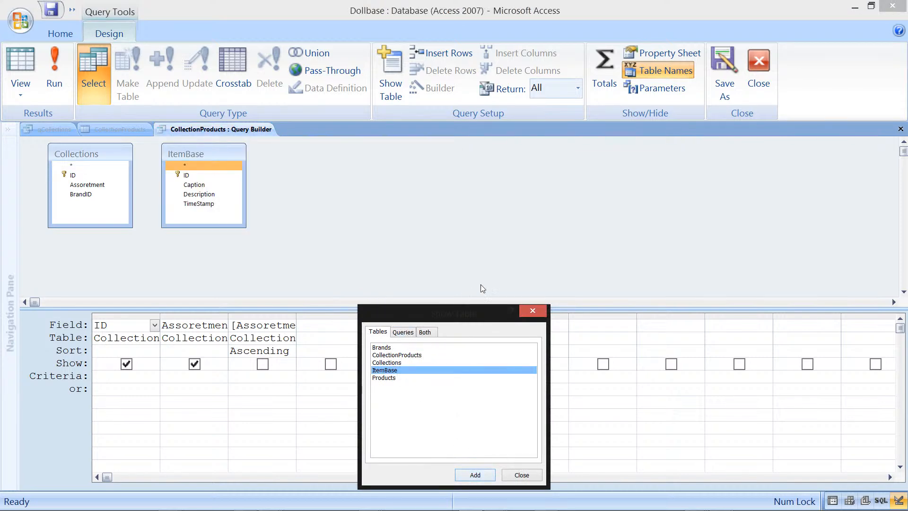
{"action": "left_click", "coordinate": [533, 310]}
{"action": "left_click", "coordinate": [65, 169]}
{"action": "left_click_drag", "start_coordinate": [67, 174], "coordinate": [186, 175]}
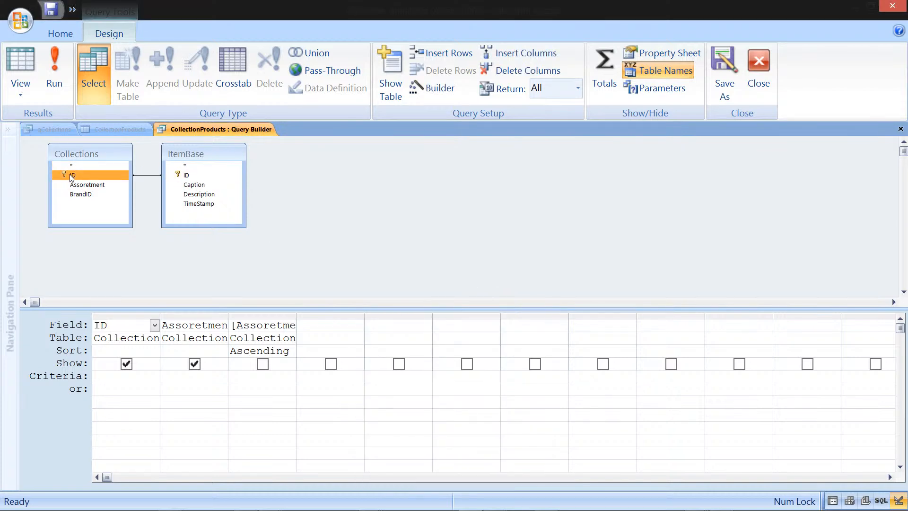
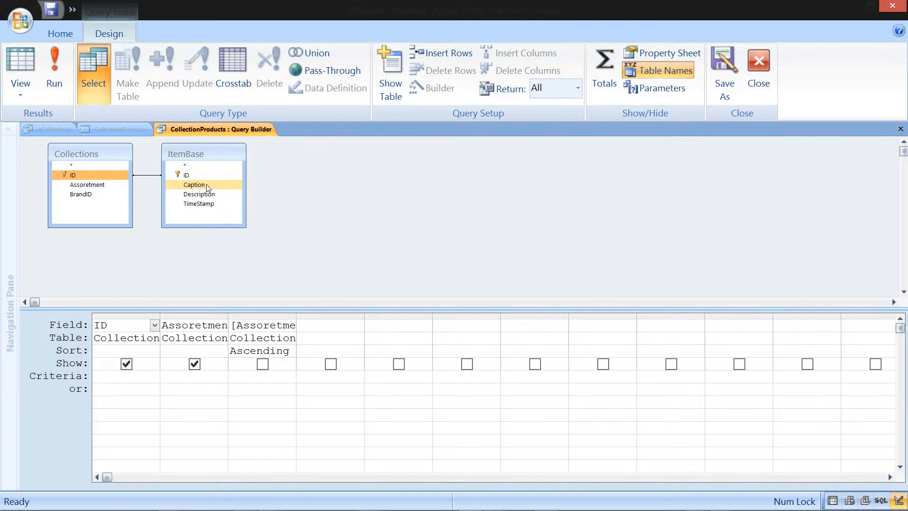
Step: Add ItemBase's Caption field to the row source query grid and remove the Assoretment column
{"action": "left_click", "coordinate": [207, 187]}
{"action": "left_click_drag", "start_coordinate": [207, 187], "coordinate": [187, 237]}
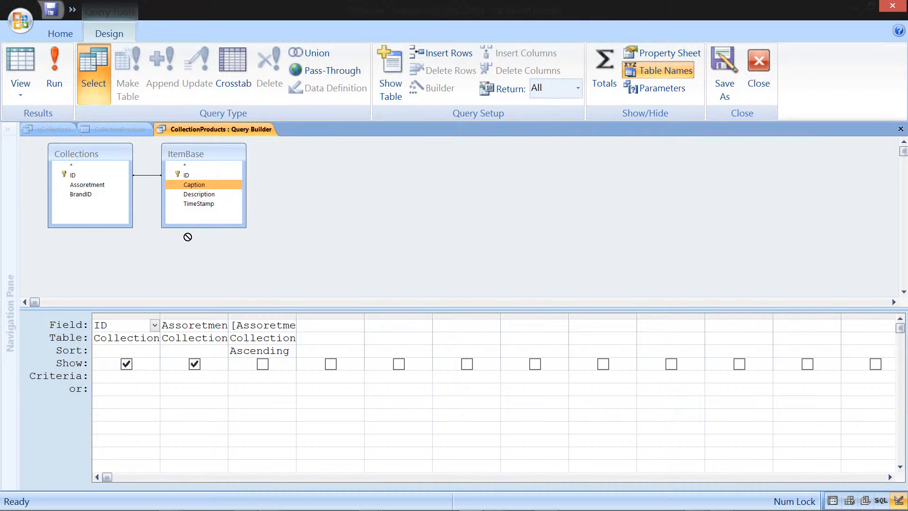
{"action": "left_click_drag", "start_coordinate": [188, 237], "coordinate": [188, 230]}
{"action": "left_click_drag", "start_coordinate": [187, 230], "coordinate": [182, 329]}
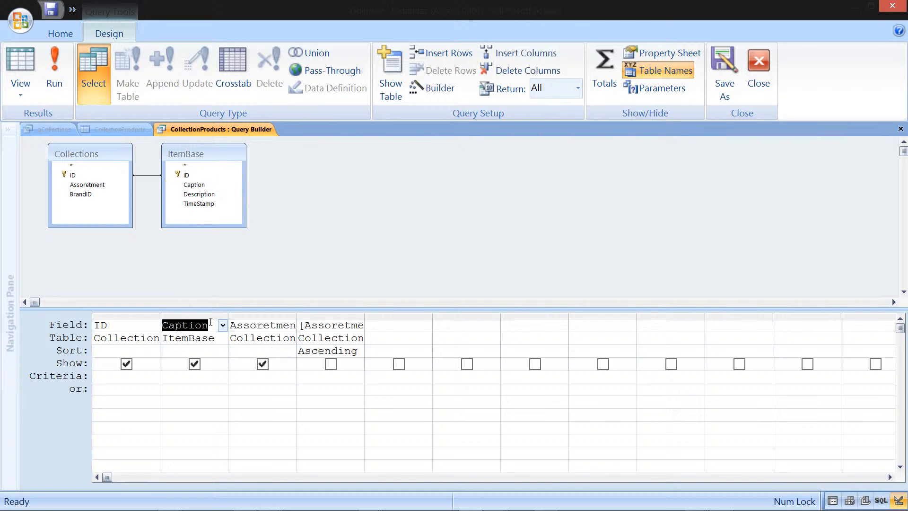
{"action": "left_click", "coordinate": [264, 315]}
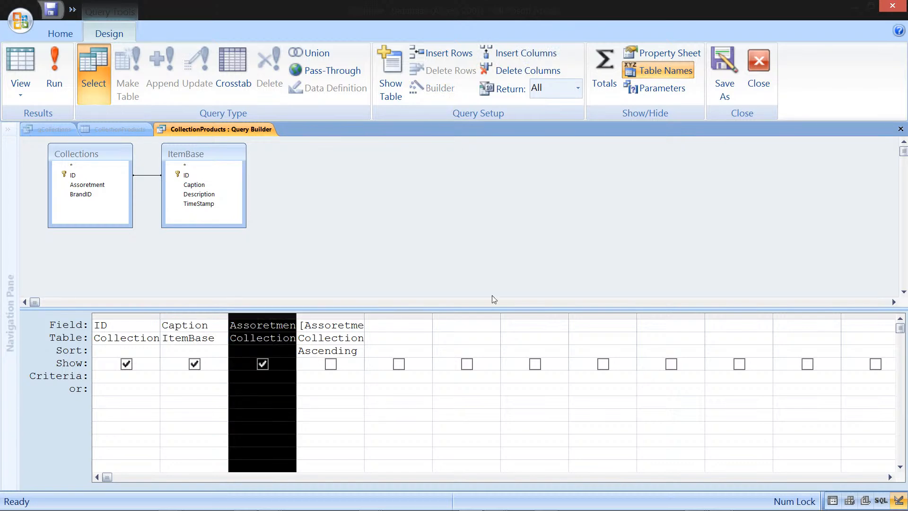
{"action": "key", "text": "Delete"}
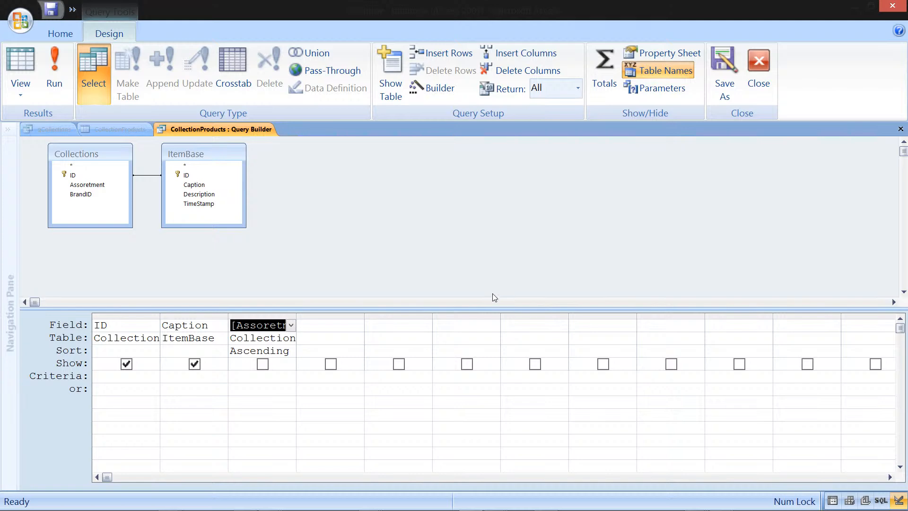
Step: Change the sort column to [Caption] from ItemBase, ascending, and close the Query Builder to update the row source
{"action": "left_click_drag", "start_coordinate": [234, 324], "coordinate": [303, 325]}
{"action": "type", "text": "Caption"}
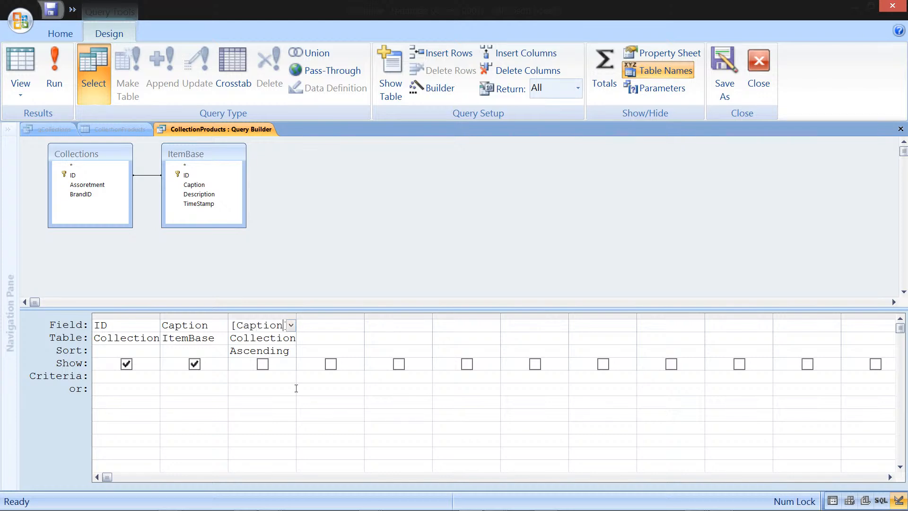
{"action": "key", "text": "Down"}
{"action": "key", "text": "Down"}
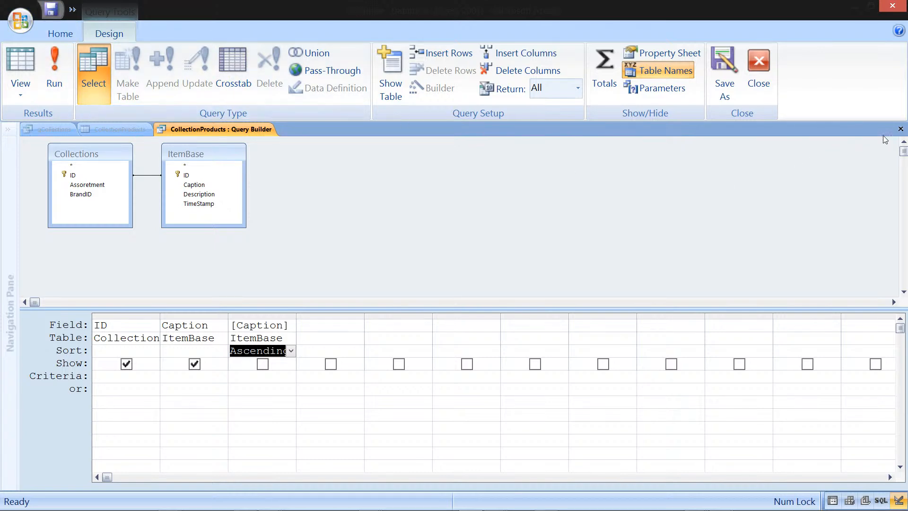
{"action": "left_click", "coordinate": [901, 128]}
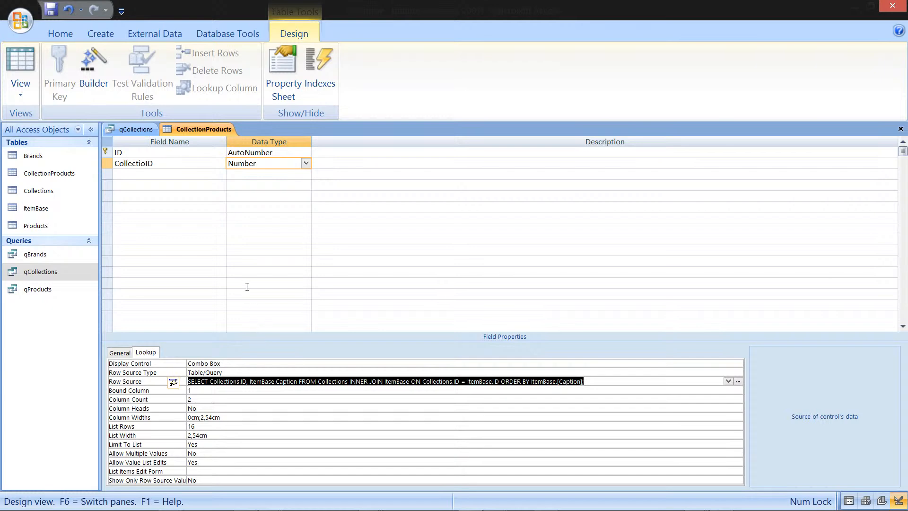
Step: Save the CollectionProducts table, open it in Datasheet View and widen the CollectioID column
{"action": "right_click", "coordinate": [219, 126]}
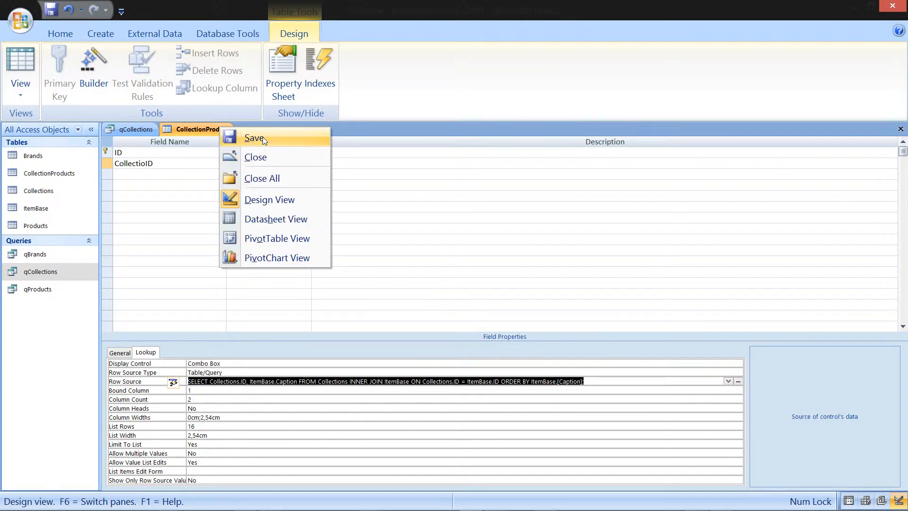
{"action": "left_click", "coordinate": [263, 138]}
{"action": "right_click", "coordinate": [223, 129]}
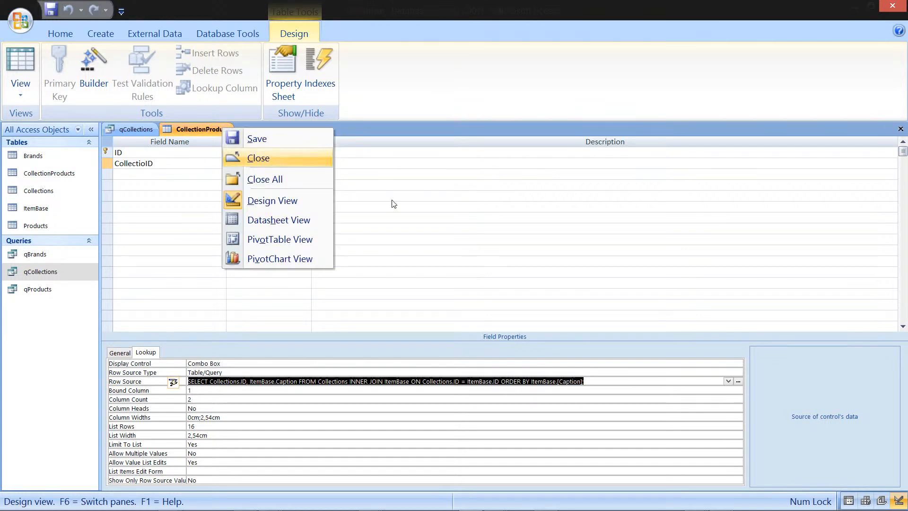
{"action": "left_click", "coordinate": [302, 220]}
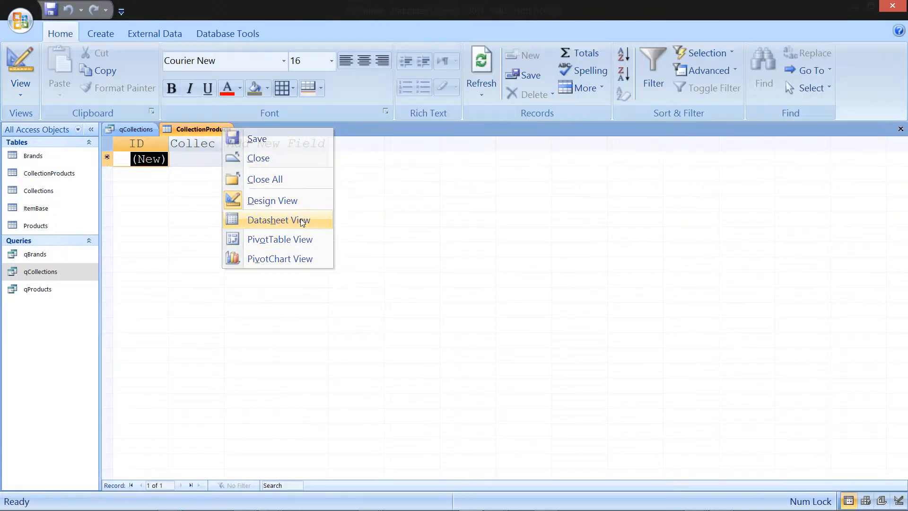
{"action": "left_click_drag", "start_coordinate": [228, 143], "coordinate": [333, 142]}
Step: Open the CollectioID dropdown to check its lookup list, then return to Design View
{"action": "left_click", "coordinate": [278, 158]}
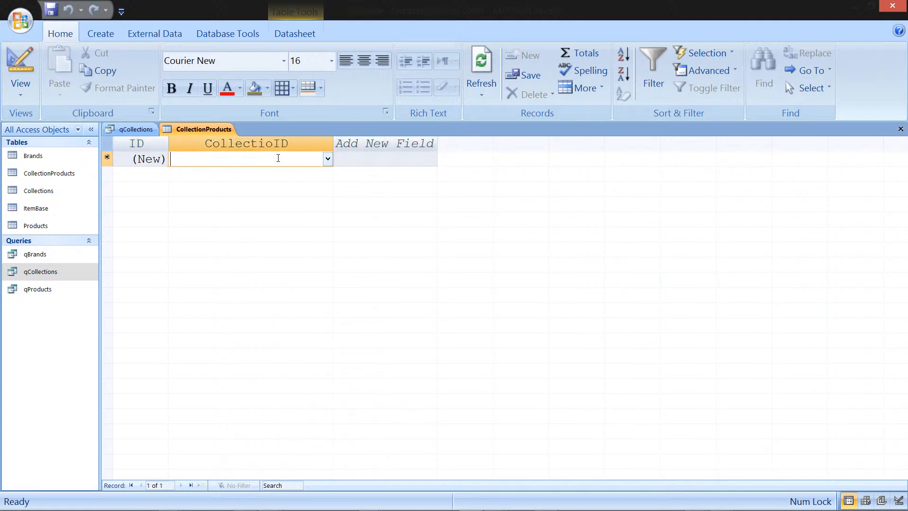
{"action": "left_click", "coordinate": [328, 160]}
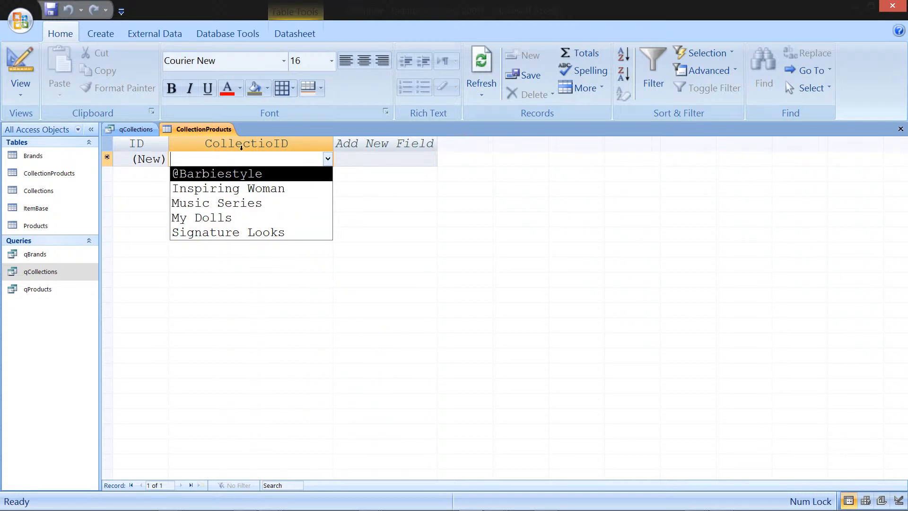
{"action": "left_click", "coordinate": [215, 126]}
{"action": "right_click", "coordinate": [214, 126]}
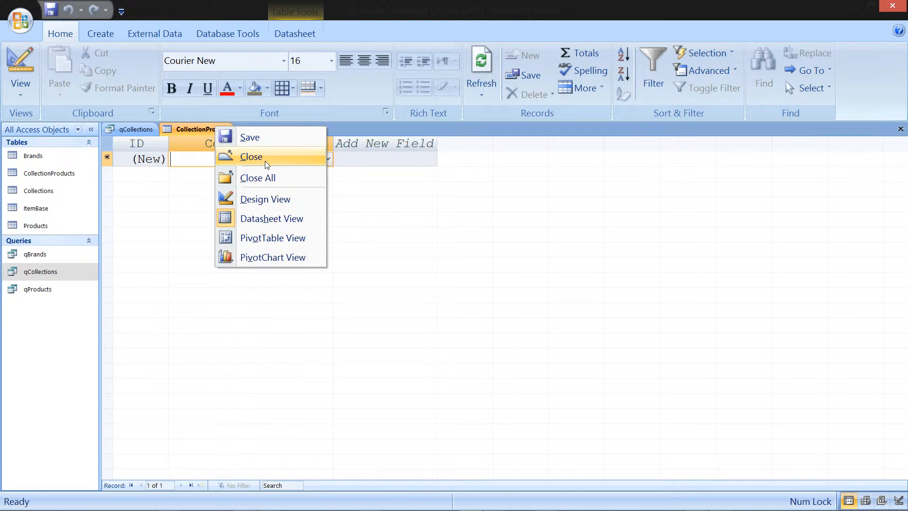
{"action": "left_click", "coordinate": [266, 200]}
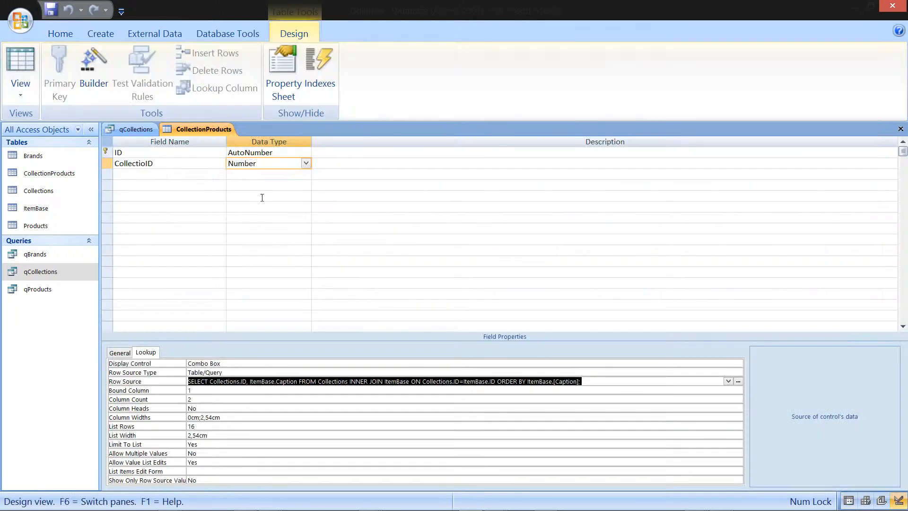
Step: Rename the CollectioID field to CollectionID
{"action": "left_click", "coordinate": [152, 163]}
{"action": "type", "text": "n"}
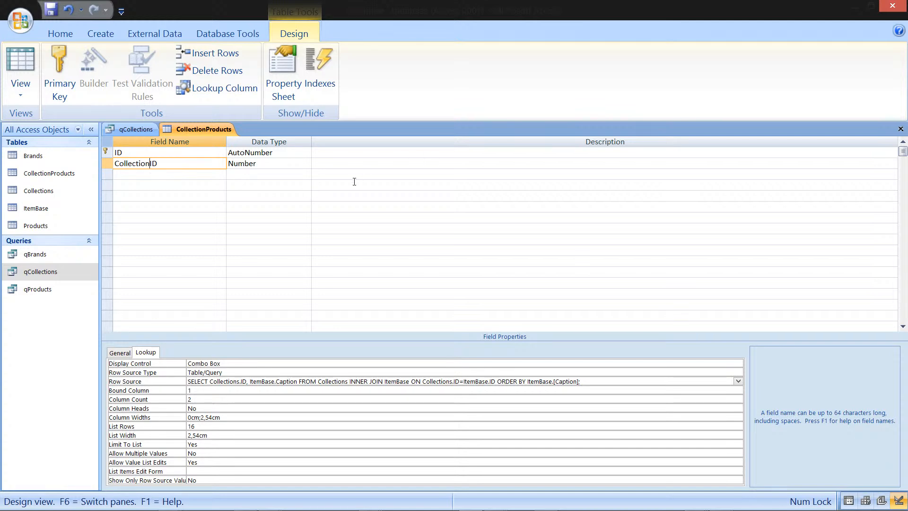
{"action": "left_click", "coordinate": [262, 175]}
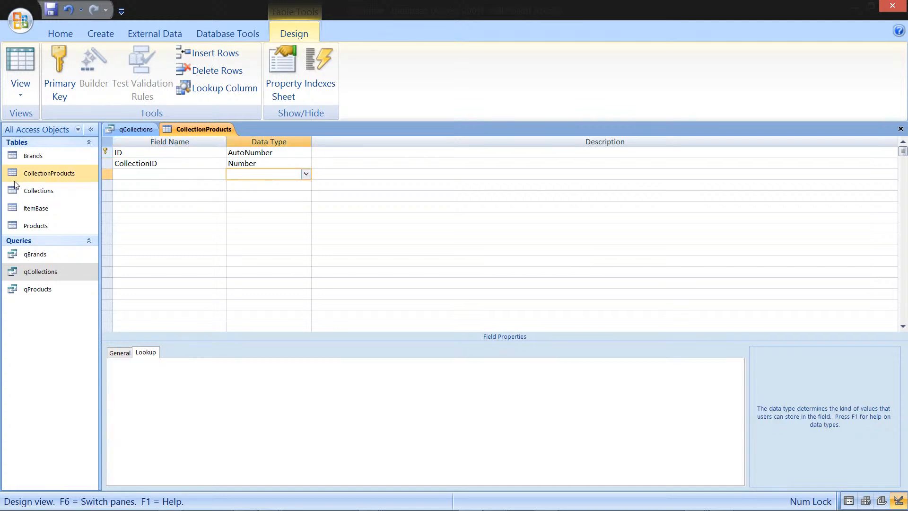
Step: Open the Products table in Design View and copy its ID field row
{"action": "left_click", "coordinate": [56, 224]}
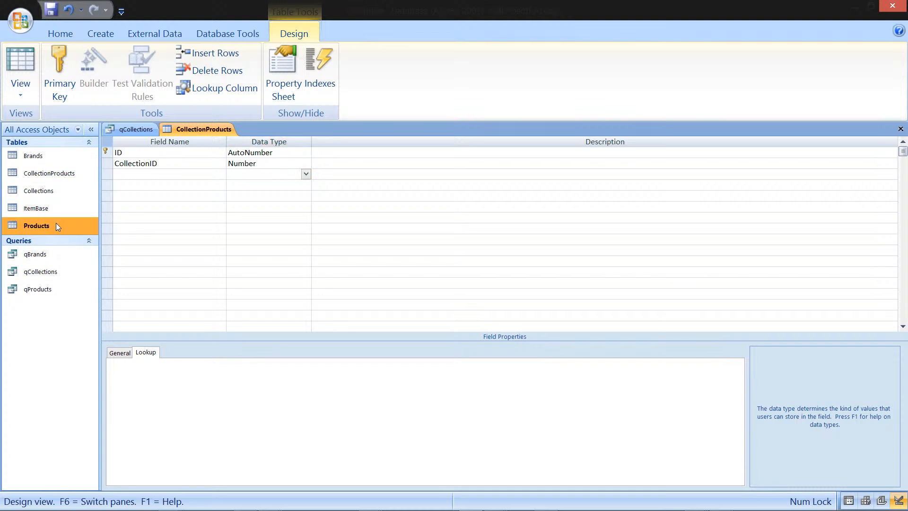
{"action": "right_click", "coordinate": [58, 223]}
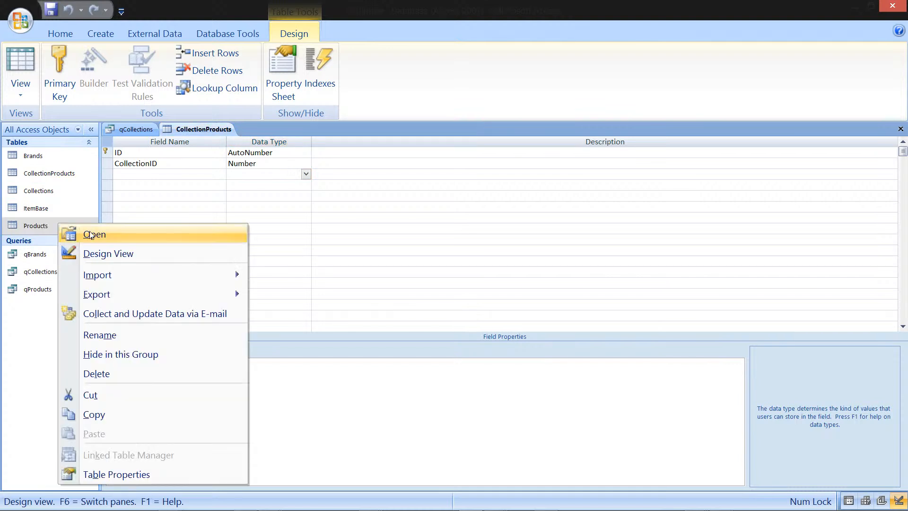
{"action": "left_click", "coordinate": [118, 255]}
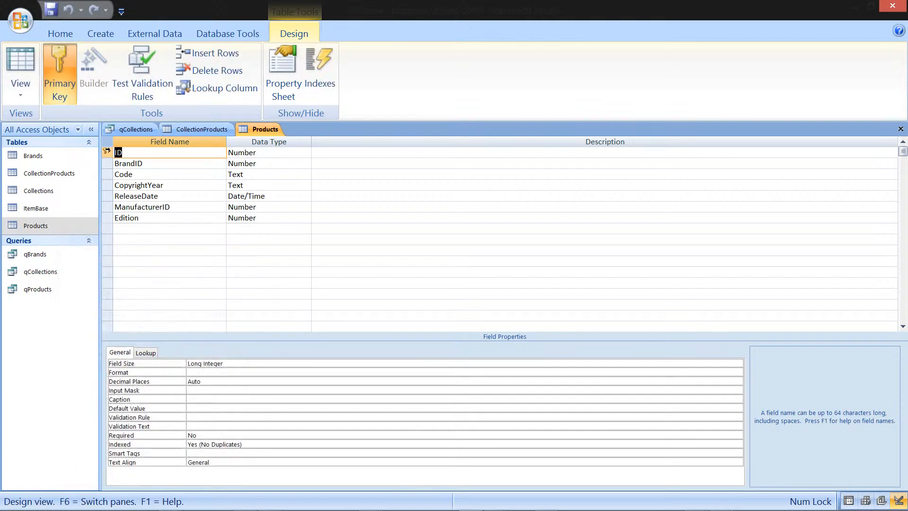
{"action": "left_click", "coordinate": [107, 150]}
{"action": "right_click", "coordinate": [108, 150]}
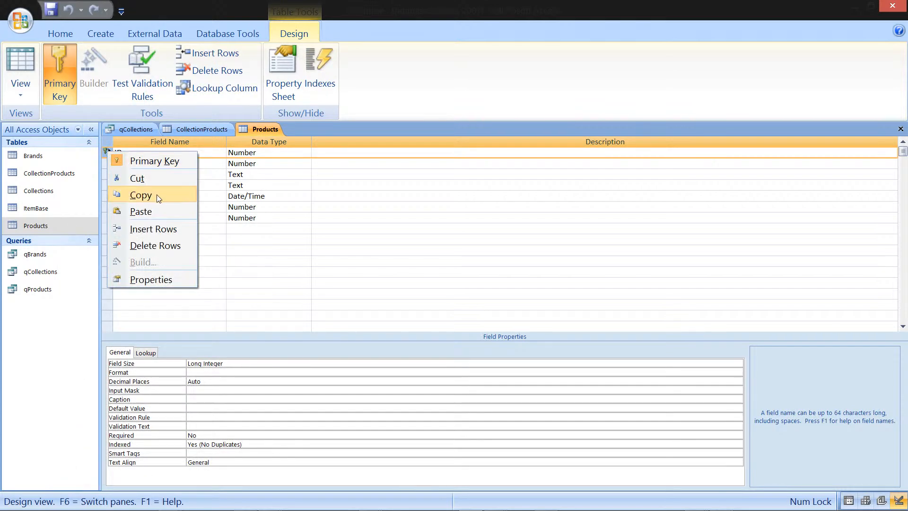
{"action": "left_click", "coordinate": [157, 194]}
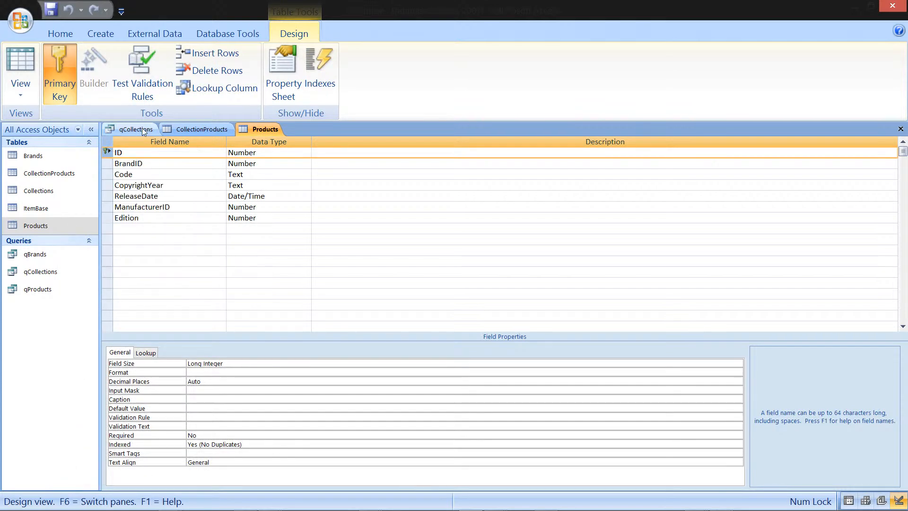
Step: Paste the copied field as a new row in CollectionProducts and rename it ProductID
{"action": "left_click", "coordinate": [186, 128]}
{"action": "left_click", "coordinate": [106, 174]}
{"action": "right_click", "coordinate": [108, 173]}
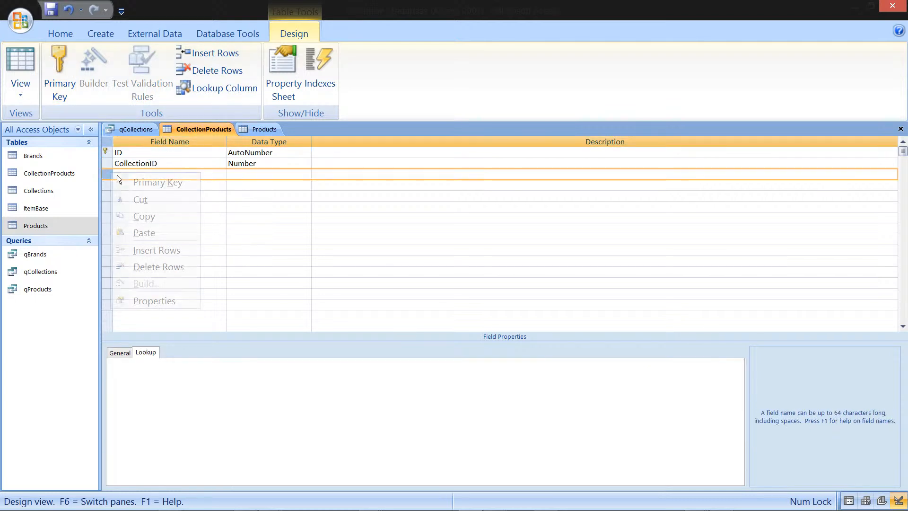
{"action": "left_click", "coordinate": [144, 232]}
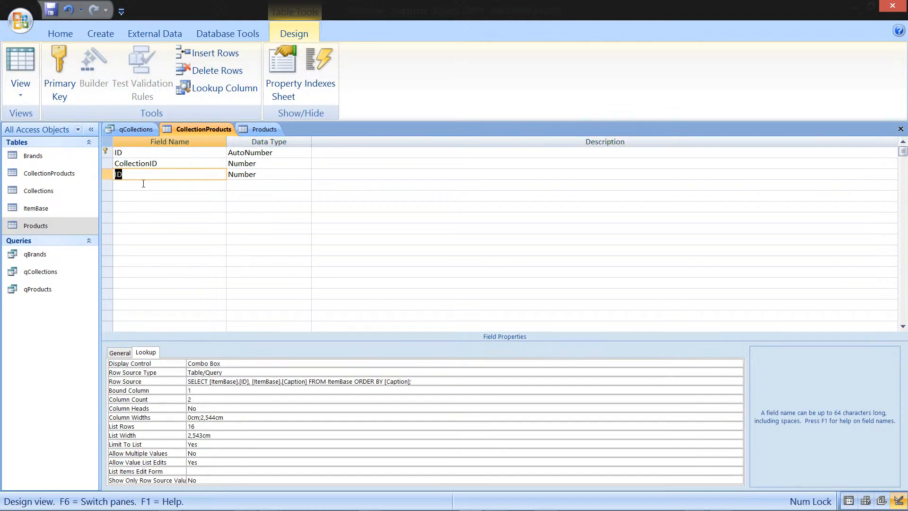
{"action": "left_click", "coordinate": [118, 174]}
{"action": "type", "text": "Product"}
{"action": "left_click", "coordinate": [173, 182]}
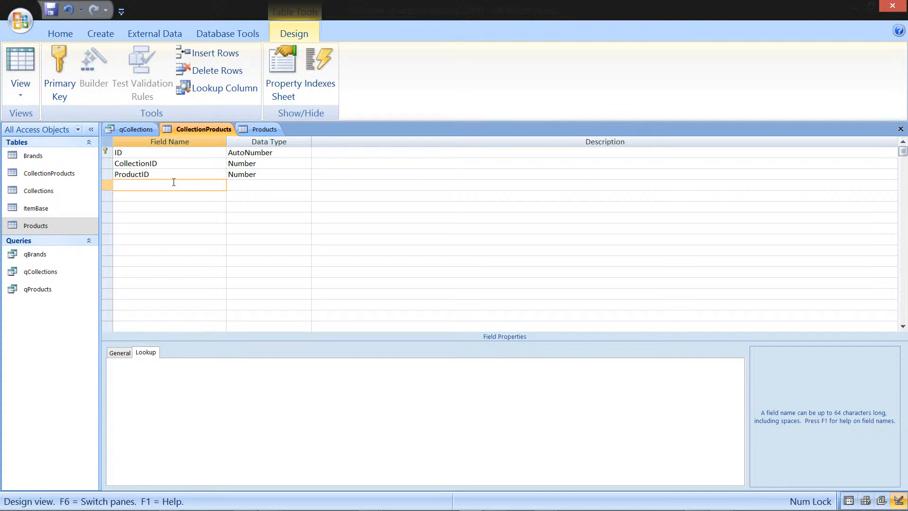
Step: Close the Products table, then save CollectionProducts and switch it to Datasheet View
{"action": "left_click", "coordinate": [263, 129]}
{"action": "right_click", "coordinate": [274, 126]}
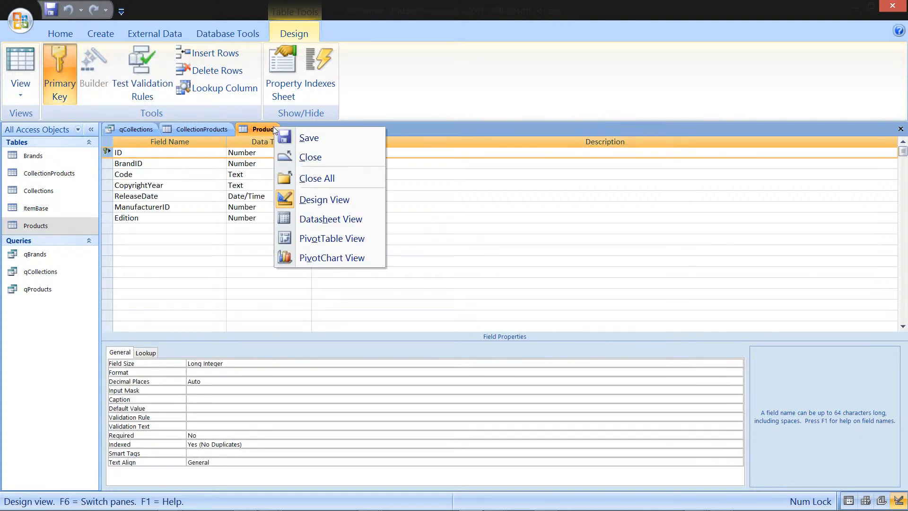
{"action": "left_click", "coordinate": [322, 156]}
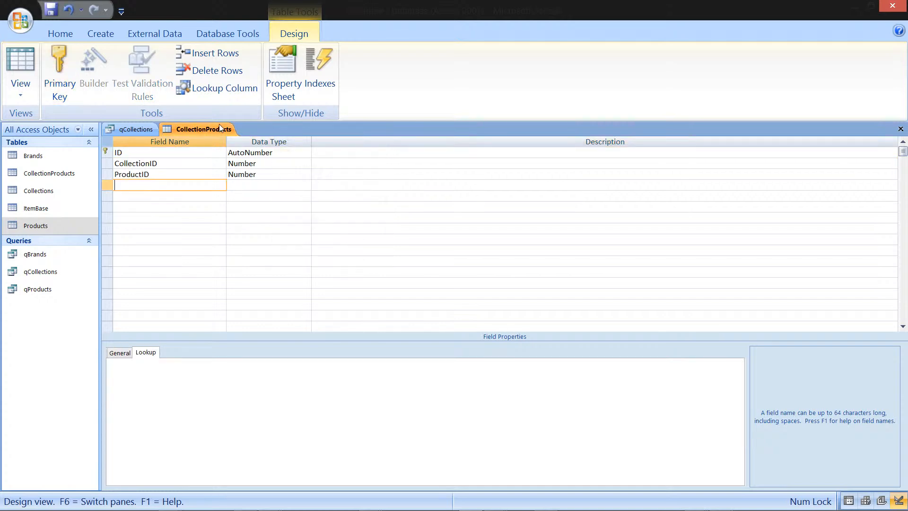
{"action": "right_click", "coordinate": [205, 125]}
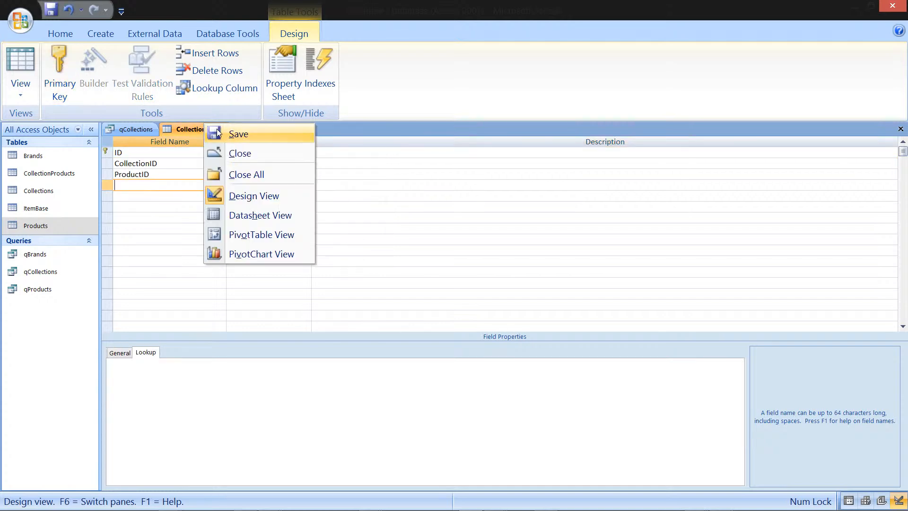
{"action": "left_click", "coordinate": [285, 217]}
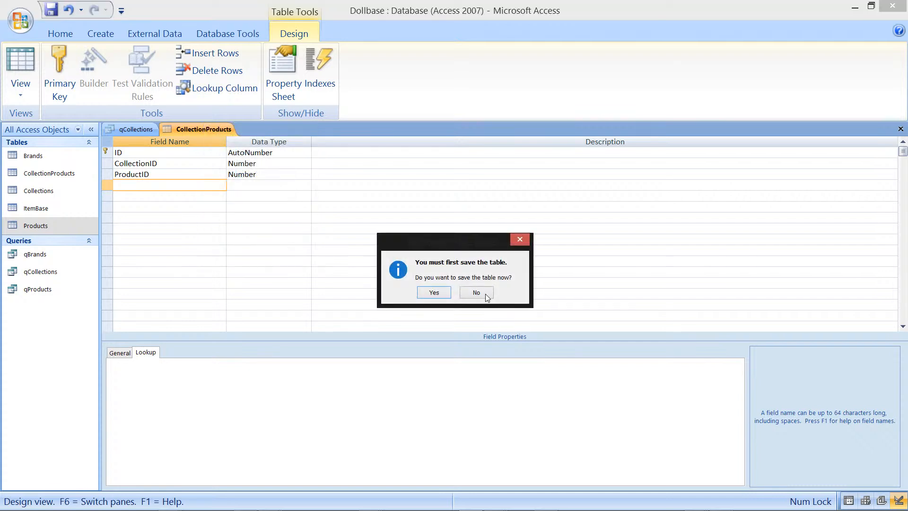
{"action": "left_click", "coordinate": [445, 293]}
{"action": "left_click", "coordinate": [259, 158]}
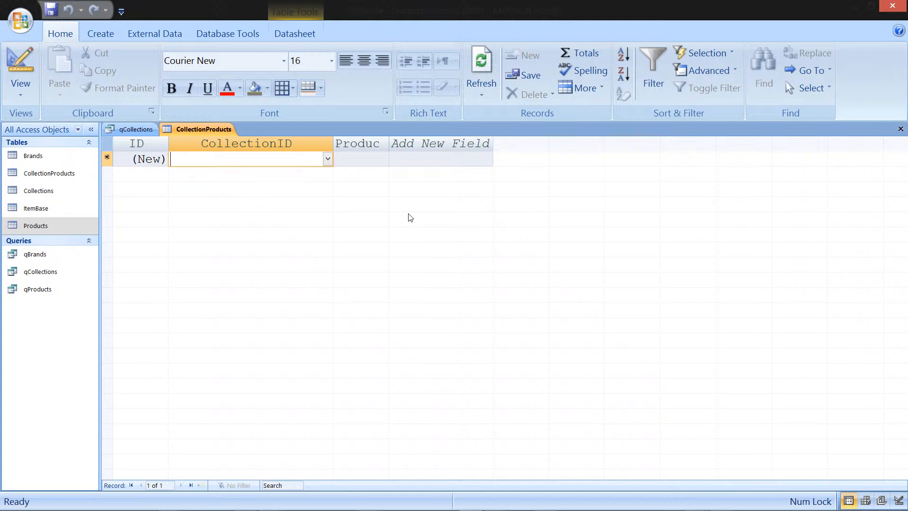
{"action": "type", "text": "@Barbiestyle"}
{"action": "key", "text": "Tab"}
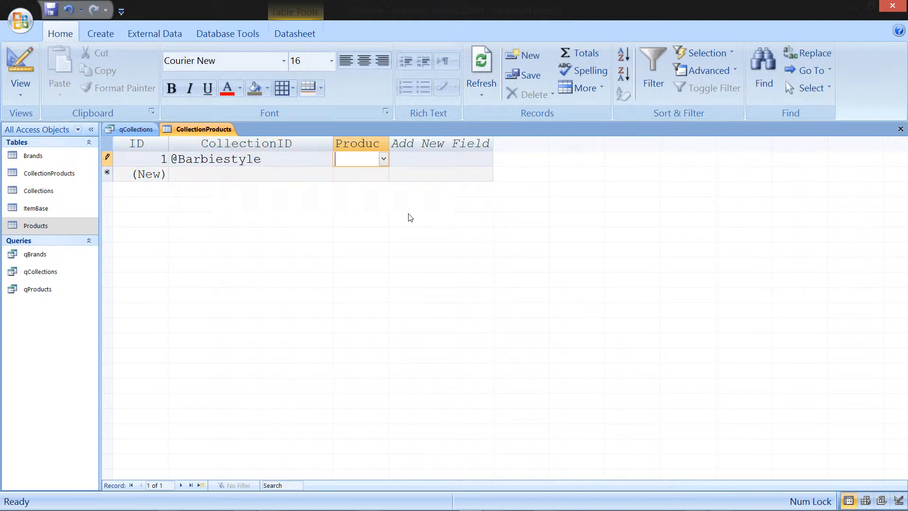
{"action": "type", "text": "autumn"}
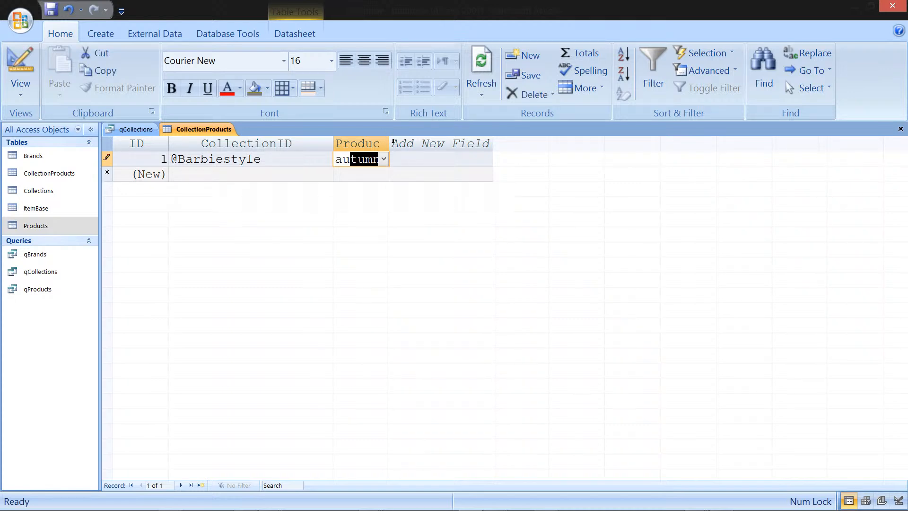
{"action": "left_click_drag", "start_coordinate": [393, 142], "coordinate": [459, 142]}
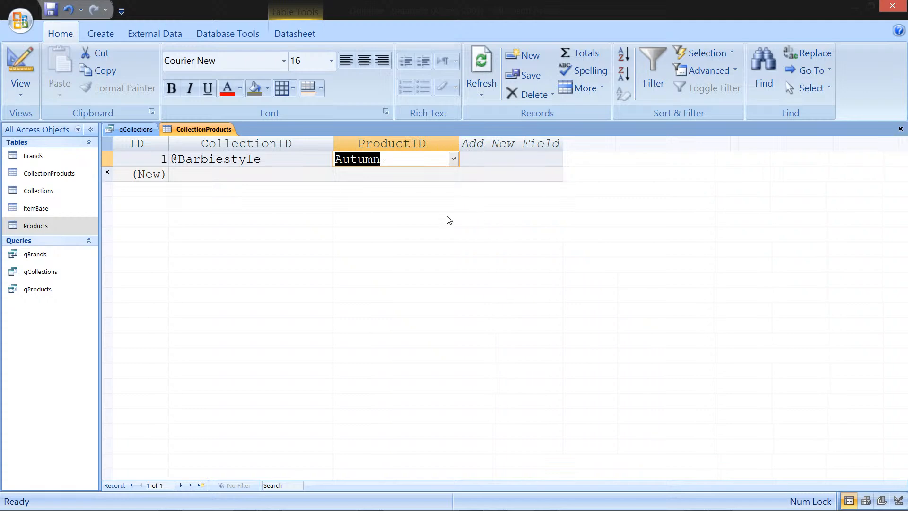
{"action": "left_click", "coordinate": [318, 174]}
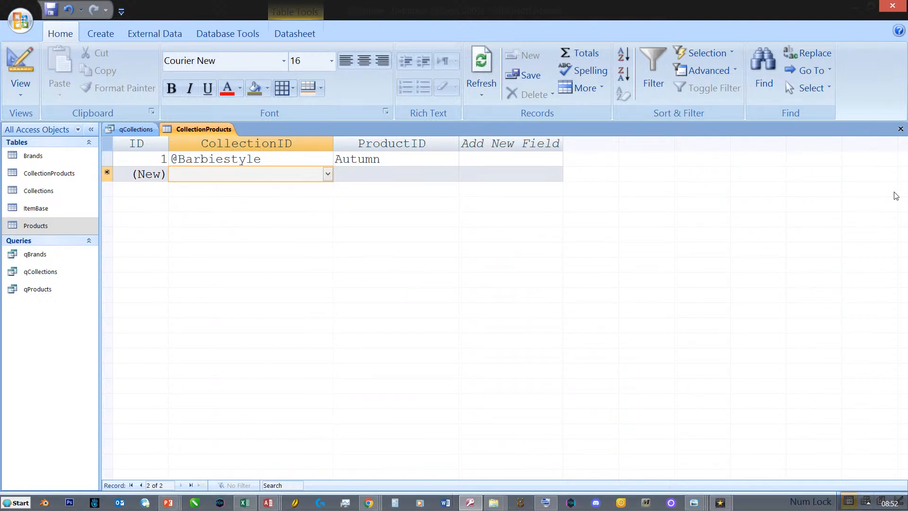
{"action": "left_click", "coordinate": [900, 127]}
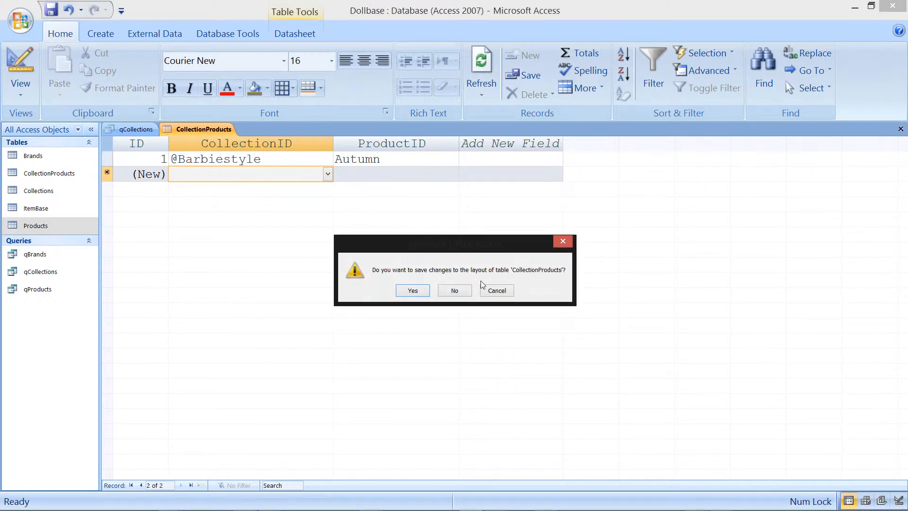
{"action": "left_click", "coordinate": [416, 288]}
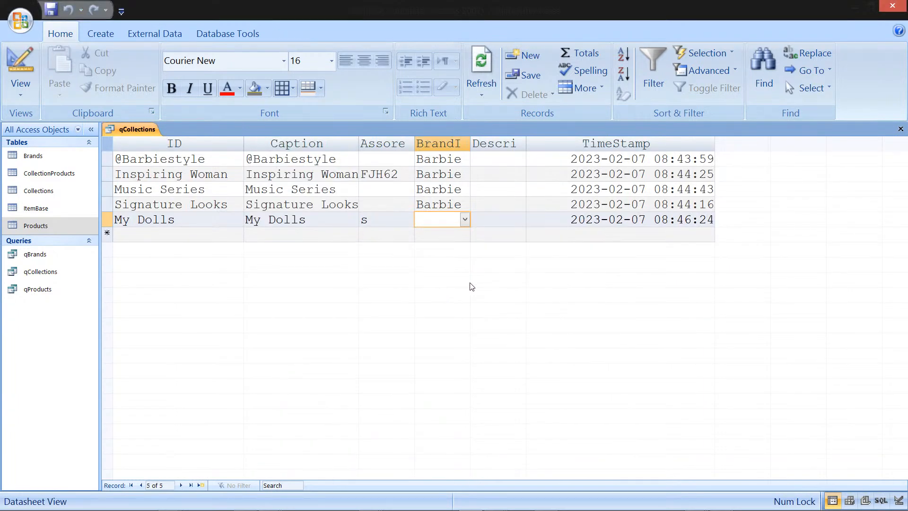
Step: Close the qCollections query and start a new query design containing the CollectionProducts table
{"action": "left_click", "coordinate": [901, 129]}
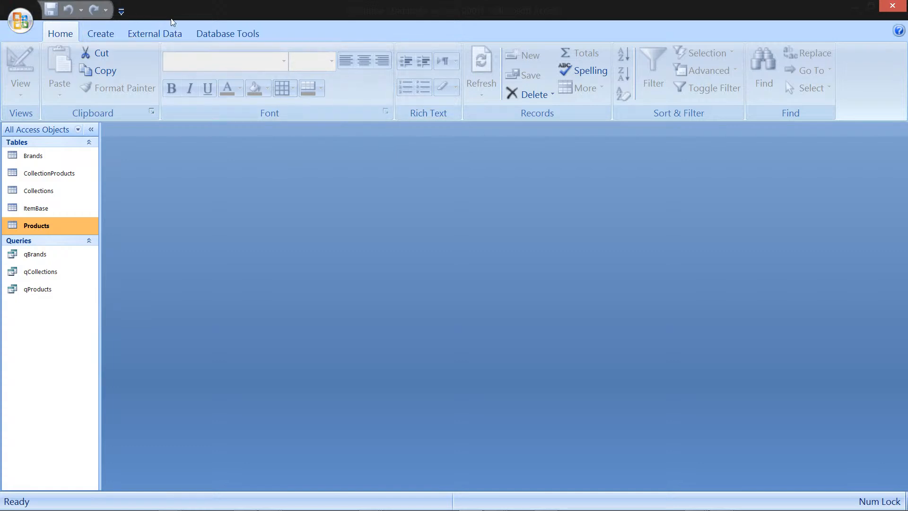
{"action": "left_click", "coordinate": [103, 37]}
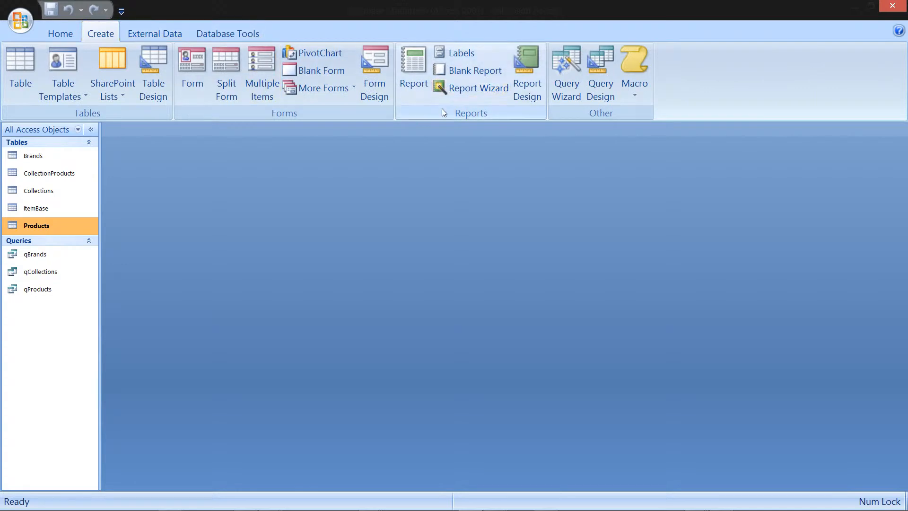
{"action": "left_click", "coordinate": [604, 67]}
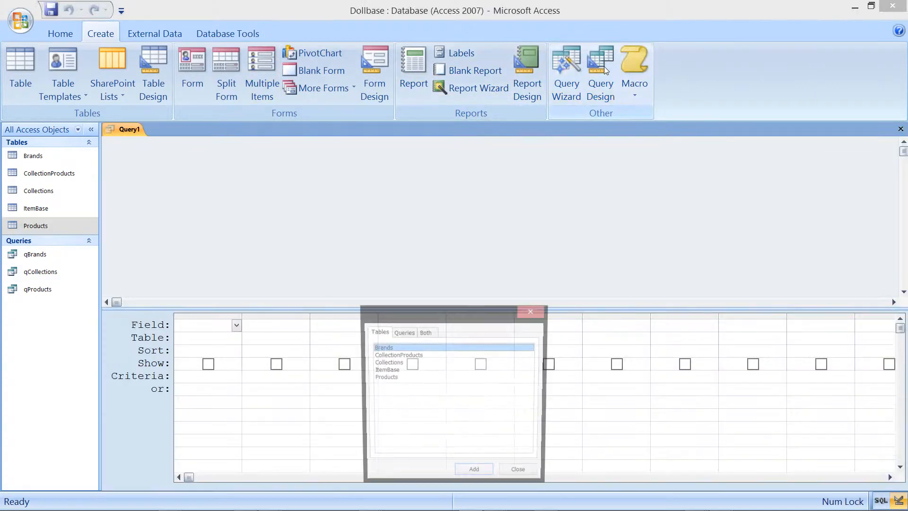
{"action": "left_click", "coordinate": [443, 355]}
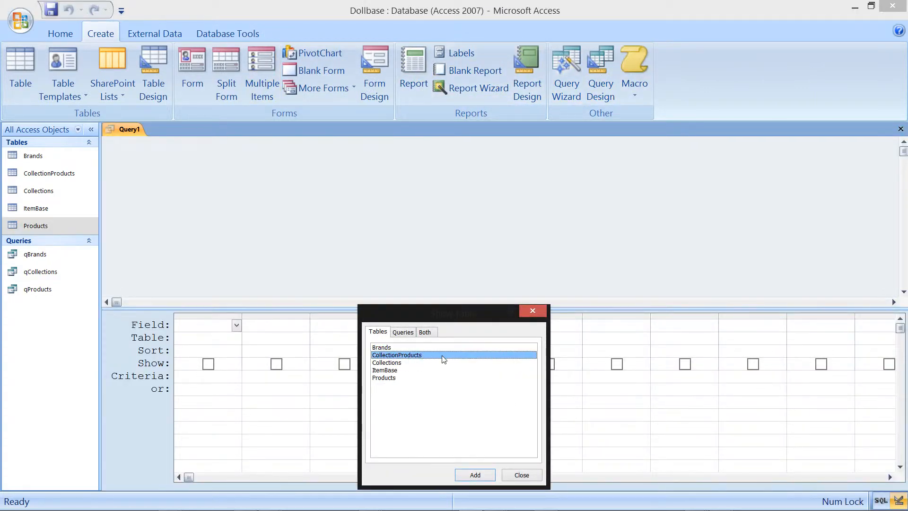
{"action": "left_click", "coordinate": [489, 472]}
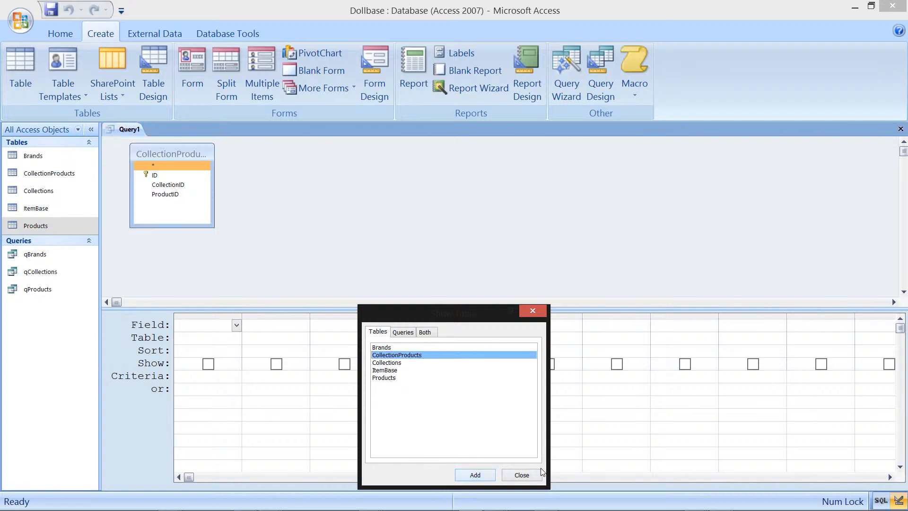
{"action": "left_click", "coordinate": [522, 475]}
Step: Add the Products table to the query and join CollectionProducts' ProductID to the Products ID field
{"action": "right_click", "coordinate": [343, 154]}
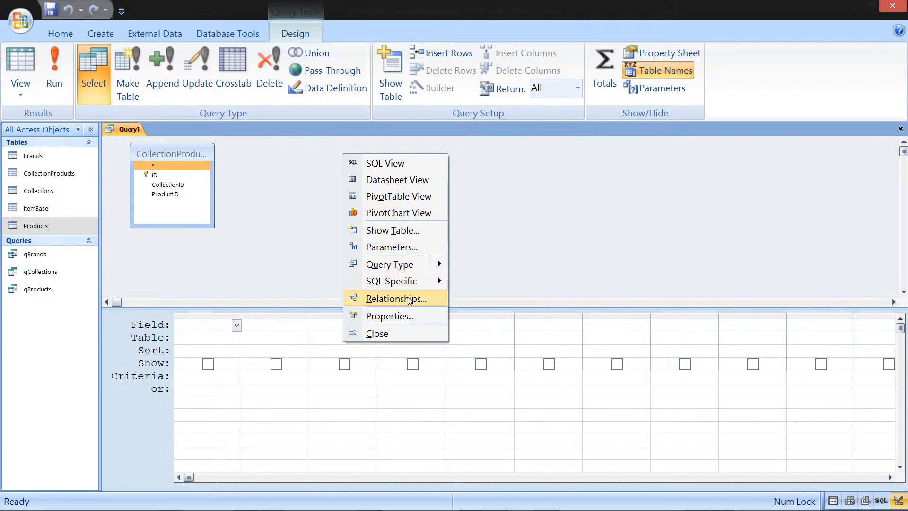
{"action": "left_click", "coordinate": [419, 231]}
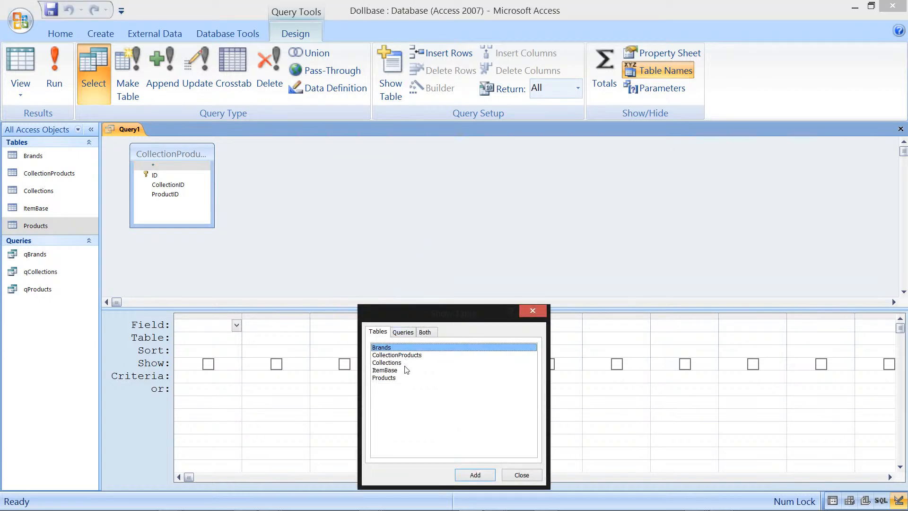
{"action": "left_click", "coordinate": [397, 378]}
{"action": "left_click", "coordinate": [475, 475]}
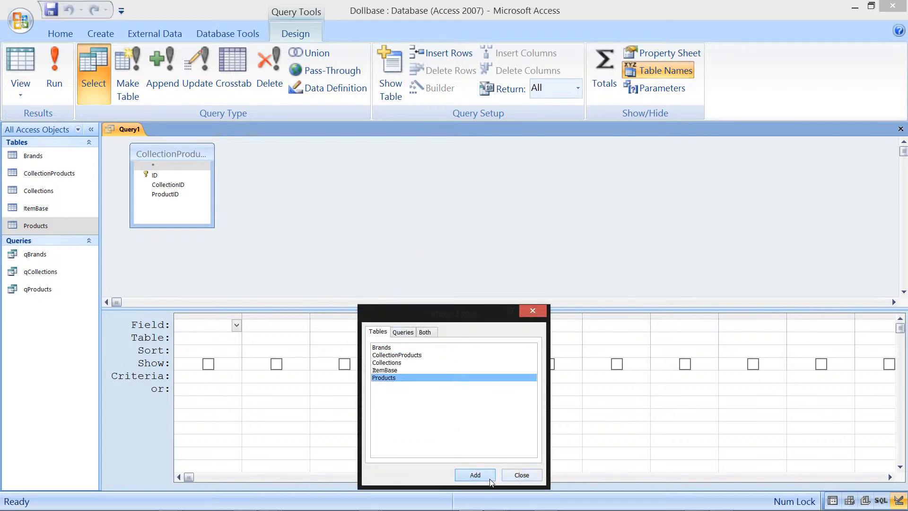
{"action": "left_click", "coordinate": [532, 311]}
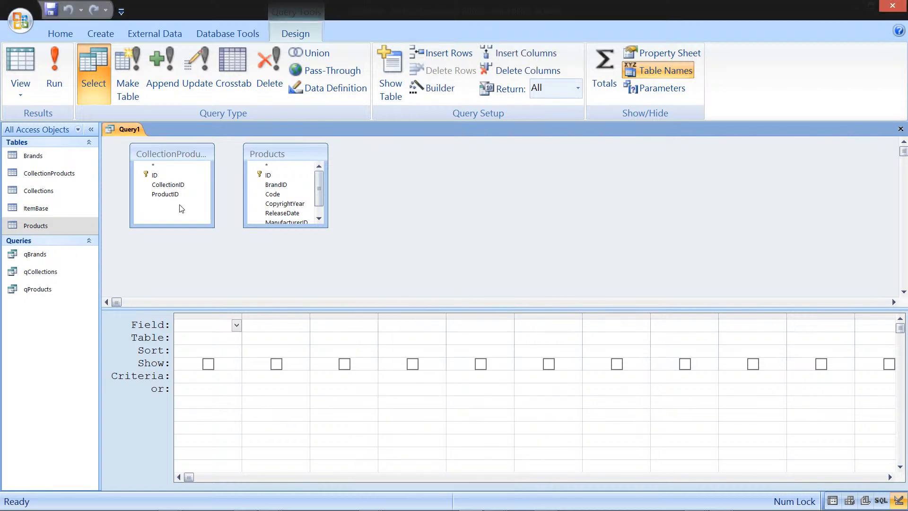
{"action": "left_click_drag", "start_coordinate": [179, 195], "coordinate": [270, 175]}
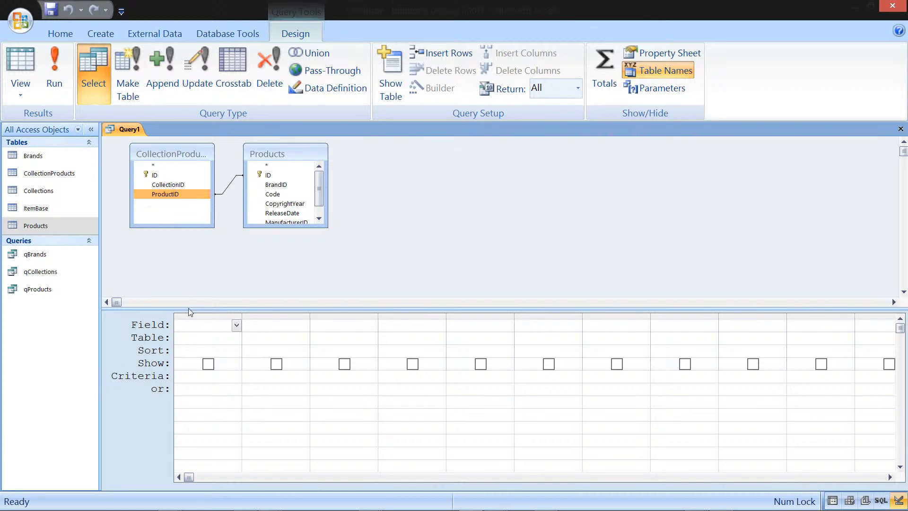
Step: Add CollectionID and the Products fields from ID through Edition to the query grid
{"action": "left_click_drag", "start_coordinate": [176, 183], "coordinate": [217, 327]}
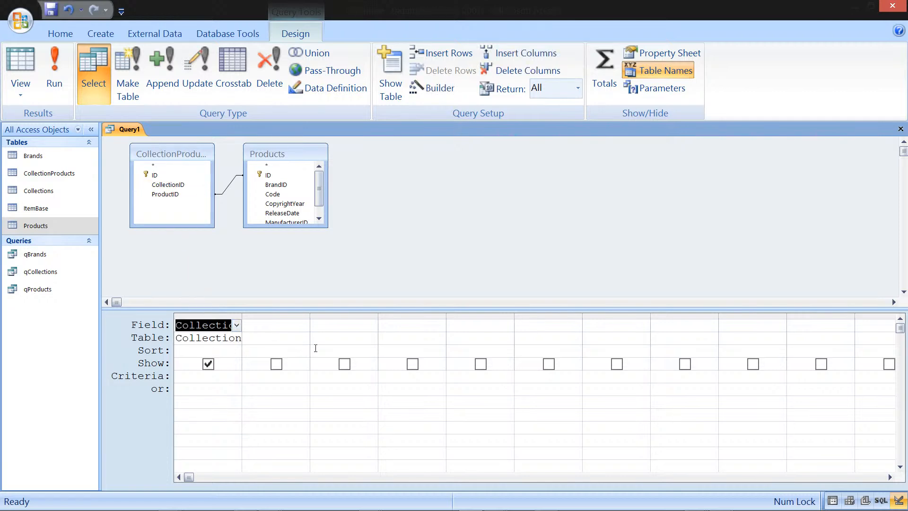
{"action": "left_click", "coordinate": [276, 176]}
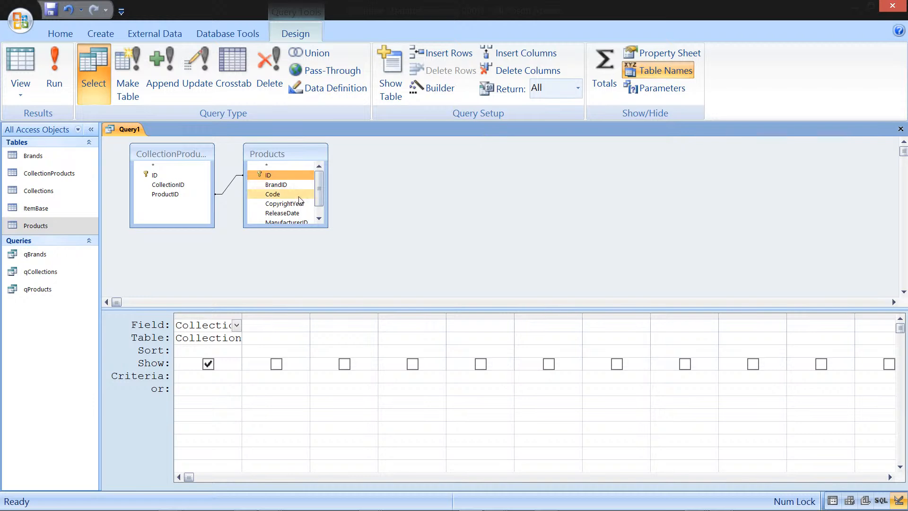
{"action": "left_click_drag", "start_coordinate": [319, 201], "coordinate": [320, 210]}
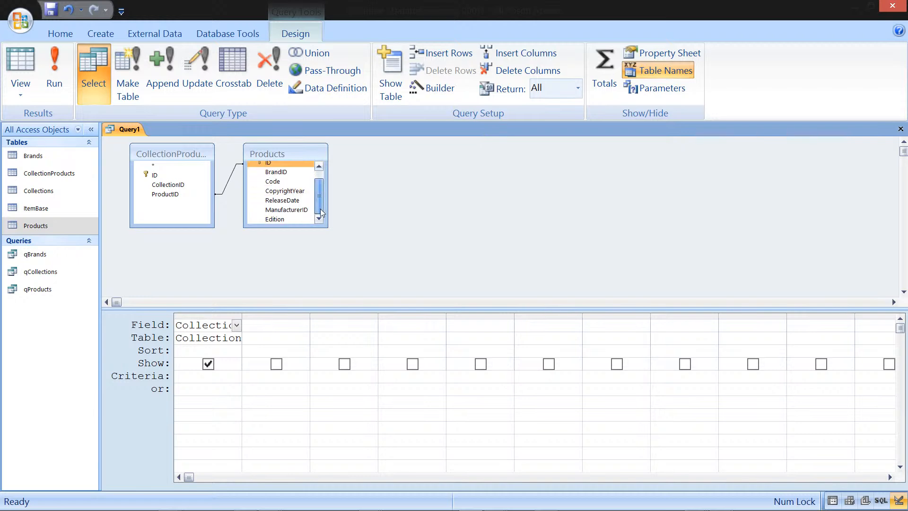
{"action": "left_click", "coordinate": [283, 218], "text": "shift"}
{"action": "left_click_drag", "start_coordinate": [283, 219], "coordinate": [282, 328]}
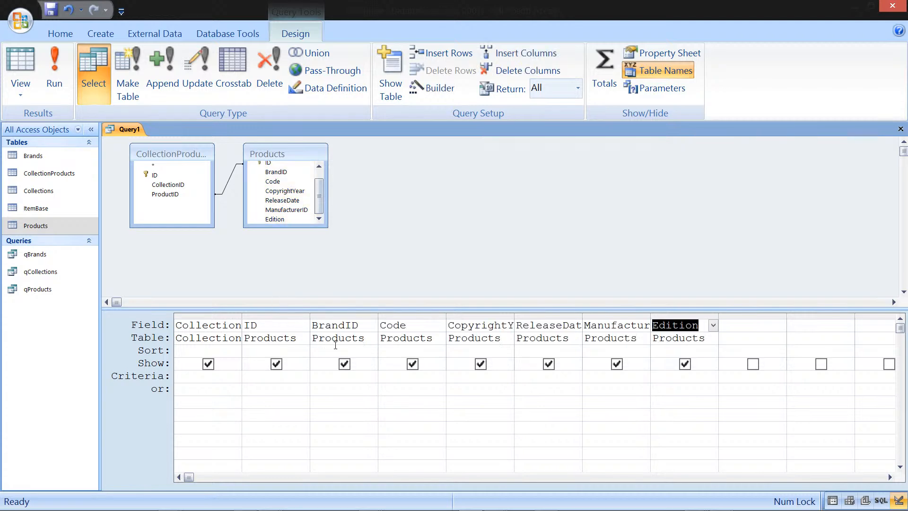
Step: Close the new query, saving it as qCollectionProducts
{"action": "left_click", "coordinate": [900, 128]}
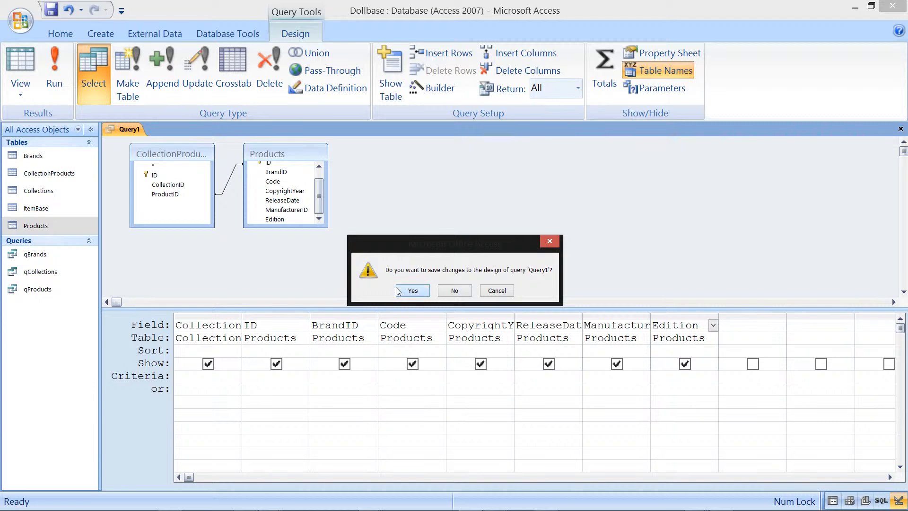
{"action": "left_click", "coordinate": [412, 289]}
{"action": "type", "text": "qColle"}
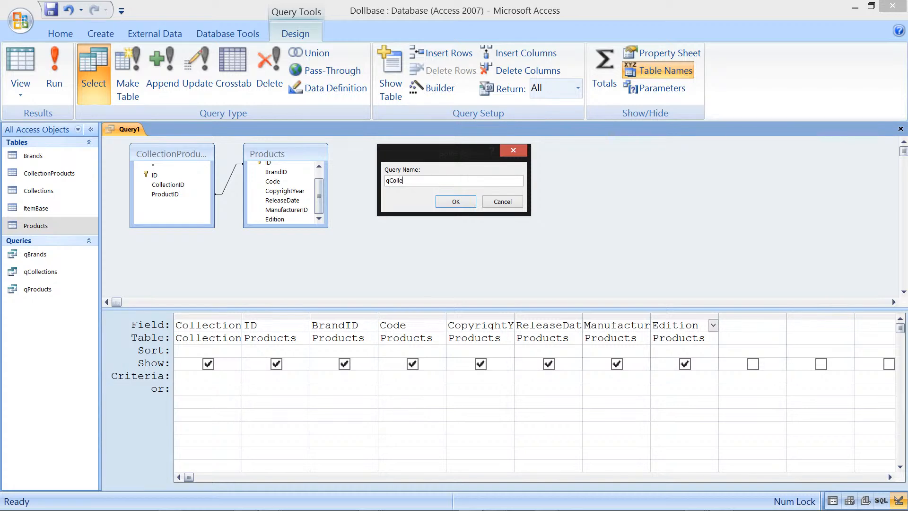
{"action": "type", "text": "ctionProducts"}
{"action": "left_click", "coordinate": [456, 202]}
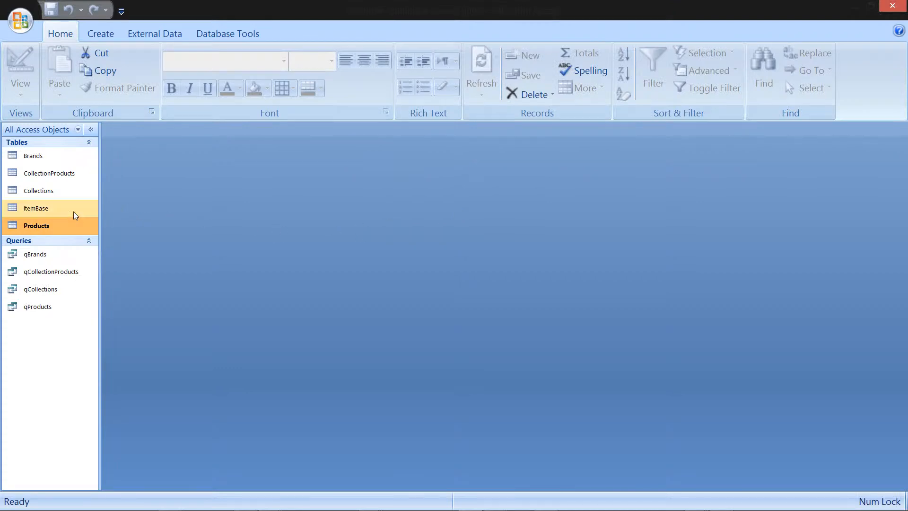
{"action": "left_click", "coordinate": [58, 193]}
{"action": "right_click", "coordinate": [57, 193]}
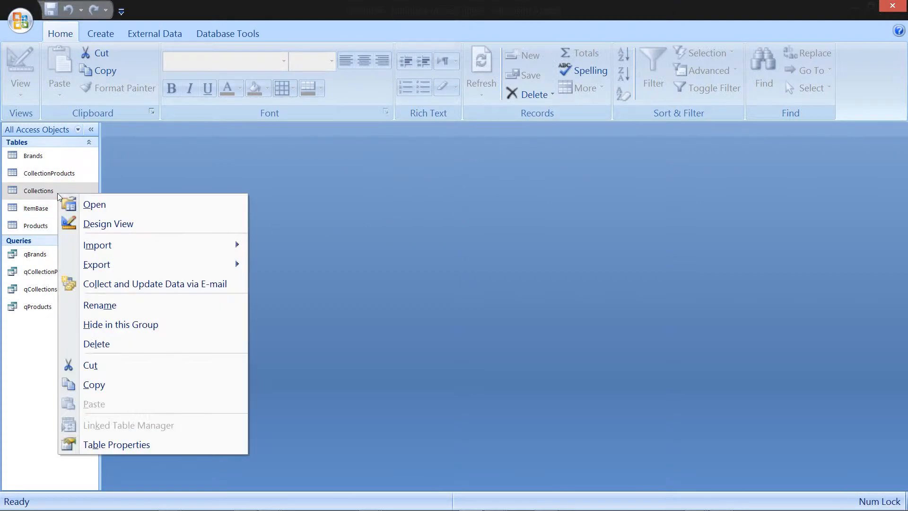
{"action": "left_click", "coordinate": [12, 322]}
Step: Open the qCollections query
{"action": "left_click", "coordinate": [44, 294]}
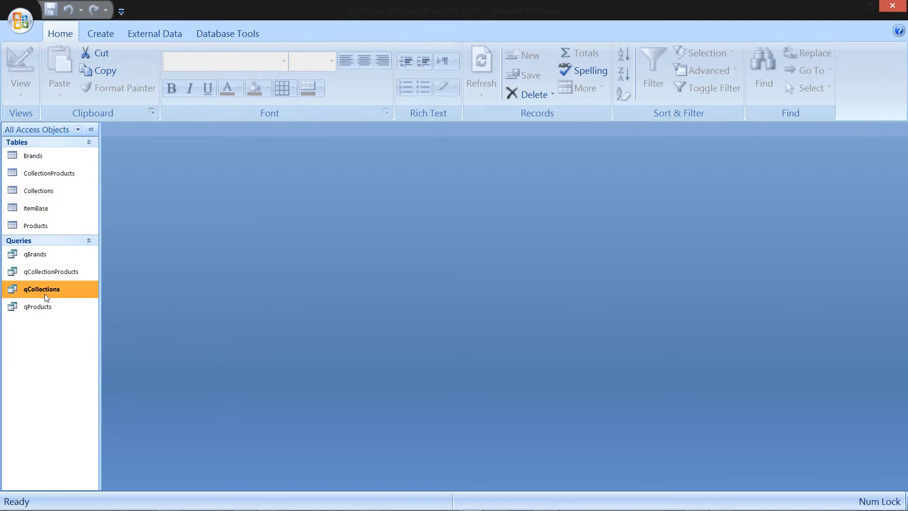
{"action": "right_click", "coordinate": [45, 294]}
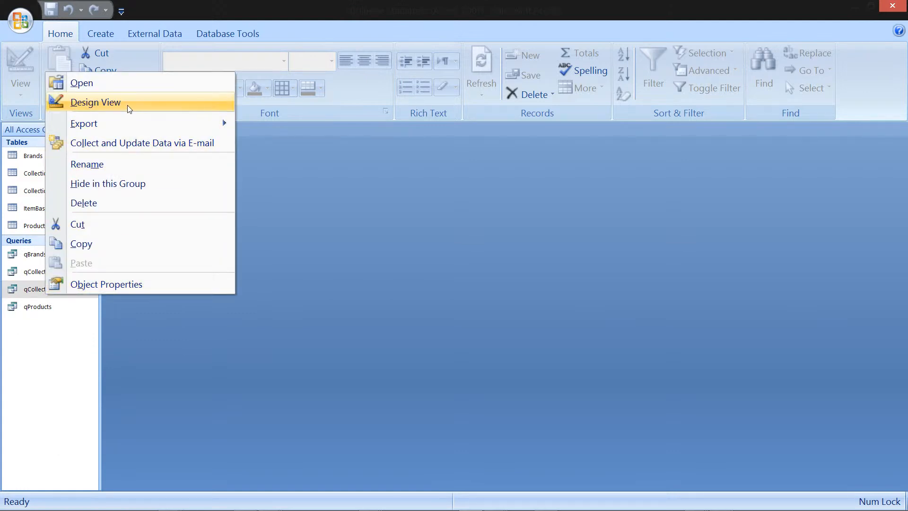
{"action": "left_click", "coordinate": [130, 89]}
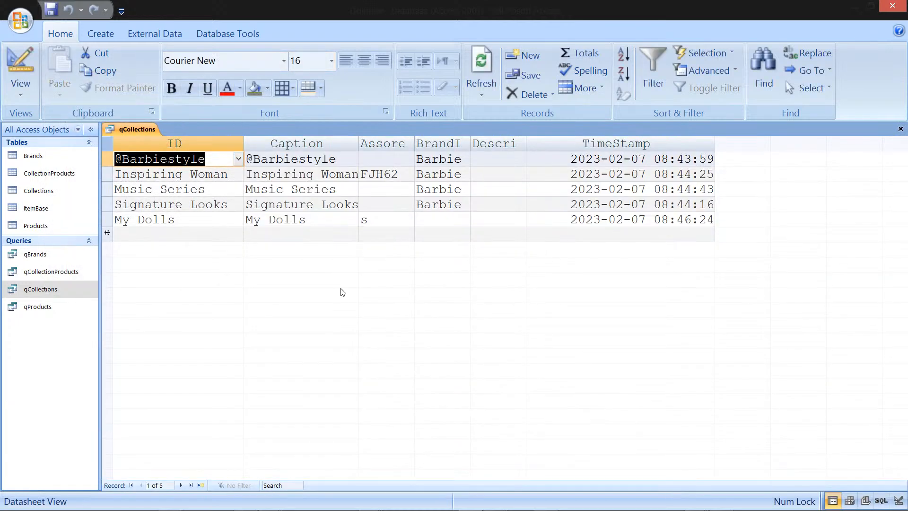
Step: Insert a subdatasheet from the qCollectionProducts query, linking child field CollectionID to master field ID
{"action": "left_click", "coordinate": [264, 158]}
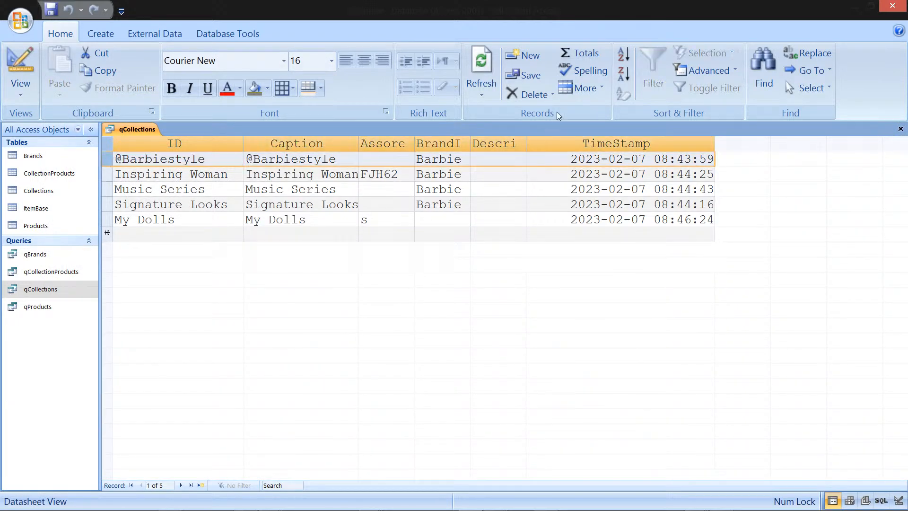
{"action": "left_click", "coordinate": [601, 89]}
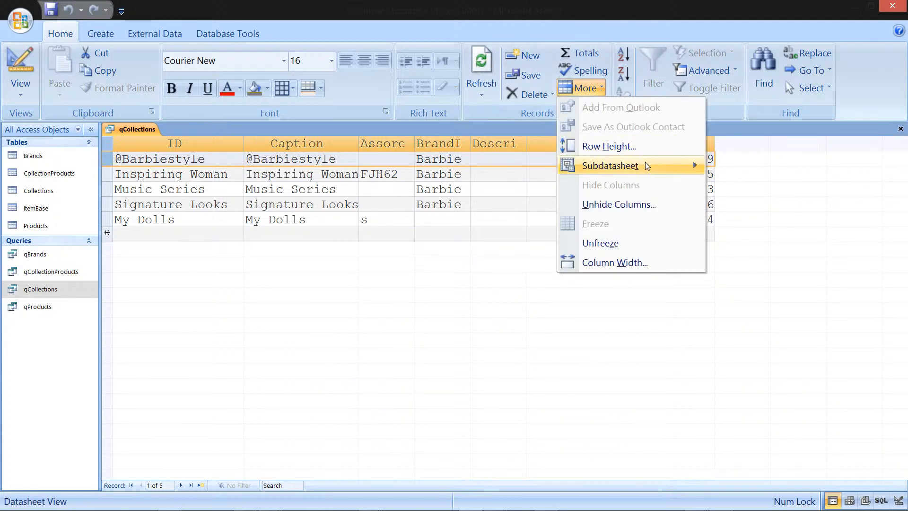
{"action": "mouse_move", "coordinate": [646, 163]}
{"action": "left_click", "coordinate": [732, 162]}
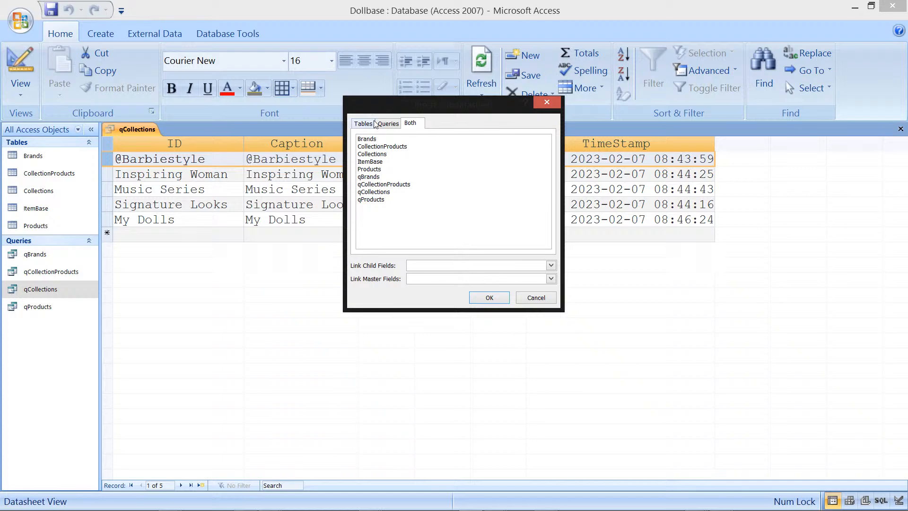
{"action": "left_click", "coordinate": [389, 125]}
{"action": "left_click", "coordinate": [397, 148]}
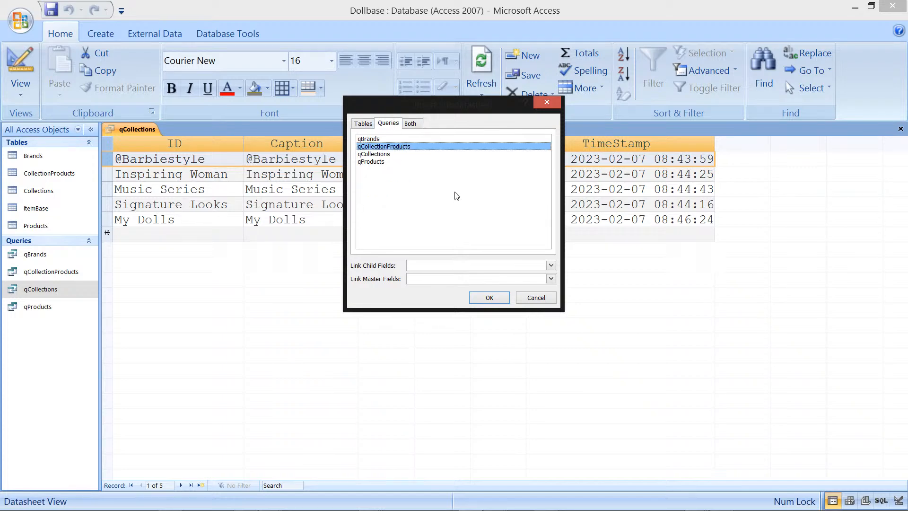
{"action": "left_click", "coordinate": [551, 266]}
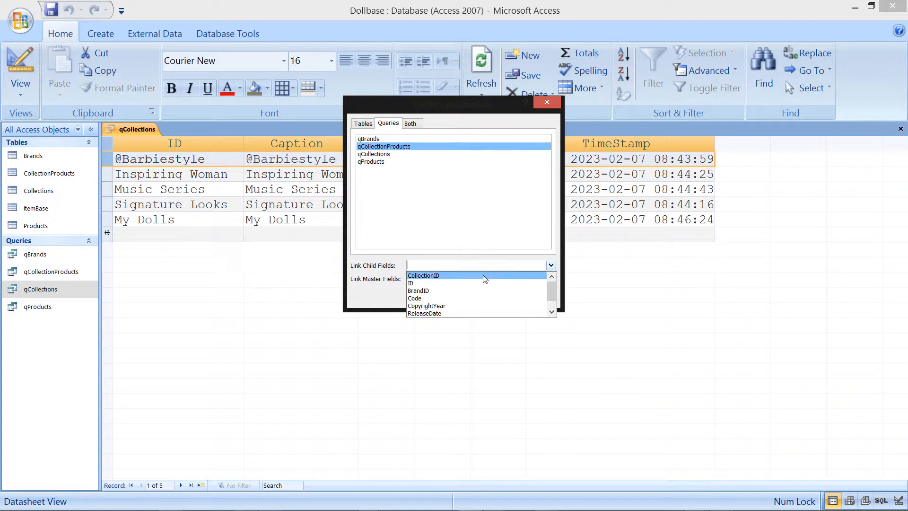
{"action": "left_click", "coordinate": [484, 275]}
{"action": "left_click", "coordinate": [552, 279]}
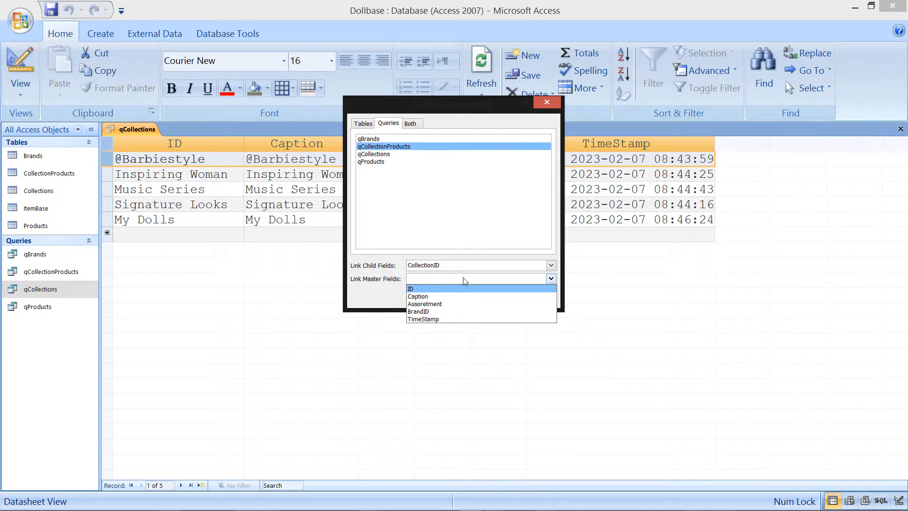
{"action": "left_click", "coordinate": [458, 289]}
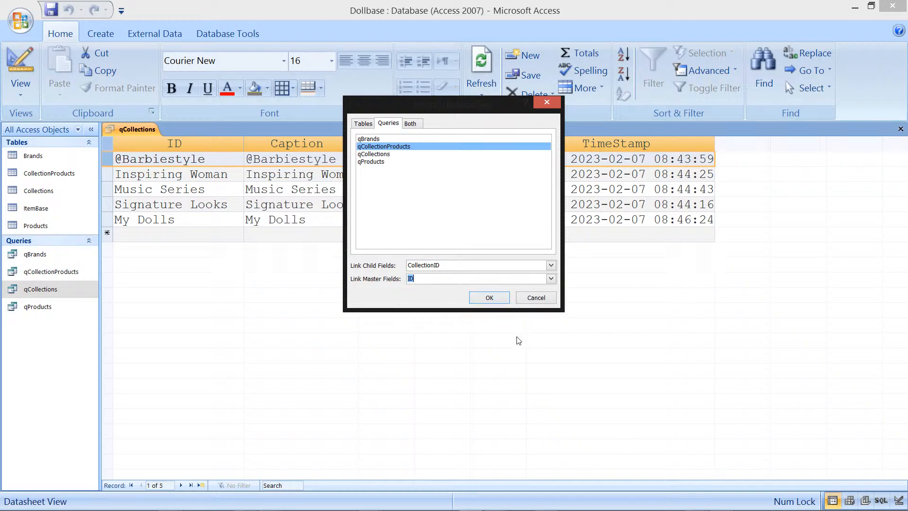
{"action": "left_click", "coordinate": [489, 302]}
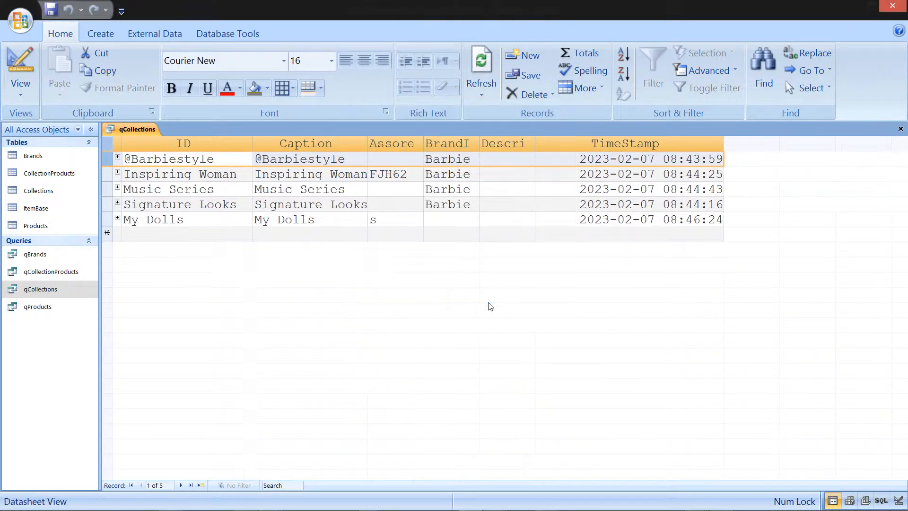
{"action": "left_click", "coordinate": [118, 157]}
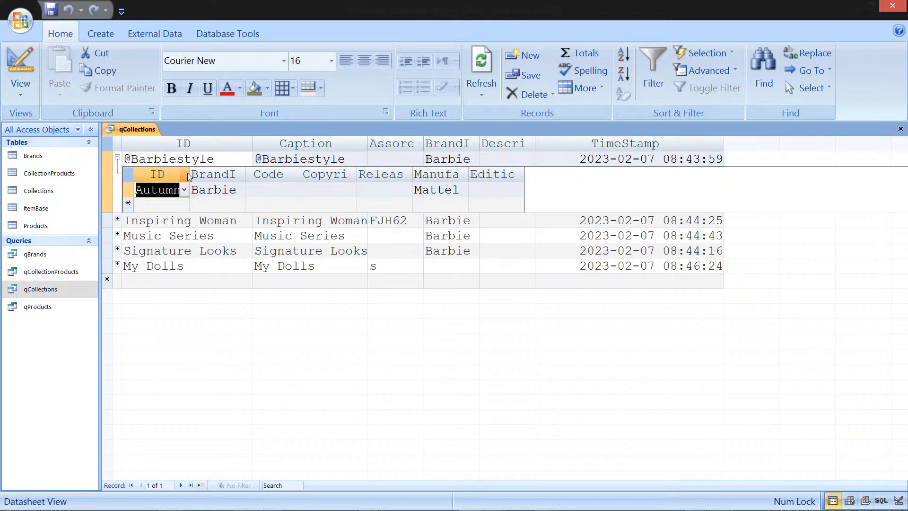
{"action": "left_click_drag", "start_coordinate": [190, 173], "coordinate": [244, 173]}
{"action": "left_click", "coordinate": [193, 205]}
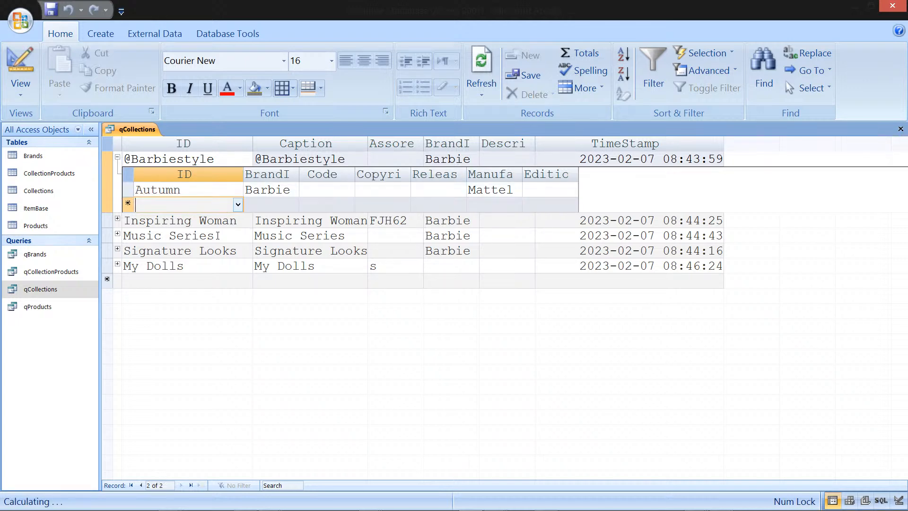
{"action": "left_click", "coordinate": [238, 205]}
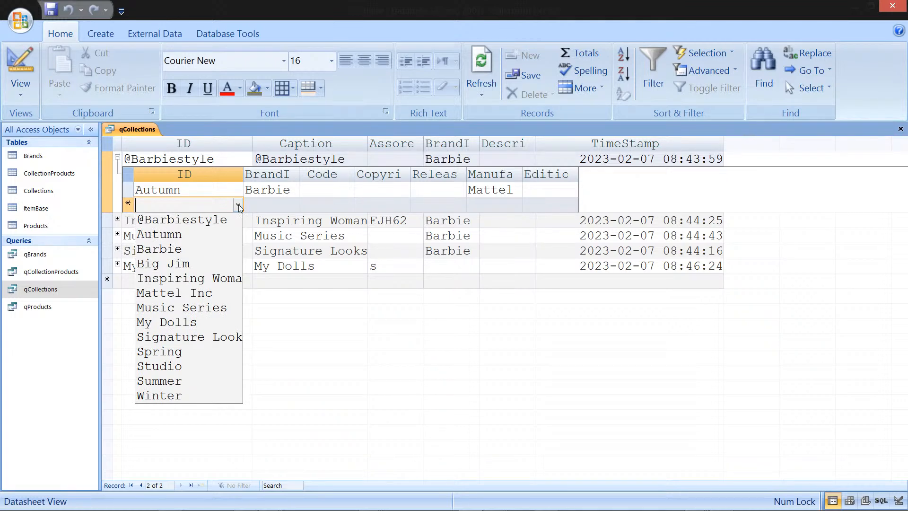
{"action": "left_click", "coordinate": [238, 205]}
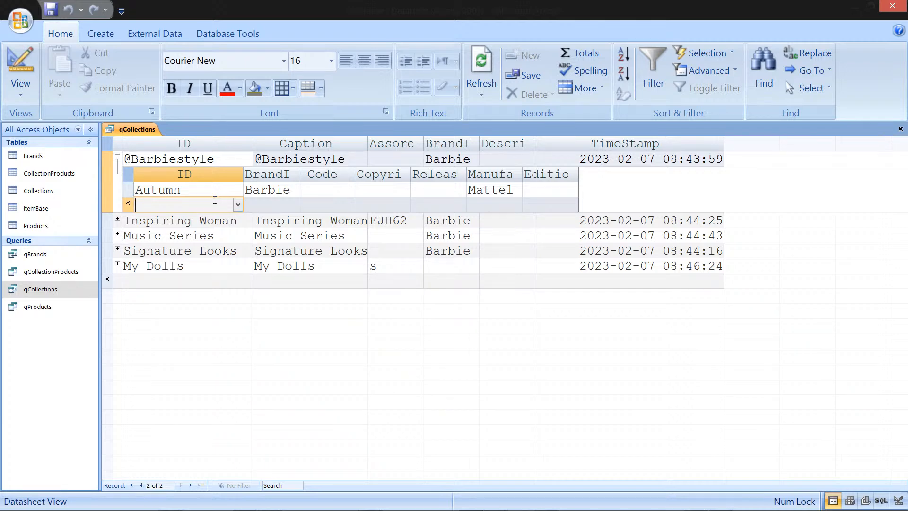
{"action": "type", "text": "Summer"}
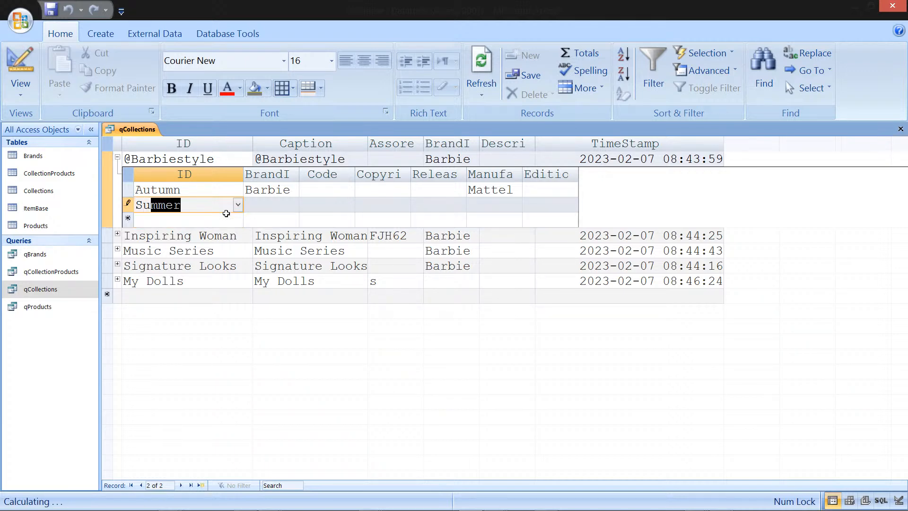
{"action": "left_click", "coordinate": [228, 217]}
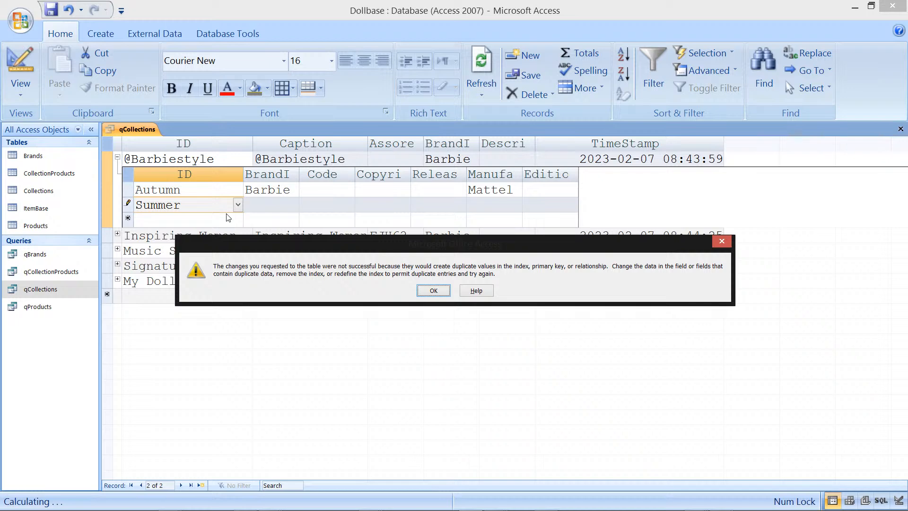
Step: Discard the rejected Summer entry and close qCollections, saving changes to both queries
{"action": "key", "text": "Return"}
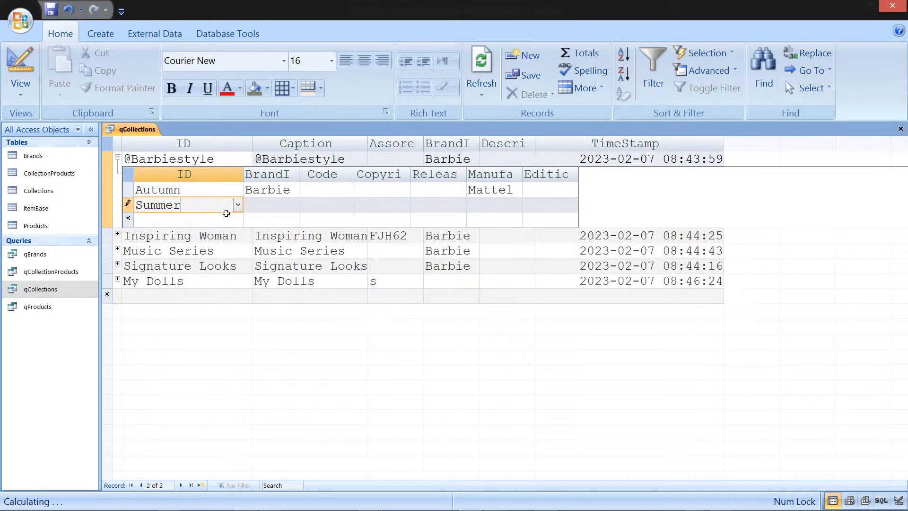
{"action": "key", "text": "Escape"}
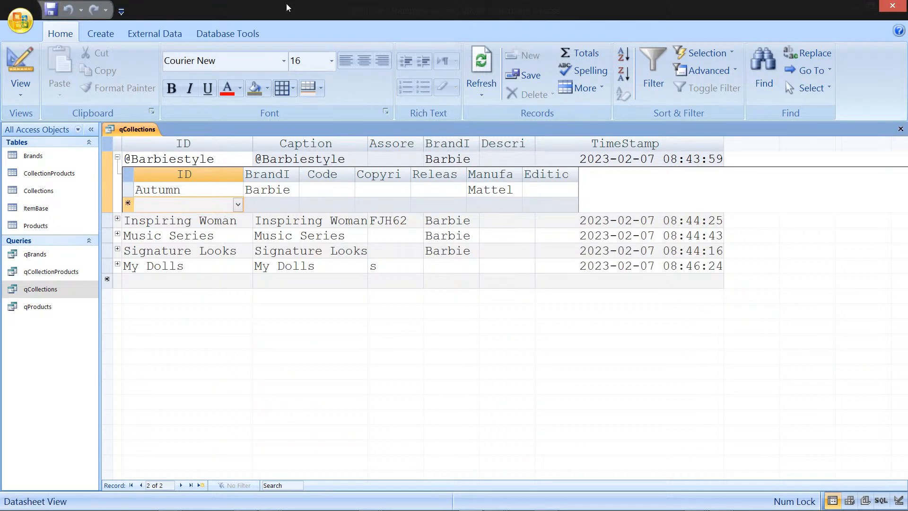
{"action": "left_click", "coordinate": [901, 130]}
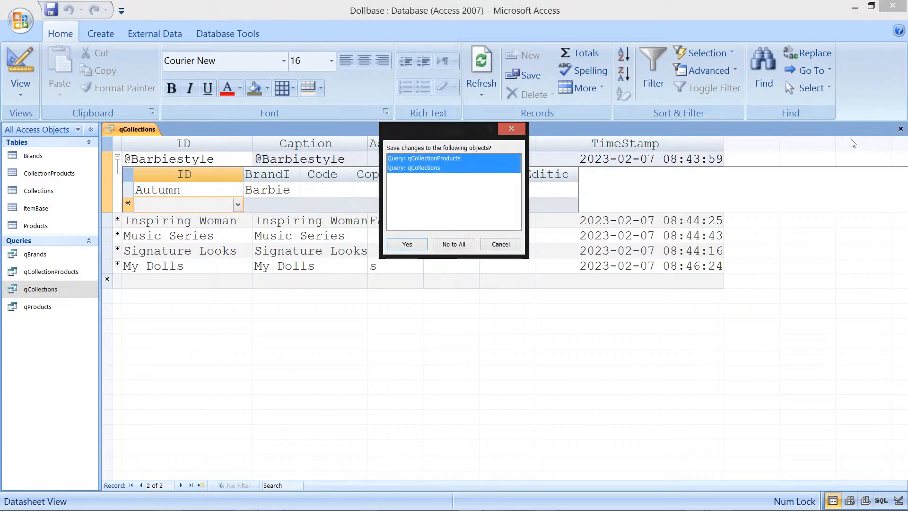
{"action": "left_click", "coordinate": [413, 244]}
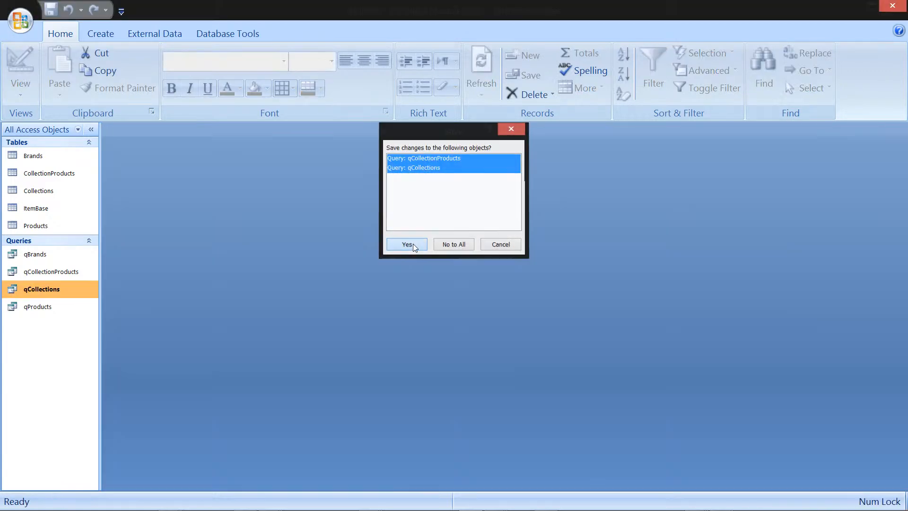
Step: In qCollectionProducts Design View, replace the Products ID field with CollectionProducts' ProductID field and save the query
{"action": "left_click", "coordinate": [57, 227]}
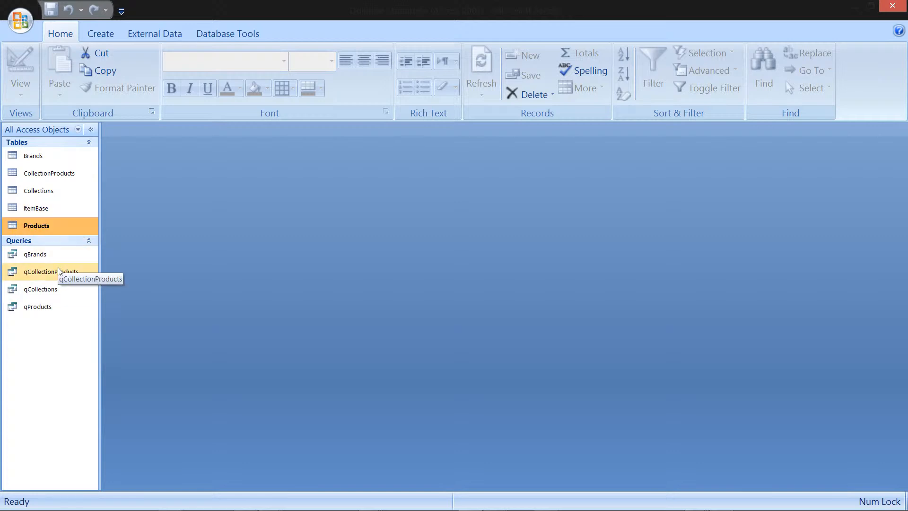
{"action": "right_click", "coordinate": [60, 270]}
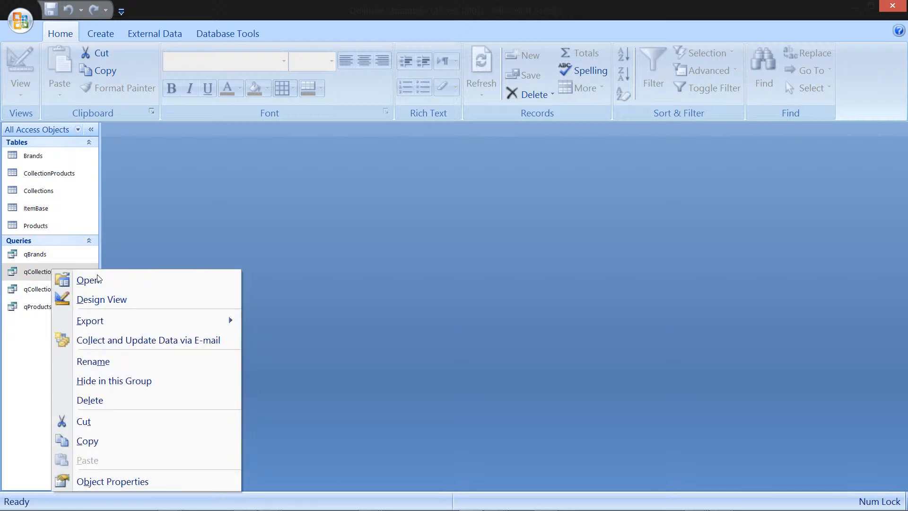
{"action": "left_click", "coordinate": [116, 298]}
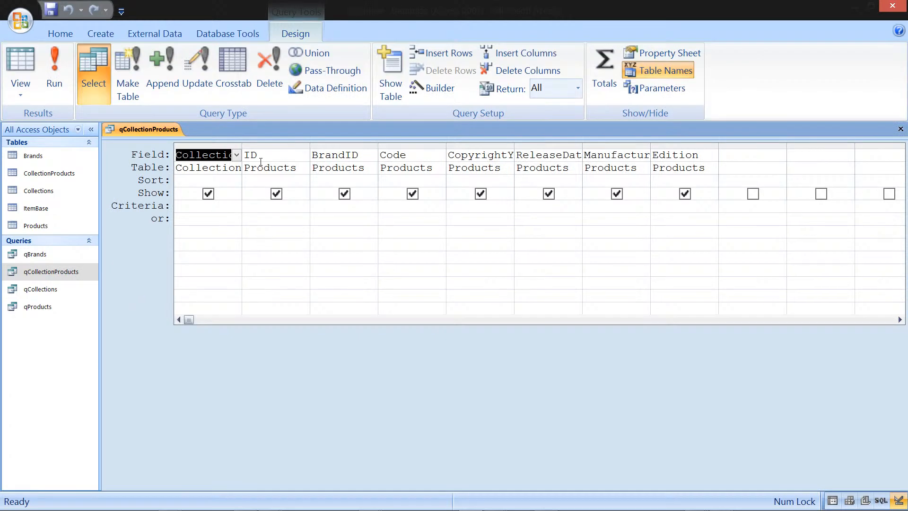
{"action": "left_click", "coordinate": [297, 144]}
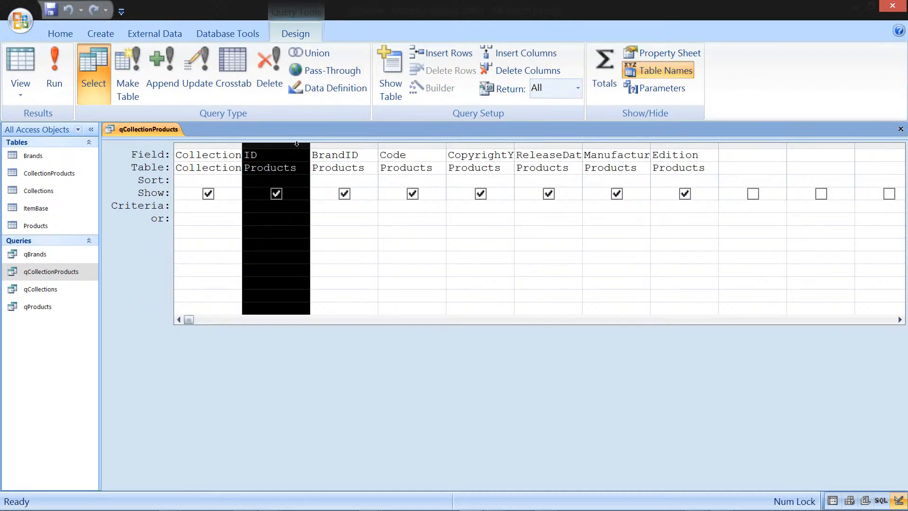
{"action": "left_click_drag", "start_coordinate": [303, 138], "coordinate": [293, 259]}
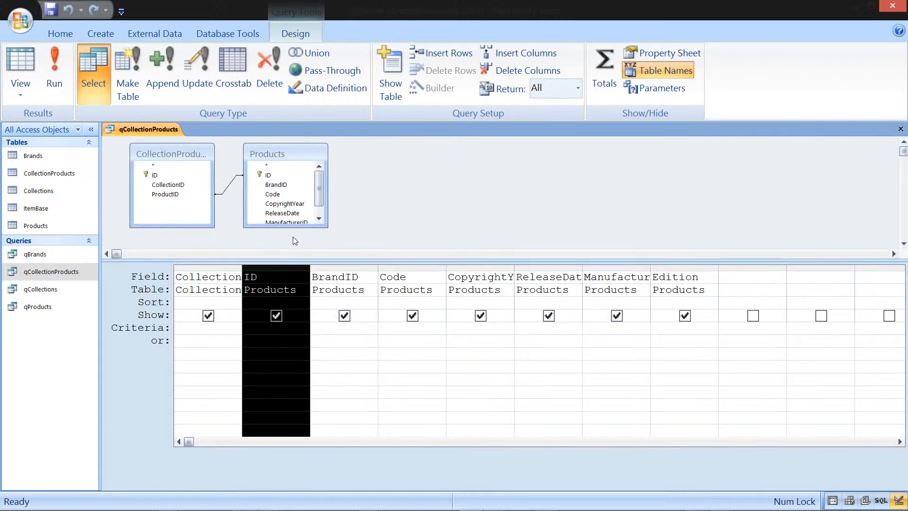
{"action": "left_click", "coordinate": [152, 193]}
{"action": "left_click_drag", "start_coordinate": [151, 193], "coordinate": [264, 274]}
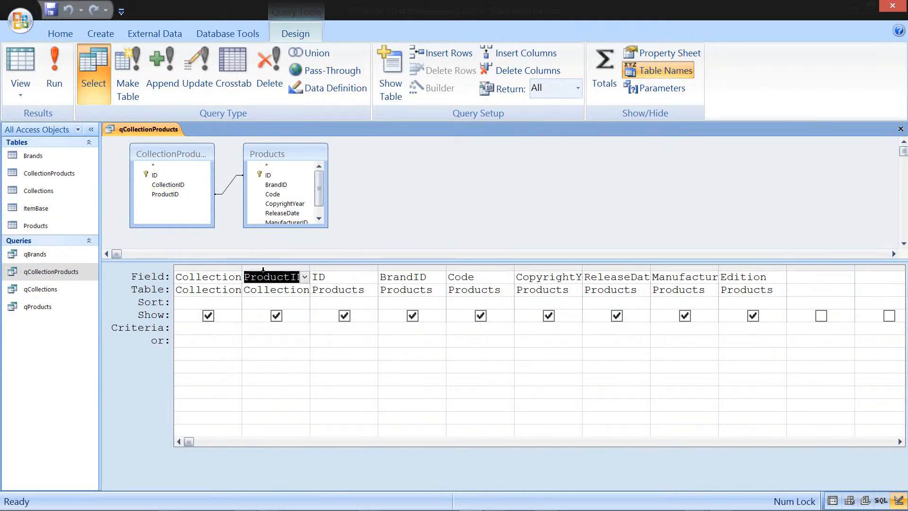
{"action": "left_click", "coordinate": [334, 266]}
{"action": "key", "text": "Delete"}
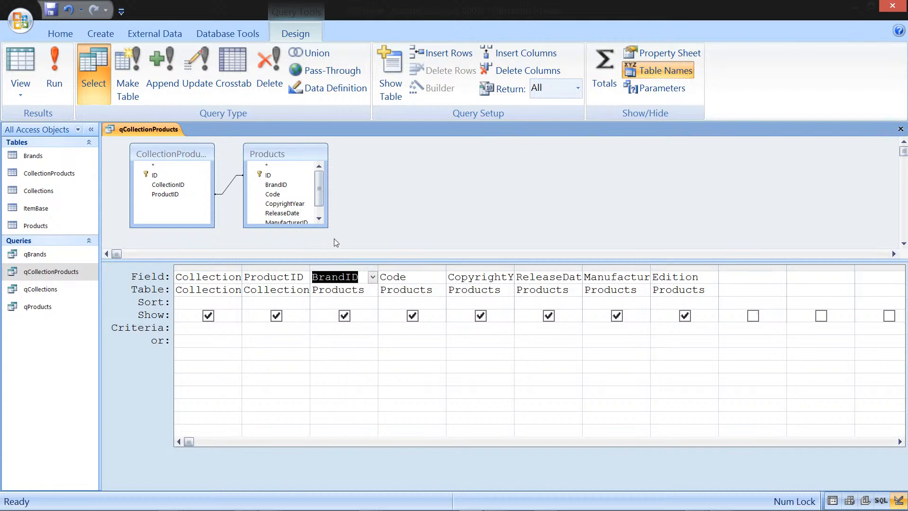
{"action": "left_click", "coordinate": [901, 128]}
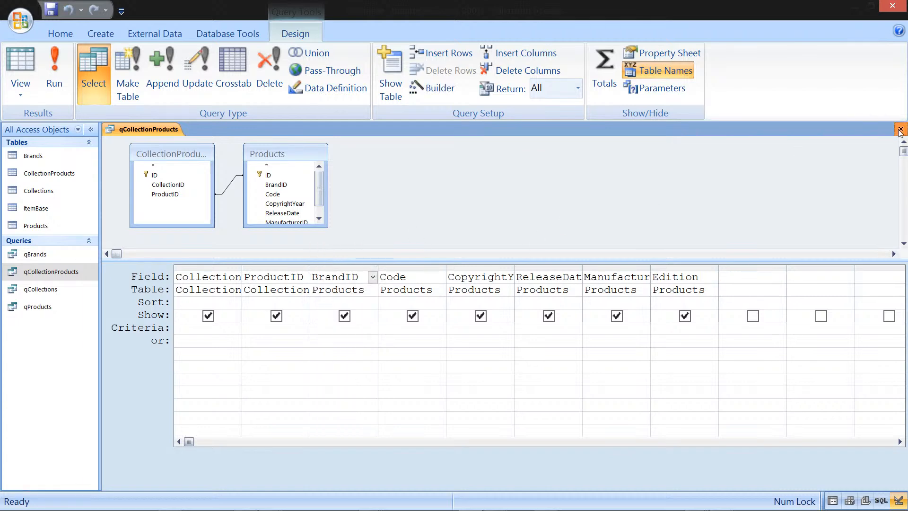
{"action": "left_click", "coordinate": [413, 290]}
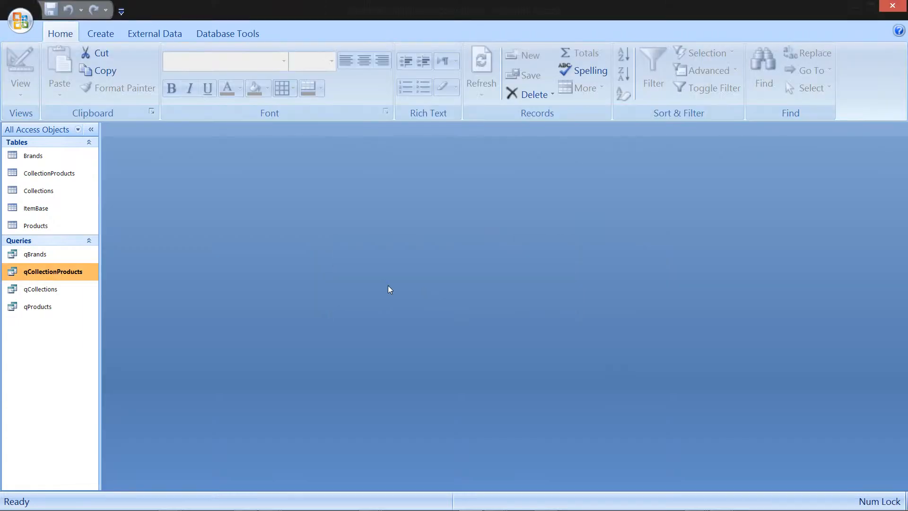
Step: Open the CollectionProducts table and the qCollectionProducts query to review their records
{"action": "left_click", "coordinate": [53, 174]}
{"action": "double_click", "coordinate": [52, 174]}
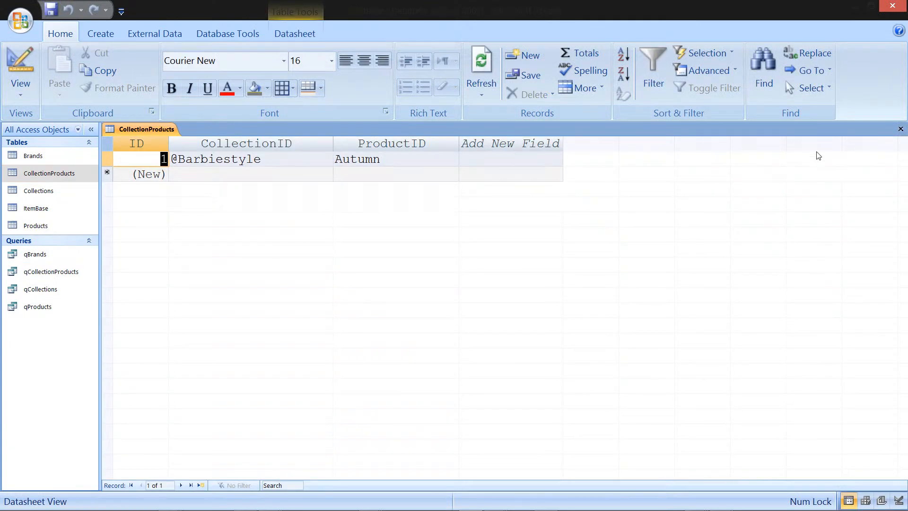
{"action": "left_click", "coordinate": [901, 129]}
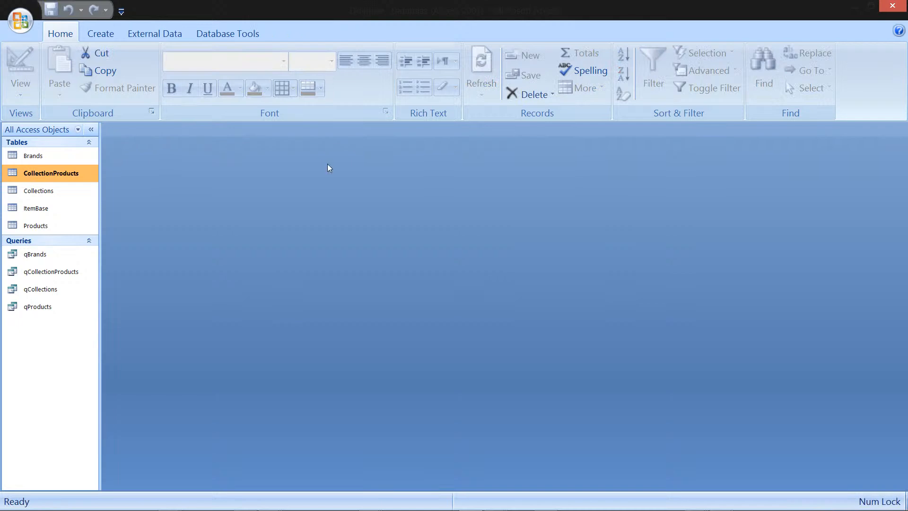
{"action": "double_click", "coordinate": [42, 273]}
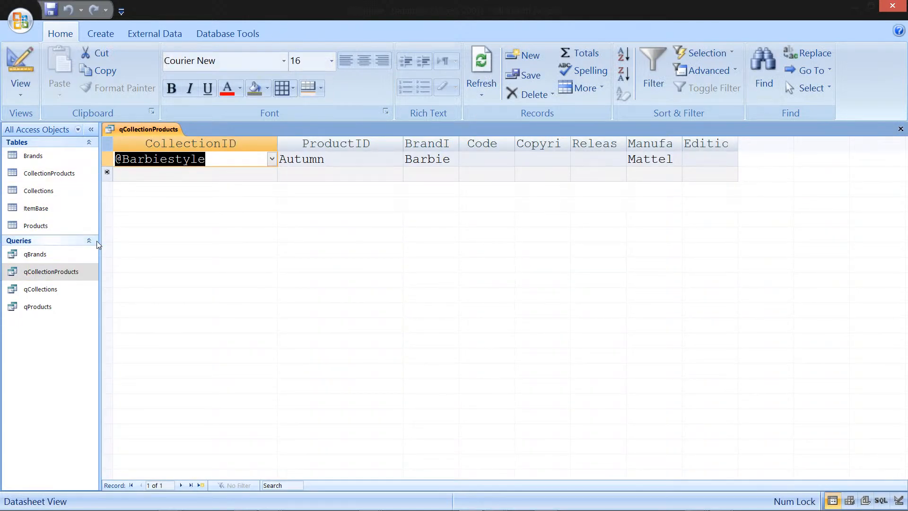
{"action": "left_click", "coordinate": [901, 129]}
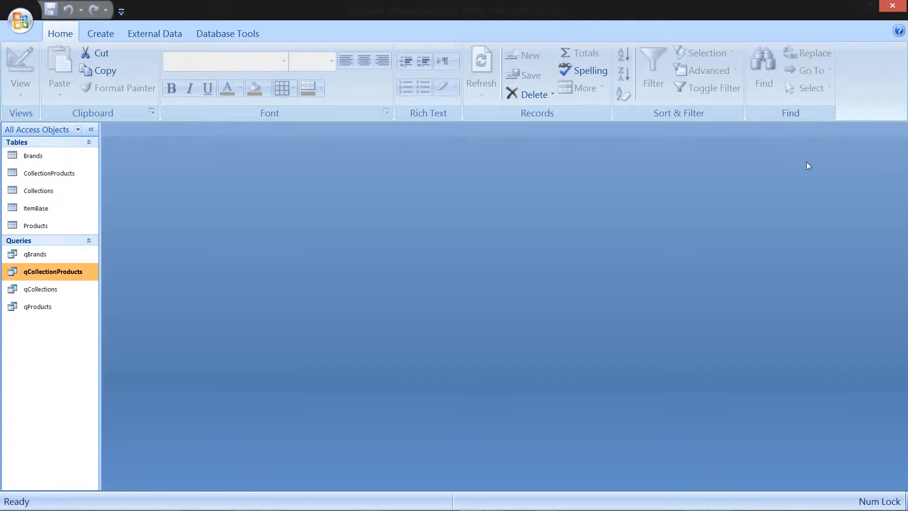
{"action": "double_click", "coordinate": [57, 290]}
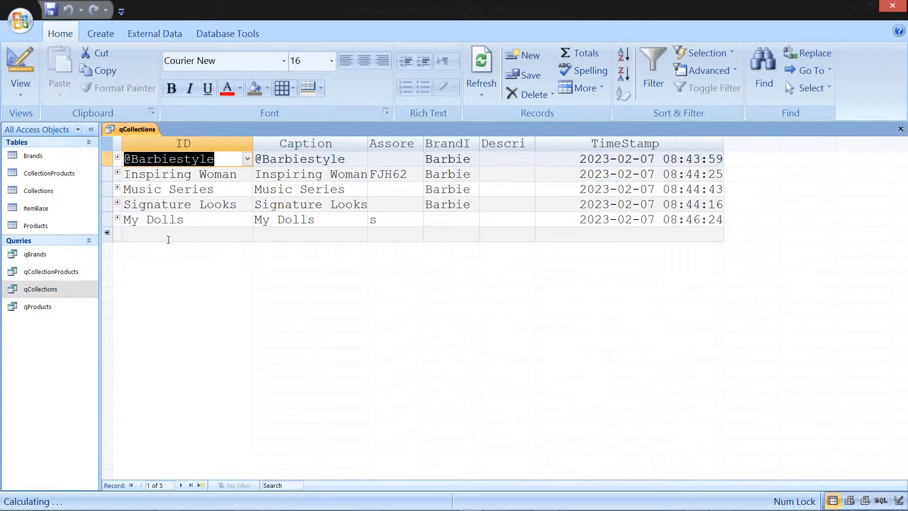
{"action": "left_click", "coordinate": [117, 157]}
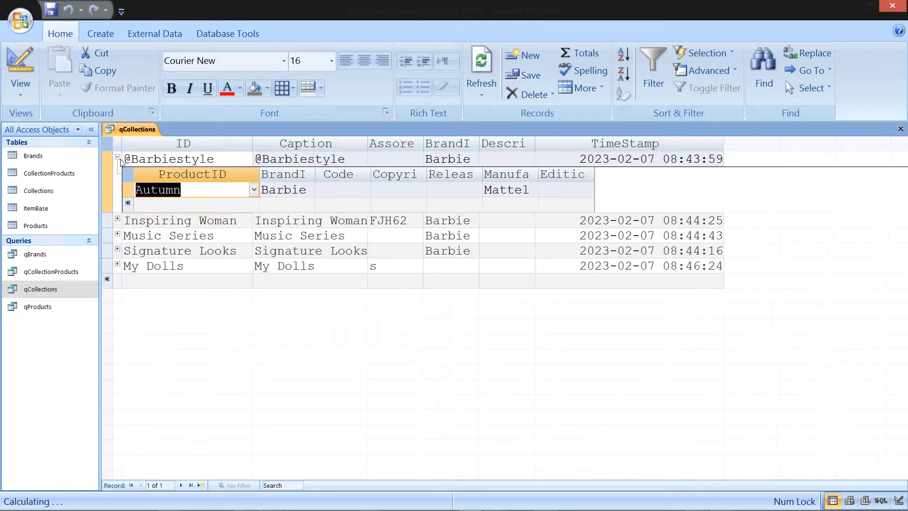
{"action": "left_click", "coordinate": [175, 206]}
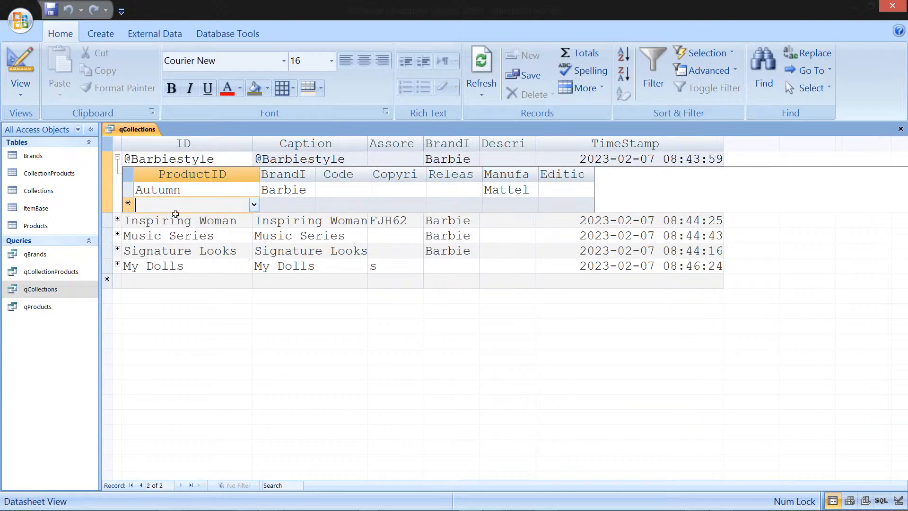
{"action": "type", "text": "Summer"}
{"action": "key", "text": "Return"}
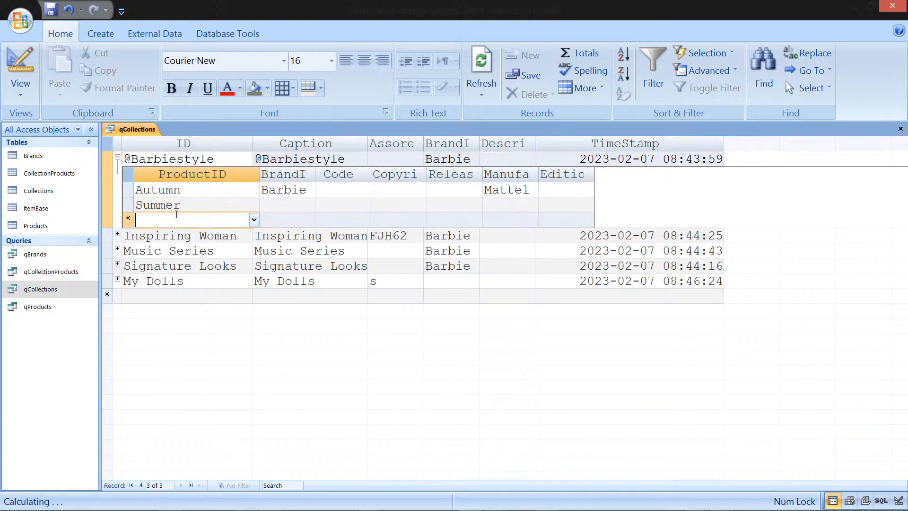
{"action": "key", "text": "Up"}
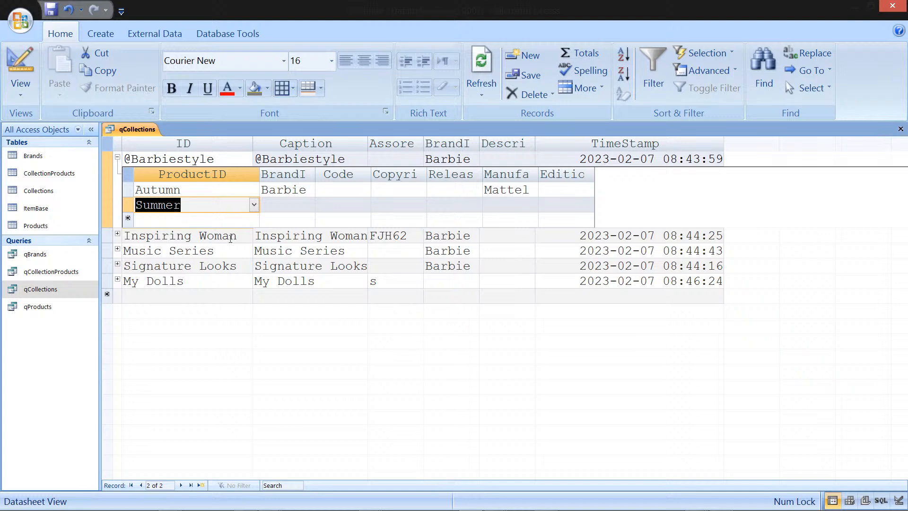
{"action": "left_click", "coordinate": [256, 218]}
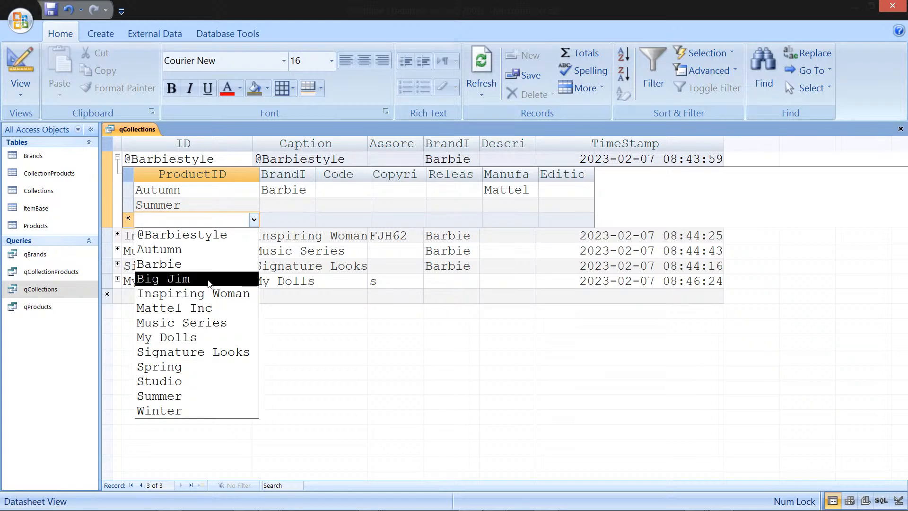
{"action": "left_click", "coordinate": [207, 368]}
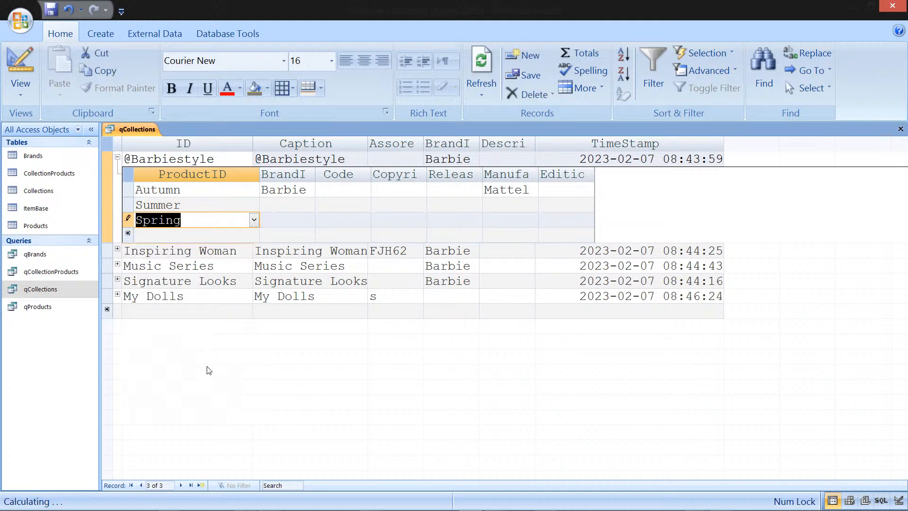
{"action": "left_click", "coordinate": [246, 235]}
{"action": "left_click", "coordinate": [253, 235]}
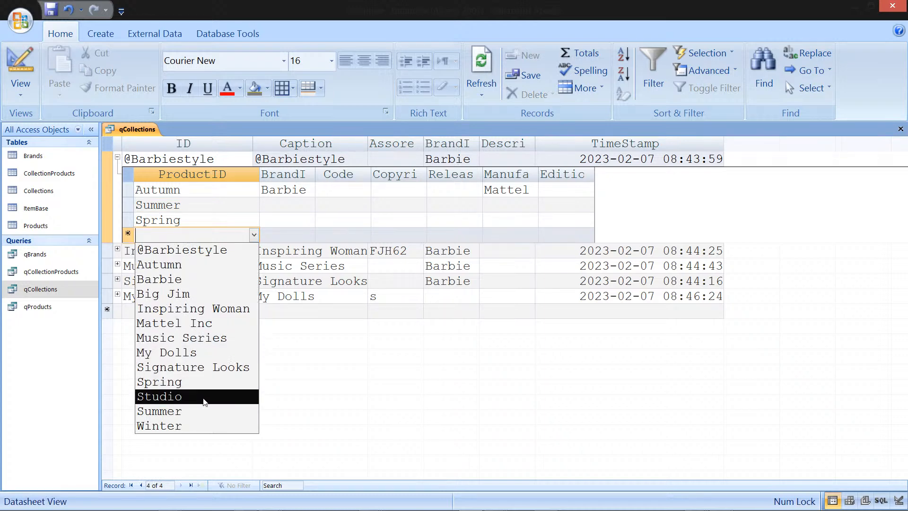
{"action": "left_click", "coordinate": [182, 424]}
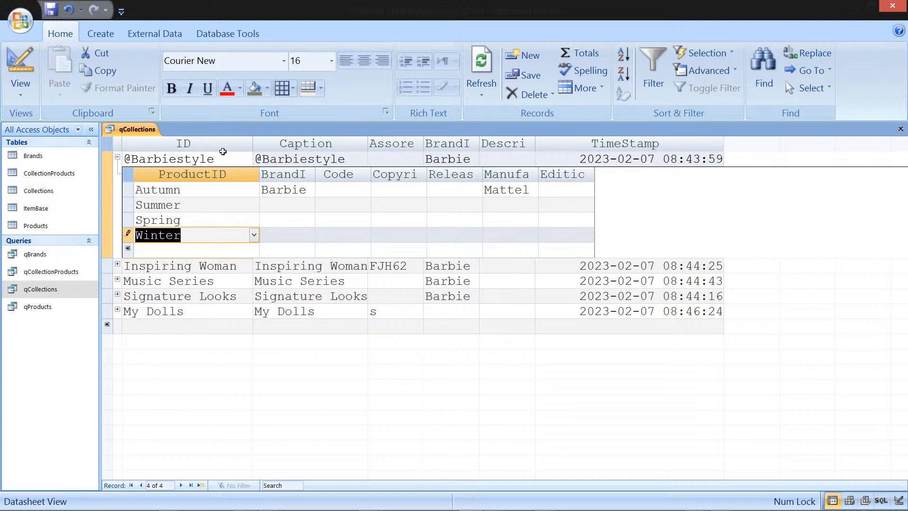
{"action": "left_click", "coordinate": [309, 204]}
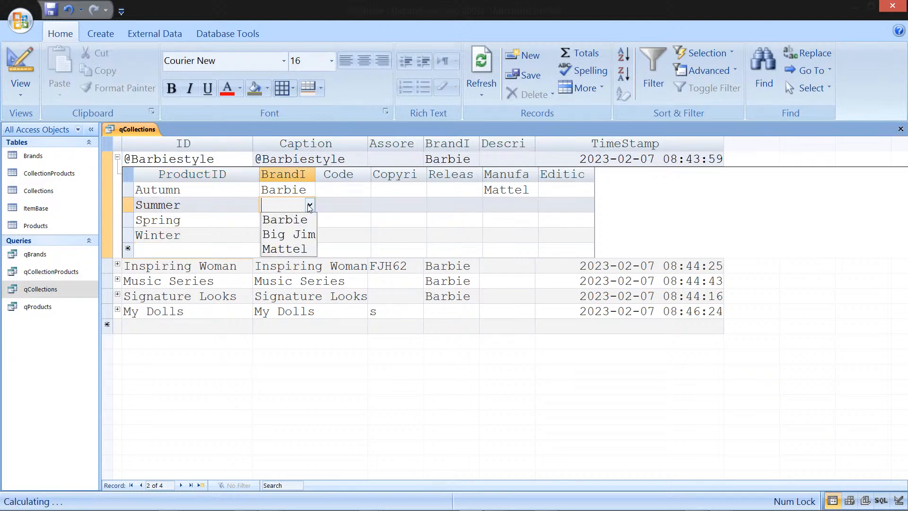
{"action": "left_click", "coordinate": [340, 174]}
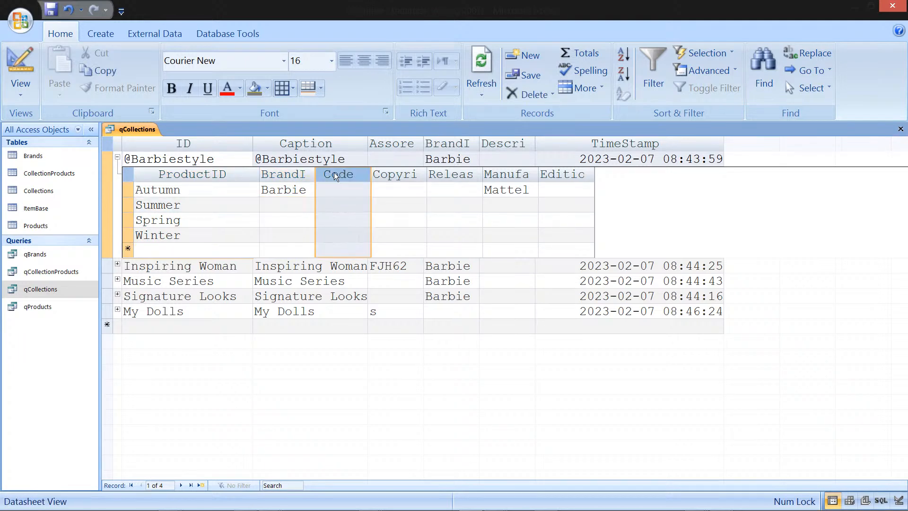
{"action": "left_click", "coordinate": [116, 157]}
{"action": "left_click", "coordinate": [117, 158]}
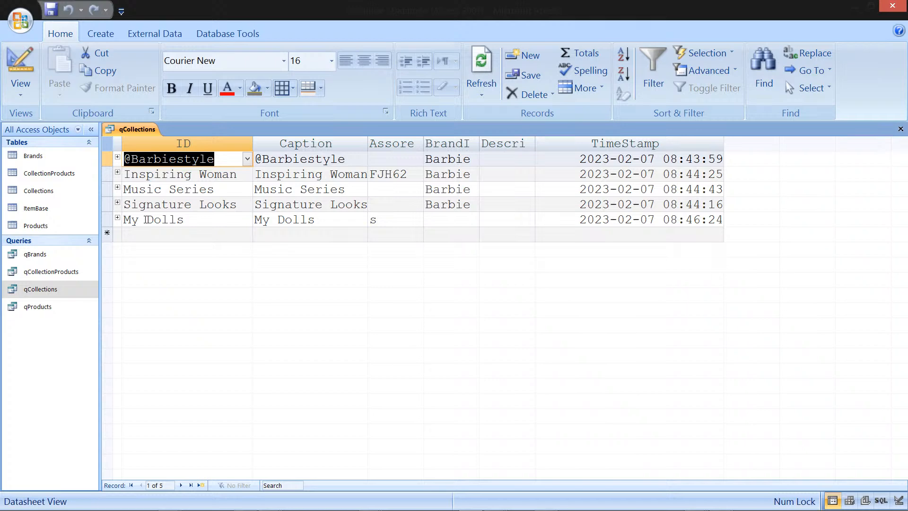
Step: Open the CollectionProducts and Products tables to review the linked records, returning to qCollections
{"action": "double_click", "coordinate": [76, 172]}
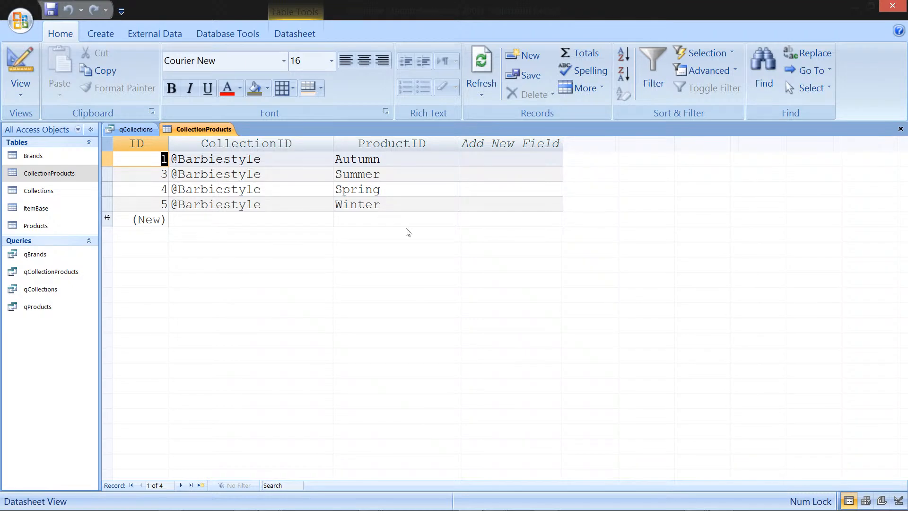
{"action": "left_click", "coordinate": [416, 219]}
{"action": "left_click", "coordinate": [453, 220]}
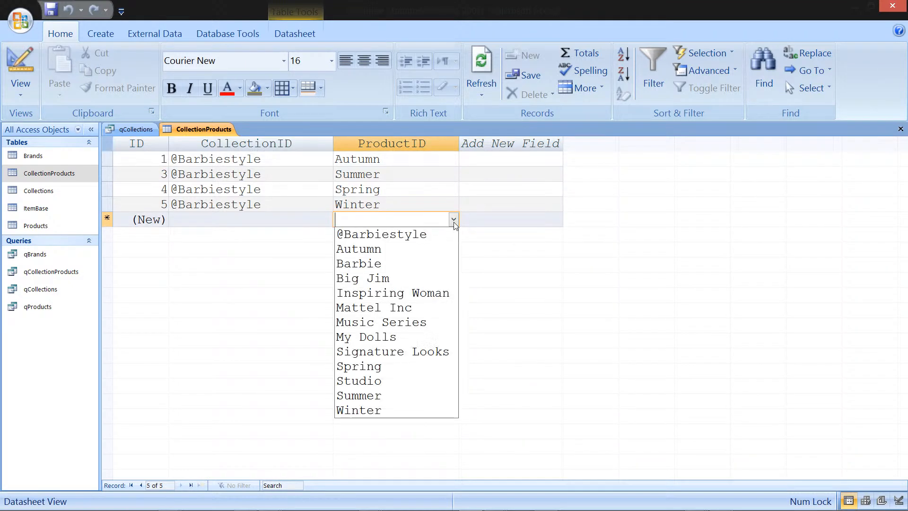
{"action": "left_click", "coordinate": [453, 221]}
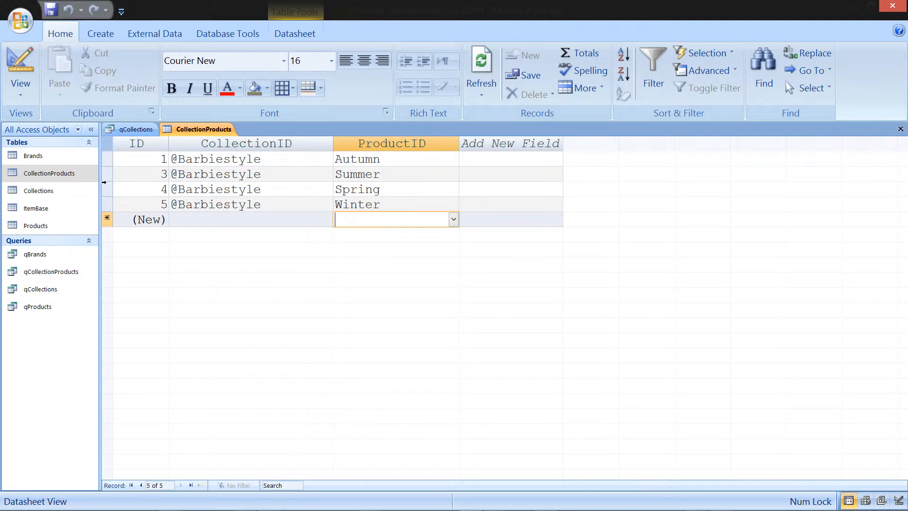
{"action": "double_click", "coordinate": [55, 225]}
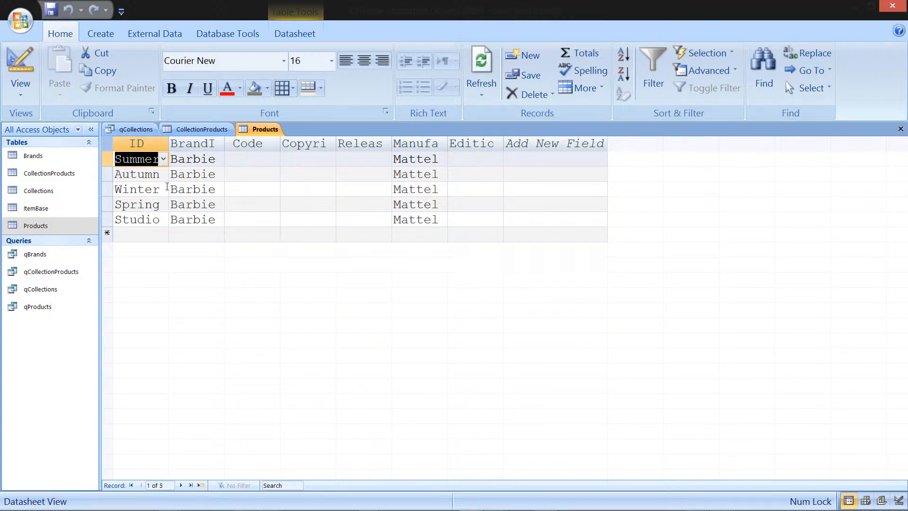
{"action": "left_click", "coordinate": [180, 130]}
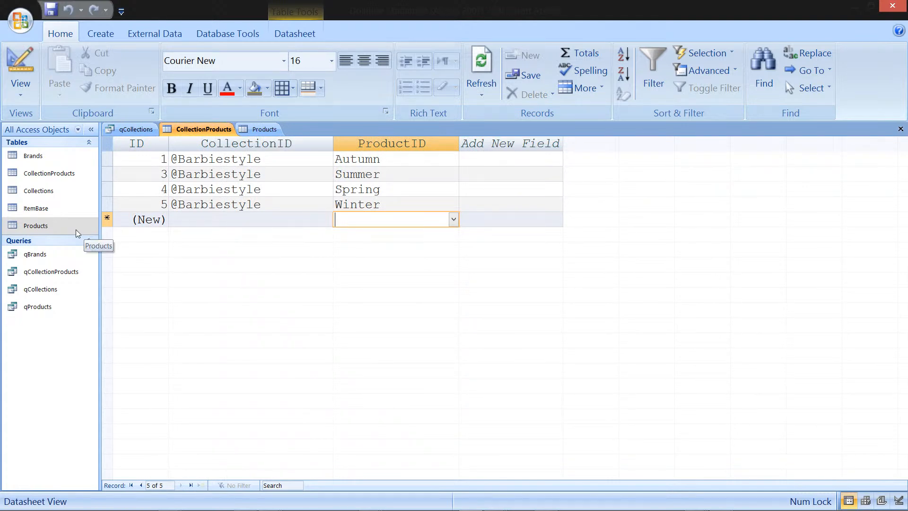
{"action": "left_click", "coordinate": [137, 132]}
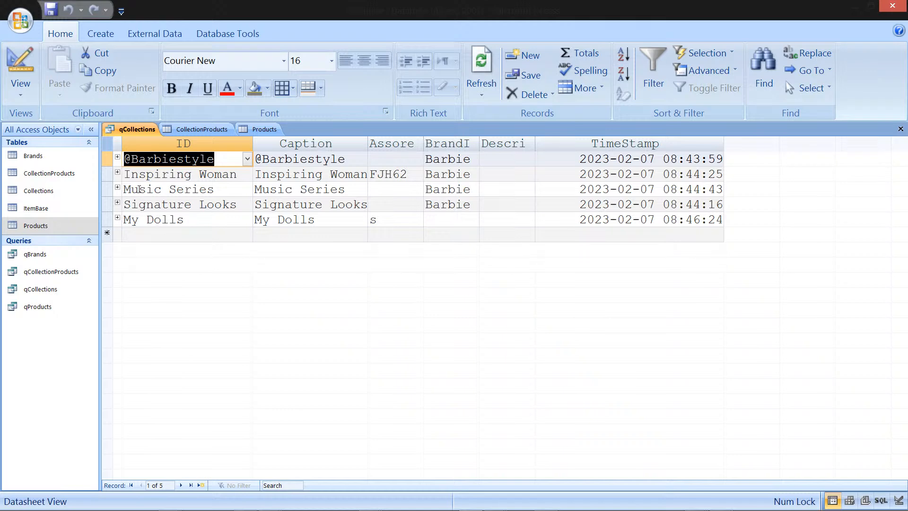
Step: Expand the Signature Looks record and widen the BrandID column in its product subdatasheet
{"action": "left_click", "coordinate": [118, 204]}
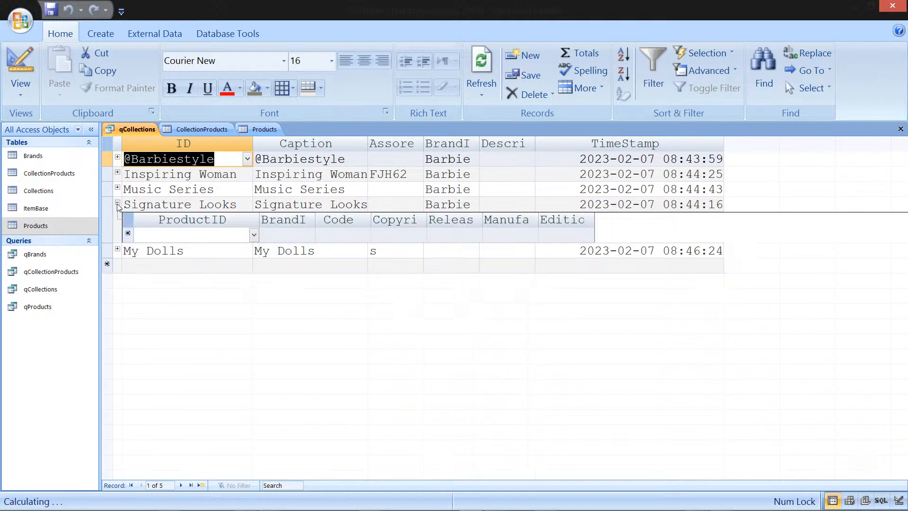
{"action": "left_click", "coordinate": [194, 239]}
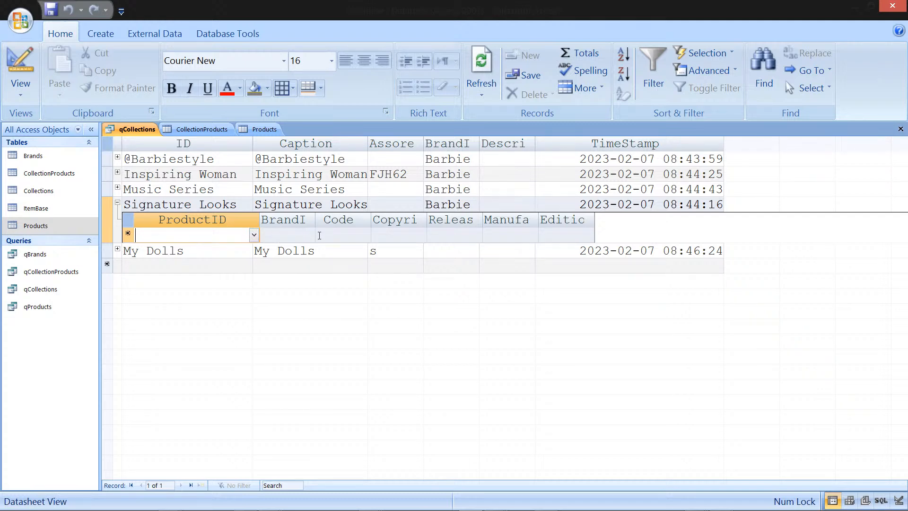
{"action": "left_click_drag", "start_coordinate": [317, 220], "coordinate": [348, 220]}
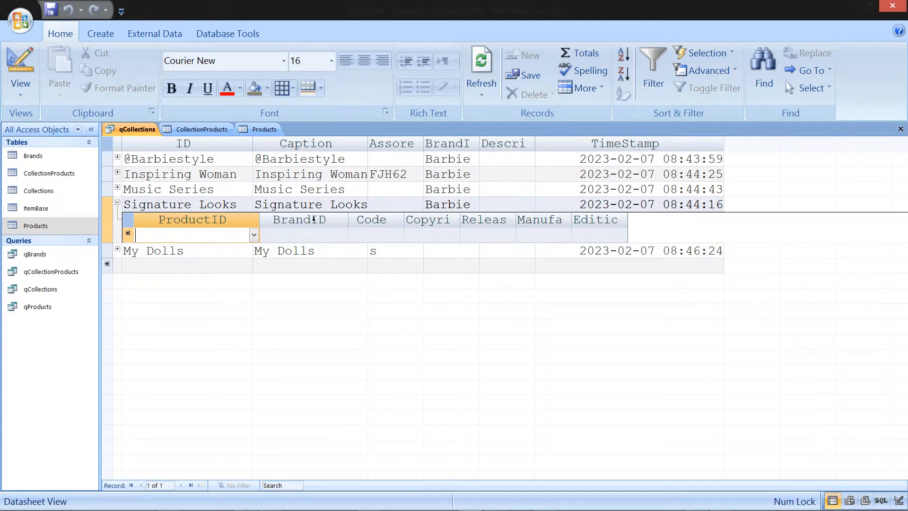
Step: Close qCollections, saving the layout changes to qCollectionProducts
{"action": "right_click", "coordinate": [140, 132]}
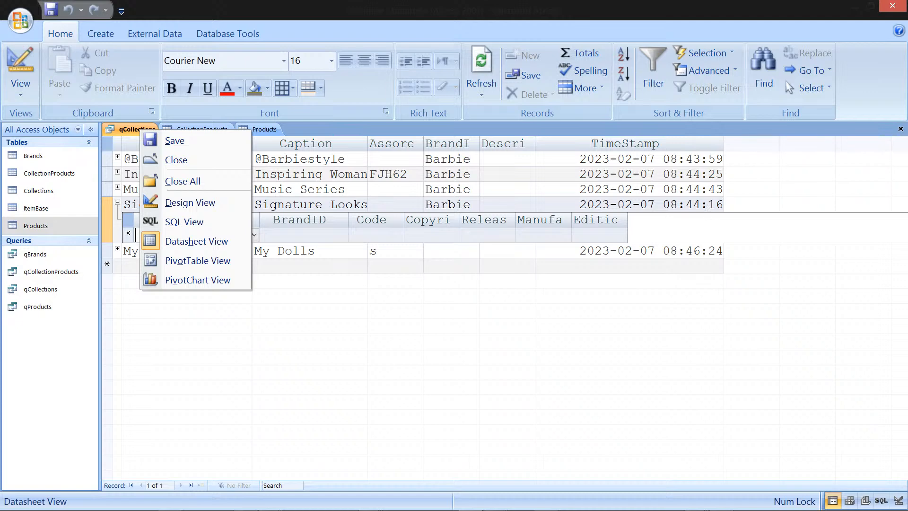
{"action": "left_click", "coordinate": [901, 130]}
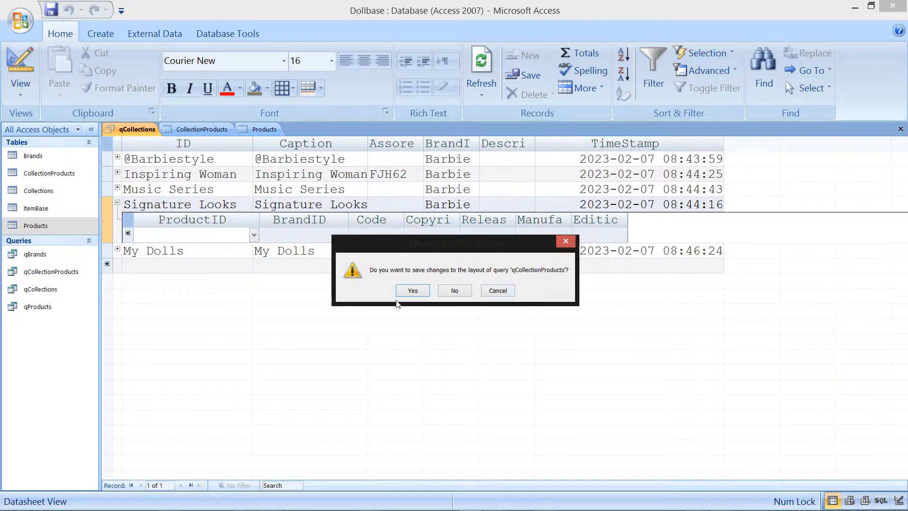
{"action": "left_click", "coordinate": [424, 291]}
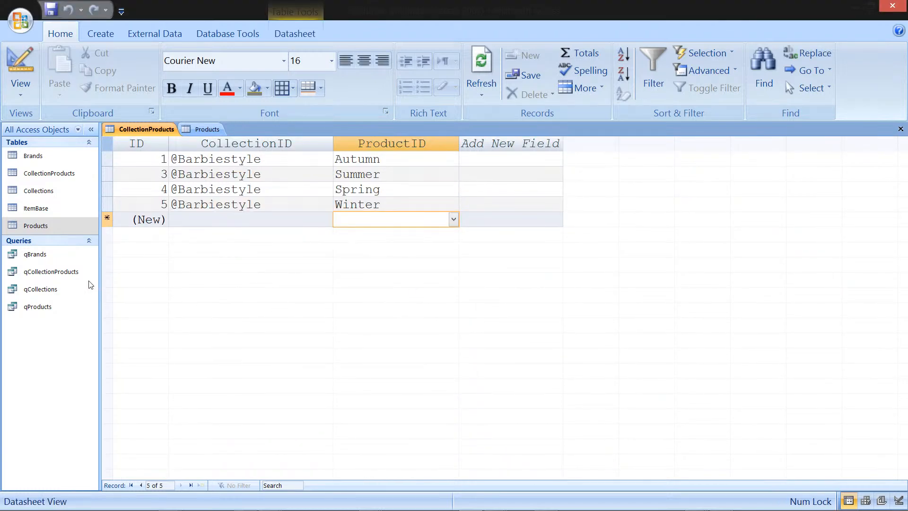
Step: Open the qCollectionProducts query in Design View
{"action": "left_click", "coordinate": [58, 271]}
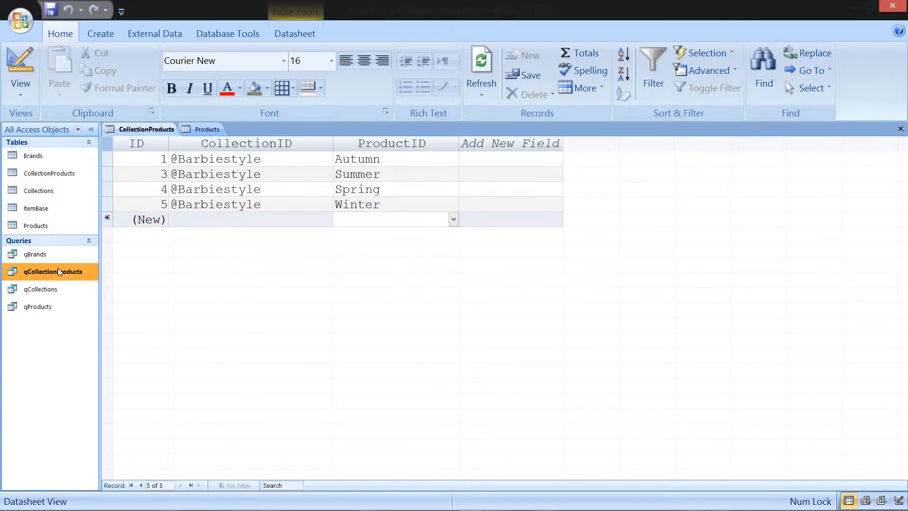
{"action": "right_click", "coordinate": [73, 289]}
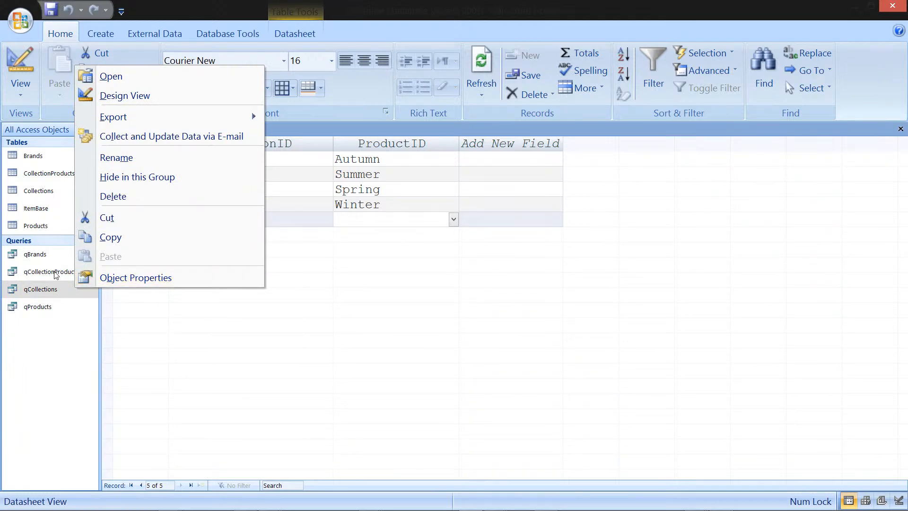
{"action": "left_click", "coordinate": [55, 273]}
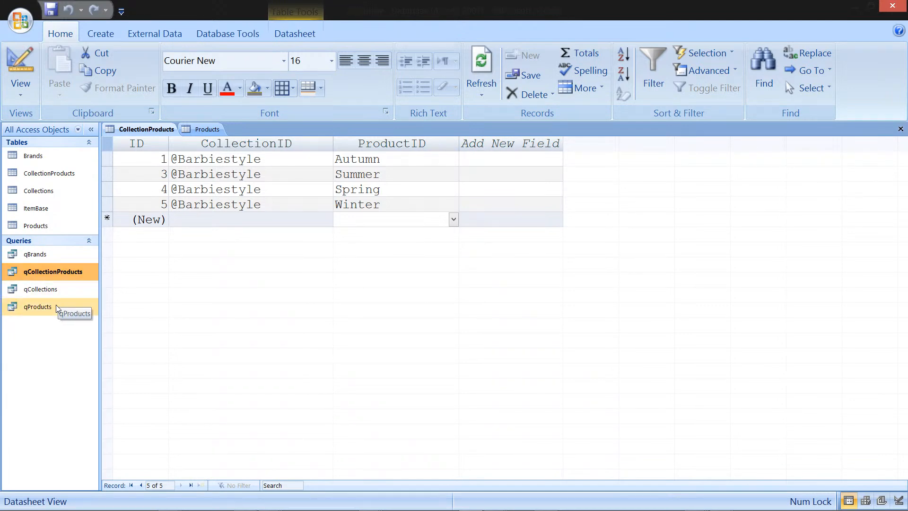
{"action": "right_click", "coordinate": [65, 277]}
{"action": "left_click", "coordinate": [126, 302]}
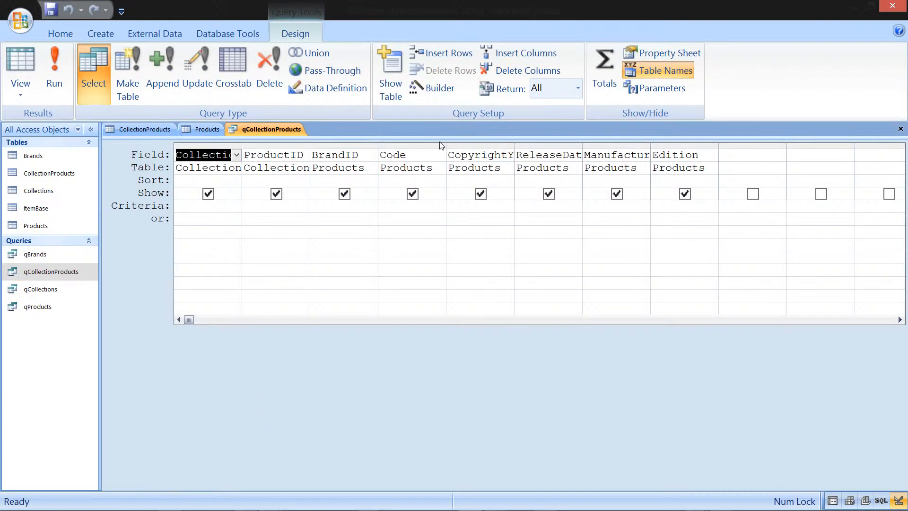
Step: Remove the Products table from the qCollectionProducts query design
{"action": "left_click_drag", "start_coordinate": [447, 171], "coordinate": [443, 239]}
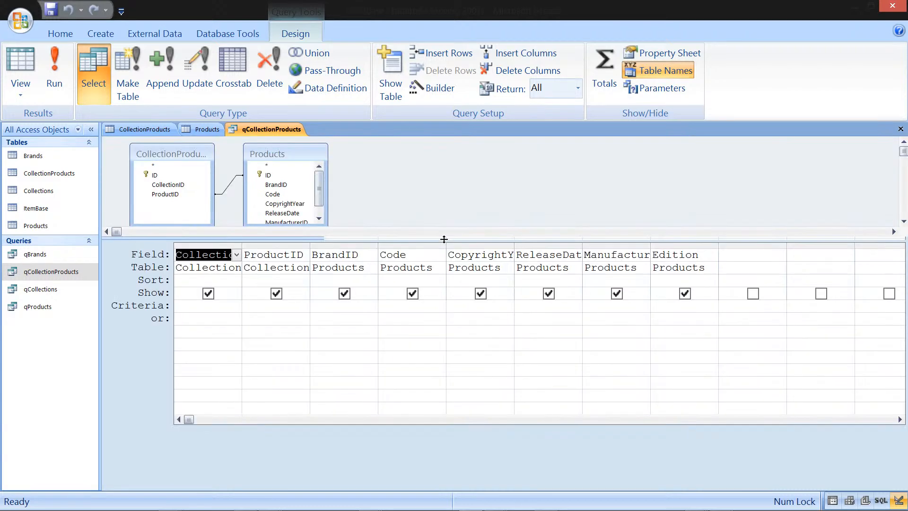
{"action": "right_click", "coordinate": [425, 159]}
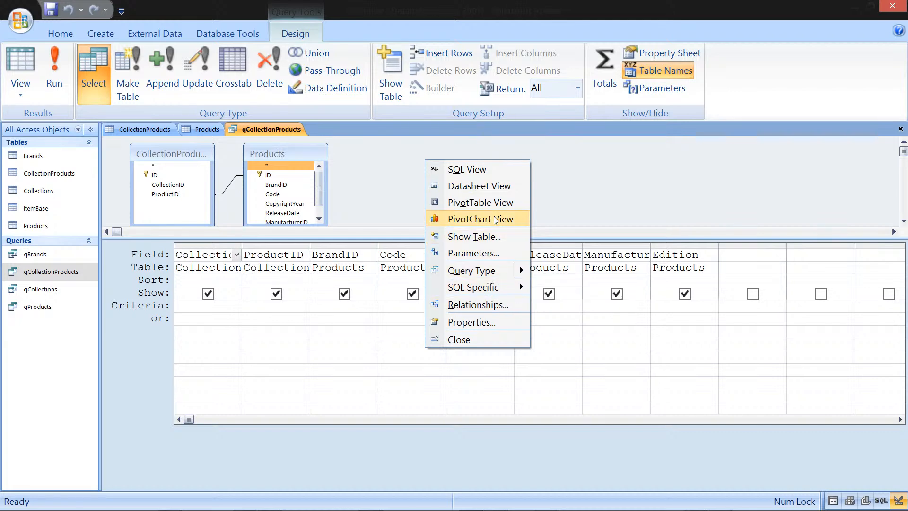
{"action": "left_click", "coordinate": [321, 180]}
{"action": "left_click_drag", "start_coordinate": [321, 180], "coordinate": [320, 194]}
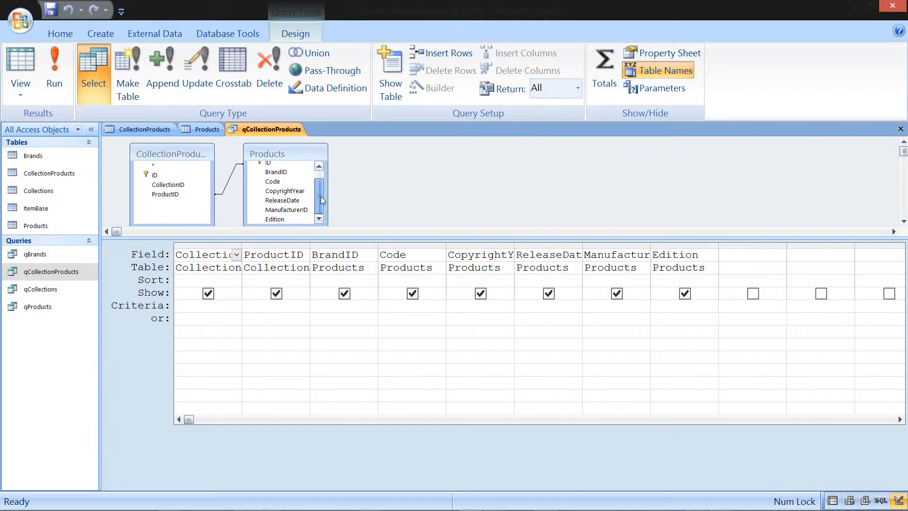
{"action": "left_click", "coordinate": [322, 166]}
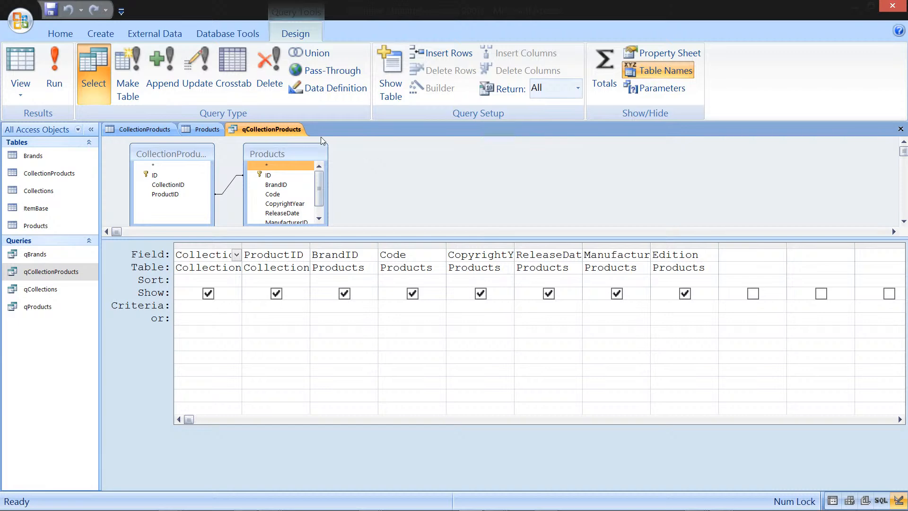
{"action": "key", "text": "Delete"}
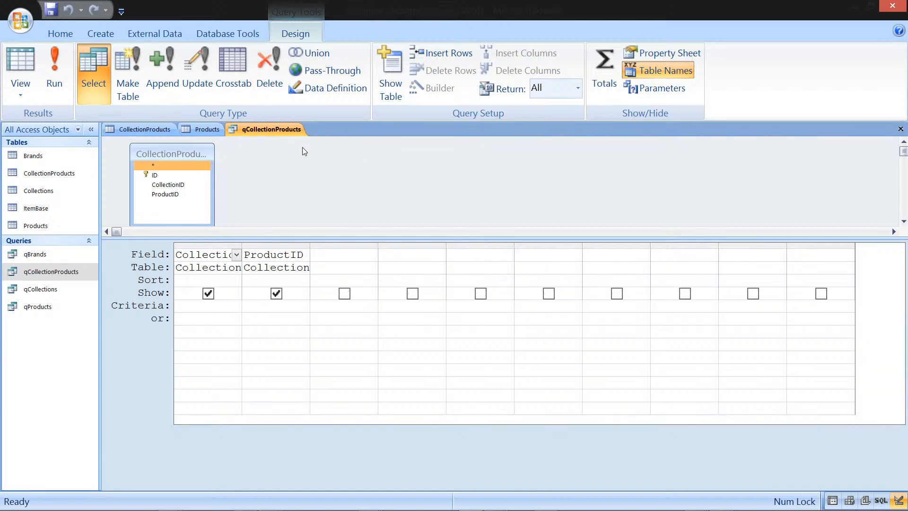
Step: Add the qProducts query to the qCollectionProducts design as a source
{"action": "right_click", "coordinate": [304, 151]}
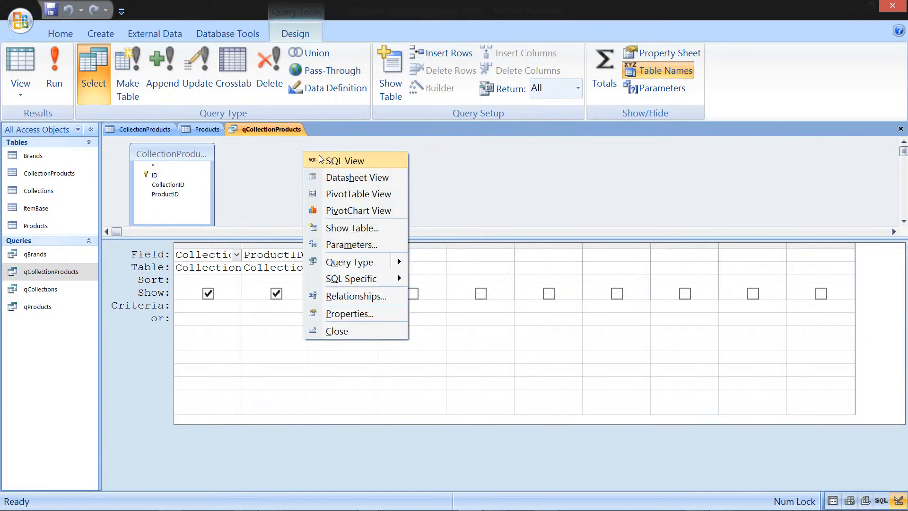
{"action": "left_click", "coordinate": [384, 229]}
{"action": "left_click", "coordinate": [403, 263]}
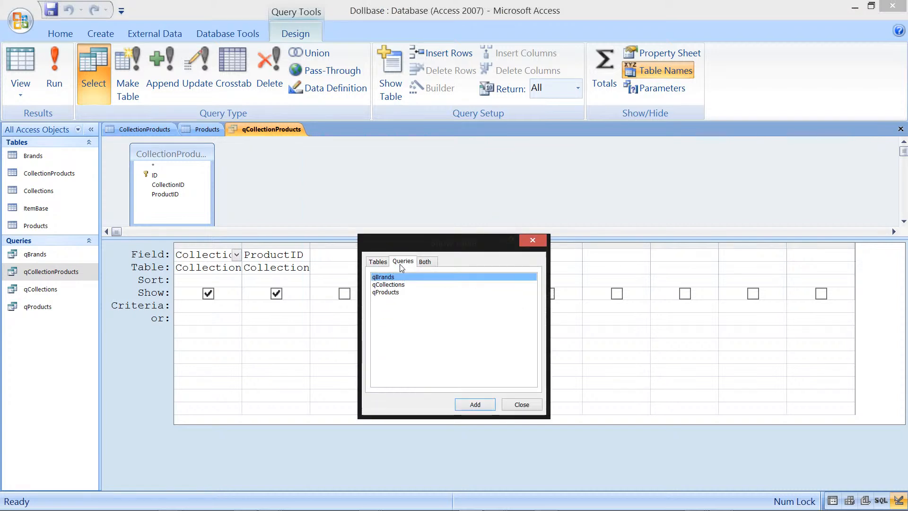
{"action": "left_click", "coordinate": [395, 285]}
{"action": "left_click", "coordinate": [398, 292]}
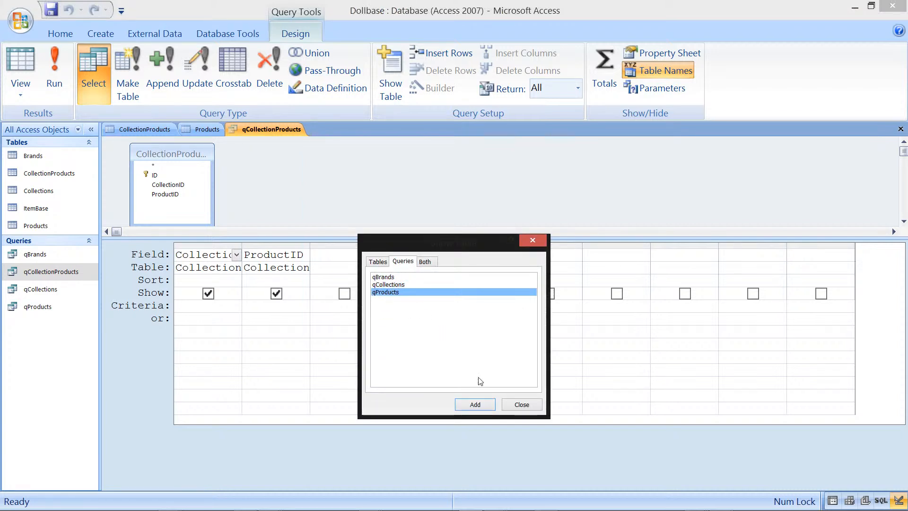
{"action": "left_click", "coordinate": [482, 408]}
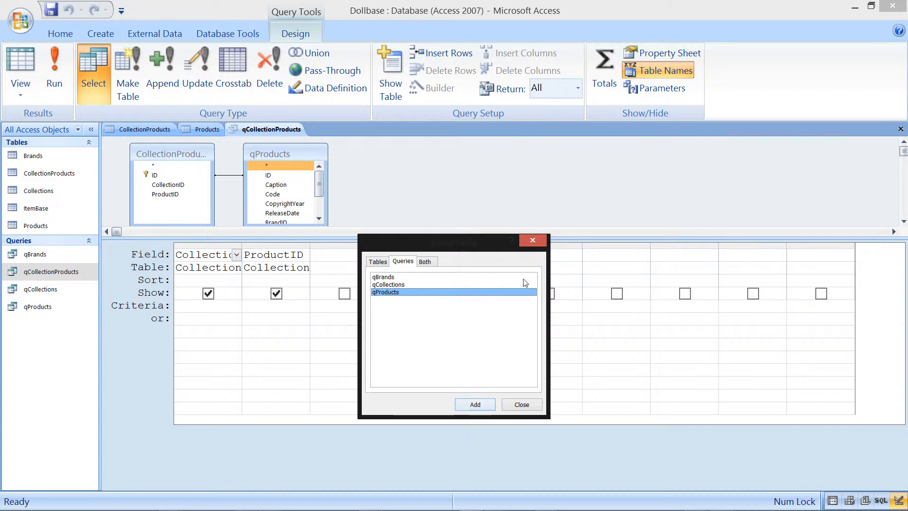
{"action": "left_click", "coordinate": [534, 240]}
Step: Add qProducts' Caption, Code, ReleaseDate, ManufacturerID and Edition fields to the query grid
{"action": "left_click_drag", "start_coordinate": [327, 225], "coordinate": [431, 225]}
{"action": "left_click_drag", "start_coordinate": [424, 186], "coordinate": [425, 196]}
{"action": "left_click_drag", "start_coordinate": [279, 167], "coordinate": [412, 255]}
{"action": "left_click_drag", "start_coordinate": [305, 186], "coordinate": [546, 265]}
{"action": "left_click_drag", "start_coordinate": [268, 204], "coordinate": [609, 256]}
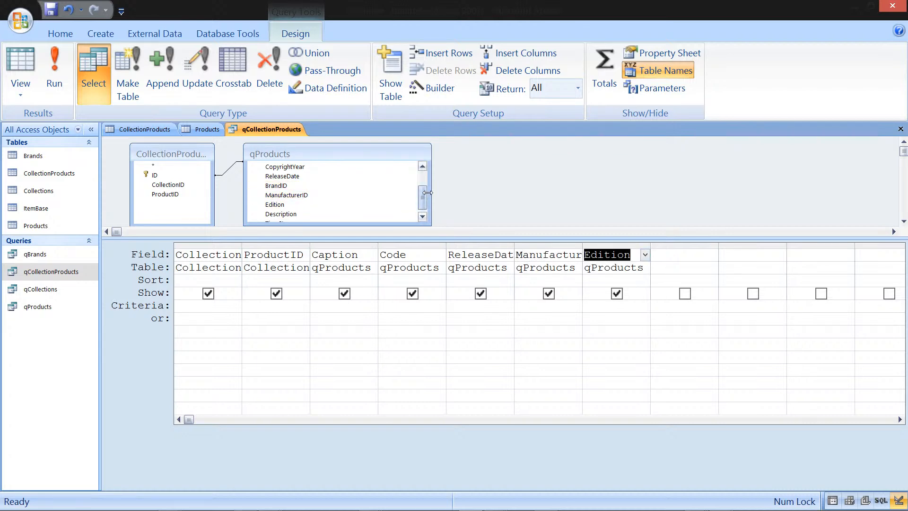
Step: Add qProducts' Description and TimeStamp fields to the query grid
{"action": "left_click", "coordinate": [415, 205]}
{"action": "left_click_drag", "start_coordinate": [421, 199], "coordinate": [421, 207]}
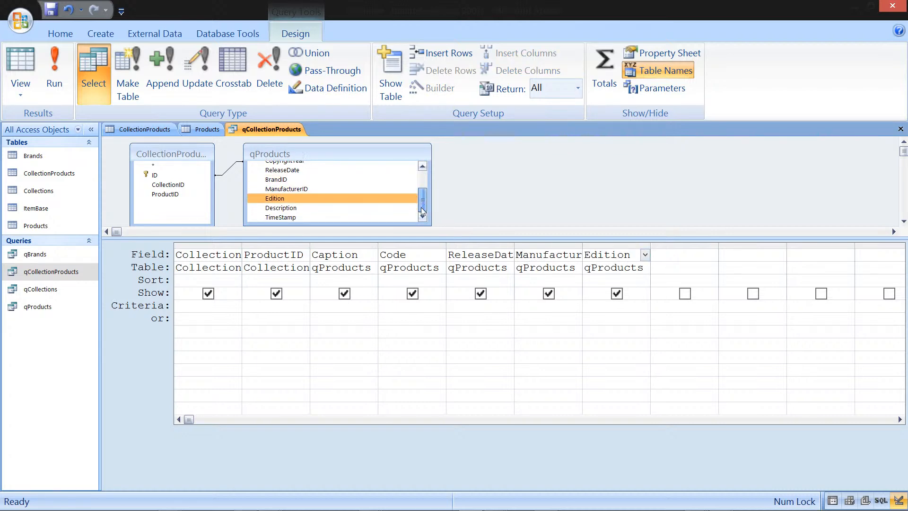
{"action": "left_click_drag", "start_coordinate": [344, 210], "coordinate": [668, 255]}
{"action": "left_click_drag", "start_coordinate": [291, 215], "coordinate": [750, 260]}
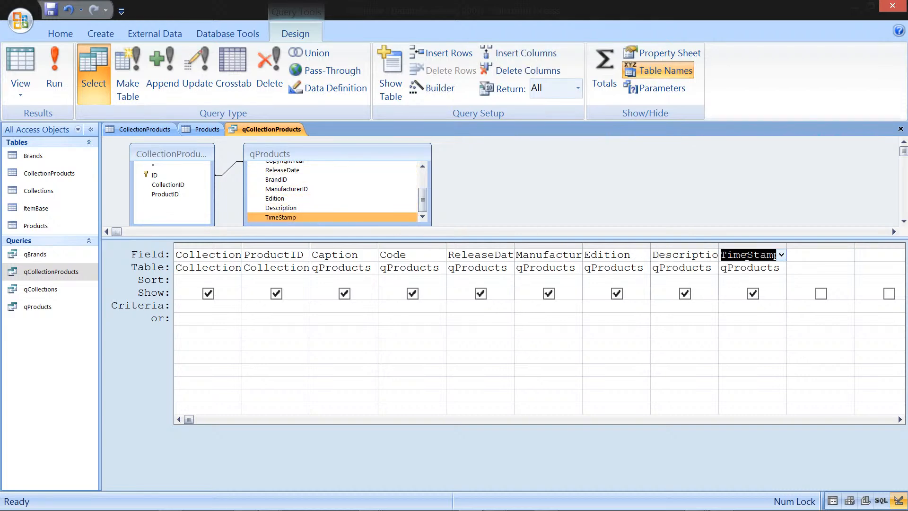
Step: Close the qCollectionProducts design, saving the changes
{"action": "right_click", "coordinate": [273, 124]}
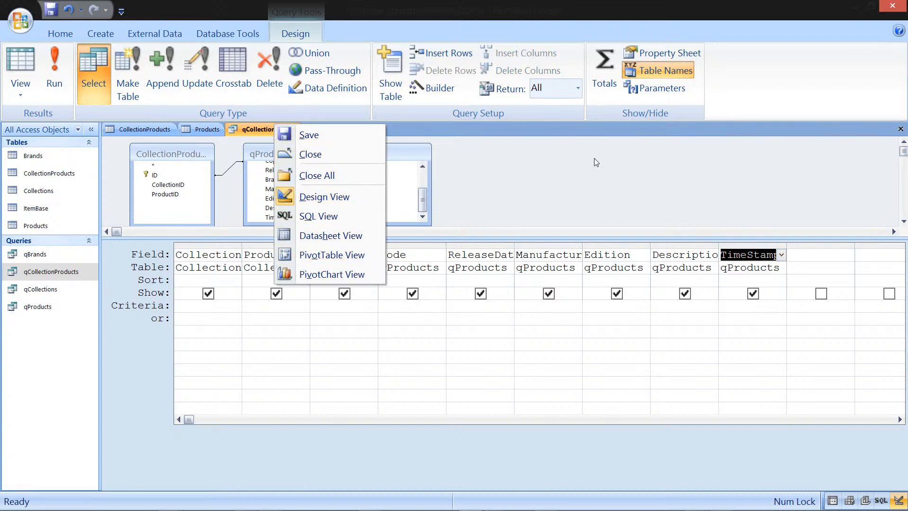
{"action": "left_click", "coordinate": [907, 143]}
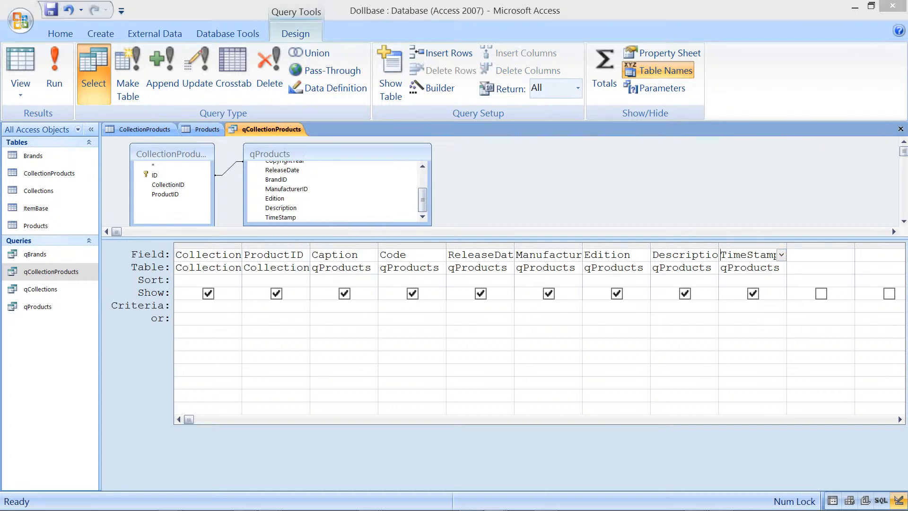
{"action": "left_click", "coordinate": [901, 129]}
{"action": "left_click", "coordinate": [413, 291]}
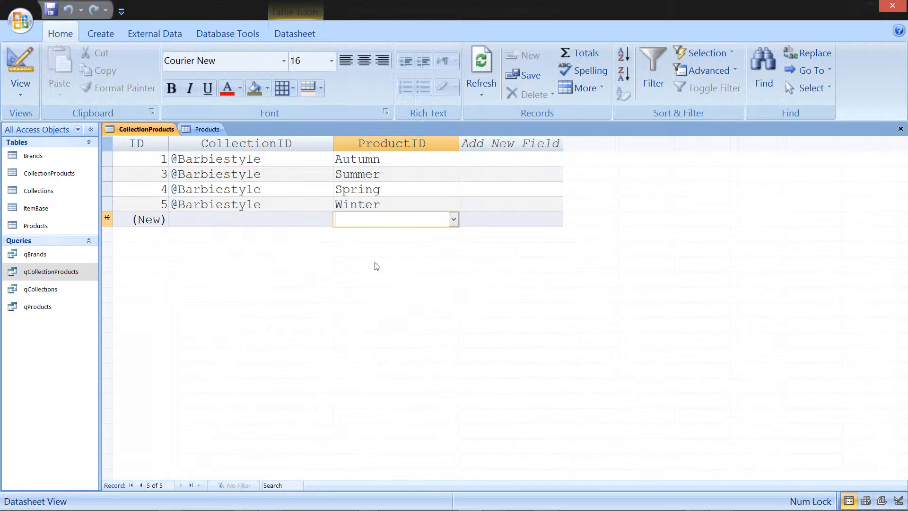
Step: Close the CollectionProducts and Products tables
{"action": "right_click", "coordinate": [156, 129]}
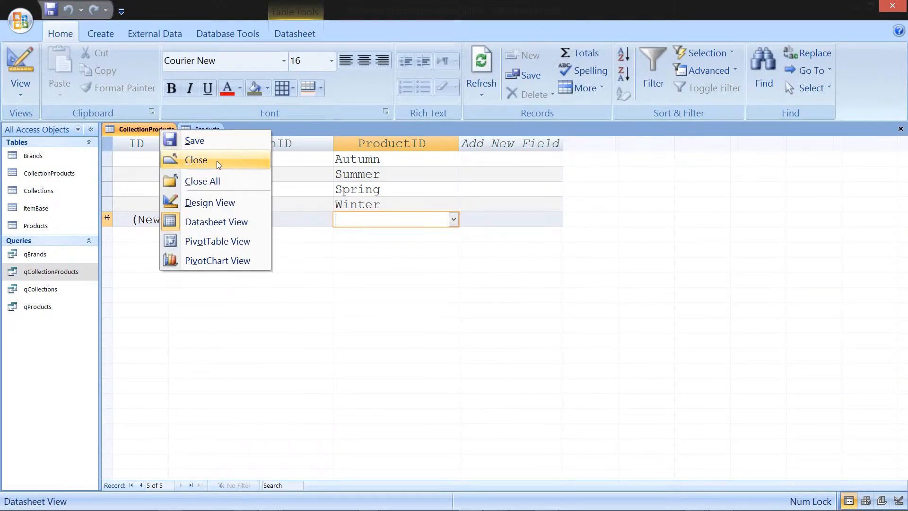
{"action": "left_click", "coordinate": [209, 161]}
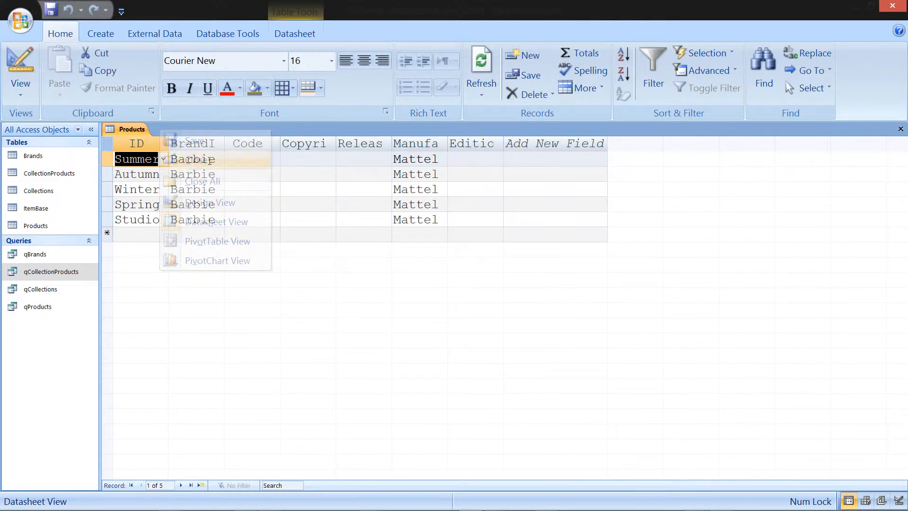
{"action": "right_click", "coordinate": [129, 128]}
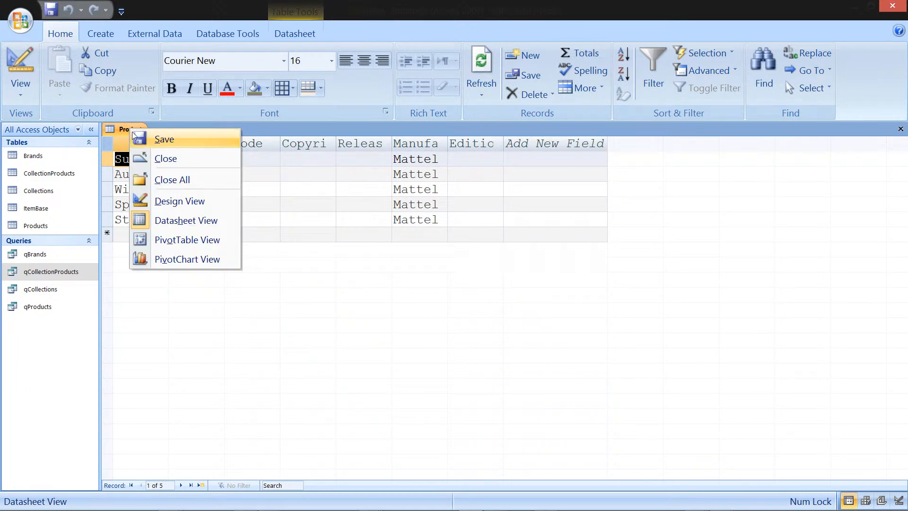
{"action": "left_click", "coordinate": [178, 159]}
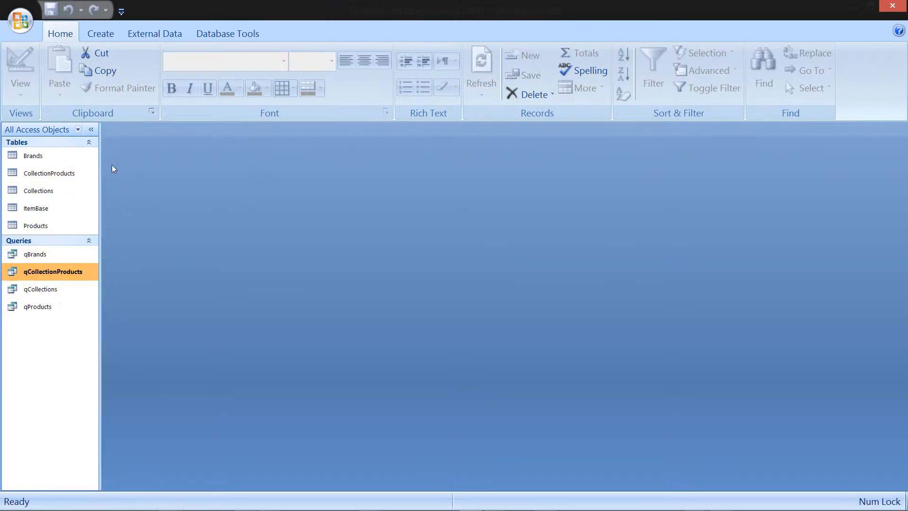
Step: Open qCollections, expand Signature Looks and enter Cam as the caption of a new product in its subdatasheet
{"action": "double_click", "coordinate": [61, 290]}
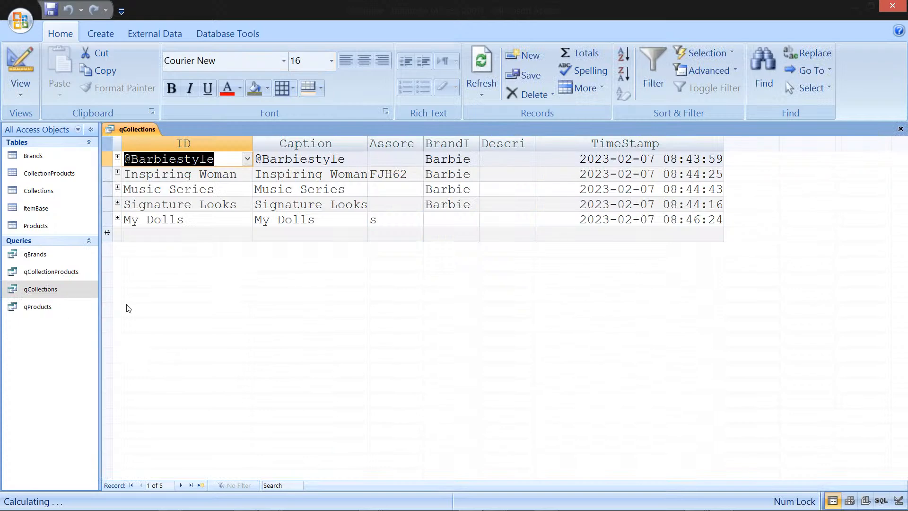
{"action": "left_click", "coordinate": [117, 203]}
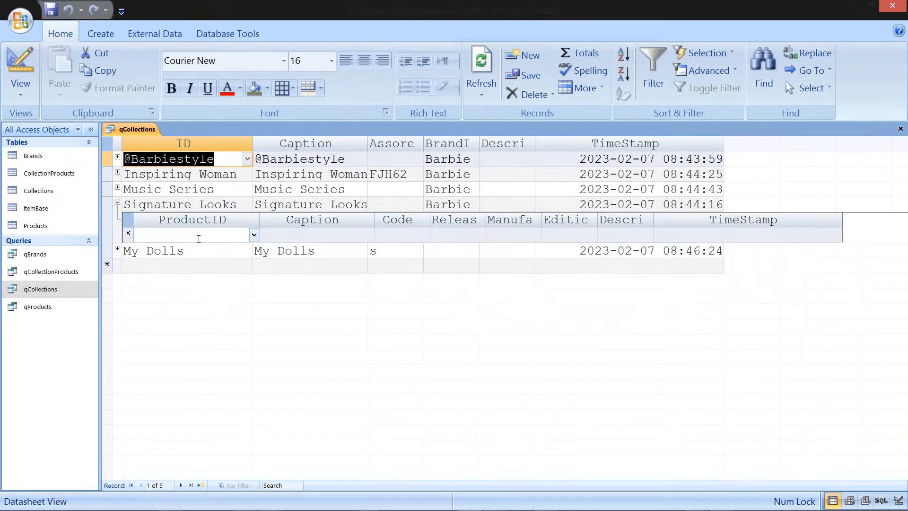
{"action": "left_click", "coordinate": [336, 232]}
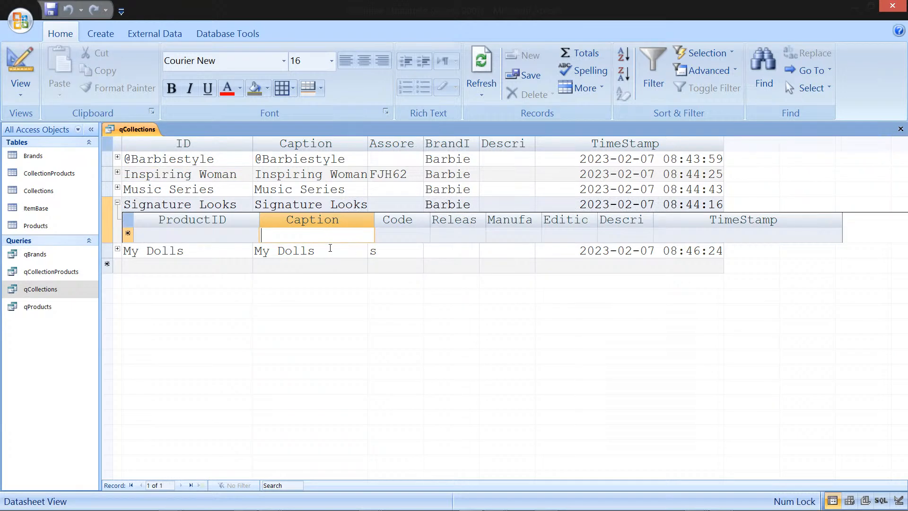
{"action": "type", "text": "Cam"}
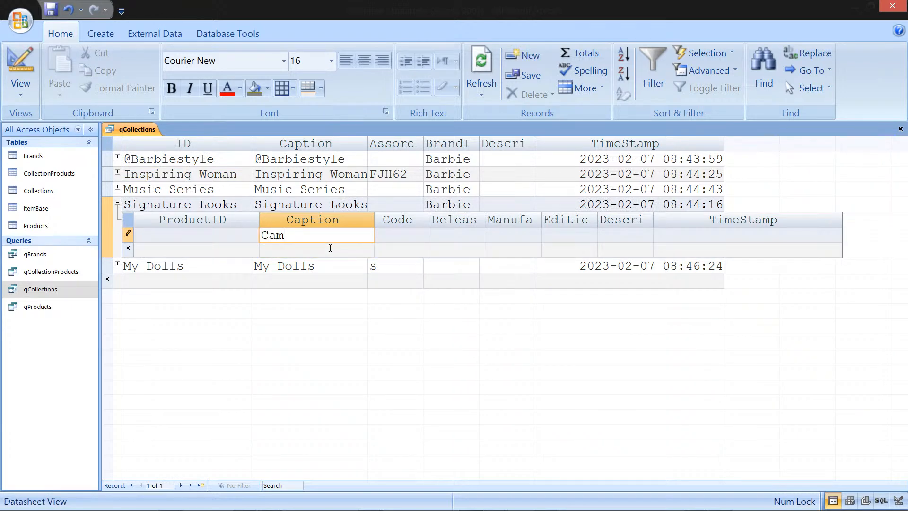
{"action": "key", "text": "Tab"}
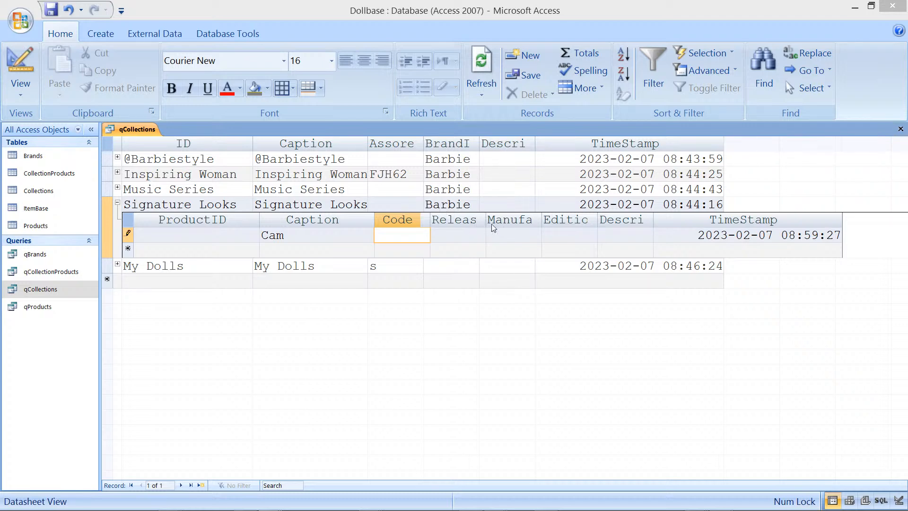
Step: Open the Brands table
{"action": "double_click", "coordinate": [75, 162]}
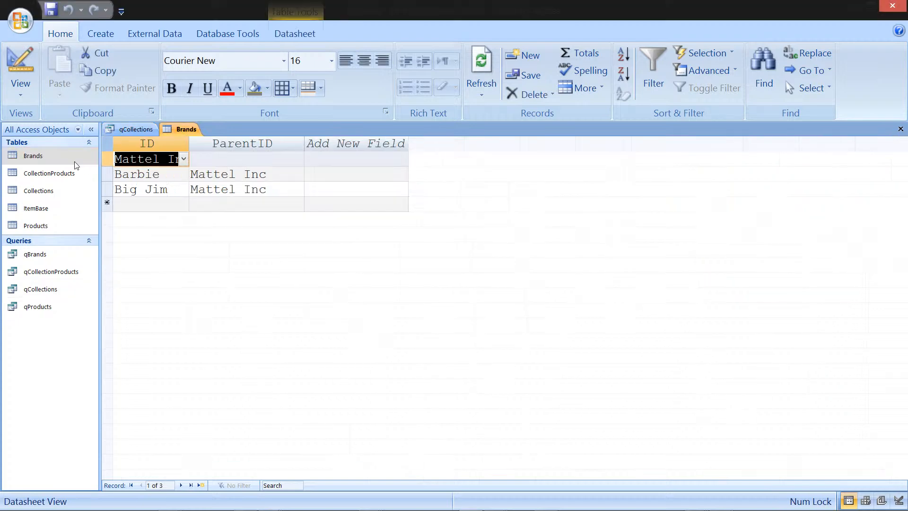
{"action": "left_click", "coordinate": [152, 202]}
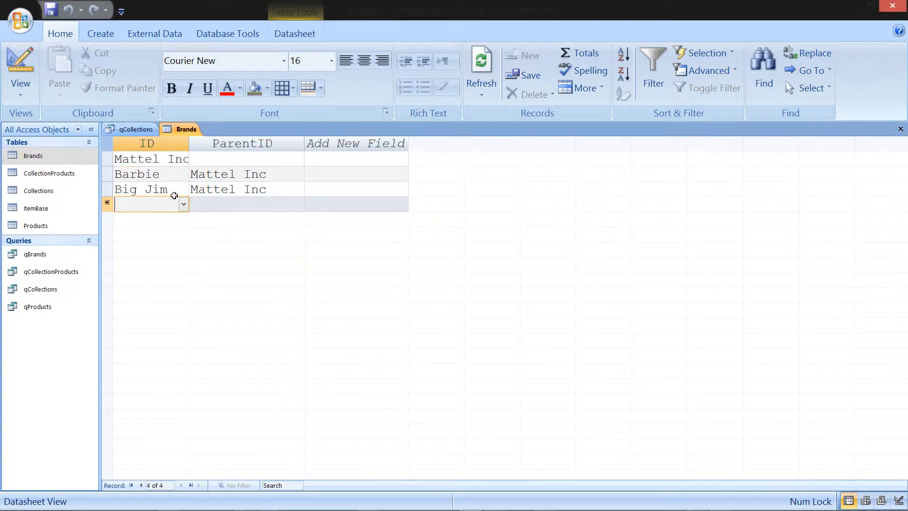
{"action": "type", "text": "Ken"}
{"action": "key", "text": "Tab"}
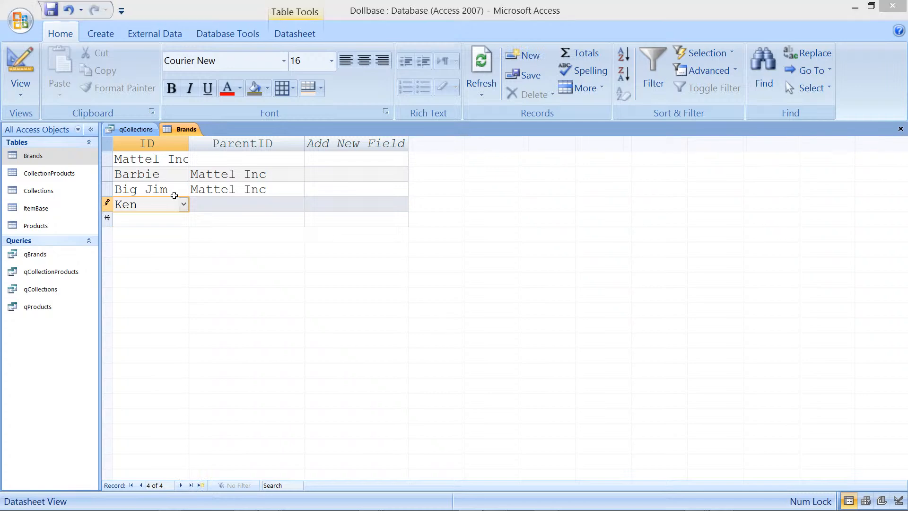
{"action": "key", "text": "Return"}
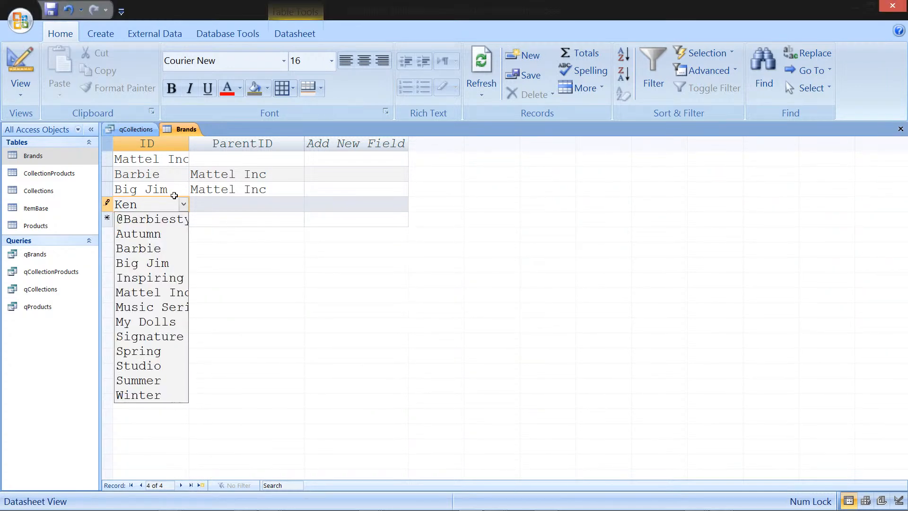
{"action": "key", "text": "Escape"}
{"action": "key", "text": "Escape"}
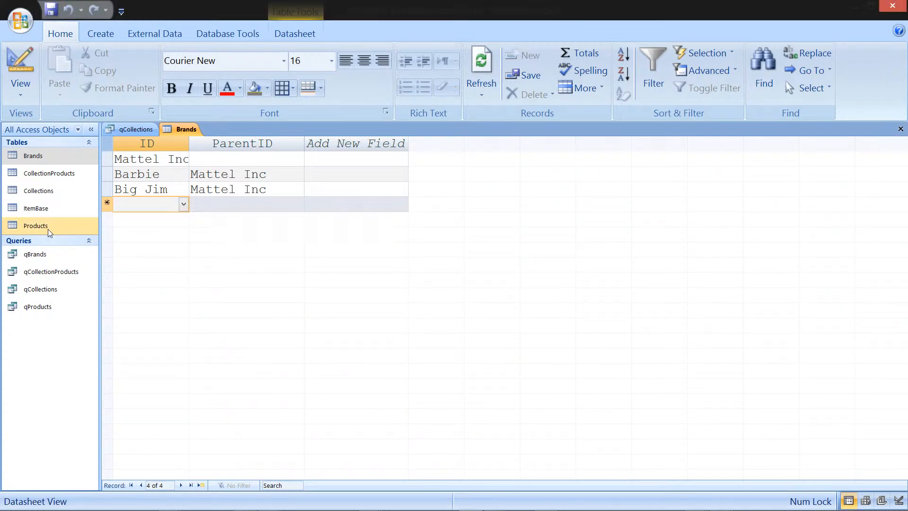
Step: Open qBrands and add a new brand captioned Ken with Mattel Inc as its parent
{"action": "double_click", "coordinate": [35, 254]}
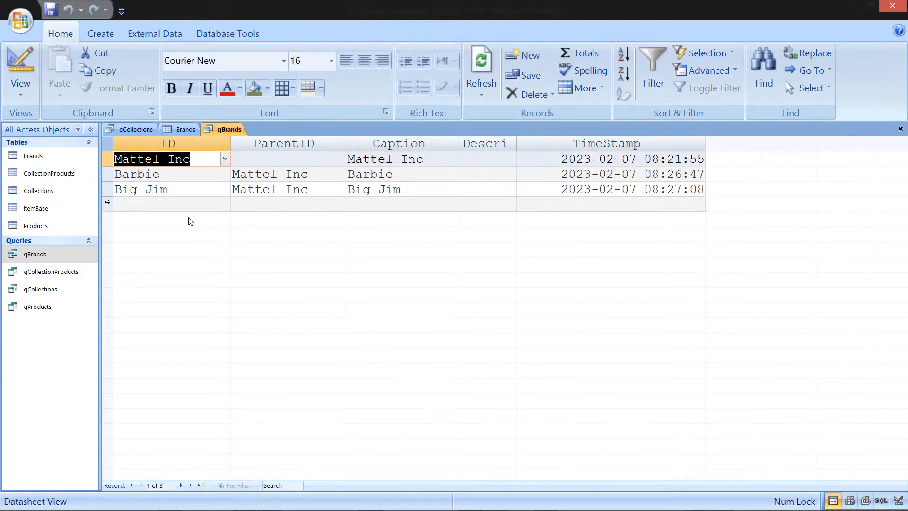
{"action": "left_click", "coordinate": [182, 198]}
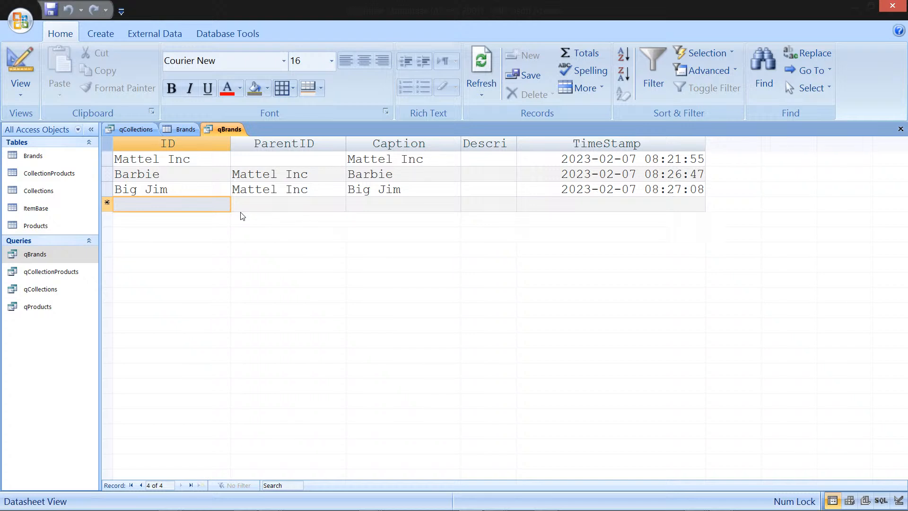
{"action": "key", "text": "Tab"}
{"action": "key", "text": "Tab"}
{"action": "key", "text": "Tab"}
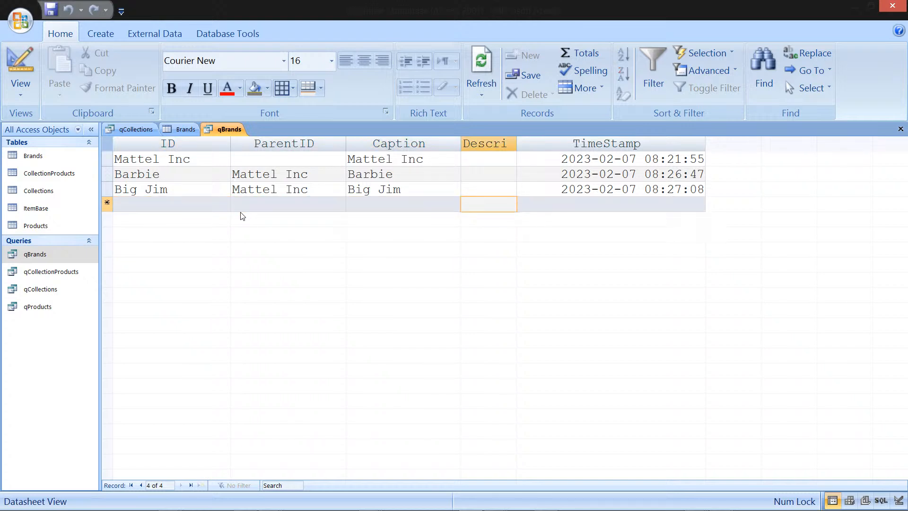
{"action": "left_click", "coordinate": [240, 208]}
{"action": "type", "text": "Mattel Inc"}
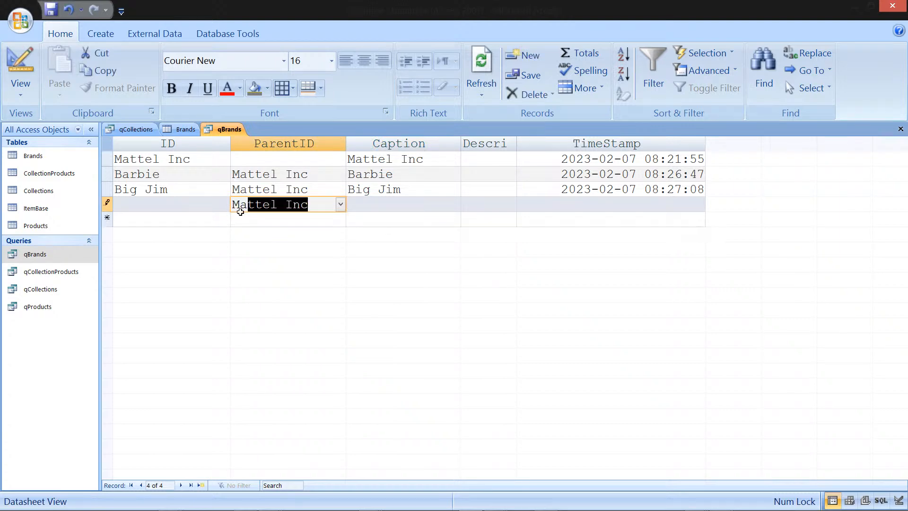
{"action": "key", "text": "Tab"}
{"action": "type", "text": "Ken"}
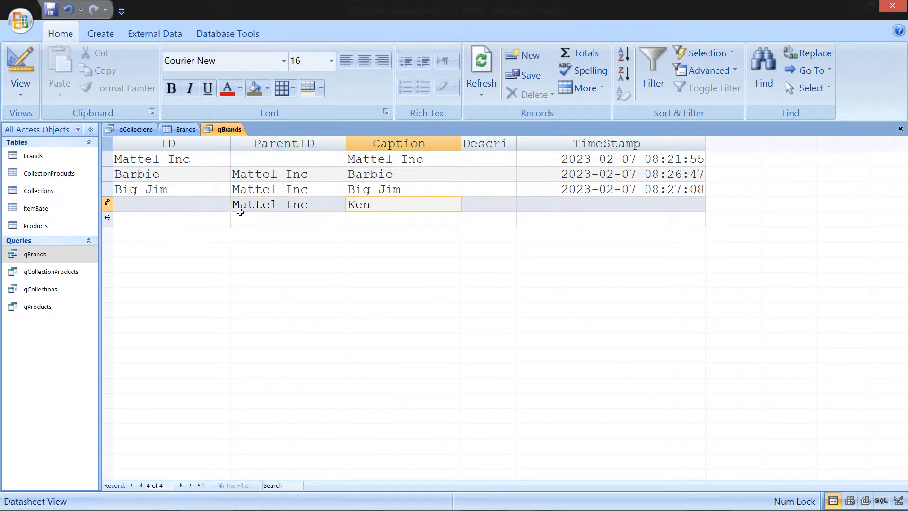
{"action": "key", "text": "Down"}
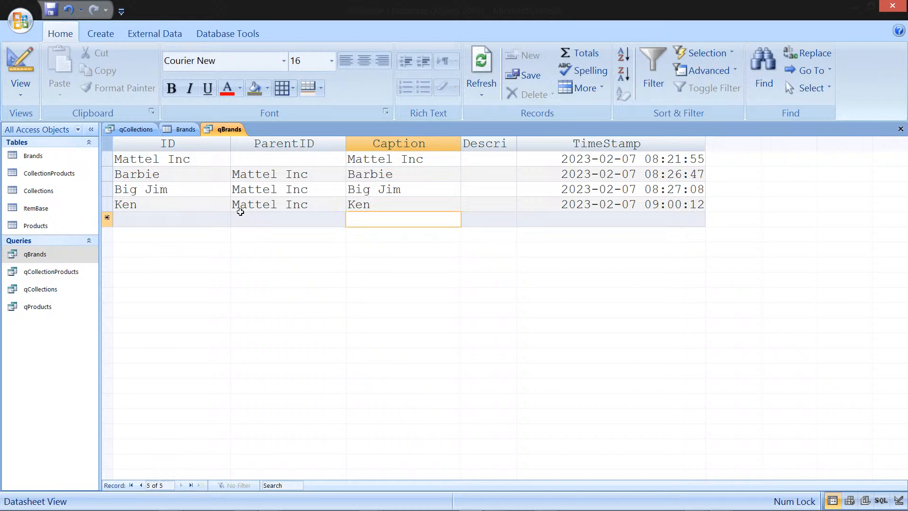
Step: Switch back to qCollections and refresh all records in the datasheet
{"action": "left_click", "coordinate": [186, 133]}
{"action": "left_click", "coordinate": [142, 128]}
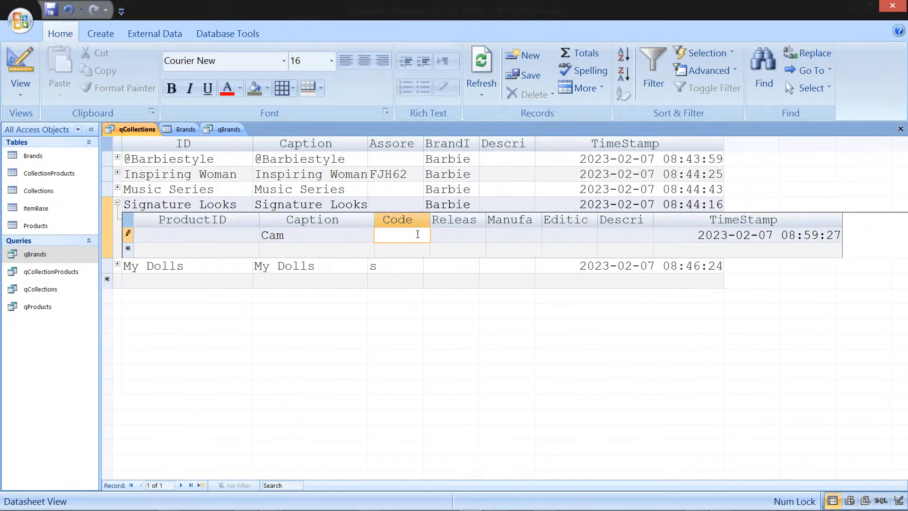
{"action": "left_click", "coordinate": [485, 92]}
{"action": "left_click", "coordinate": [512, 116]}
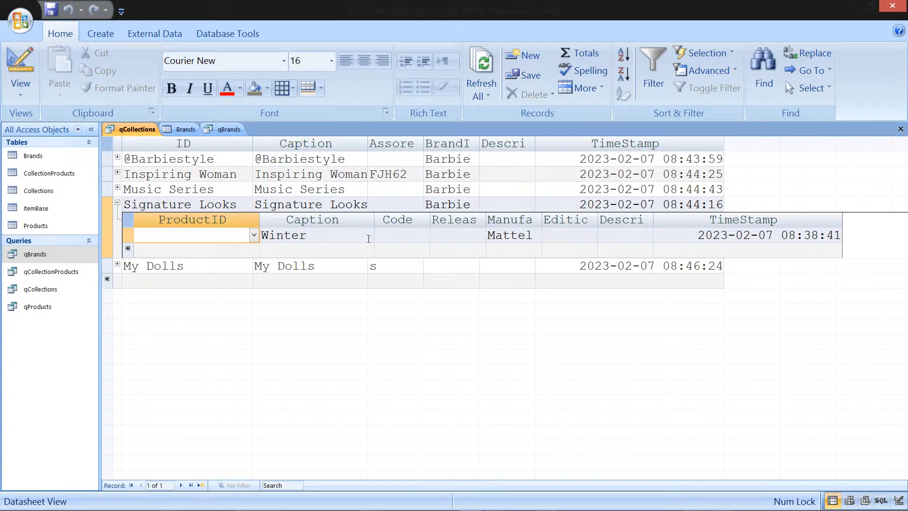
Step: Set the ProductID of the Signature Looks subdatasheet product to Cam and refresh all records
{"action": "left_click", "coordinate": [255, 235]}
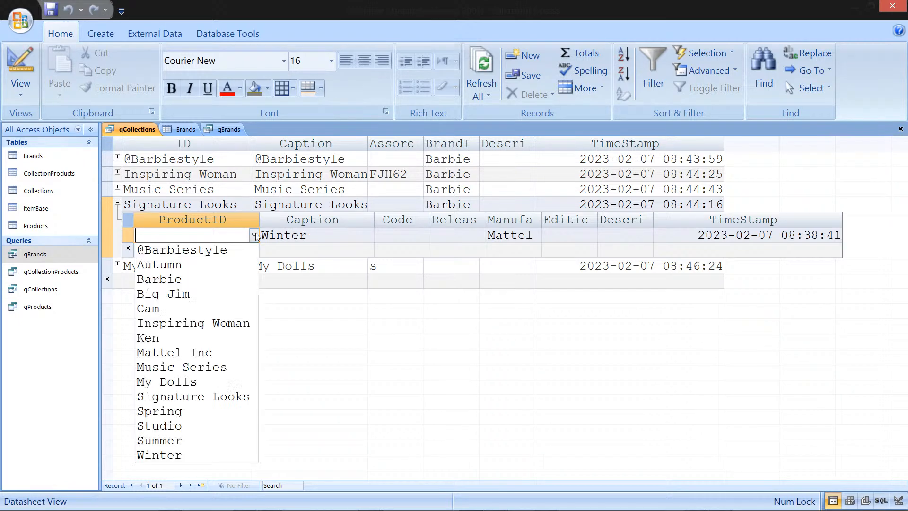
{"action": "left_click", "coordinate": [239, 307]}
{"action": "key", "text": "Tab"}
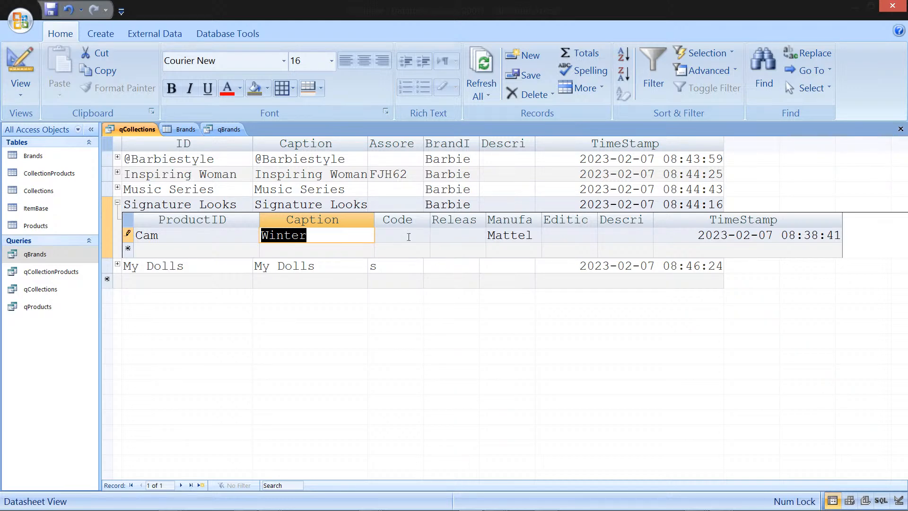
{"action": "left_click", "coordinate": [476, 97]}
{"action": "left_click", "coordinate": [490, 122]}
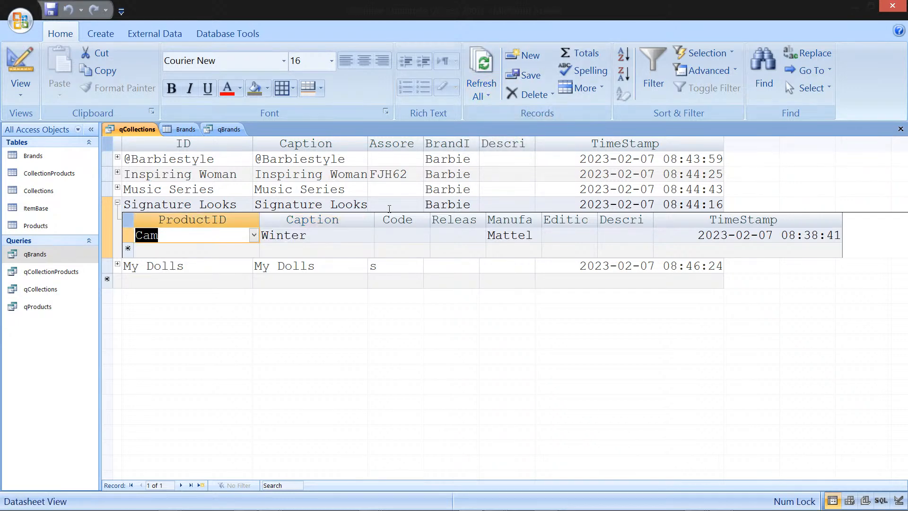
{"action": "left_click", "coordinate": [360, 237]}
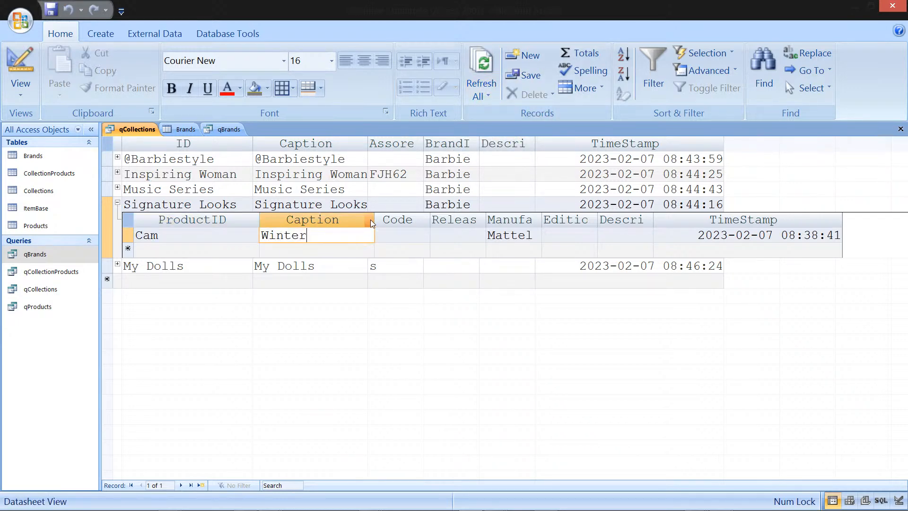
{"action": "key", "text": "Tab"}
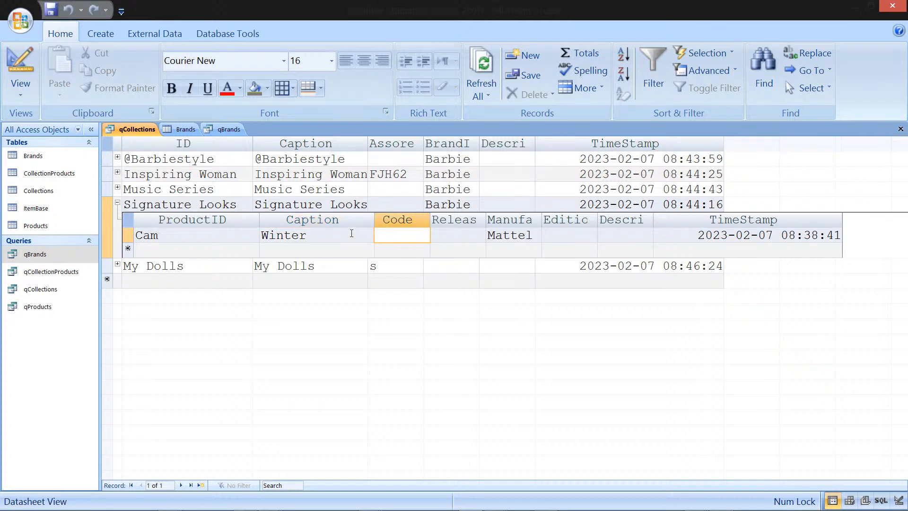
{"action": "key", "text": "shift+Tab"}
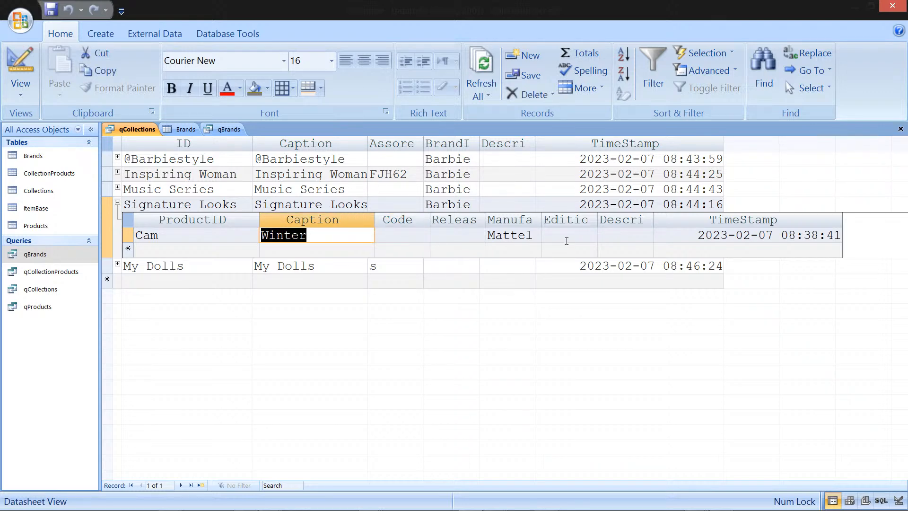
{"action": "left_click", "coordinate": [640, 238]}
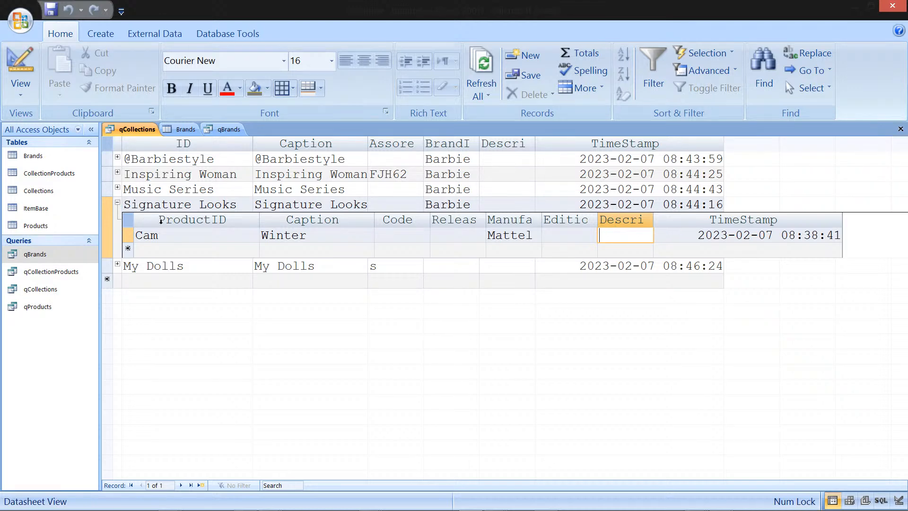
Step: Review the subdatasheet's hidden columns in the Unhide Columns dialog, then close qCollections
{"action": "right_click", "coordinate": [182, 218]}
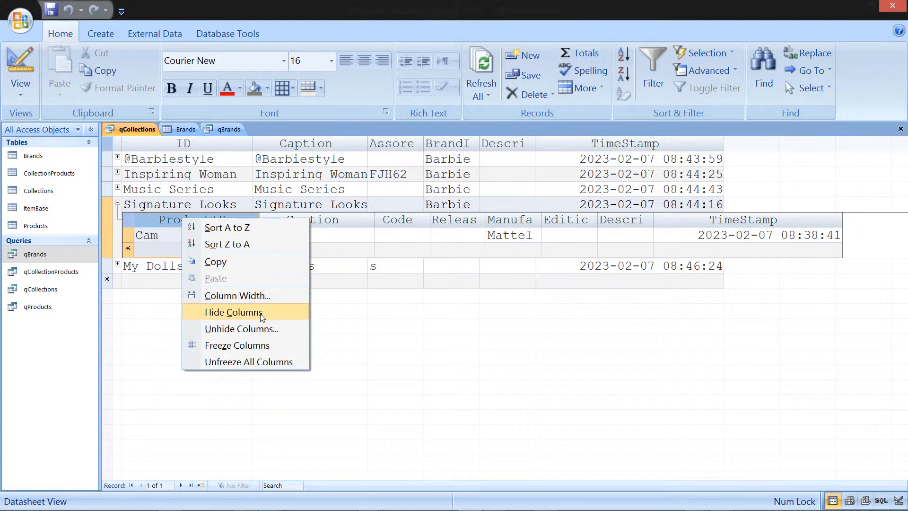
{"action": "left_click", "coordinate": [261, 330]}
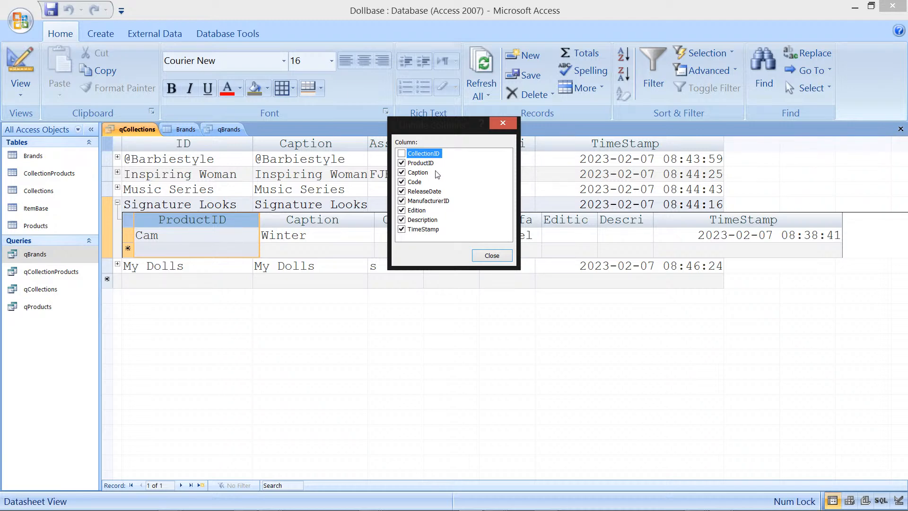
{"action": "left_click", "coordinate": [492, 255]}
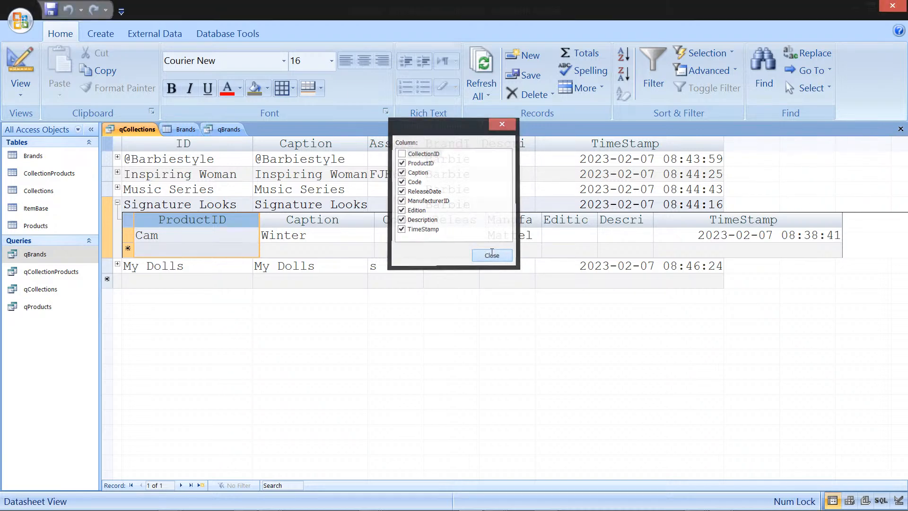
{"action": "left_click", "coordinate": [901, 129]}
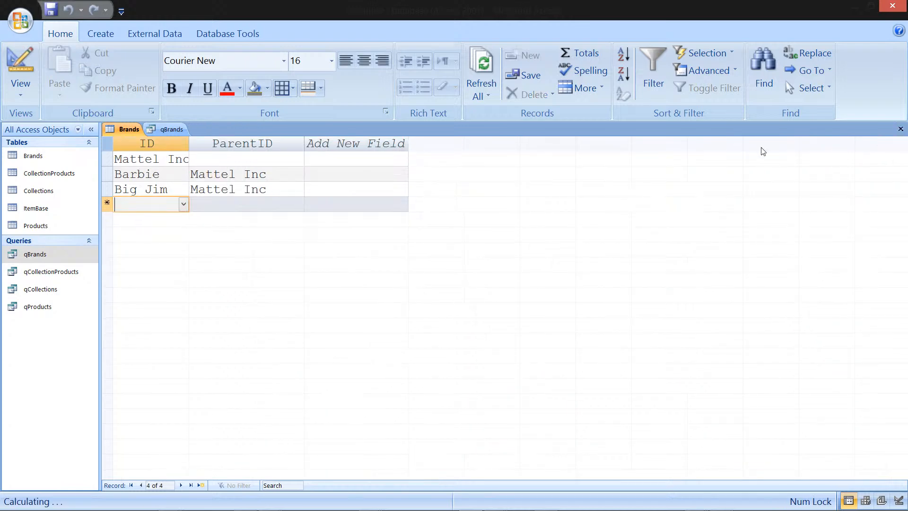
Step: Open qCollectionProducts in Design View, add qProducts' BrandID field after Code, and close it saving changes
{"action": "right_click", "coordinate": [69, 278]}
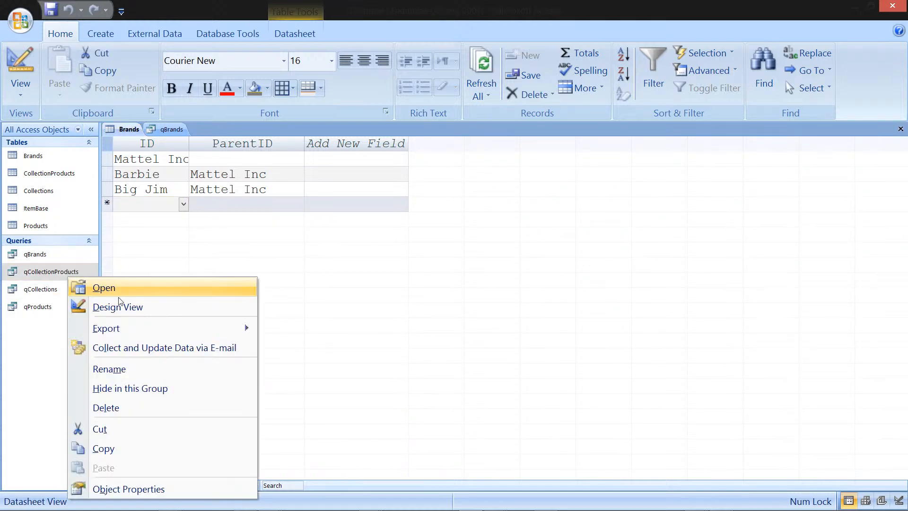
{"action": "left_click", "coordinate": [128, 308]}
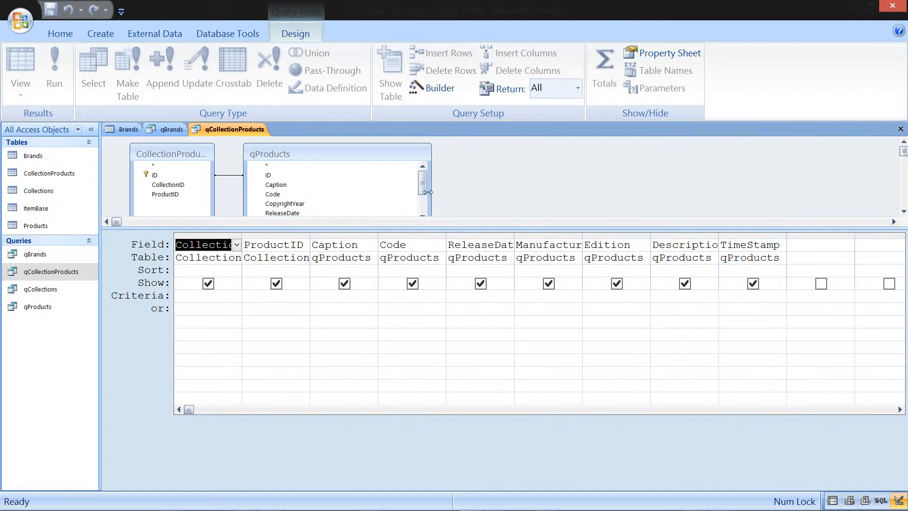
{"action": "left_click_drag", "start_coordinate": [425, 189], "coordinate": [424, 195]}
{"action": "left_click_drag", "start_coordinate": [283, 186], "coordinate": [449, 245]}
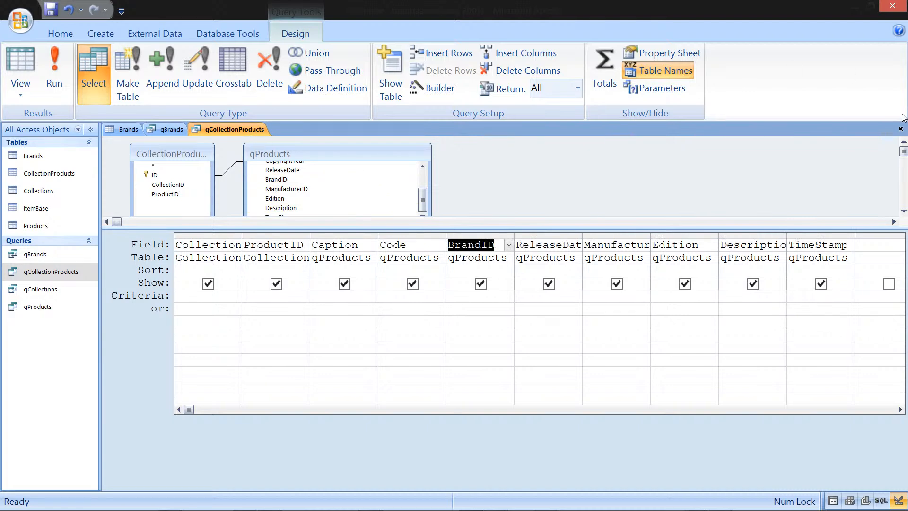
{"action": "left_click", "coordinate": [901, 128]}
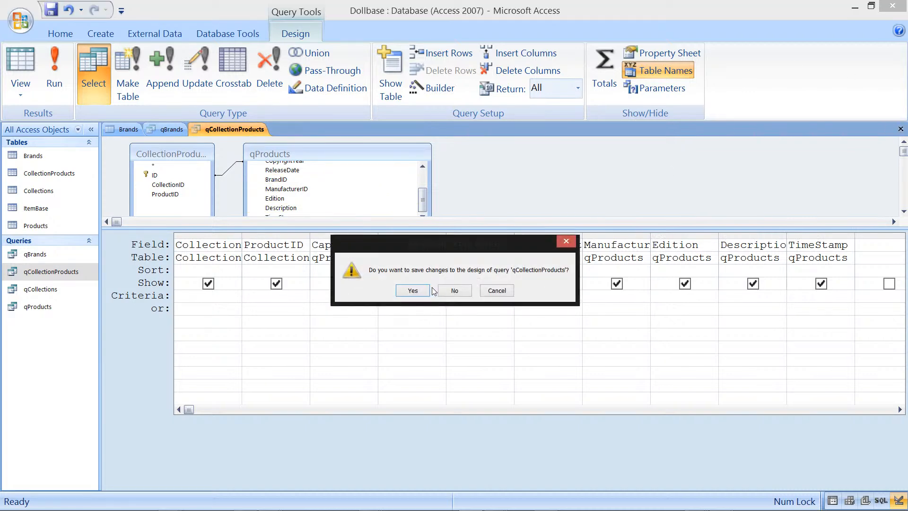
{"action": "left_click", "coordinate": [425, 290]}
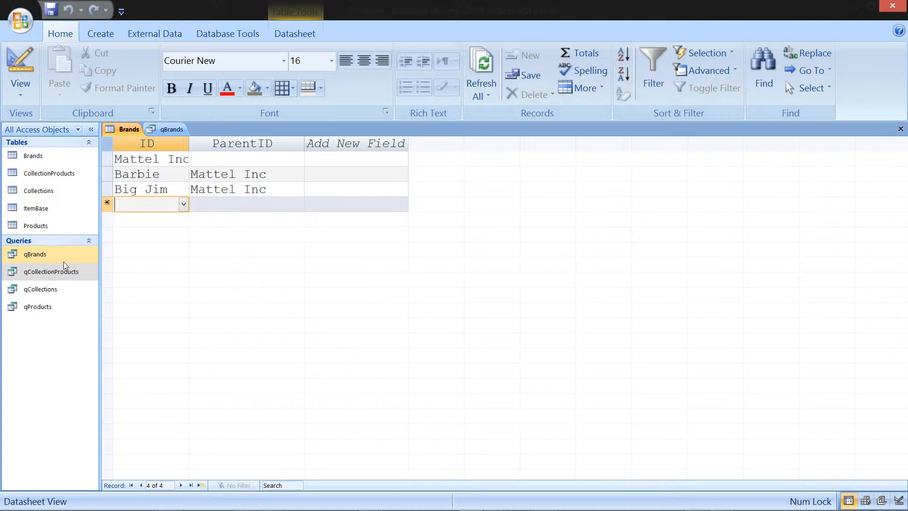
Step: Open qCollections, expand Signature Looks and set its product's ProductID to Barbie
{"action": "double_click", "coordinate": [55, 290]}
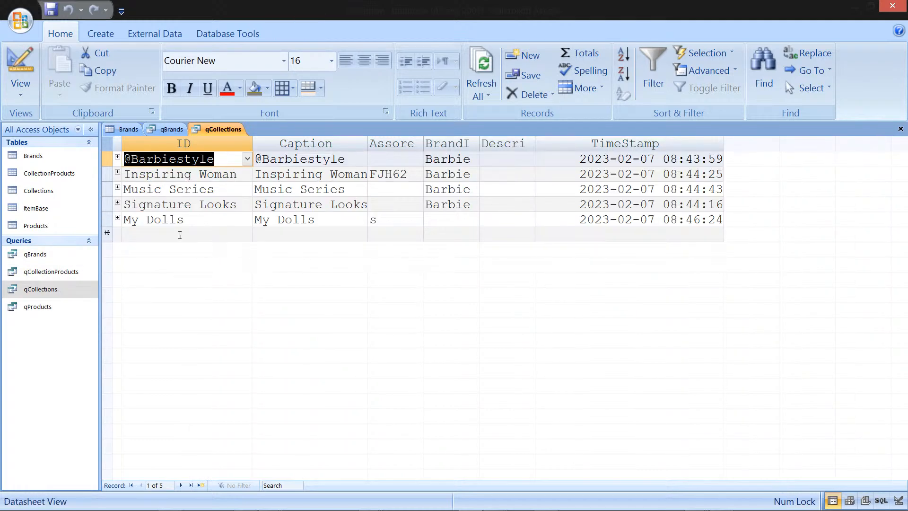
{"action": "left_click", "coordinate": [118, 203]}
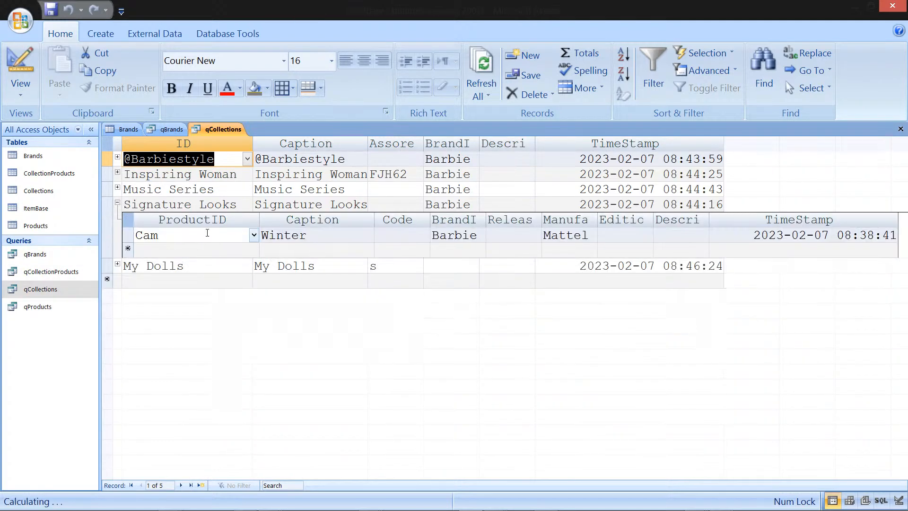
{"action": "left_click", "coordinate": [257, 238]}
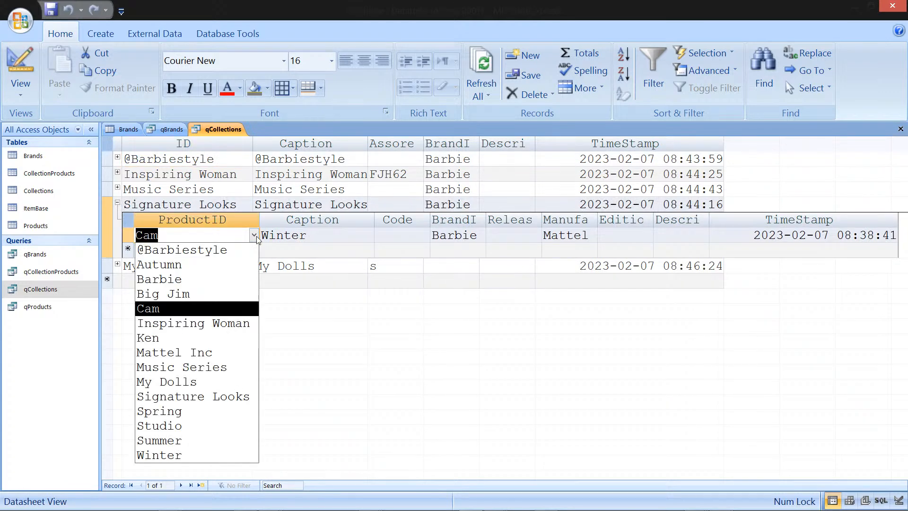
{"action": "left_click", "coordinate": [215, 281]}
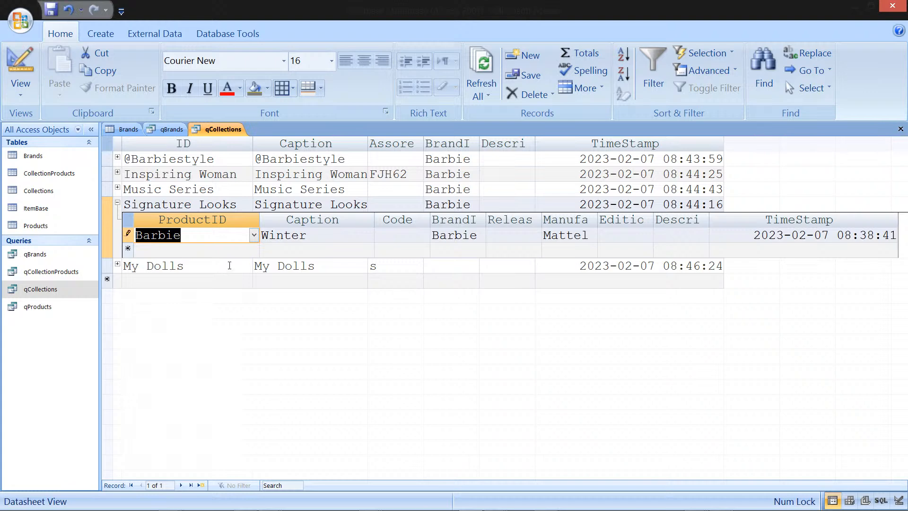
{"action": "left_click", "coordinate": [243, 249]}
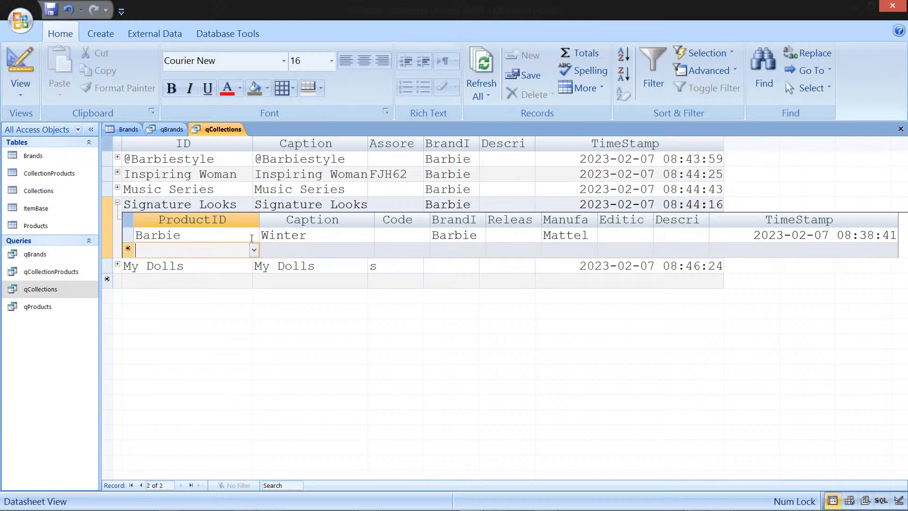
Step: Change the Signature Looks product's ProductID to Mattel Inc
{"action": "left_click", "coordinate": [252, 238]}
{"action": "left_click", "coordinate": [254, 236]}
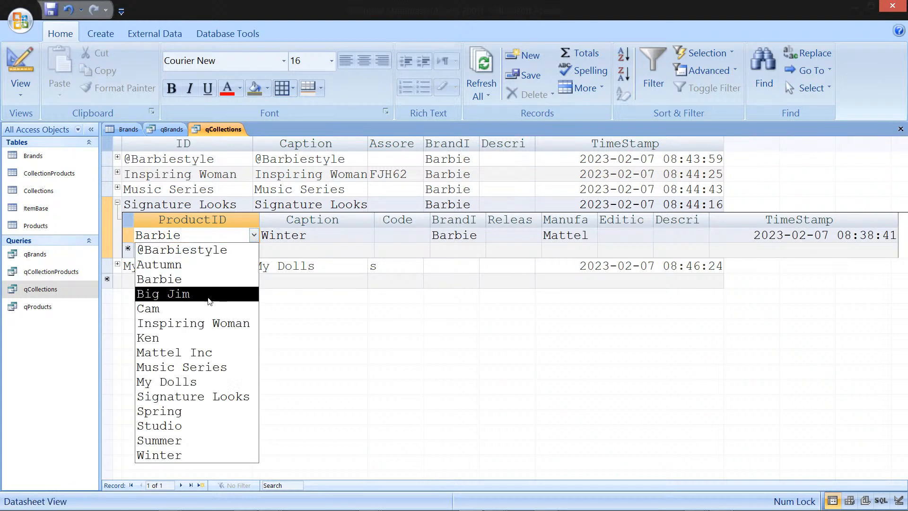
{"action": "left_click", "coordinate": [214, 352]}
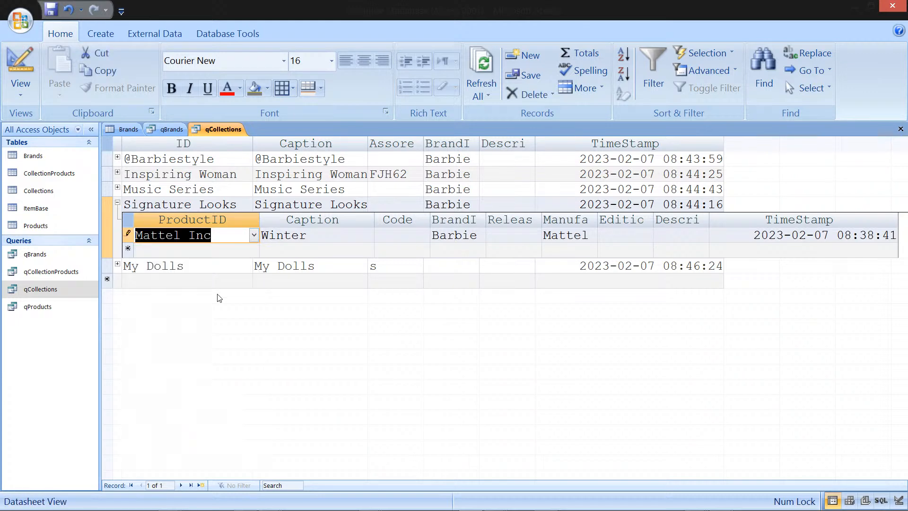
Step: Close the qCollections, Brands and qBrands objects
{"action": "left_click", "coordinate": [255, 238]}
{"action": "left_click", "coordinate": [254, 238]}
{"action": "left_click", "coordinate": [229, 133]}
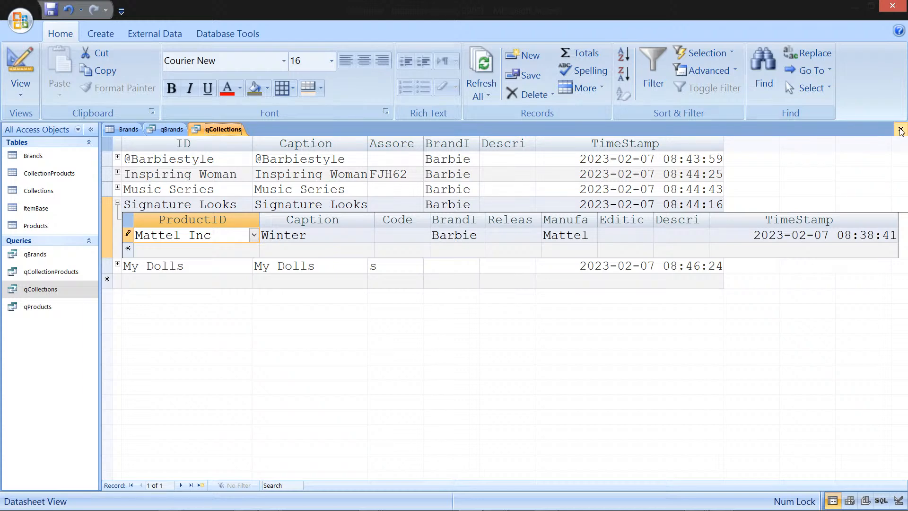
{"action": "left_click", "coordinate": [901, 129]}
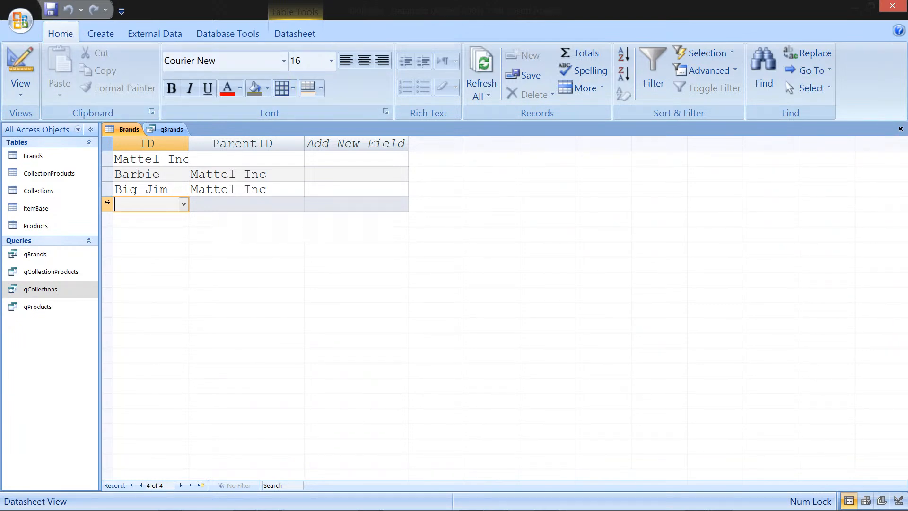
{"action": "left_click", "coordinate": [901, 129]}
{"action": "left_click", "coordinate": [901, 129]}
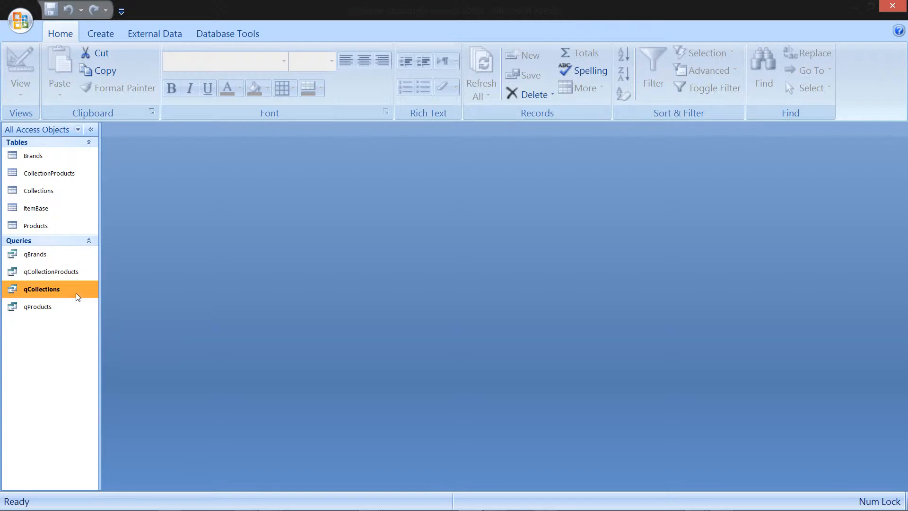
Step: Open qCollectionProducts in Design View, add qProducts' ID field after ProductID, and save the query on closing
{"action": "right_click", "coordinate": [78, 269]}
{"action": "left_click", "coordinate": [157, 300]}
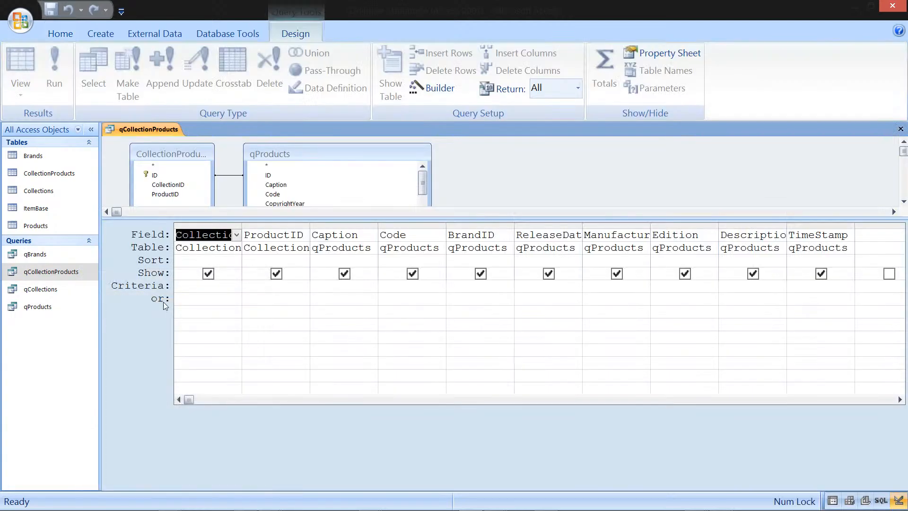
{"action": "left_click", "coordinate": [283, 185]}
{"action": "left_click", "coordinate": [302, 166]}
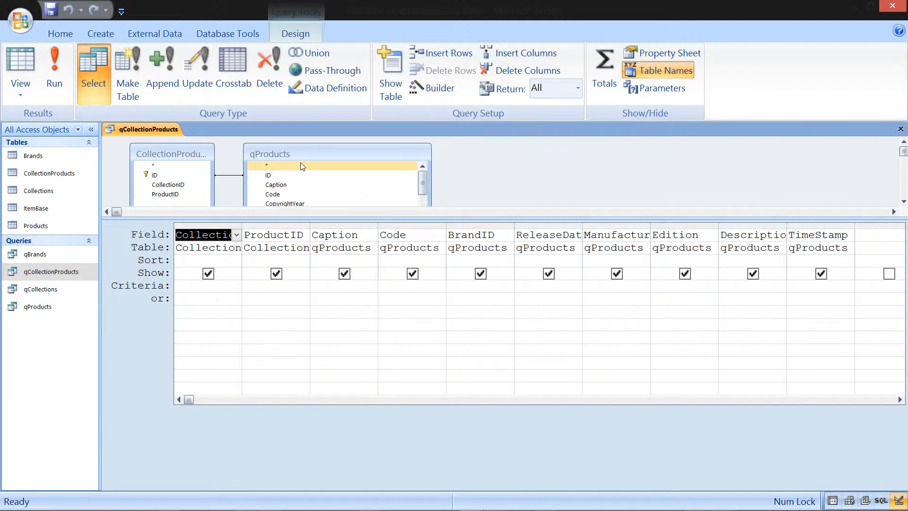
{"action": "left_click", "coordinate": [293, 177]}
{"action": "left_click_drag", "start_coordinate": [293, 176], "coordinate": [334, 239]}
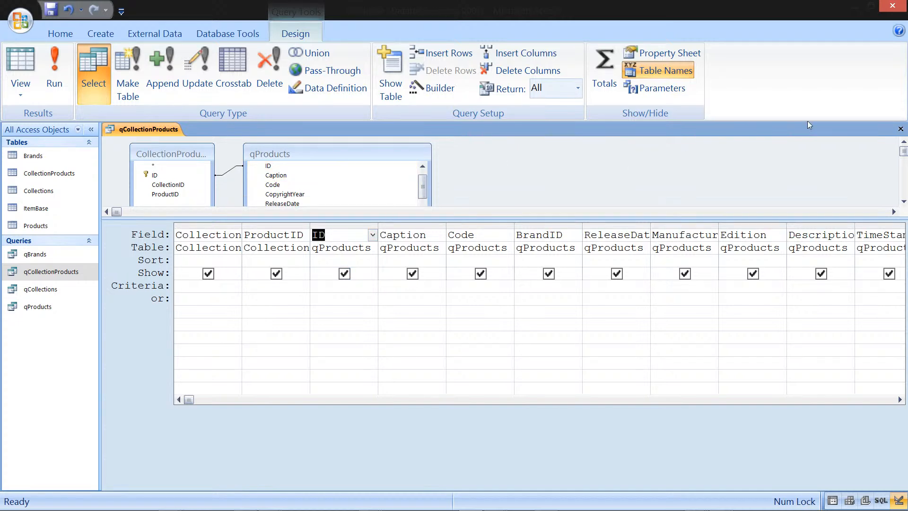
{"action": "left_click", "coordinate": [900, 129]}
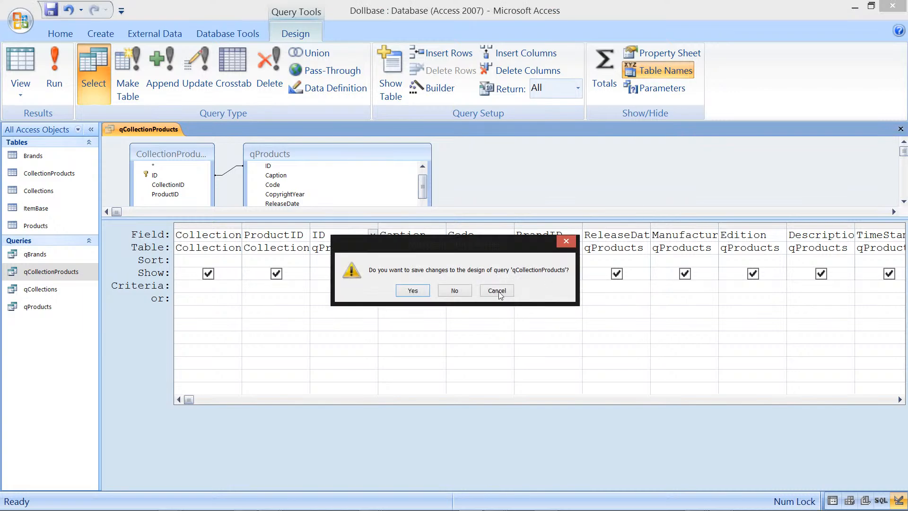
{"action": "left_click", "coordinate": [414, 291]}
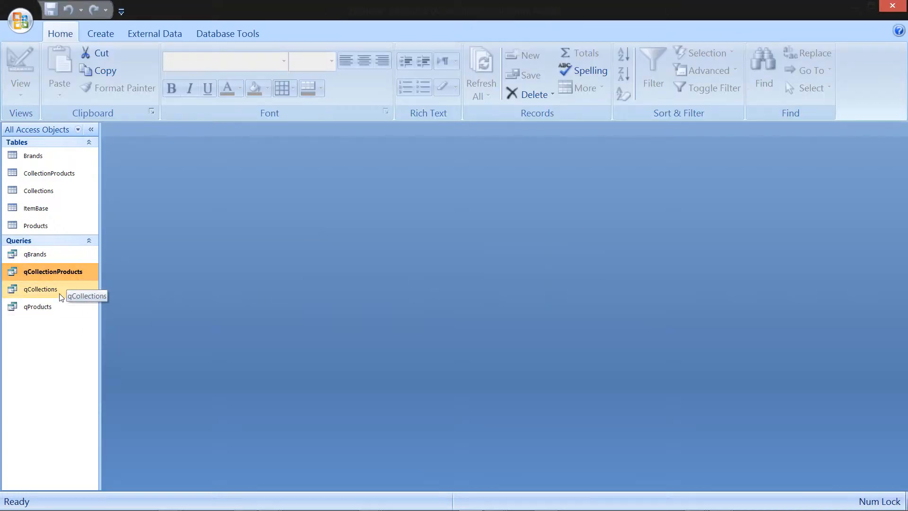
Step: Open qCollections, expand Signature Looks and set its product's ID to Cam
{"action": "double_click", "coordinate": [59, 293]}
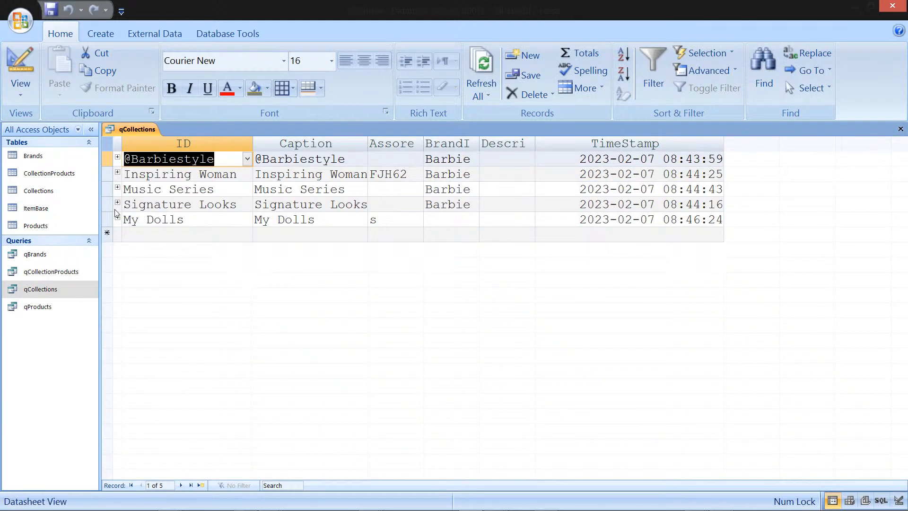
{"action": "left_click", "coordinate": [118, 203]}
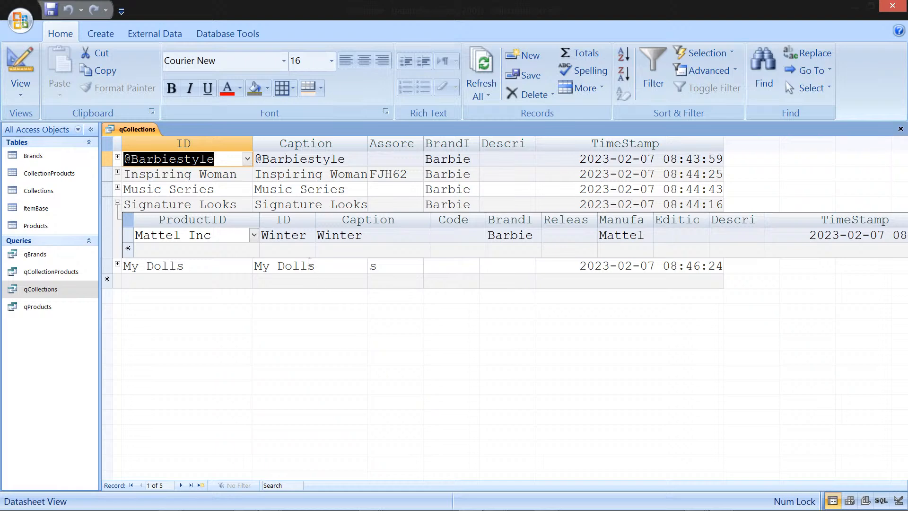
{"action": "left_click", "coordinate": [305, 238]}
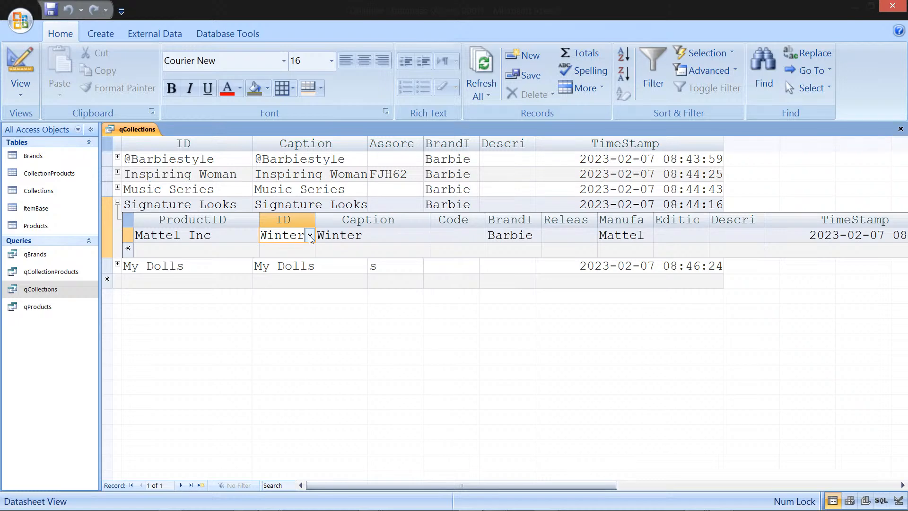
{"action": "left_click", "coordinate": [310, 236]}
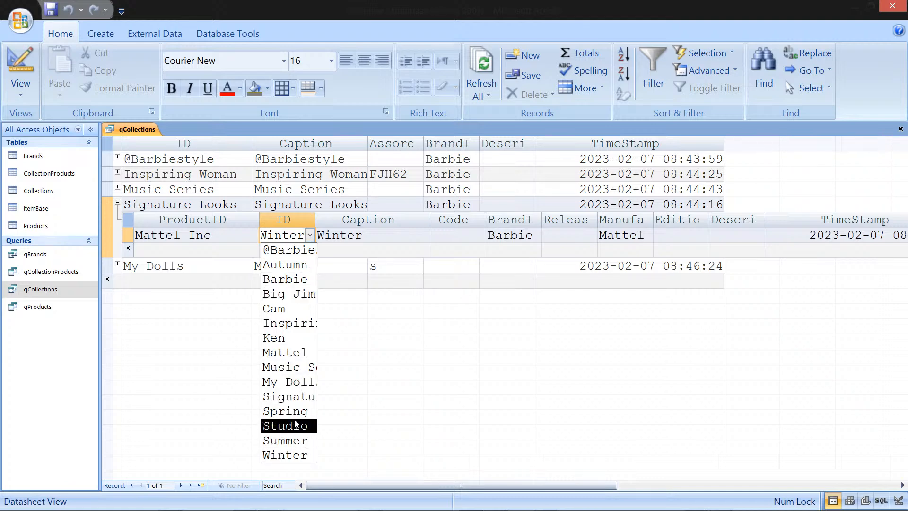
{"action": "left_click", "coordinate": [297, 309]}
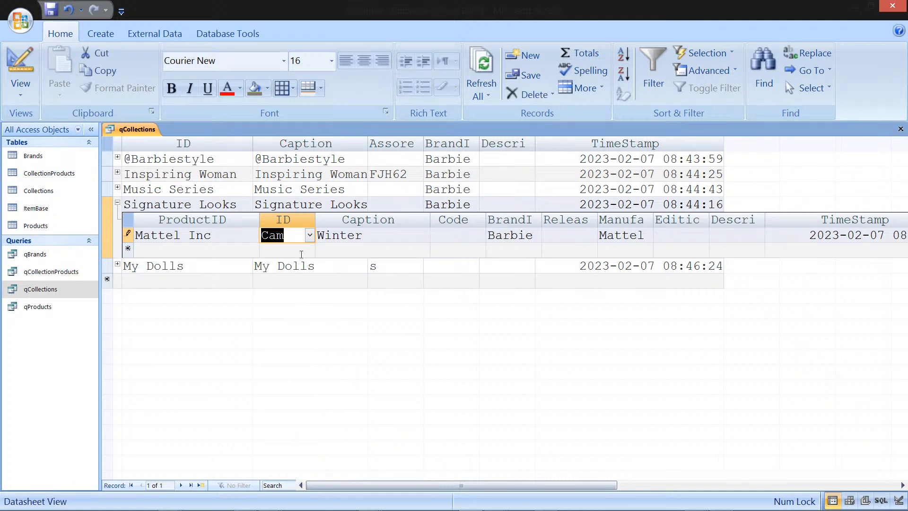
Step: Set the Signature Looks product's ProductID to Cam, move to the new row and refresh all records
{"action": "left_click", "coordinate": [254, 236]}
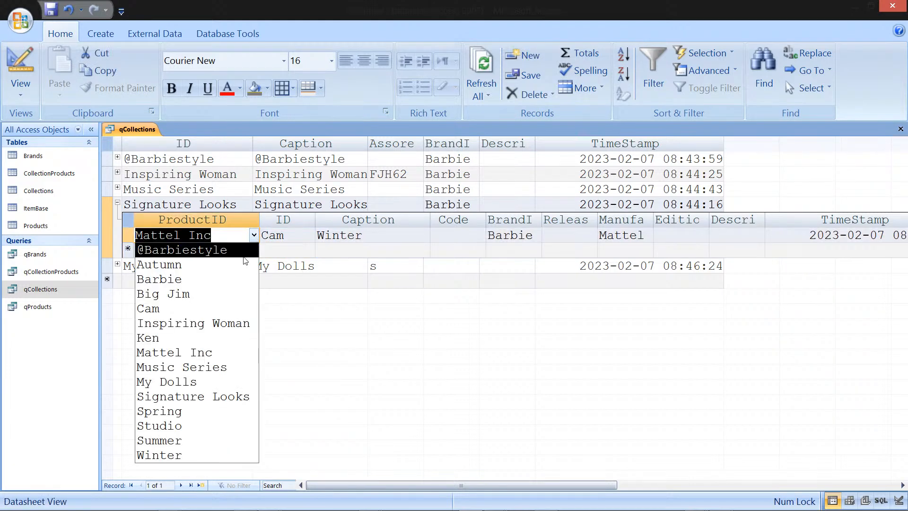
{"action": "left_click", "coordinate": [218, 309]}
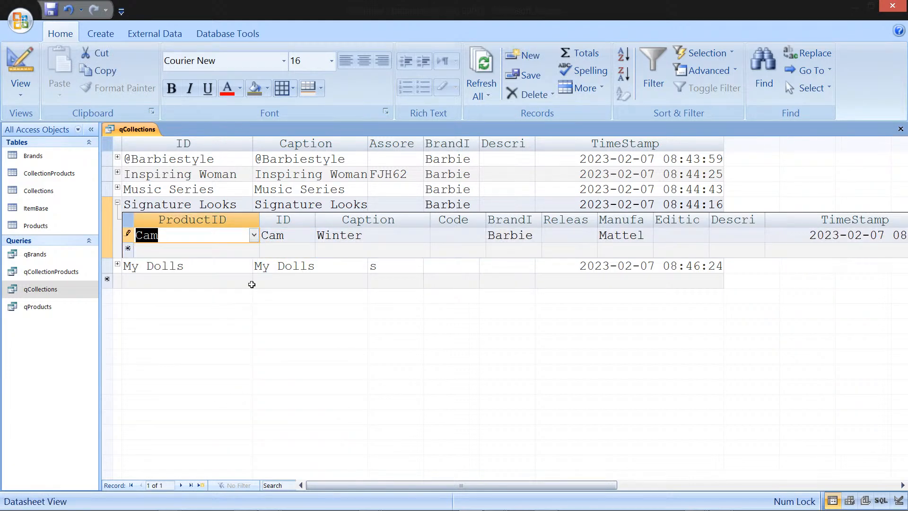
{"action": "left_click", "coordinate": [280, 253]}
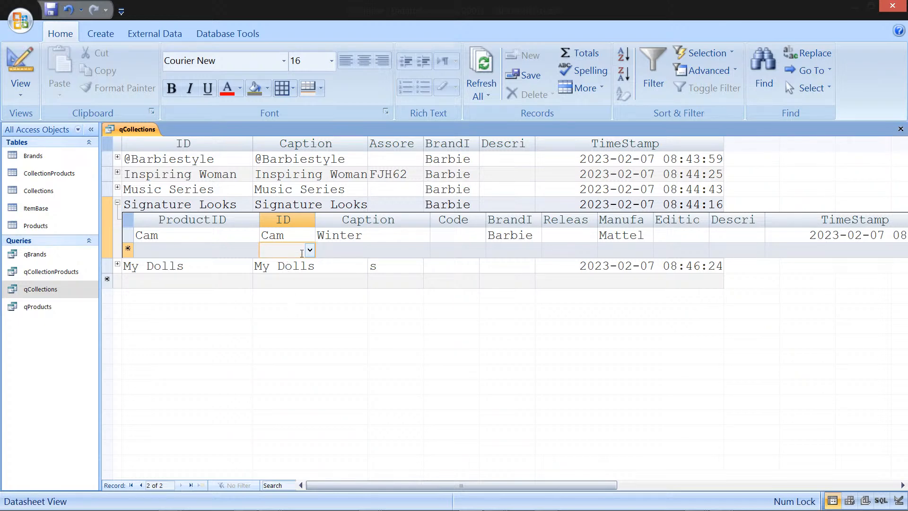
{"action": "left_click", "coordinate": [342, 255]}
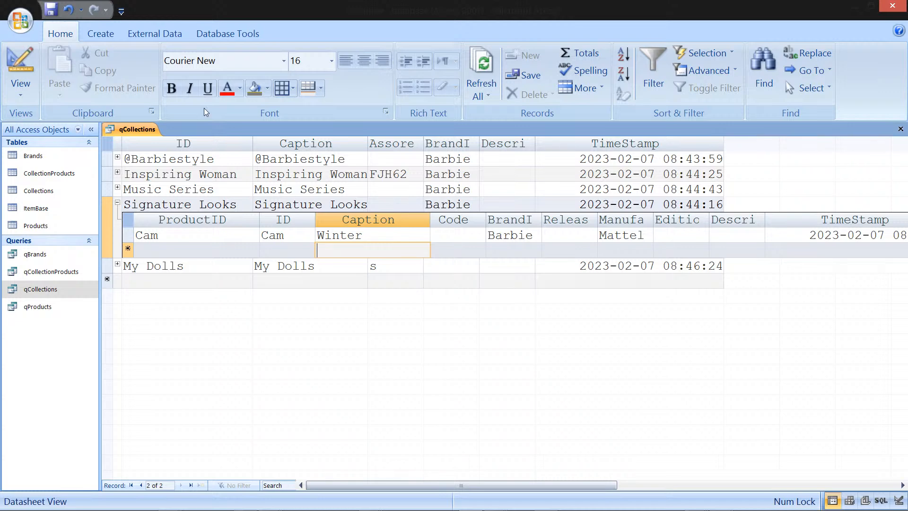
{"action": "left_click", "coordinate": [481, 99]}
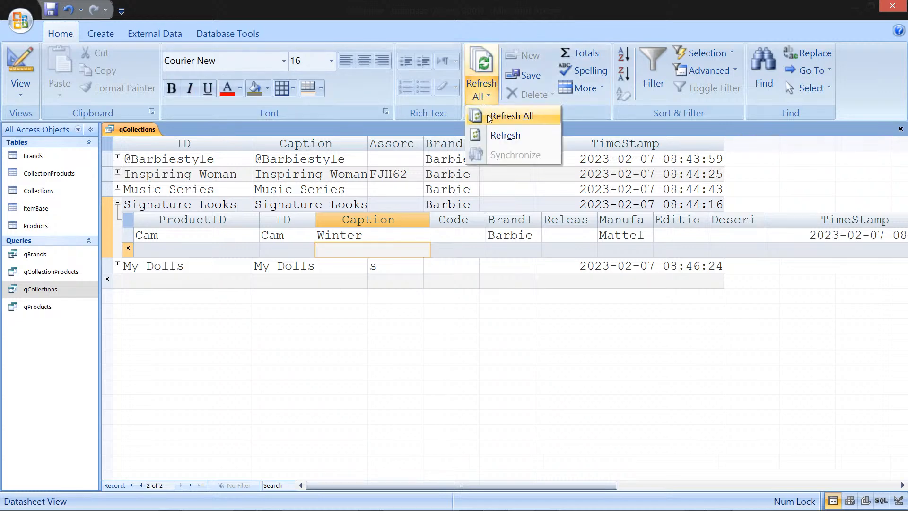
{"action": "left_click", "coordinate": [490, 117]}
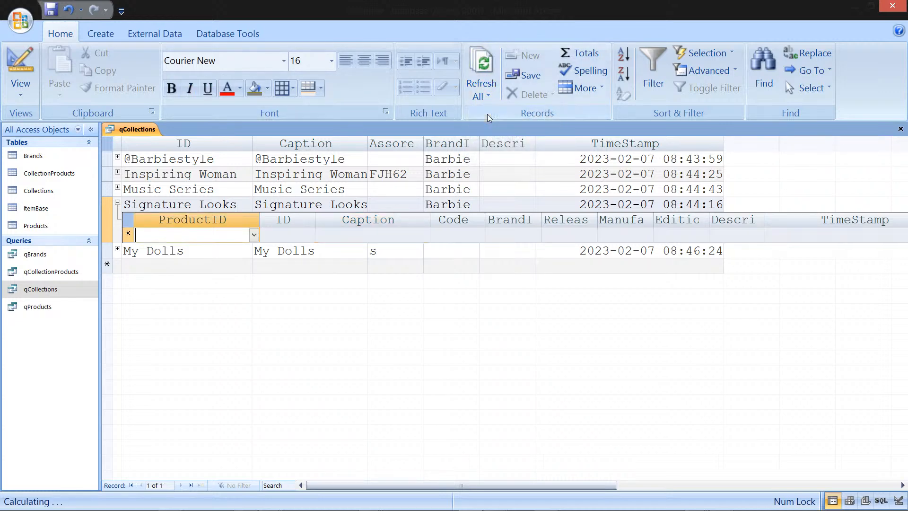
Step: Try to add a new product to Signature Looks by entering its ID as Spring
{"action": "left_click", "coordinate": [280, 232]}
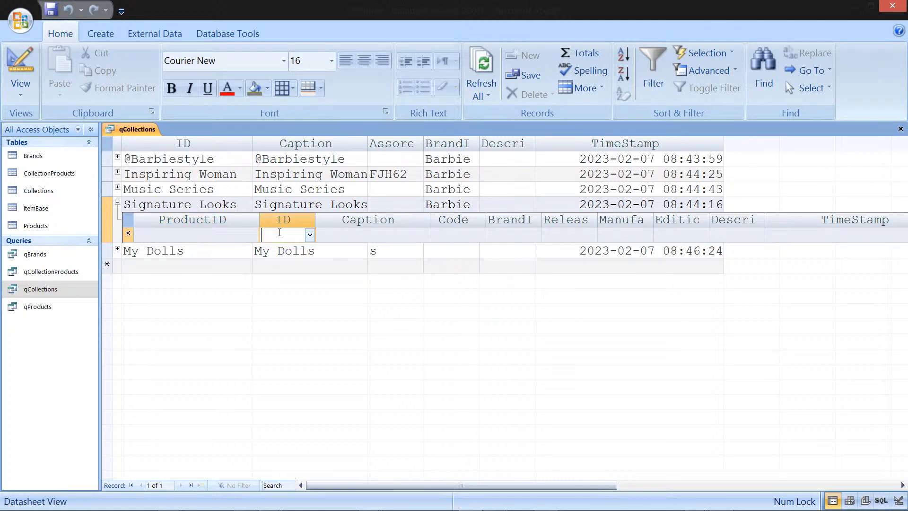
{"action": "type", "text": "Spring"}
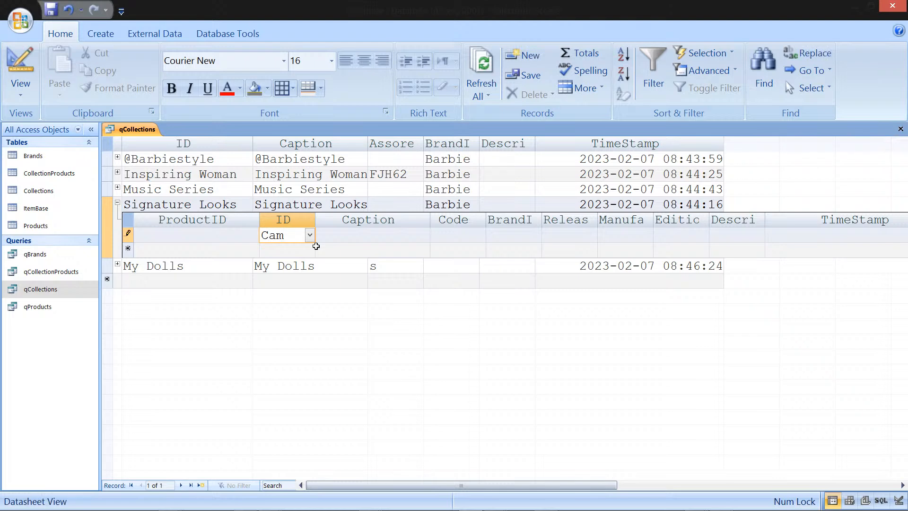
{"action": "key", "text": "Return"}
{"action": "key", "text": "Return"}
{"action": "key", "text": "Escape"}
{"action": "key", "text": "shift+Tab"}
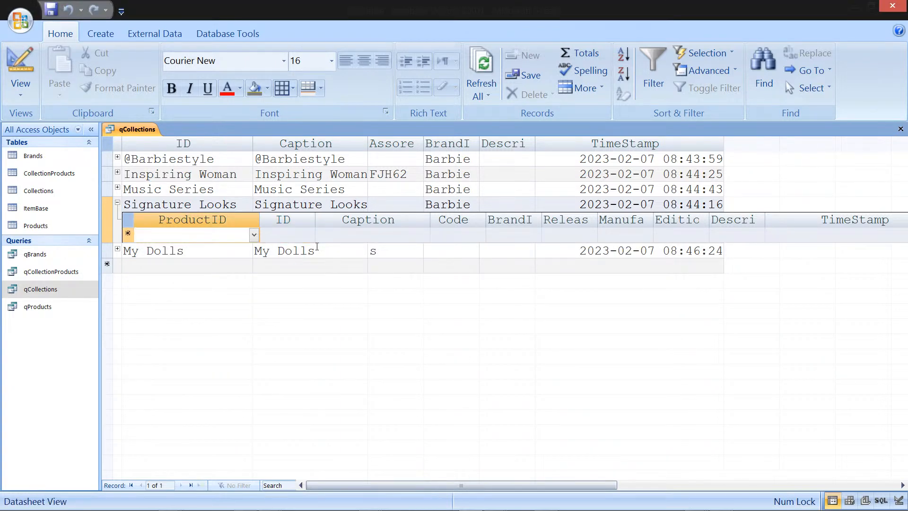
Step: Try to add Cam as a new product in the Signature Looks subdatasheet's ProductID
{"action": "type", "text": "Cam"}
{"action": "key", "text": "Return"}
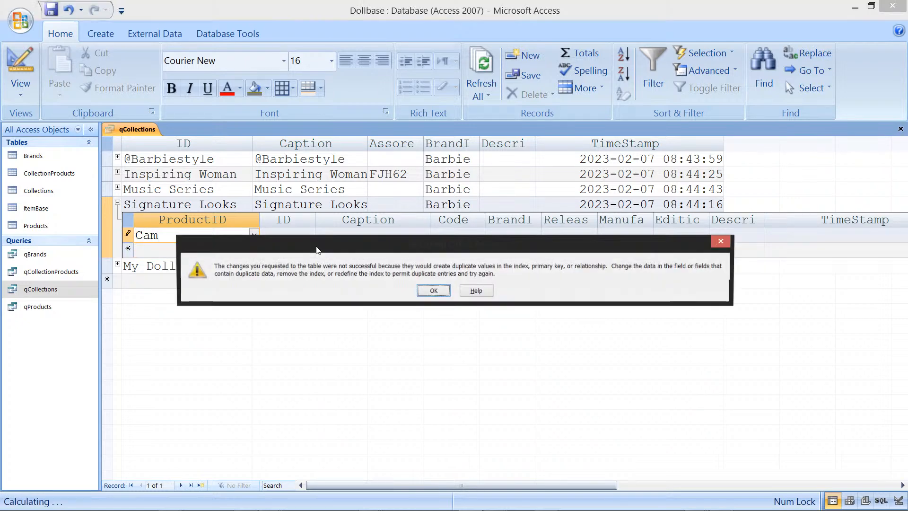
{"action": "key", "text": "Return"}
{"action": "key", "text": "Escape"}
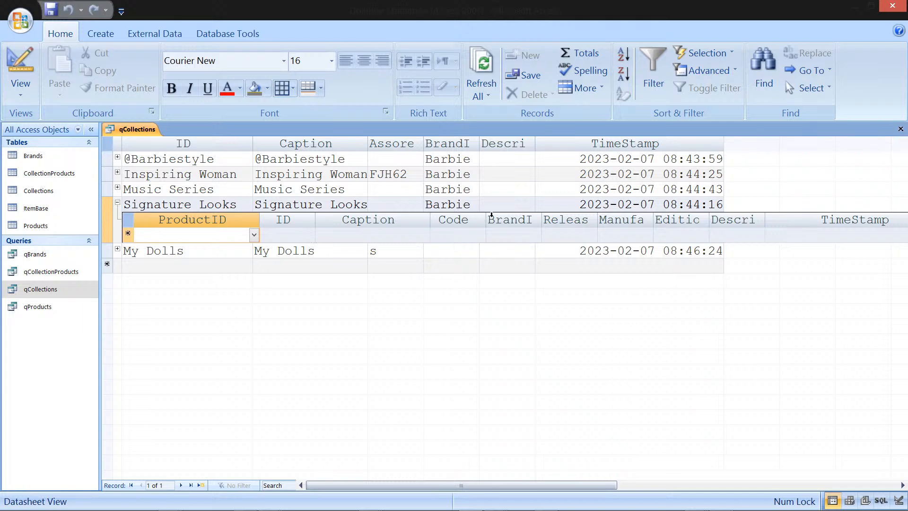
Step: Collapse Signature Looks and remove the subdatasheet from qCollections
{"action": "left_click", "coordinate": [118, 203]}
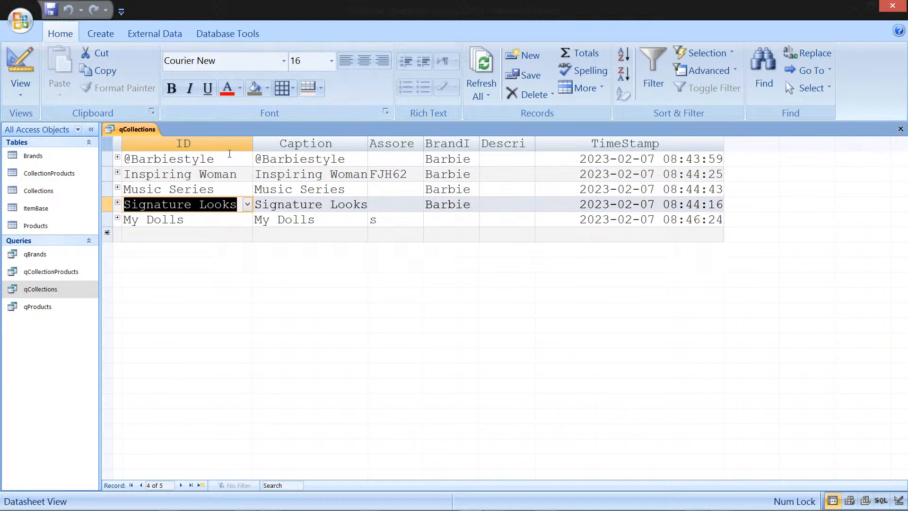
{"action": "left_click", "coordinate": [591, 89]}
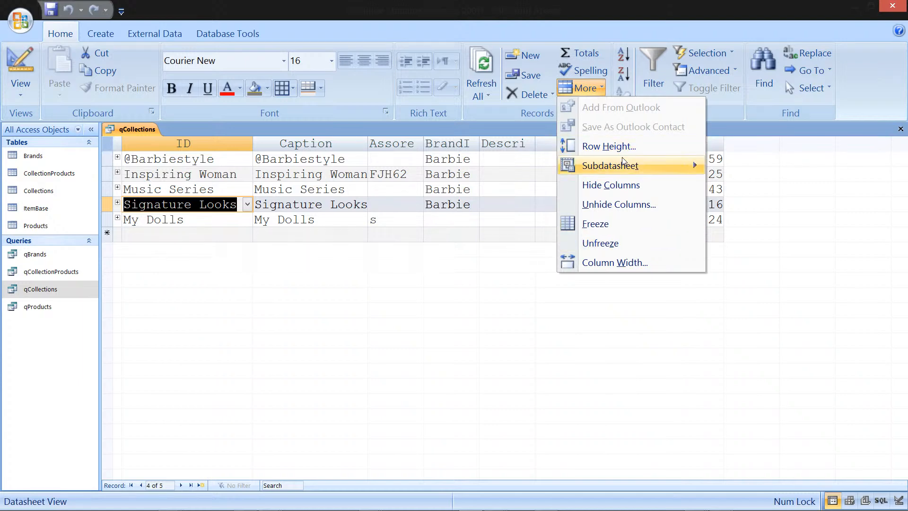
{"action": "mouse_move", "coordinate": [628, 164]}
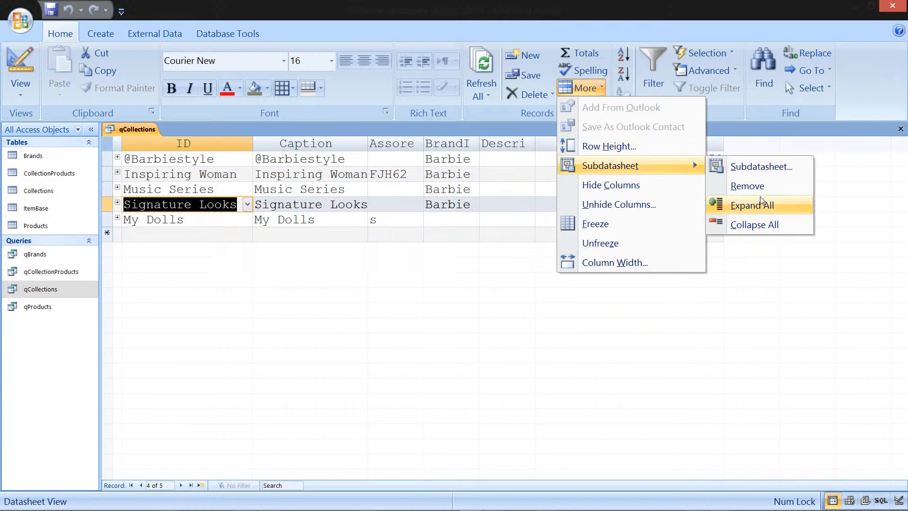
{"action": "left_click", "coordinate": [747, 186]}
{"action": "left_click", "coordinate": [437, 222]}
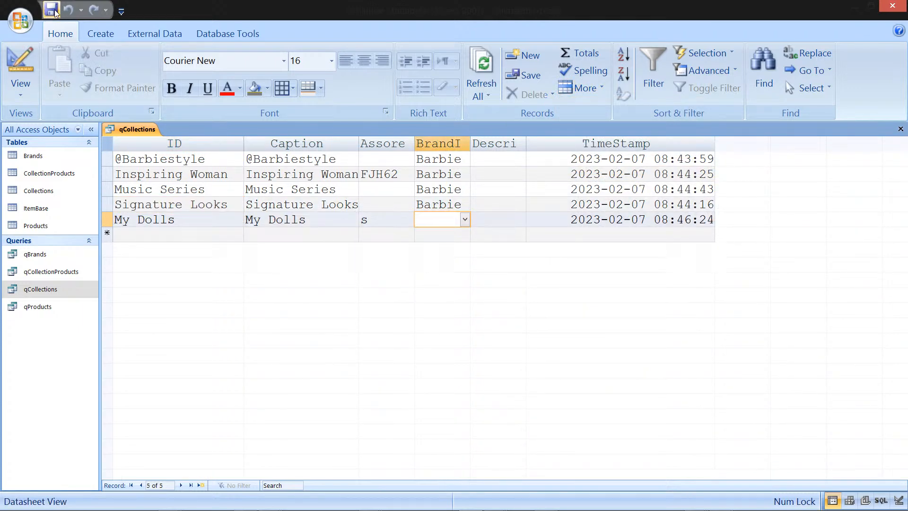
Step: Insert qCollectionProducts as the subdatasheet of qCollections, linking child field CollectionID to master field ID
{"action": "left_click", "coordinate": [113, 205]}
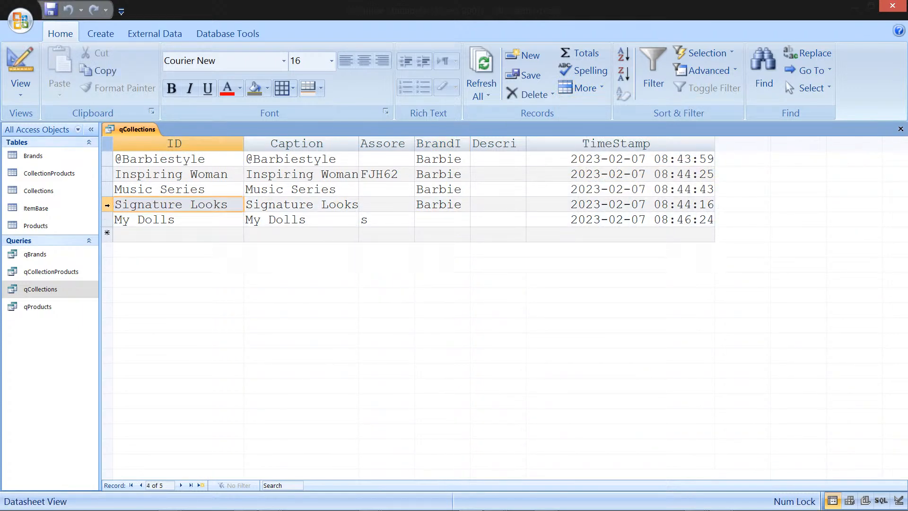
{"action": "right_click", "coordinate": [112, 205]}
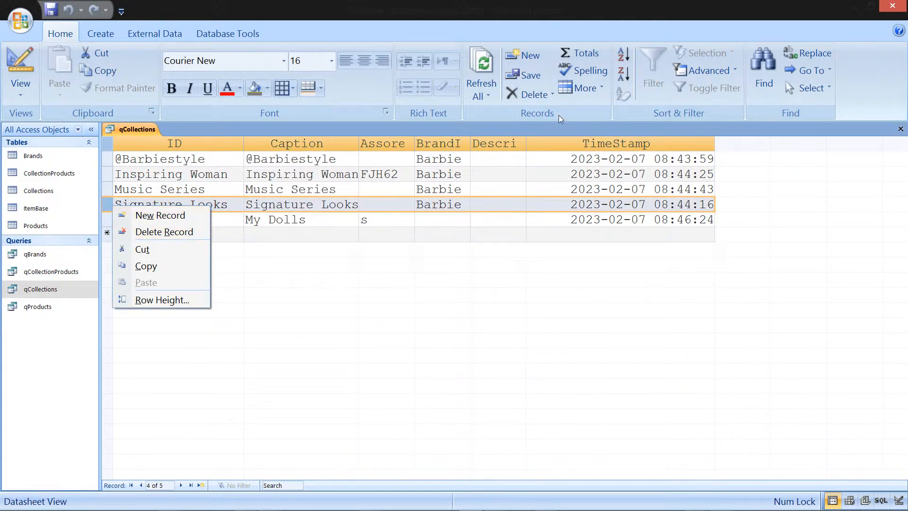
{"action": "left_click", "coordinate": [599, 92]}
{"action": "mouse_move", "coordinate": [606, 165]}
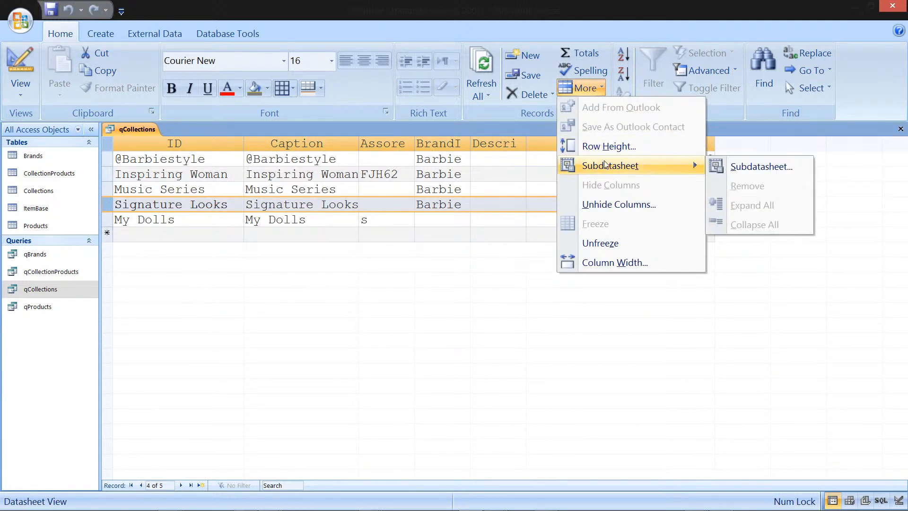
{"action": "left_click", "coordinate": [731, 154]}
{"action": "left_click", "coordinate": [587, 88]}
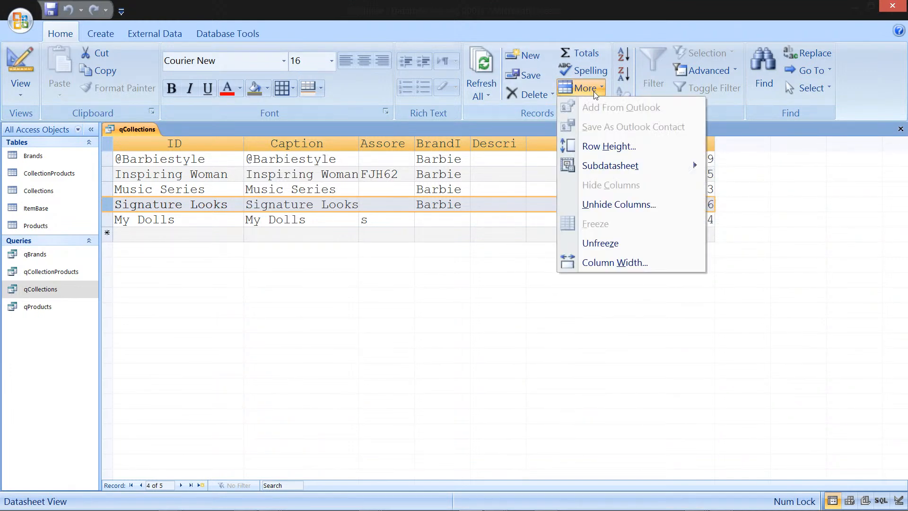
{"action": "mouse_move", "coordinate": [632, 168]}
{"action": "left_click", "coordinate": [752, 166]}
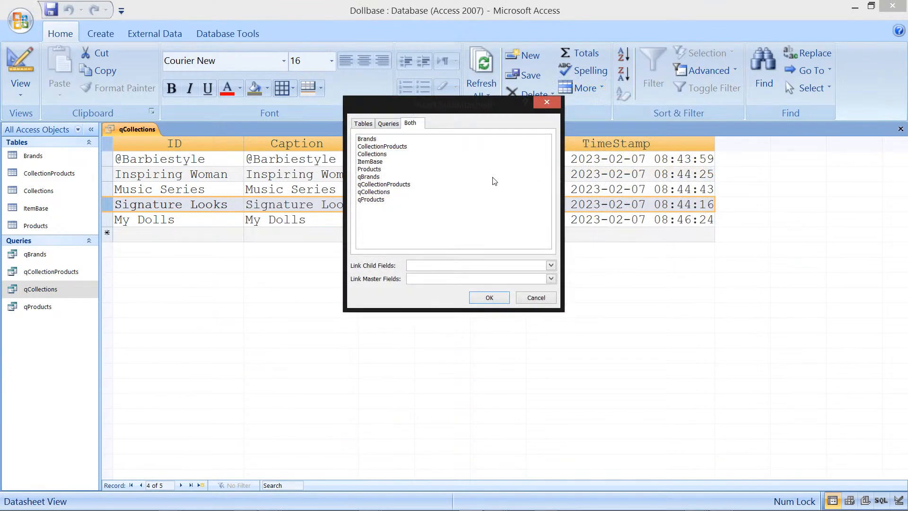
{"action": "left_click", "coordinate": [384, 123]}
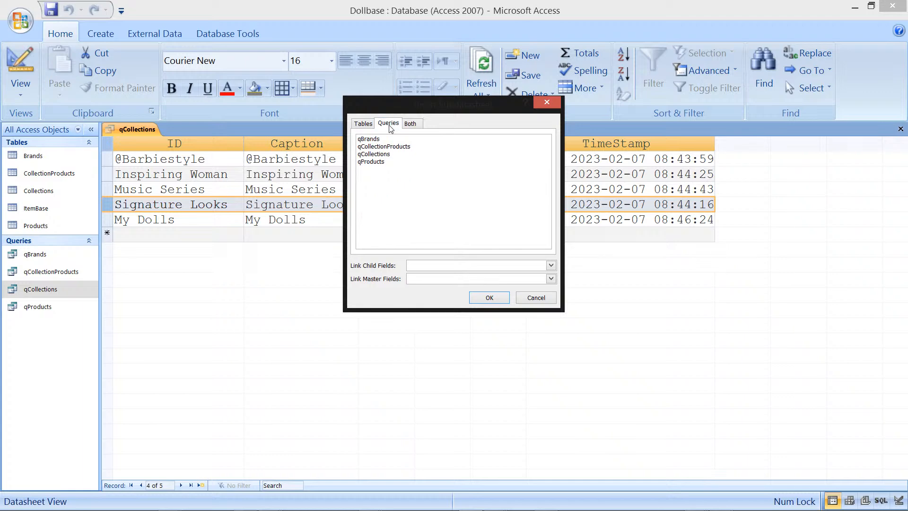
{"action": "left_click", "coordinate": [403, 146]}
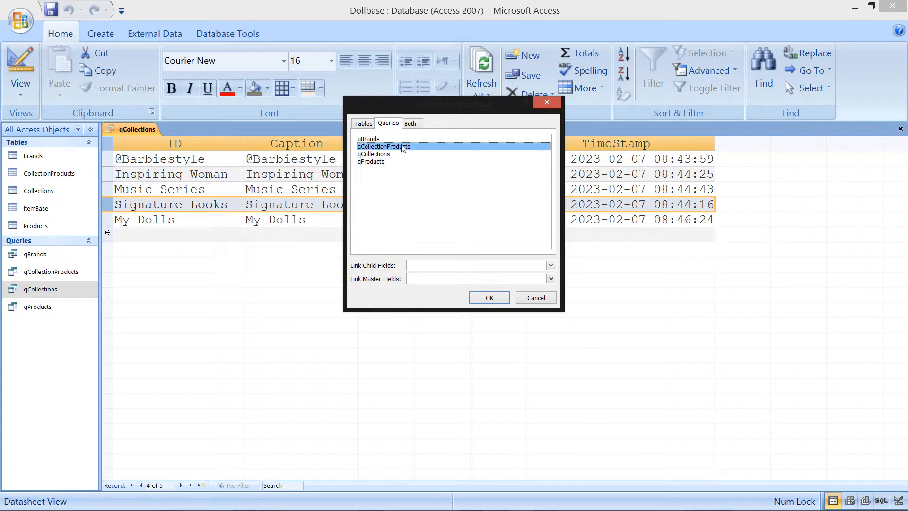
{"action": "left_click", "coordinate": [552, 266]}
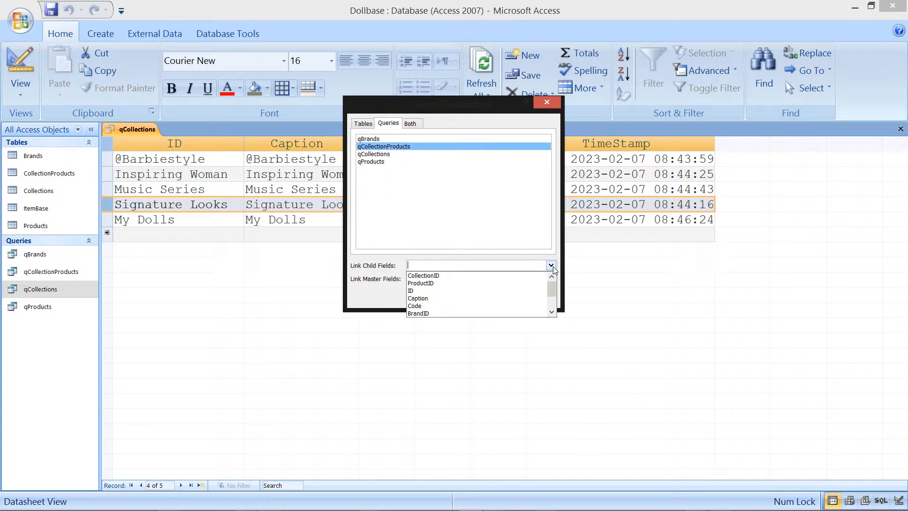
{"action": "left_click", "coordinate": [461, 275]}
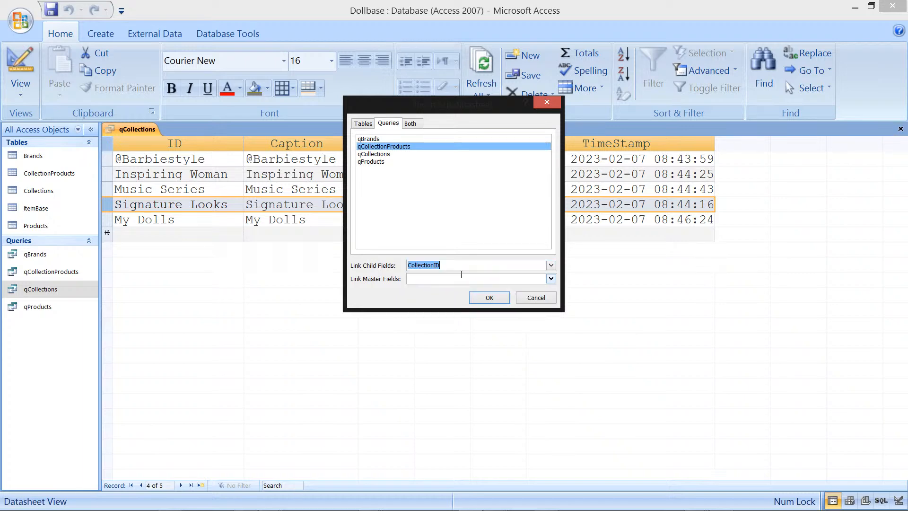
{"action": "left_click", "coordinate": [551, 279]}
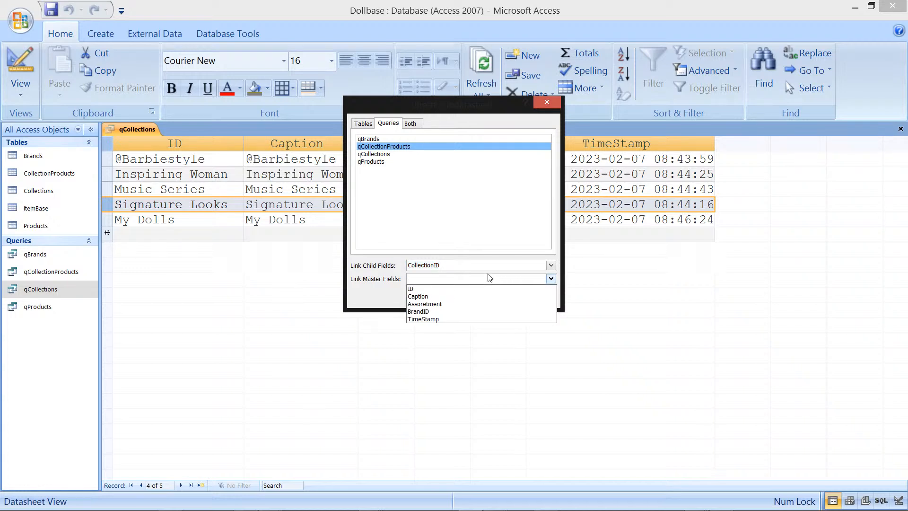
{"action": "left_click", "coordinate": [431, 288]}
{"action": "left_click", "coordinate": [490, 297]}
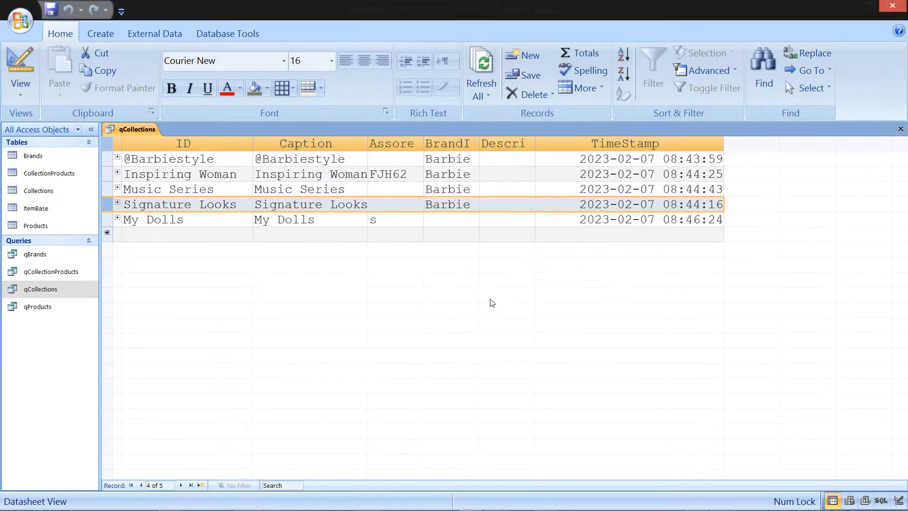
{"action": "left_click", "coordinate": [117, 158]}
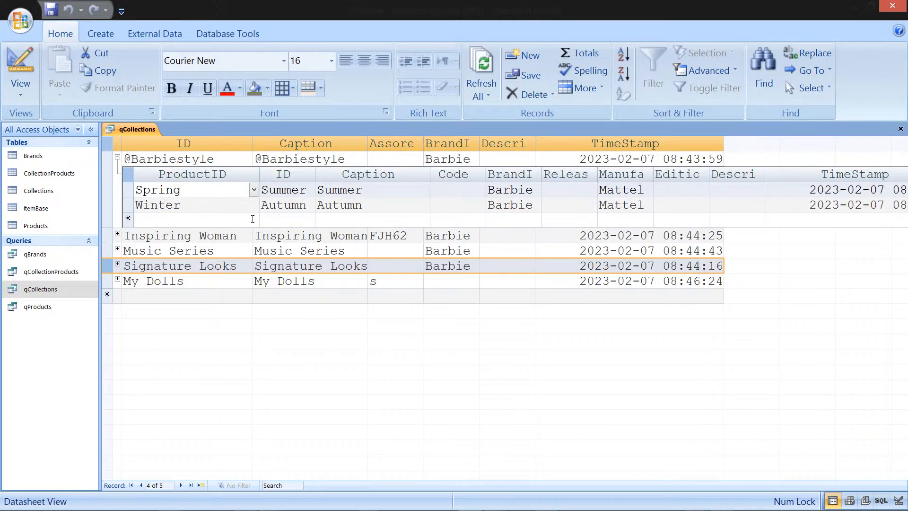
{"action": "left_click", "coordinate": [234, 216]}
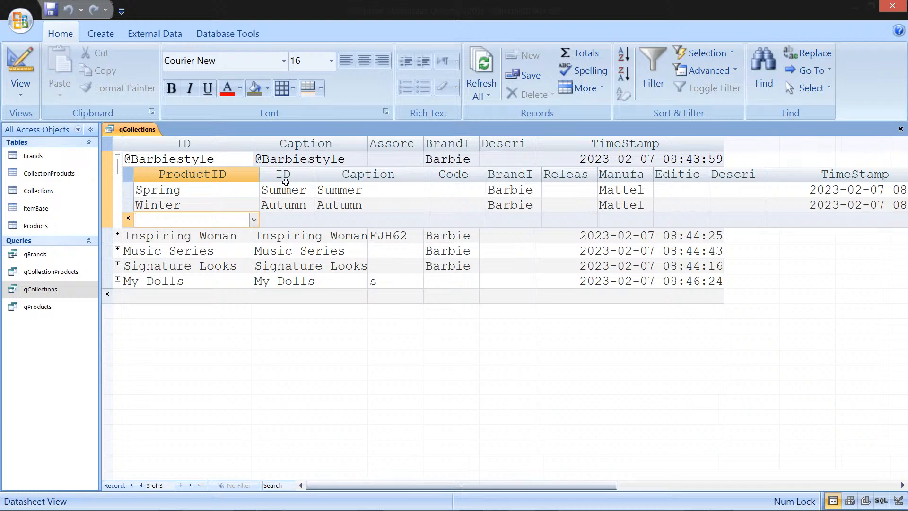
{"action": "left_click", "coordinate": [254, 221]}
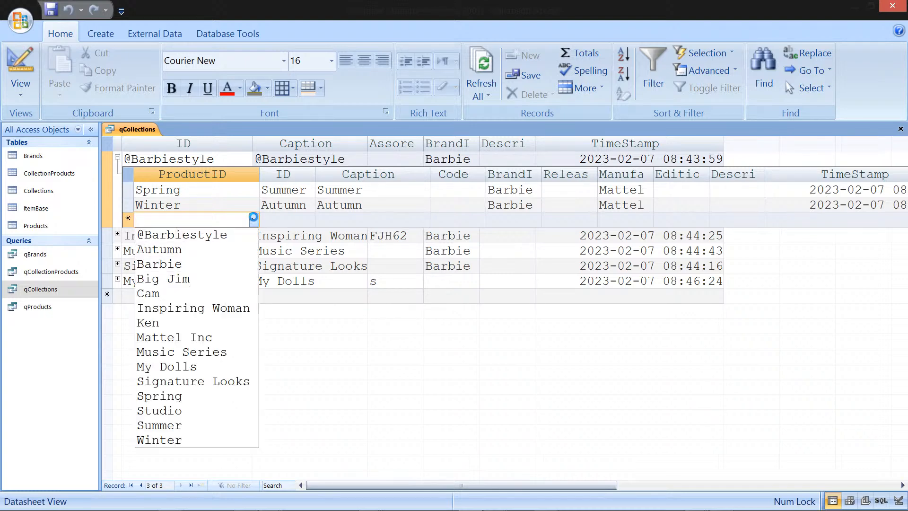
{"action": "left_click", "coordinate": [255, 221]}
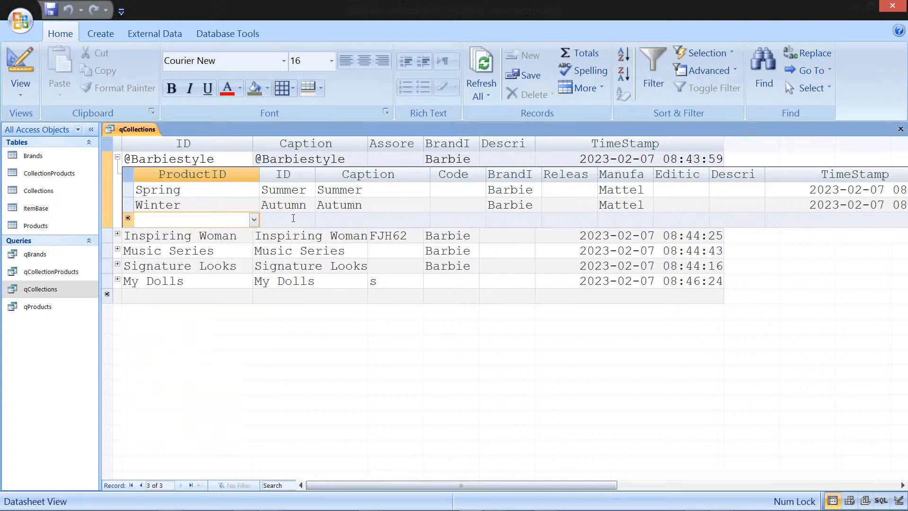
{"action": "left_click", "coordinate": [293, 218]}
{"action": "left_click", "coordinate": [309, 220]}
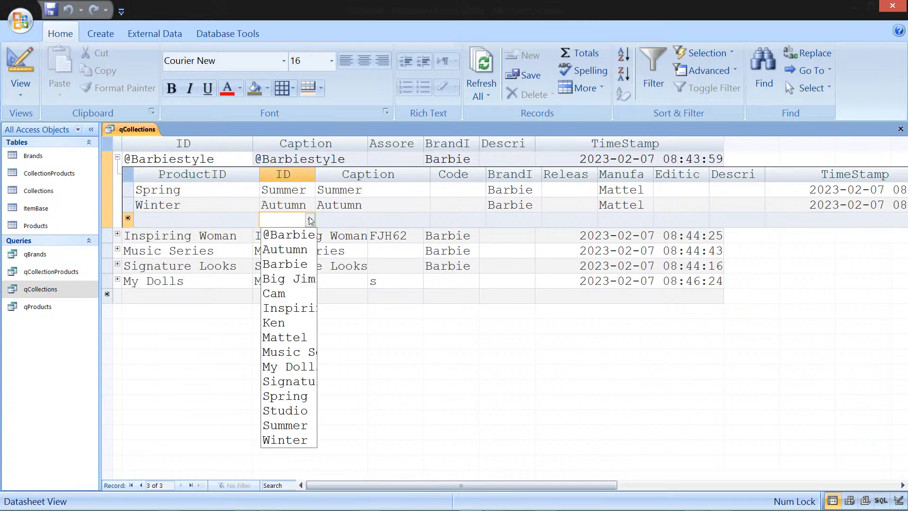
{"action": "left_click", "coordinate": [311, 220]}
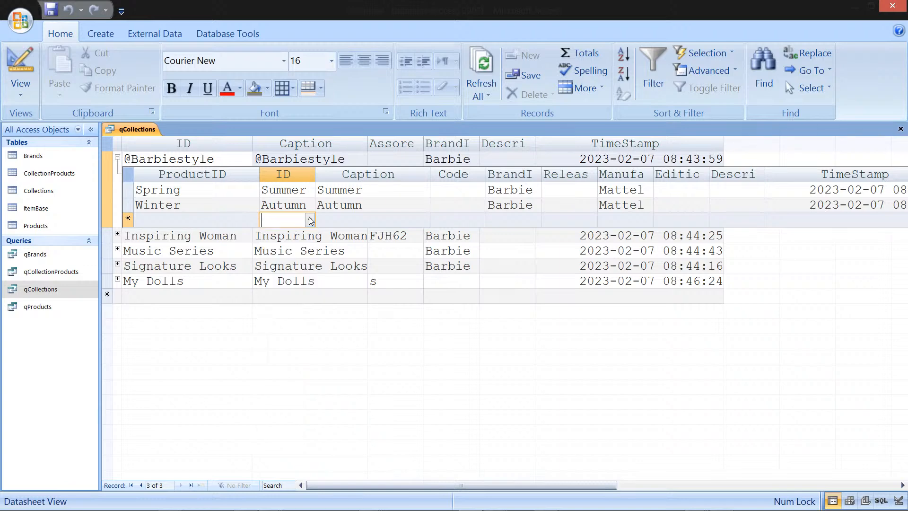
{"action": "left_click", "coordinate": [249, 218]}
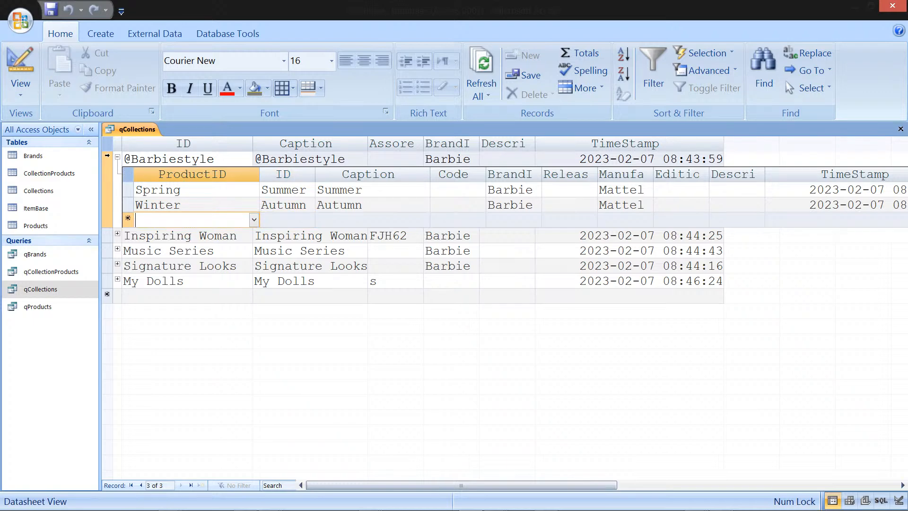
{"action": "left_click", "coordinate": [118, 157]}
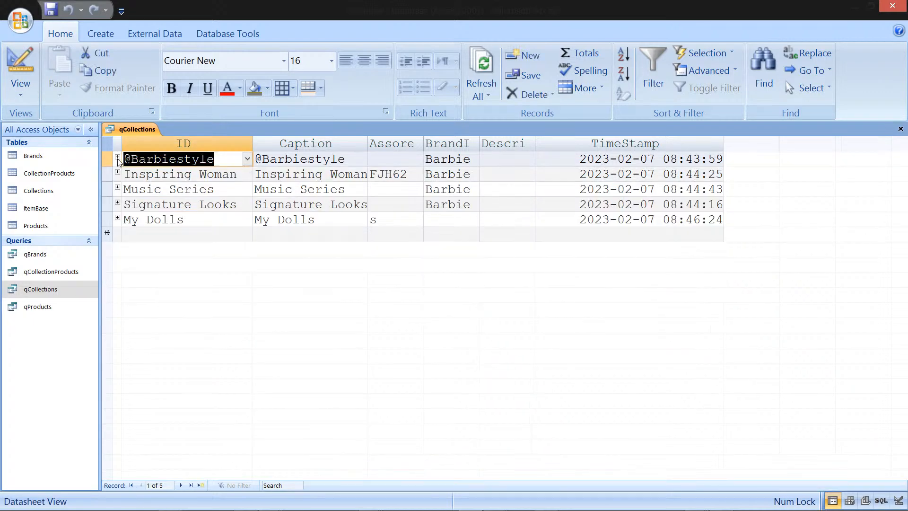
{"action": "left_click", "coordinate": [117, 158]}
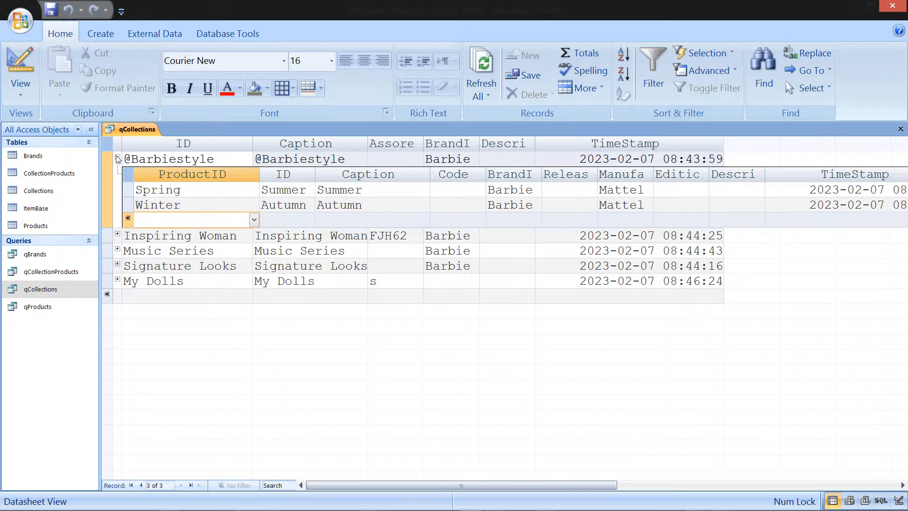
{"action": "left_click", "coordinate": [117, 158]}
{"action": "left_click", "coordinate": [117, 158]}
{"action": "left_click", "coordinate": [118, 158]}
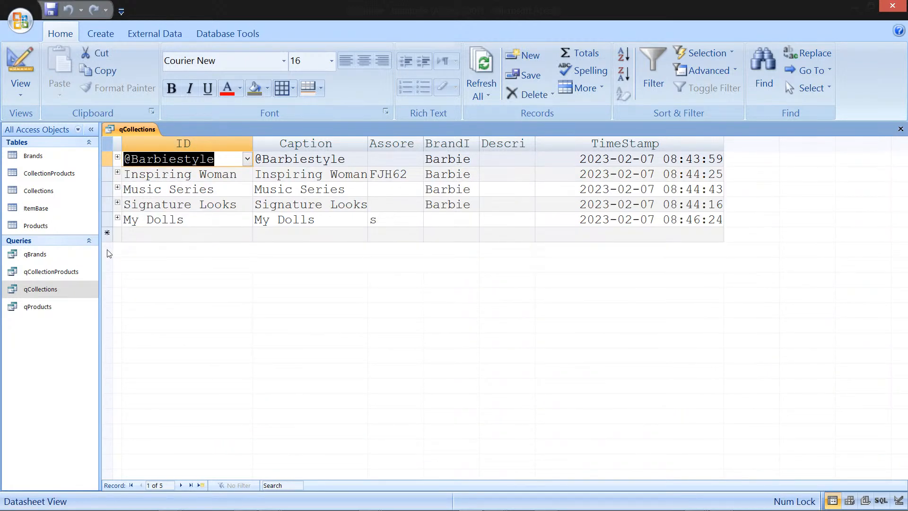
Step: Close qCollections, saving the changes to its layout
{"action": "left_click", "coordinate": [72, 273]}
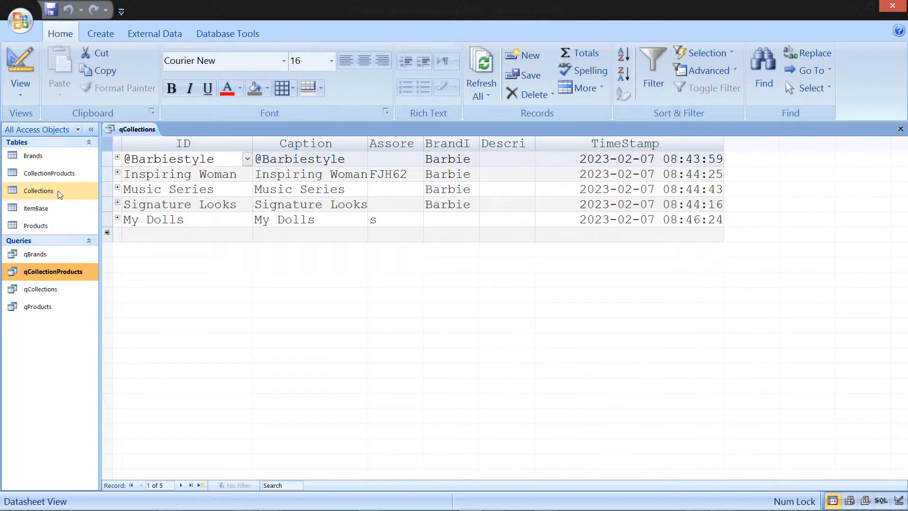
{"action": "left_click", "coordinate": [68, 171]}
{"action": "right_click", "coordinate": [80, 176]}
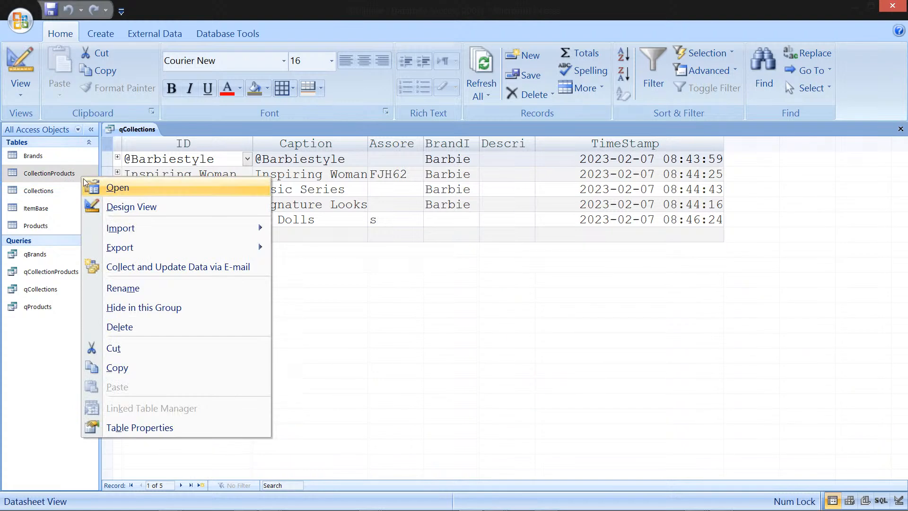
{"action": "left_click", "coordinate": [135, 207]}
{"action": "left_click", "coordinate": [474, 299]}
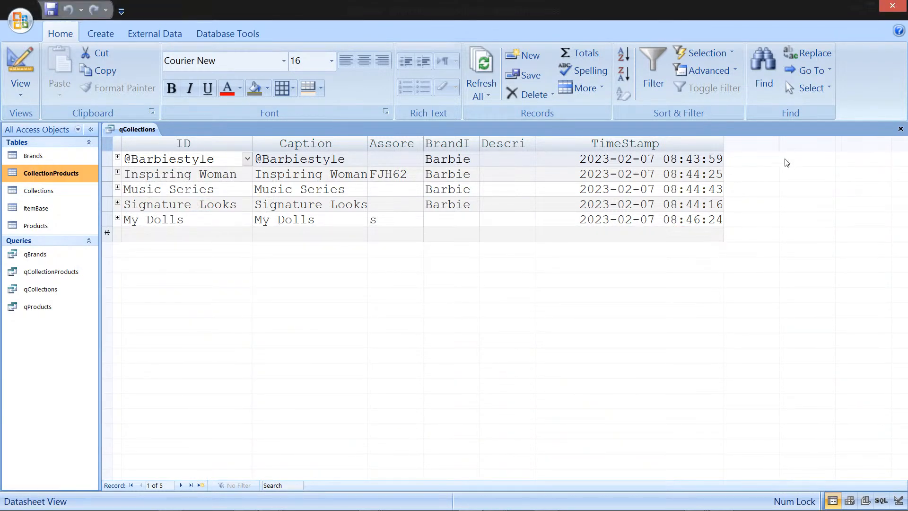
{"action": "left_click", "coordinate": [893, 131]}
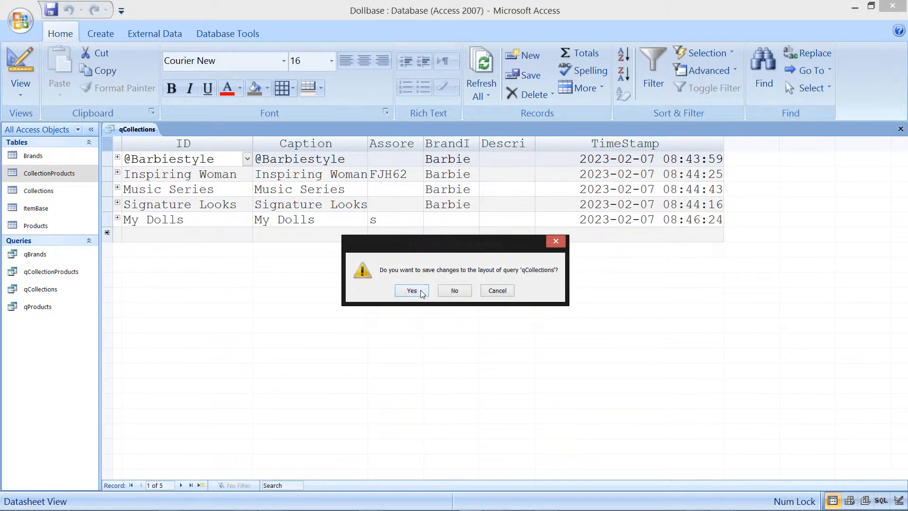
{"action": "left_click", "coordinate": [422, 290]}
Step: Open the CollectionProducts table in Design View and launch the Query Builder for CollectionID's lookup row source
{"action": "right_click", "coordinate": [39, 168]}
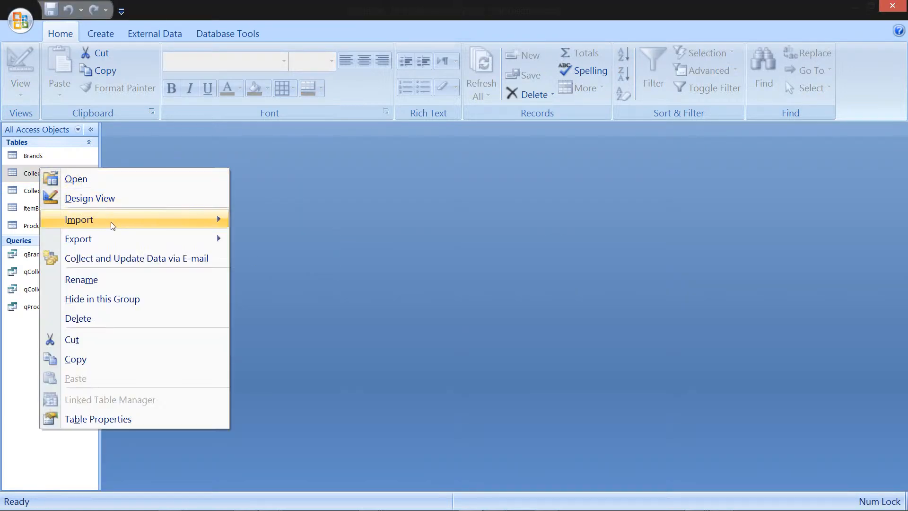
{"action": "left_click", "coordinate": [95, 203]}
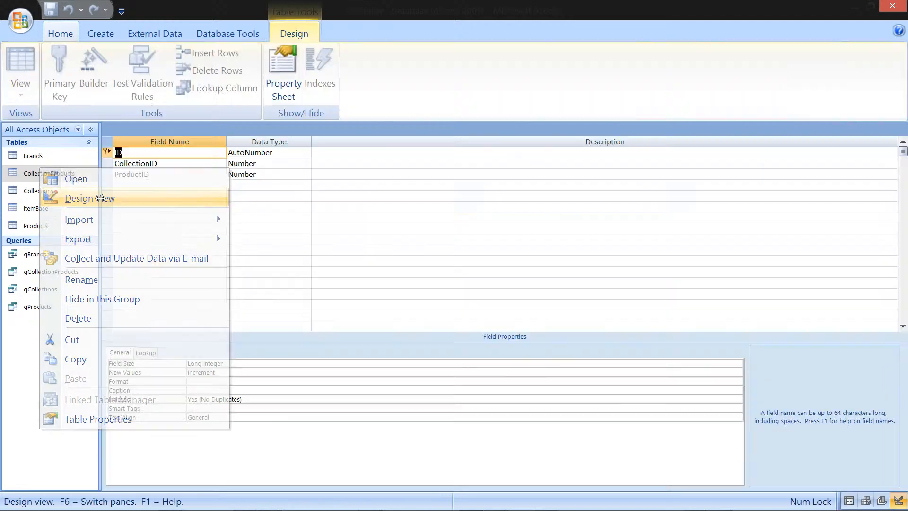
{"action": "left_click", "coordinate": [259, 164]}
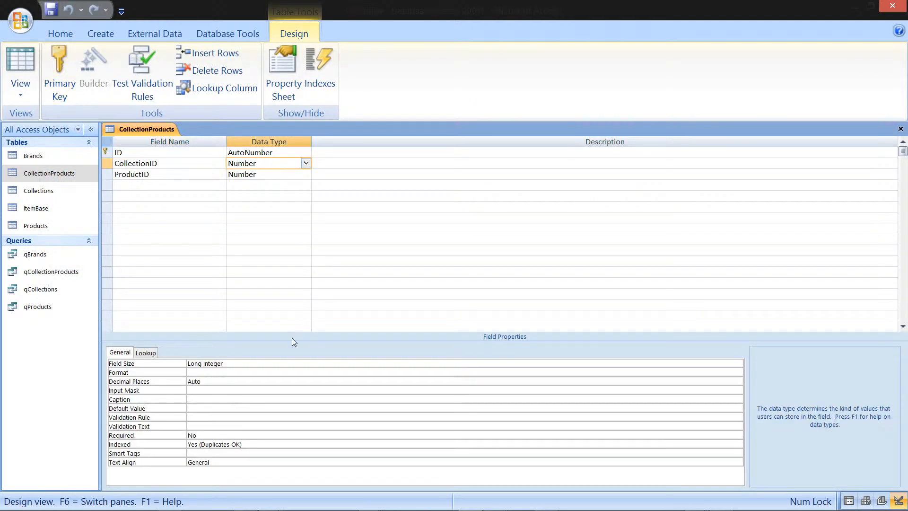
{"action": "left_click", "coordinate": [145, 353]}
{"action": "left_click", "coordinate": [714, 383]}
{"action": "left_click", "coordinate": [740, 381]}
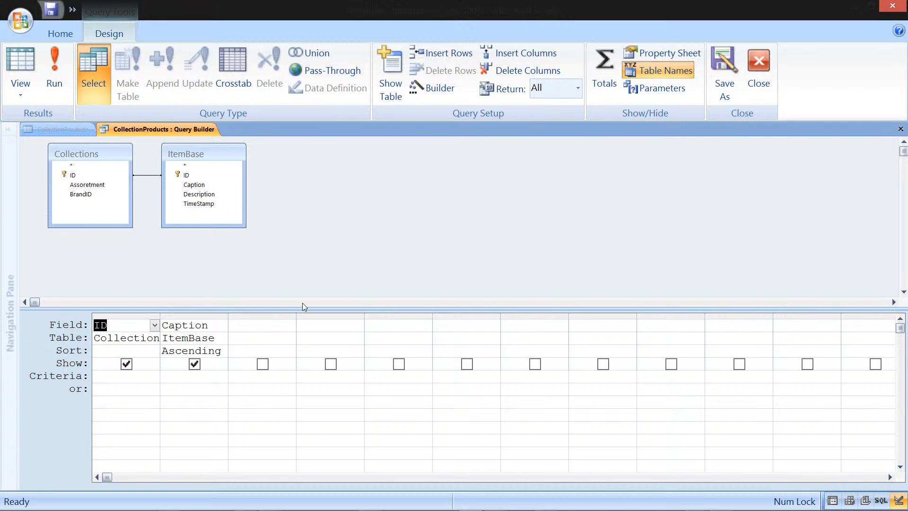
Step: Preview the row source query in Datasheet View, widen its ID column, and close the Query Builder
{"action": "right_click", "coordinate": [162, 131]}
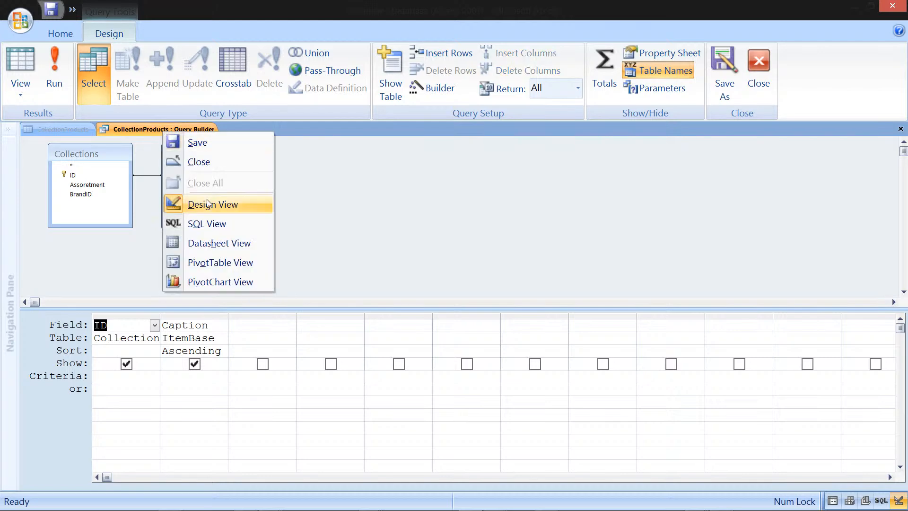
{"action": "left_click", "coordinate": [220, 247]}
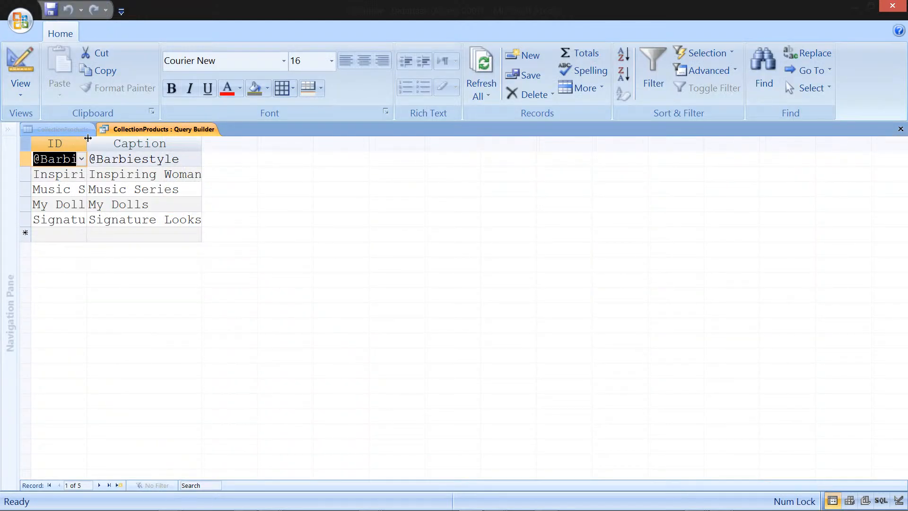
{"action": "left_click_drag", "start_coordinate": [86, 144], "coordinate": [121, 144]}
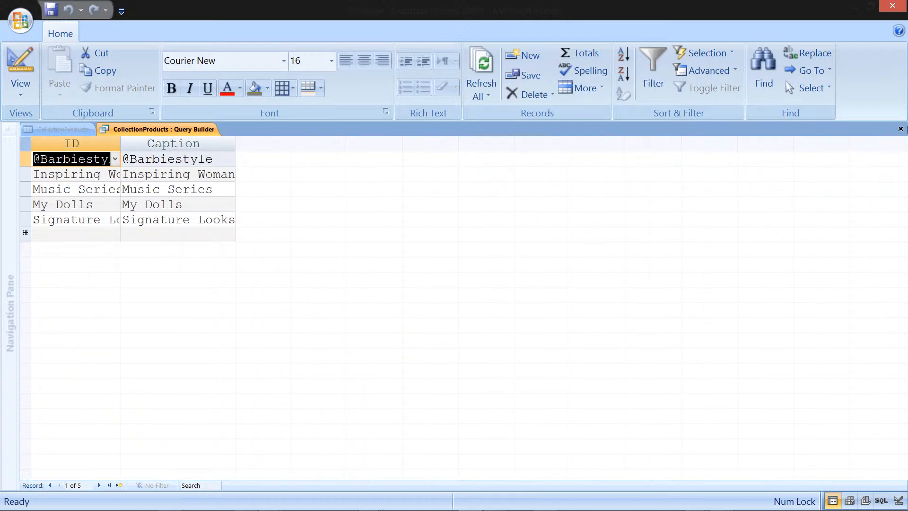
{"action": "left_click", "coordinate": [901, 129]}
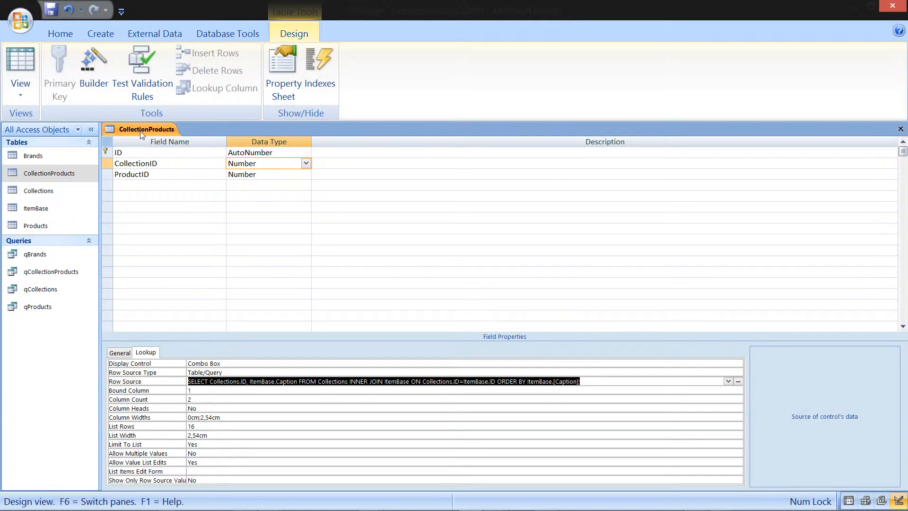
Step: Open the Query Builder for the ProductID field's lookup row source in CollectionProducts
{"action": "left_click", "coordinate": [158, 175]}
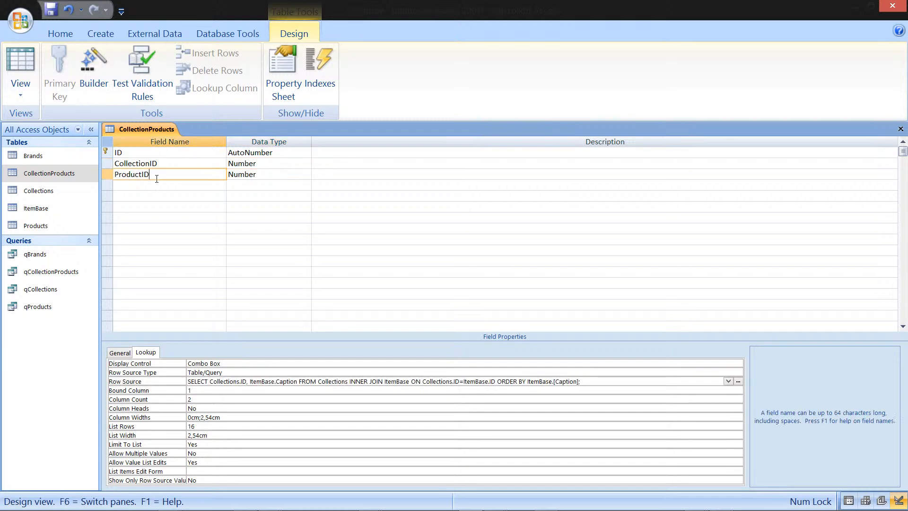
{"action": "left_click", "coordinate": [436, 381]}
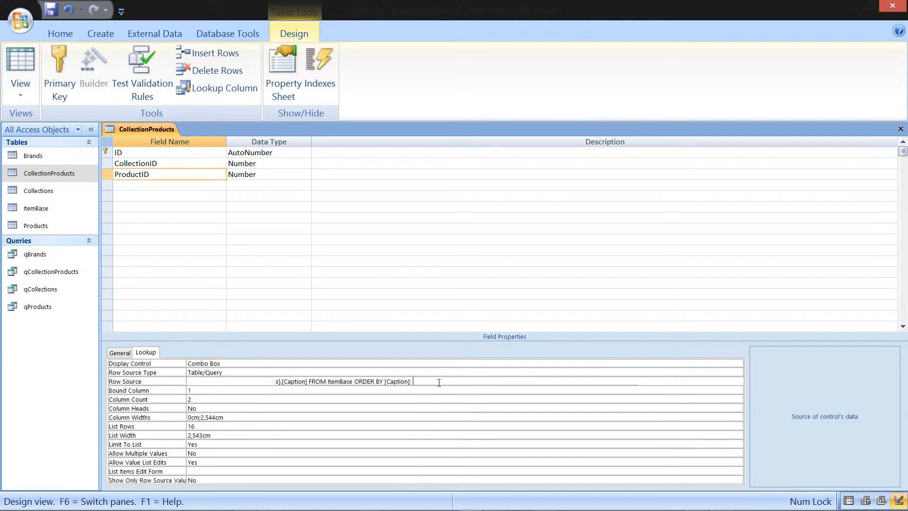
{"action": "left_click", "coordinate": [739, 381]}
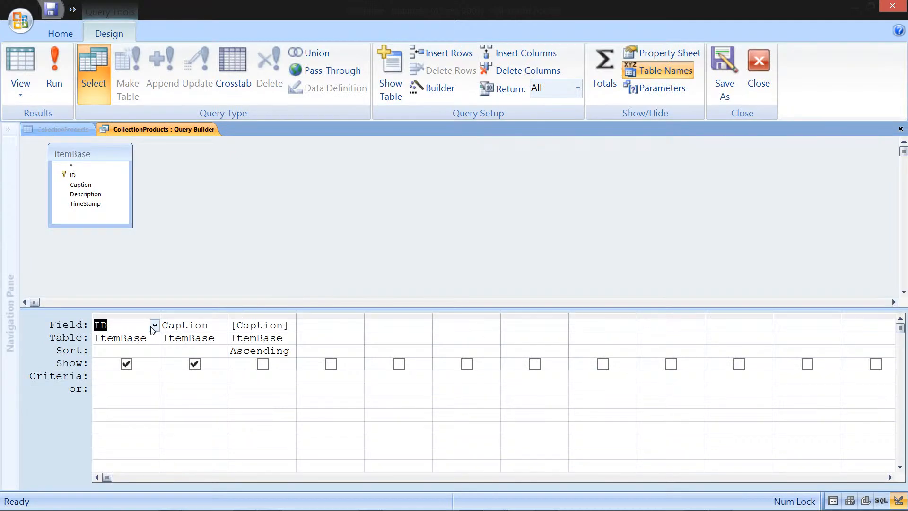
Step: Add the Products table to the row source query
{"action": "right_click", "coordinate": [209, 193]}
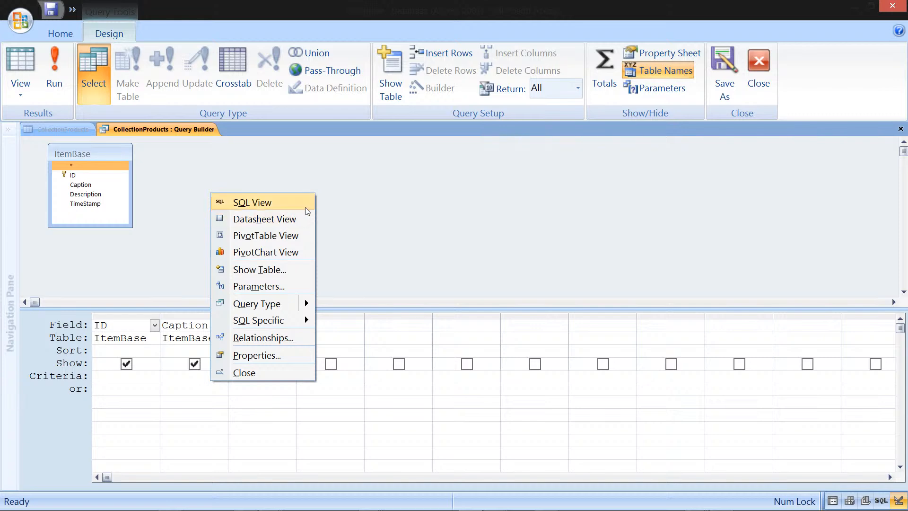
{"action": "left_click", "coordinate": [272, 270]}
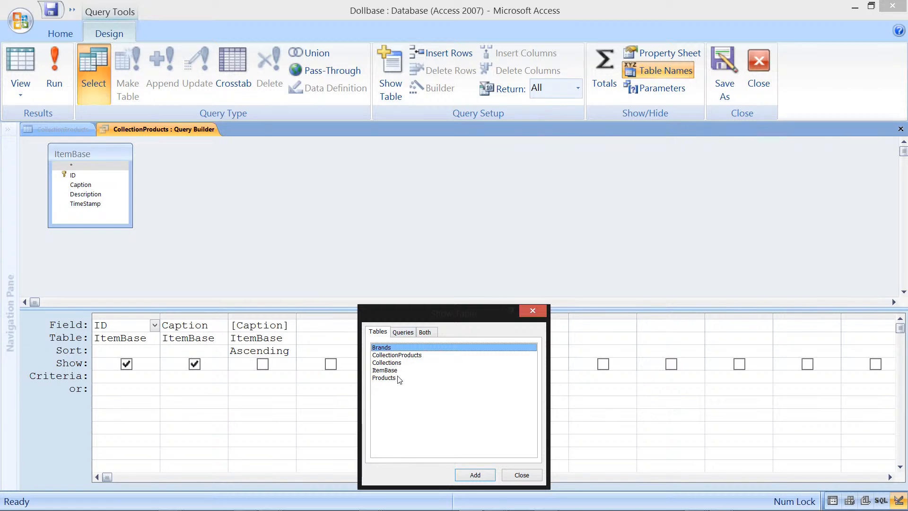
{"action": "left_click", "coordinate": [384, 378]}
{"action": "left_click", "coordinate": [476, 475]}
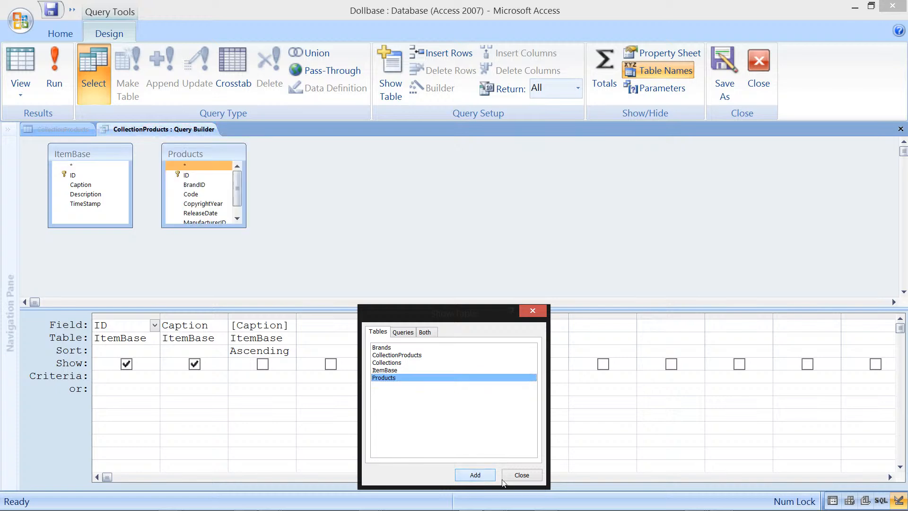
{"action": "left_click", "coordinate": [538, 479]}
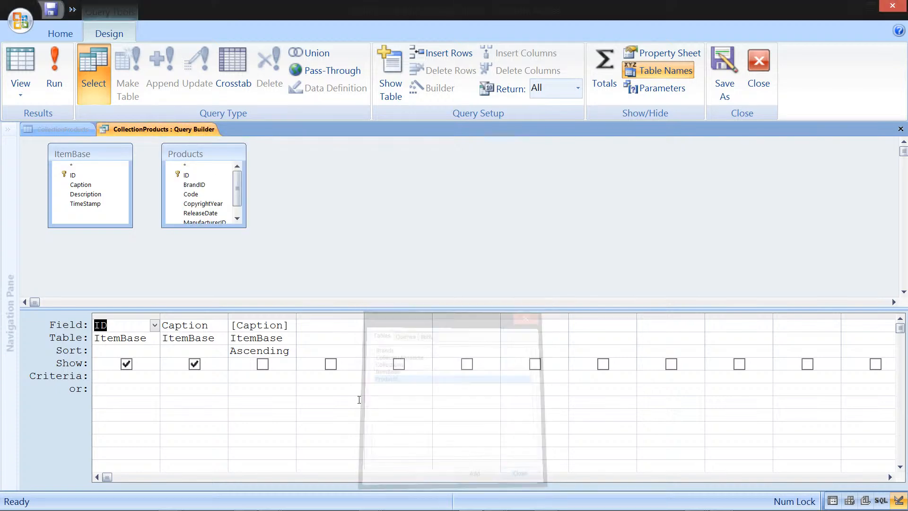
Step: Replace ItemBase's ID column with Products.ID as the first query column, then close the Query Builder saving the row source
{"action": "left_click_drag", "start_coordinate": [81, 147], "coordinate": [282, 150]}
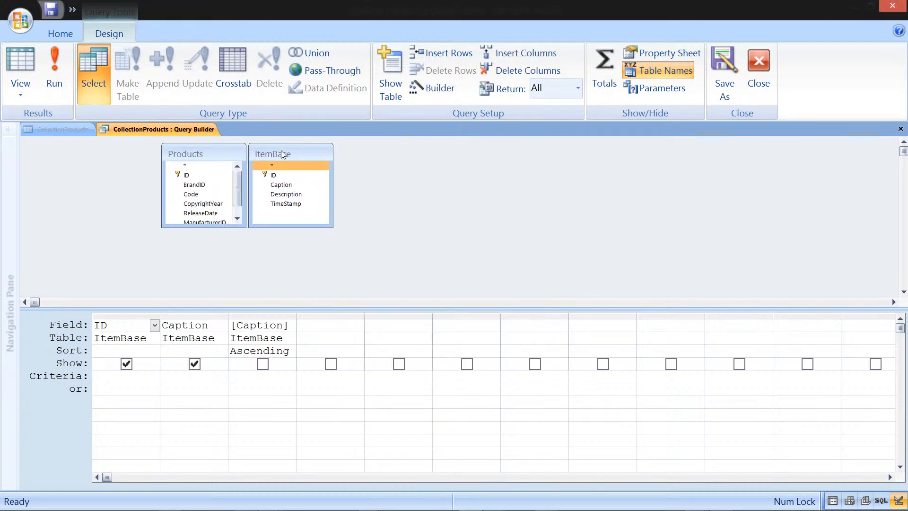
{"action": "left_click_drag", "start_coordinate": [192, 177], "coordinate": [142, 325]}
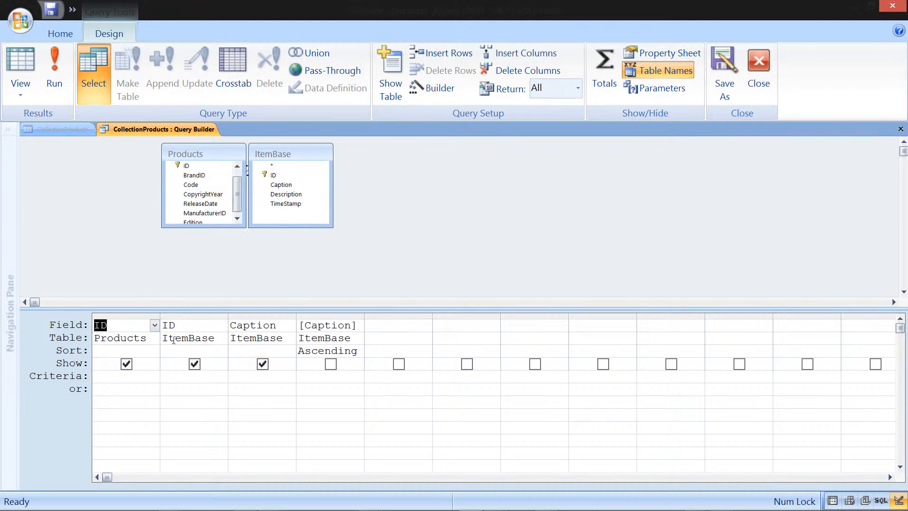
{"action": "left_click", "coordinate": [208, 316]}
{"action": "key", "text": "Delete"}
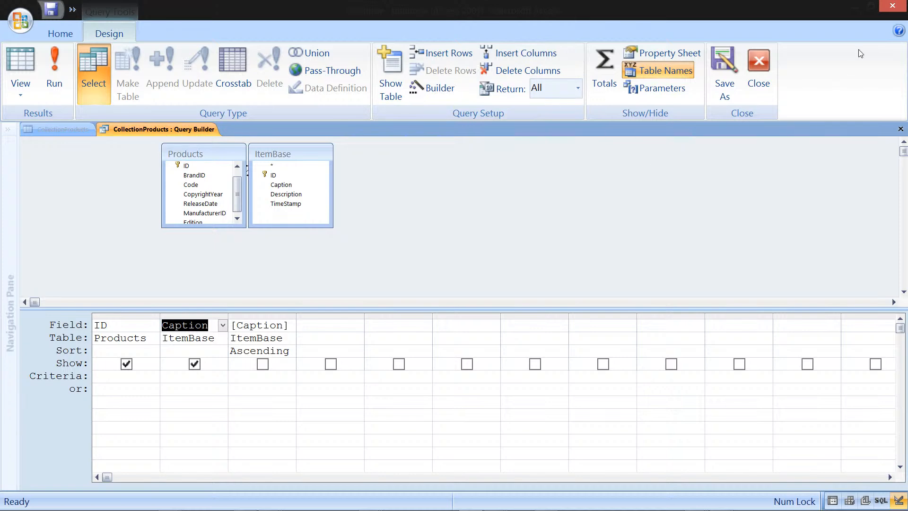
{"action": "left_click", "coordinate": [901, 129]}
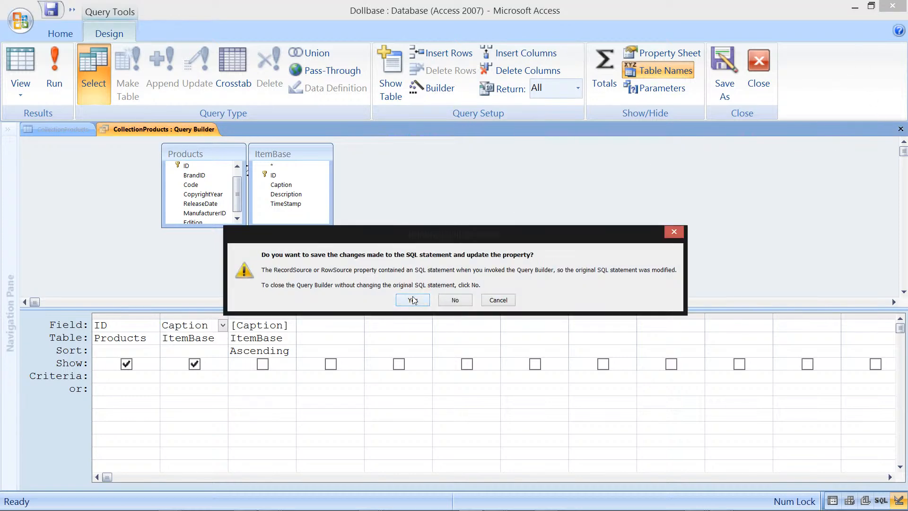
{"action": "left_click", "coordinate": [414, 298]}
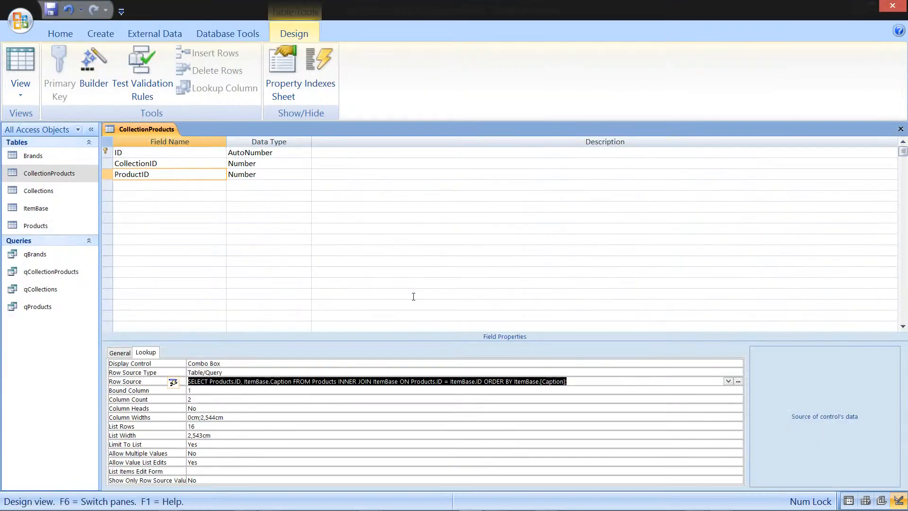
Step: Switch CollectionProducts to Datasheet View, saving the design changes
{"action": "right_click", "coordinate": [154, 133]}
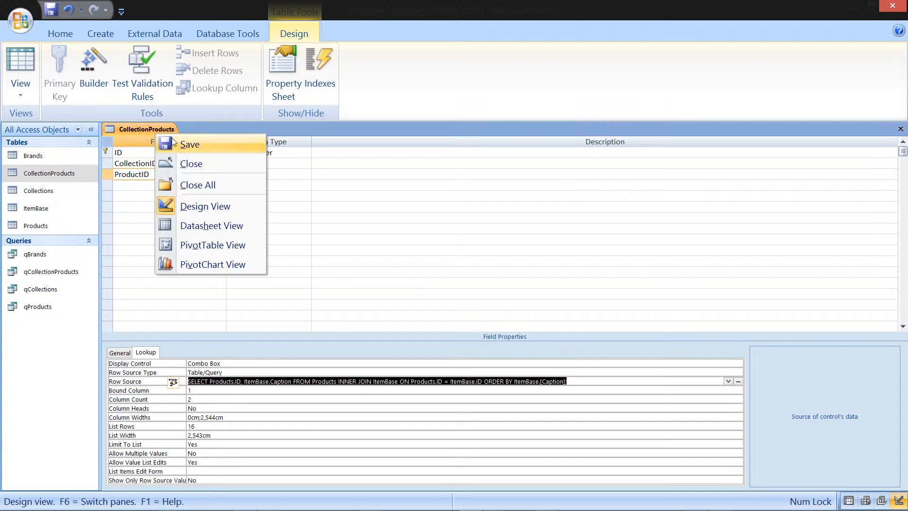
{"action": "left_click", "coordinate": [225, 227]}
{"action": "left_click", "coordinate": [433, 292]}
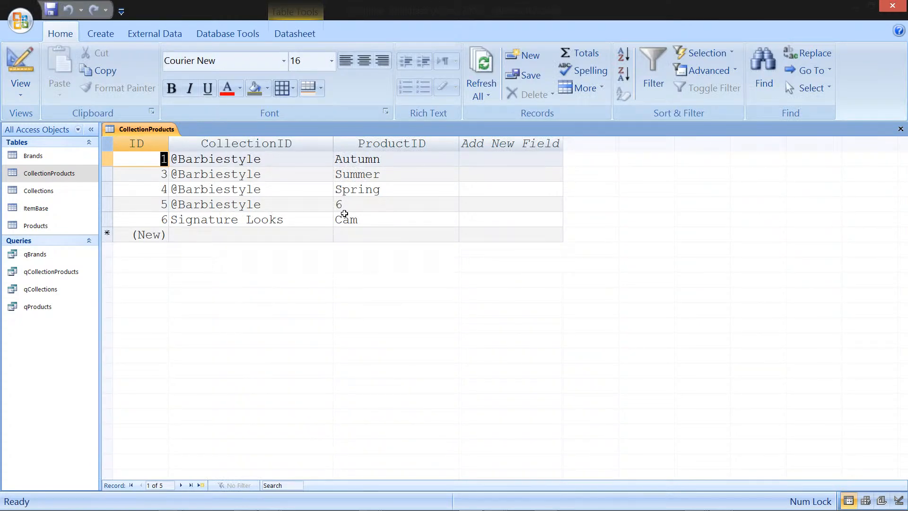
Step: Set record 5's ProductID to Studio and close the table
{"action": "left_click", "coordinate": [358, 202]}
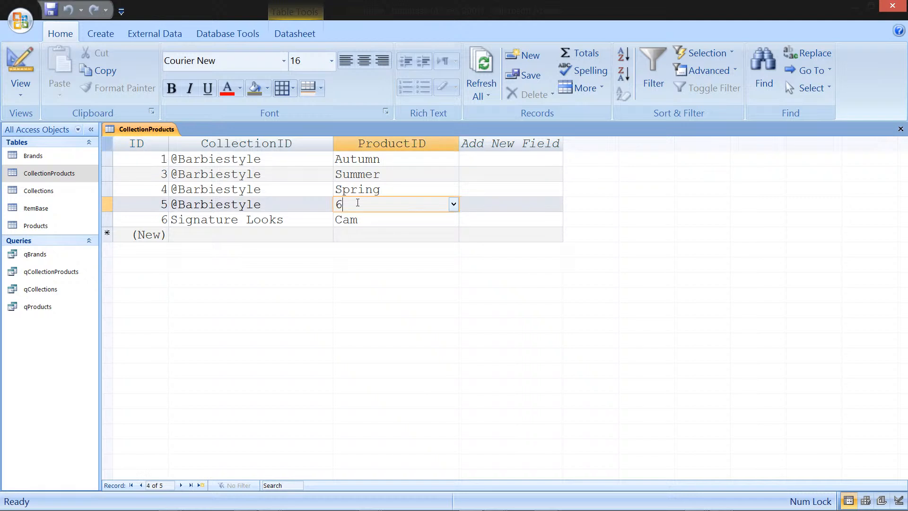
{"action": "left_click", "coordinate": [454, 205]}
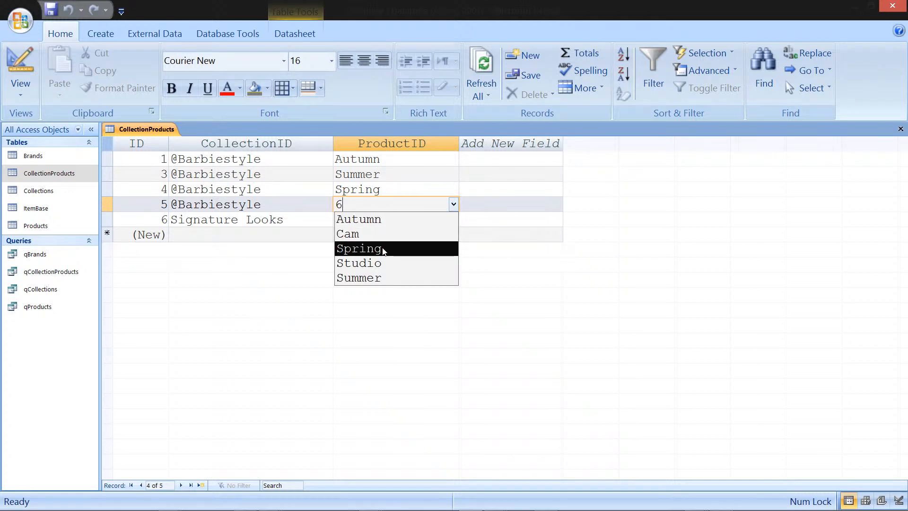
{"action": "left_click", "coordinate": [382, 263]}
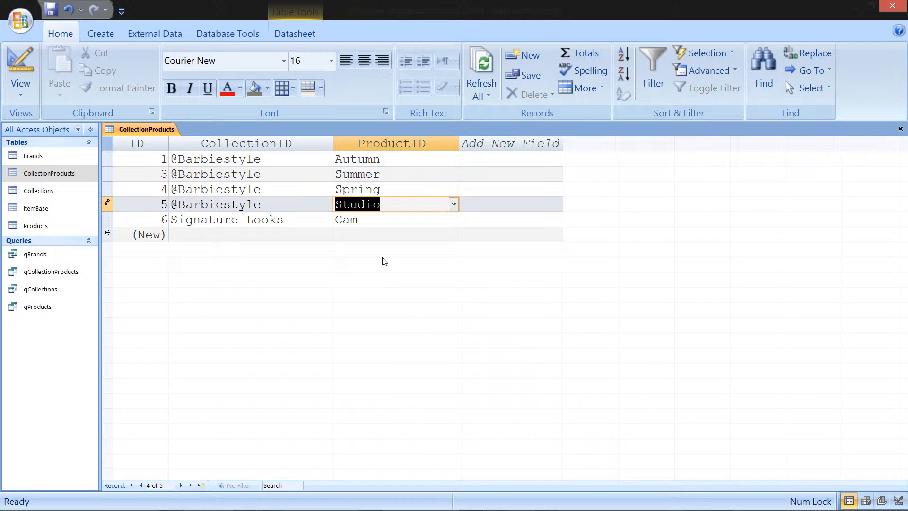
{"action": "left_click", "coordinate": [382, 210]}
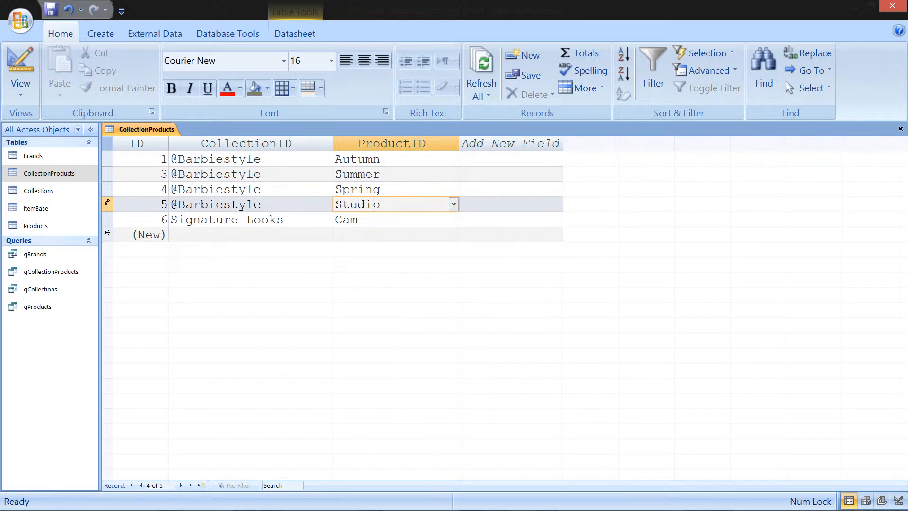
{"action": "left_click", "coordinate": [901, 129]}
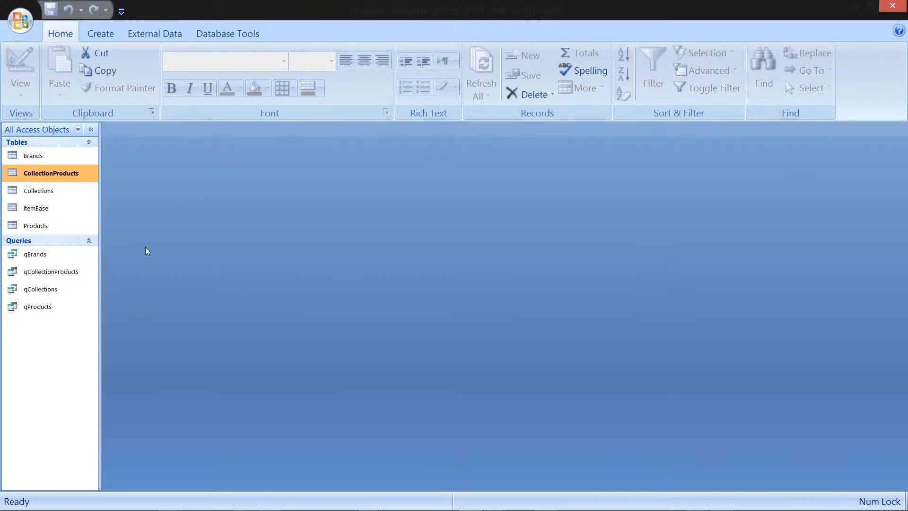
{"action": "double_click", "coordinate": [50, 292]}
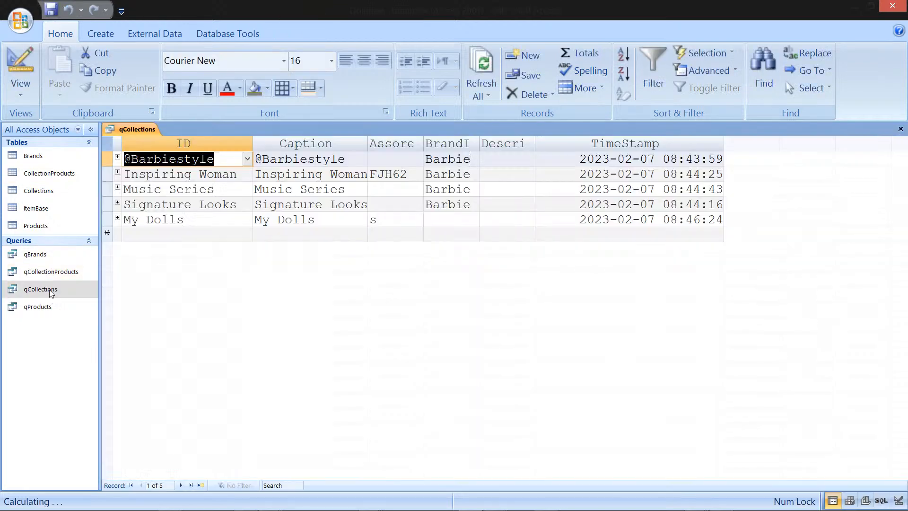
{"action": "left_click", "coordinate": [117, 203]}
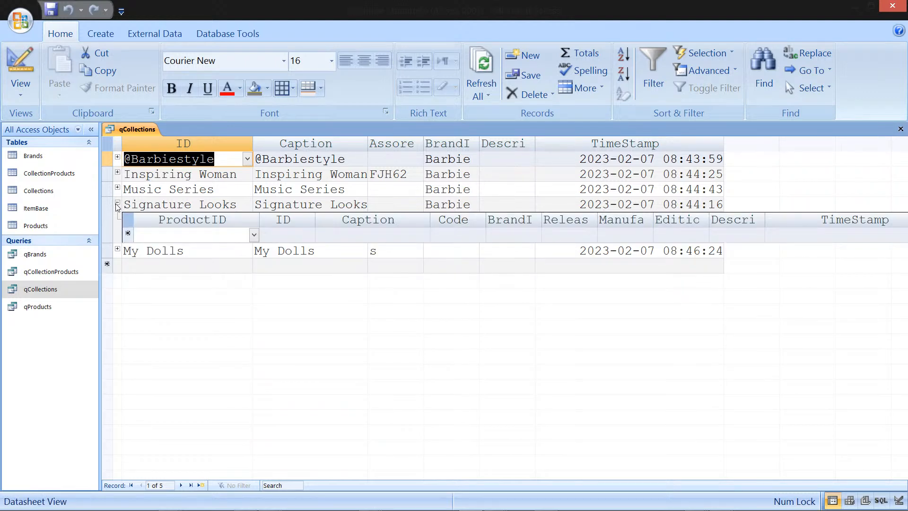
{"action": "left_click", "coordinate": [117, 205]}
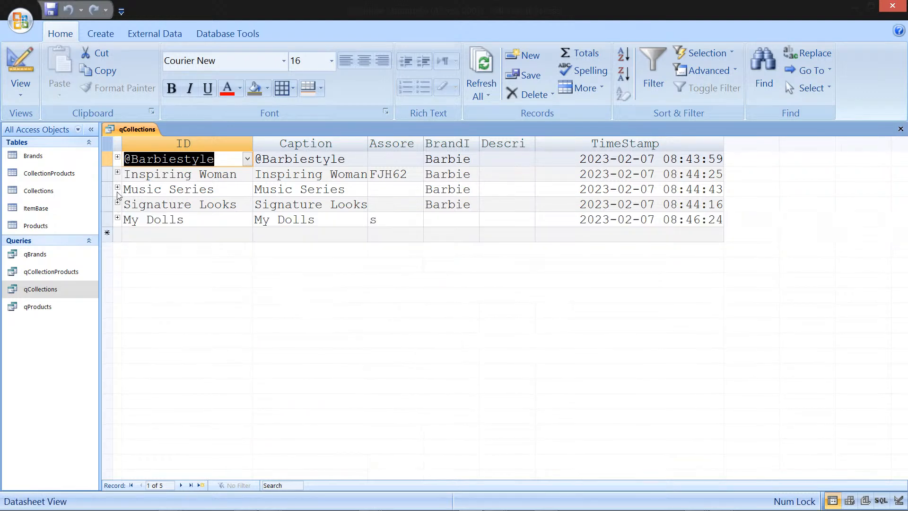
{"action": "left_click", "coordinate": [117, 157]}
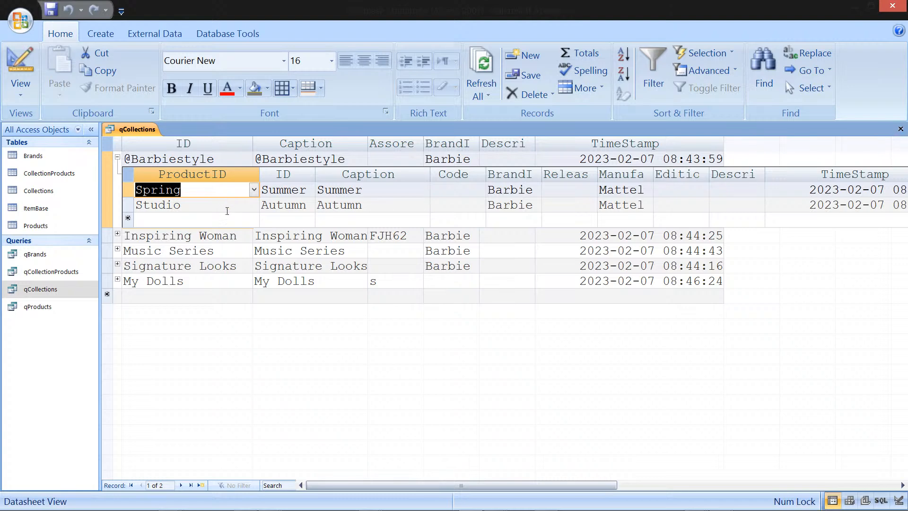
{"action": "left_click", "coordinate": [117, 157]}
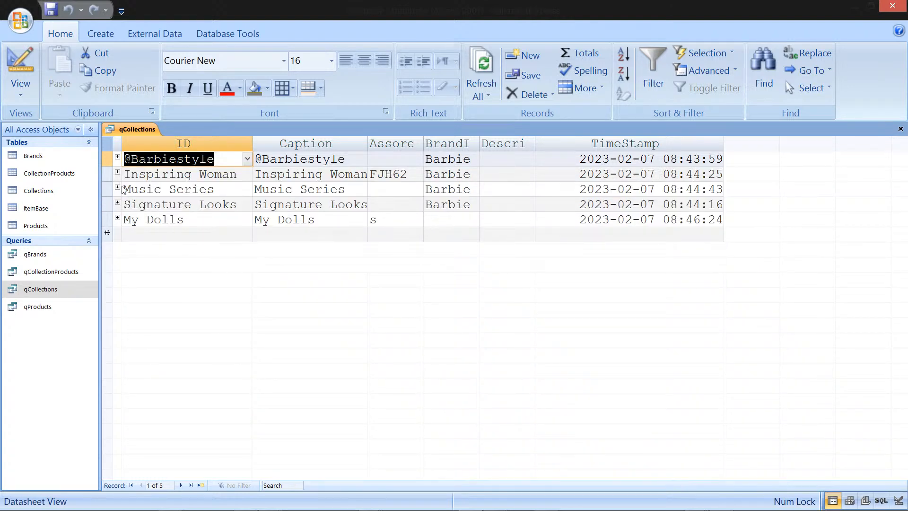
{"action": "left_click", "coordinate": [117, 187]}
{"action": "left_click", "coordinate": [117, 187]}
{"action": "right_click", "coordinate": [133, 128]}
{"action": "left_click", "coordinate": [286, 124]}
{"action": "left_click", "coordinate": [562, 236]}
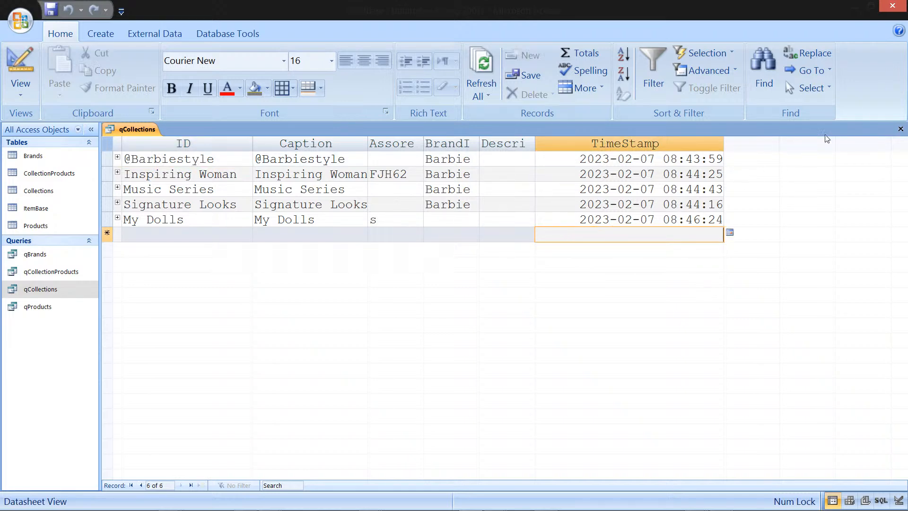